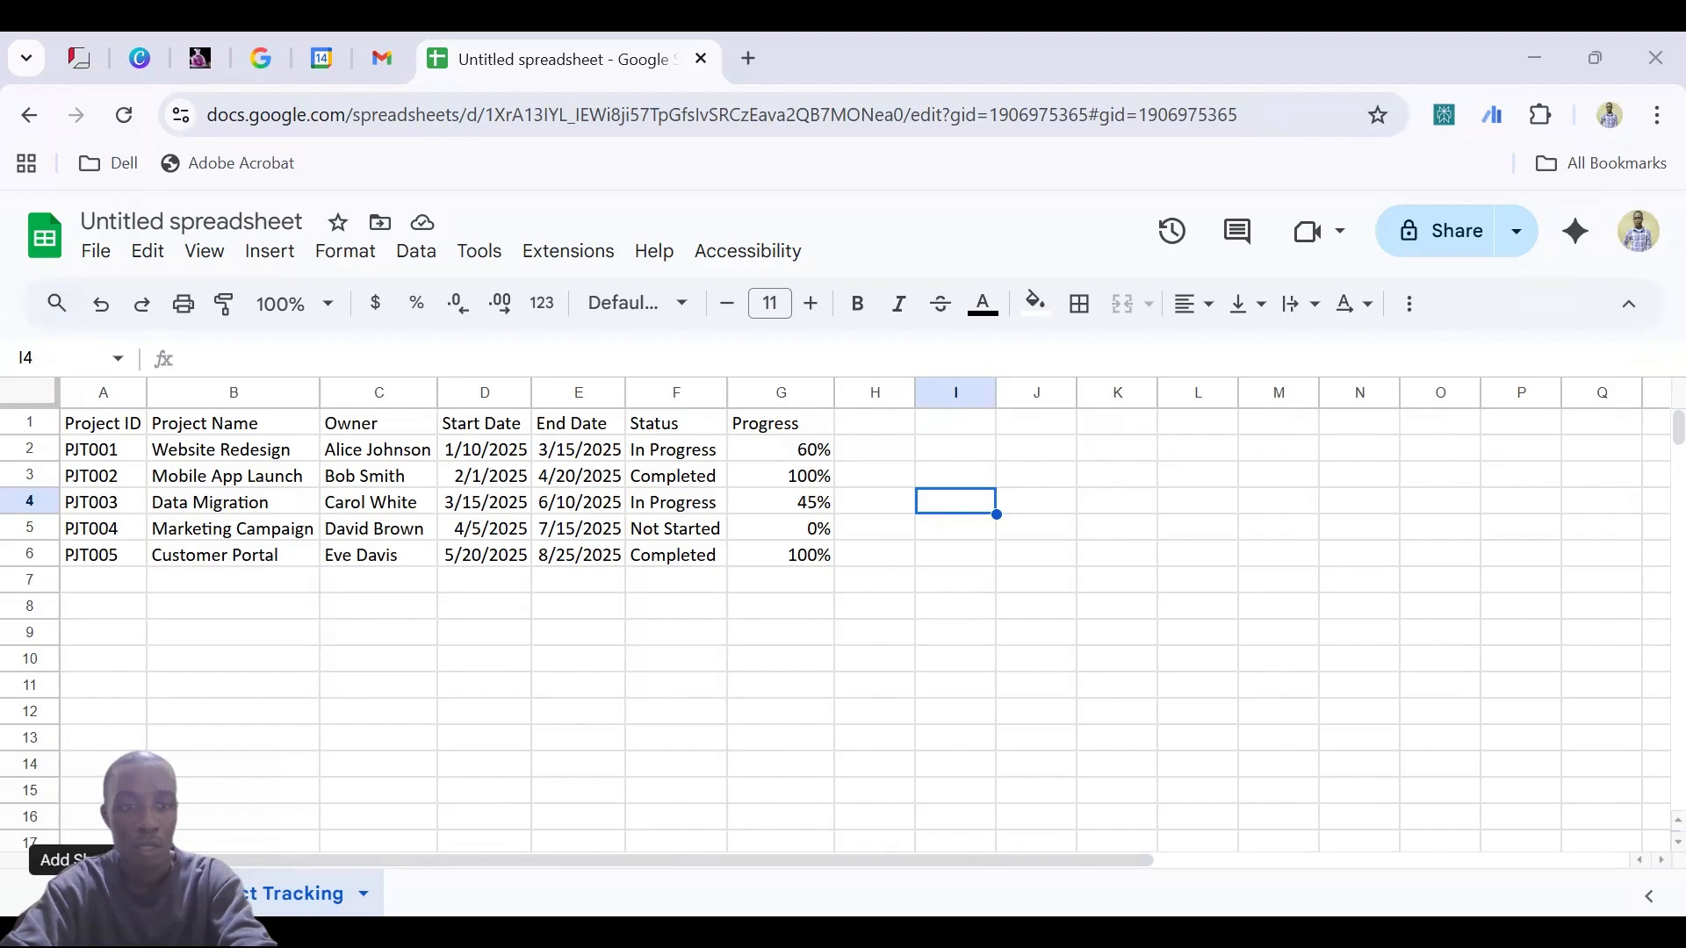
Add a new sheet and open the pre-built tables list for it
{"action": "left_click", "coordinate": [27, 894]}
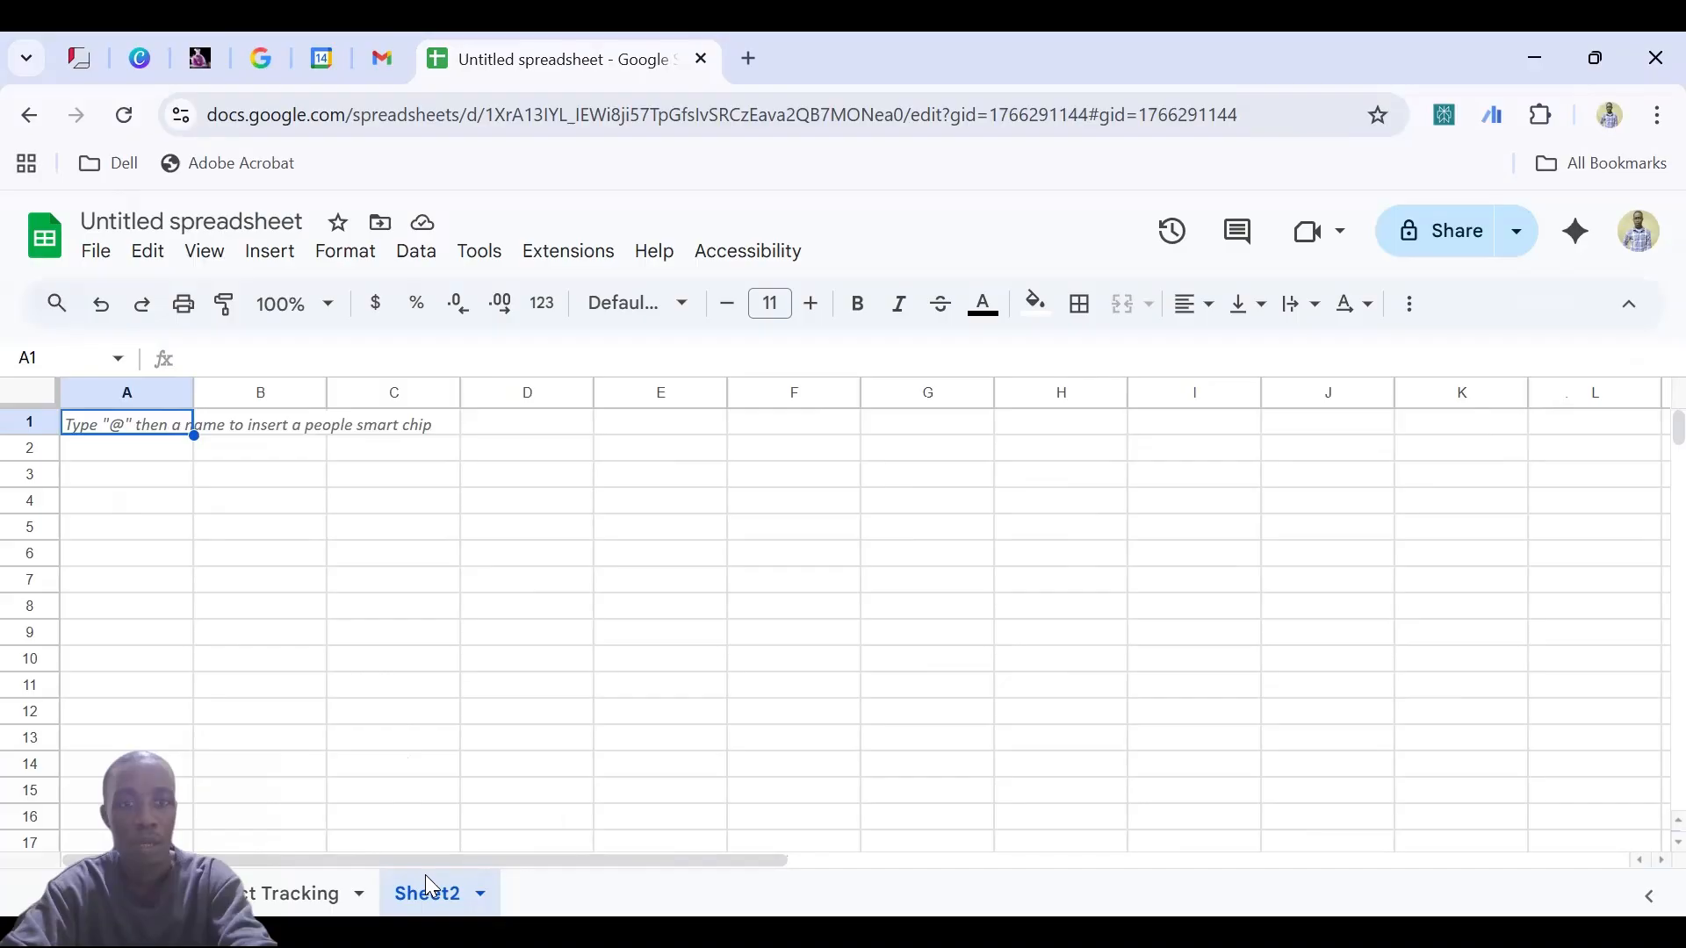
{"action": "left_click", "coordinate": [271, 253]}
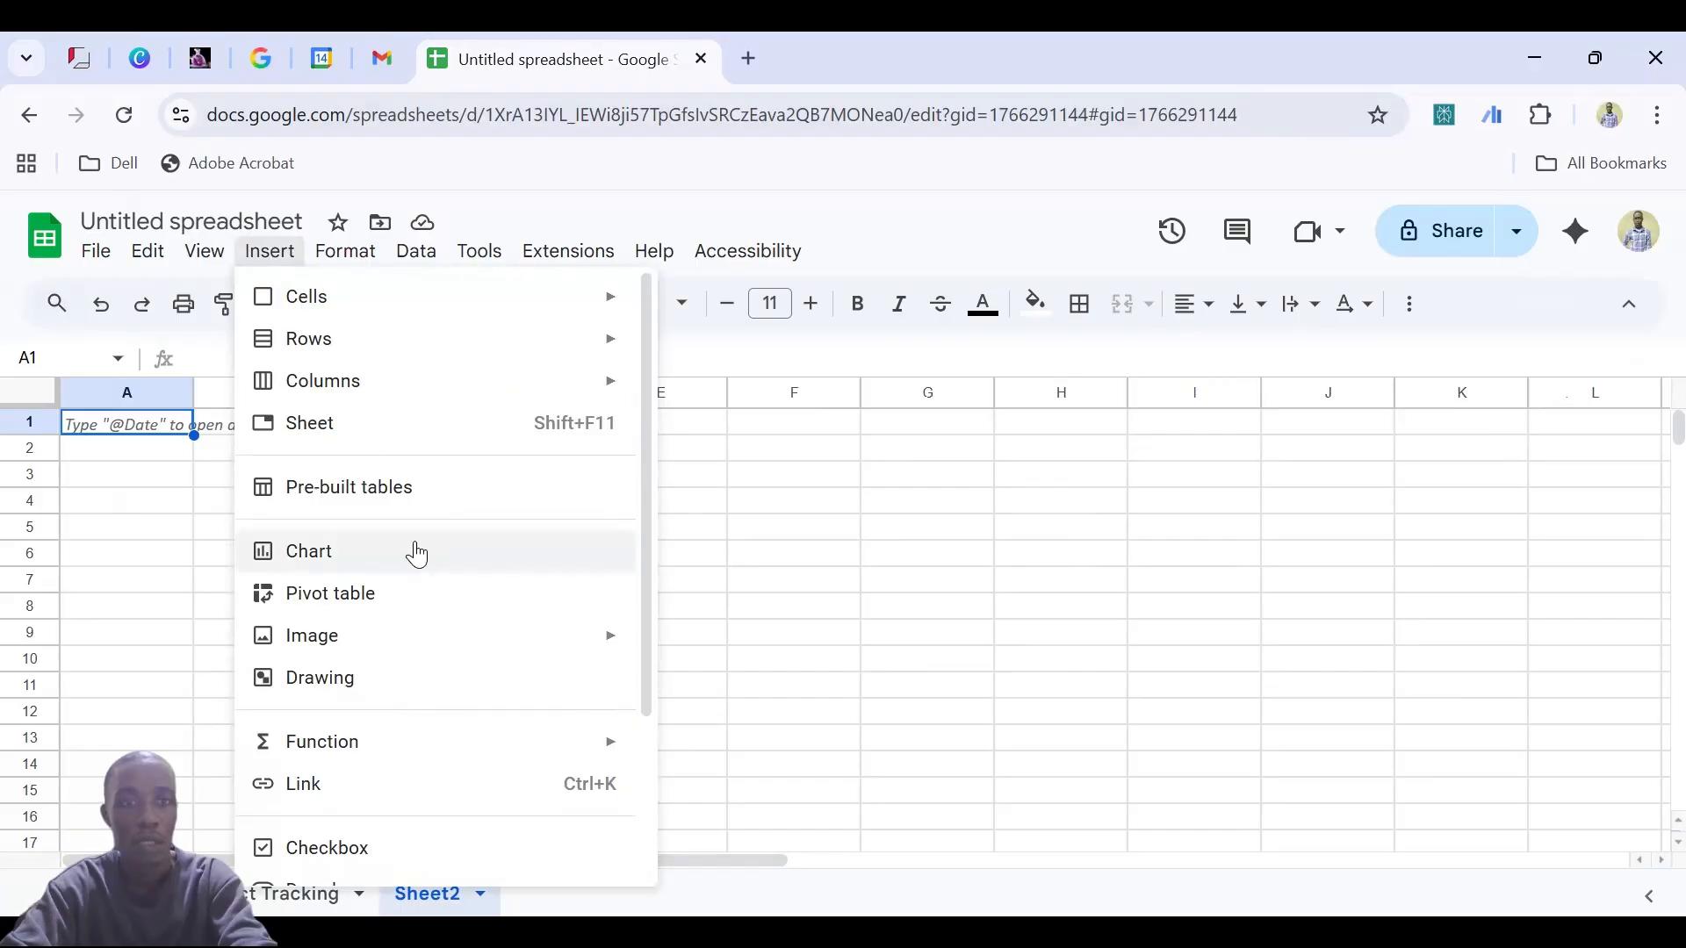
{"action": "left_click", "coordinate": [361, 497]}
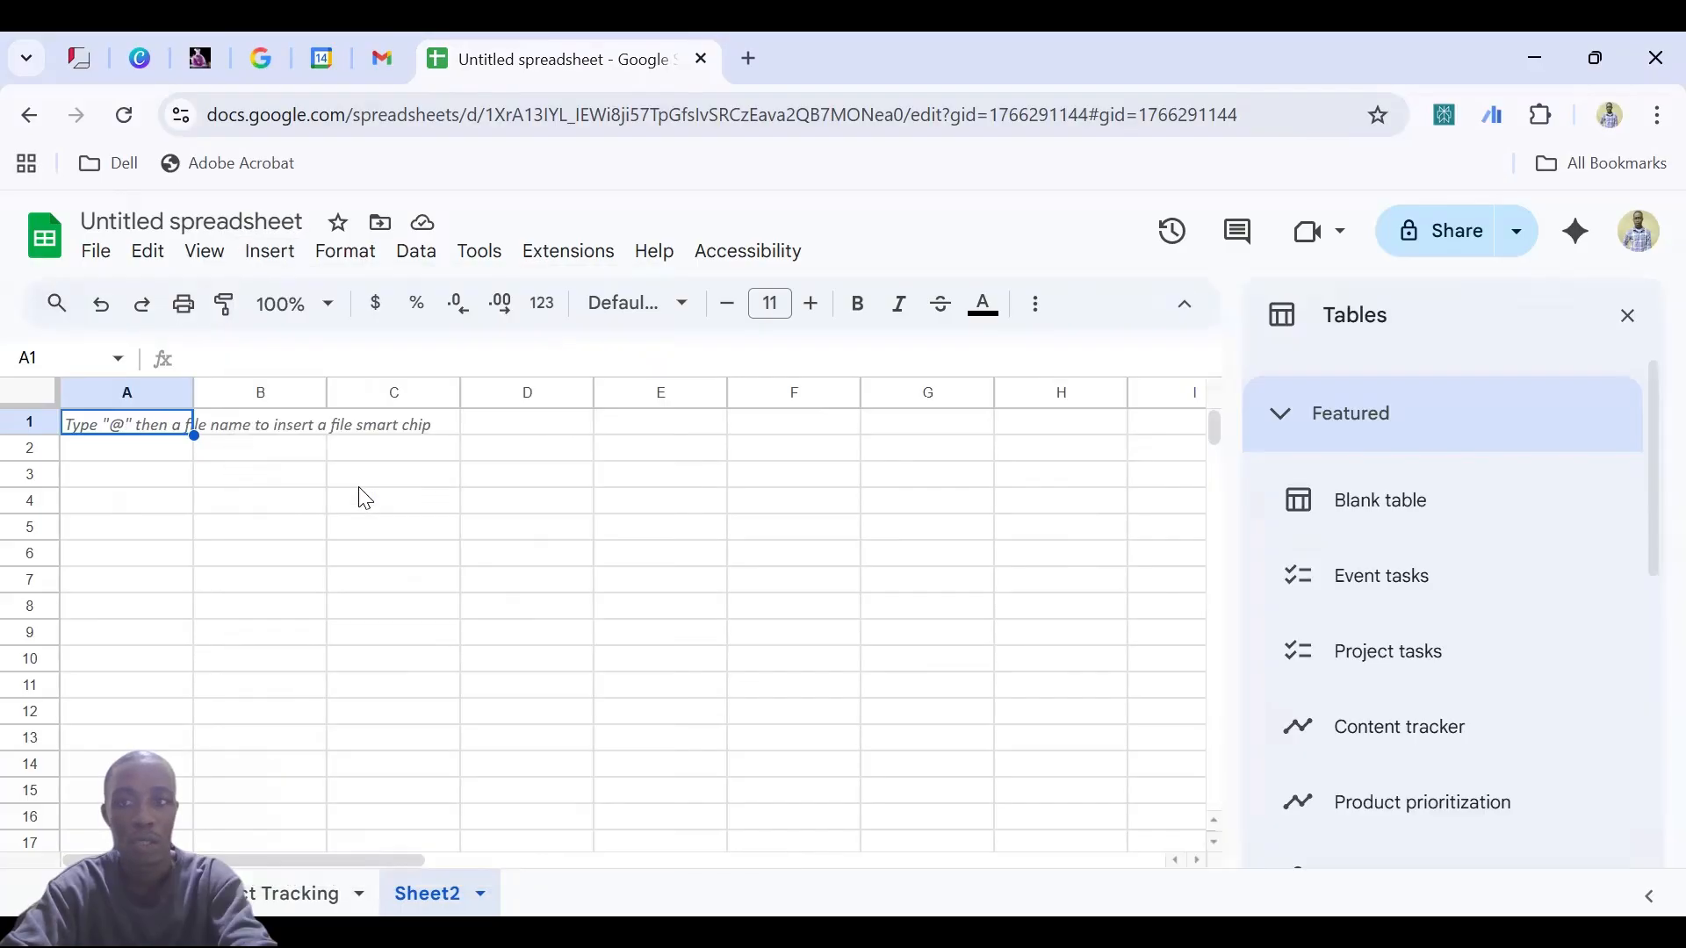
Browse the featured table templates and those under Event planning
{"action": "left_click", "coordinate": [1561, 500]}
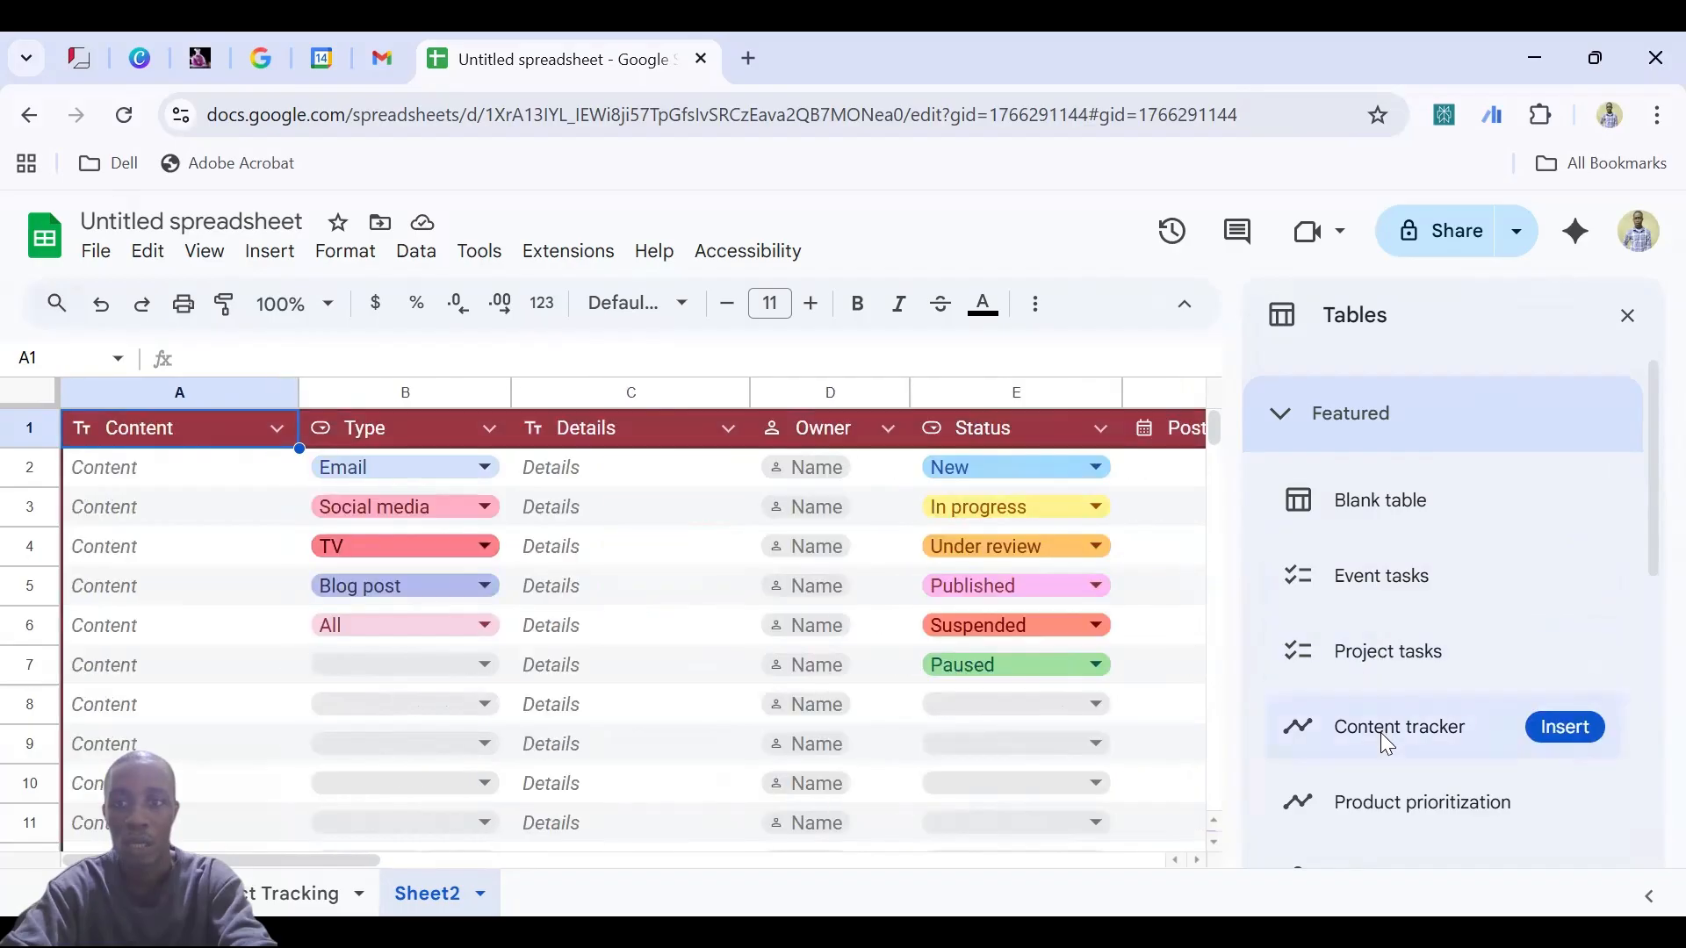
{"action": "left_click_drag", "start_coordinate": [1643, 521], "coordinate": [1565, 719]}
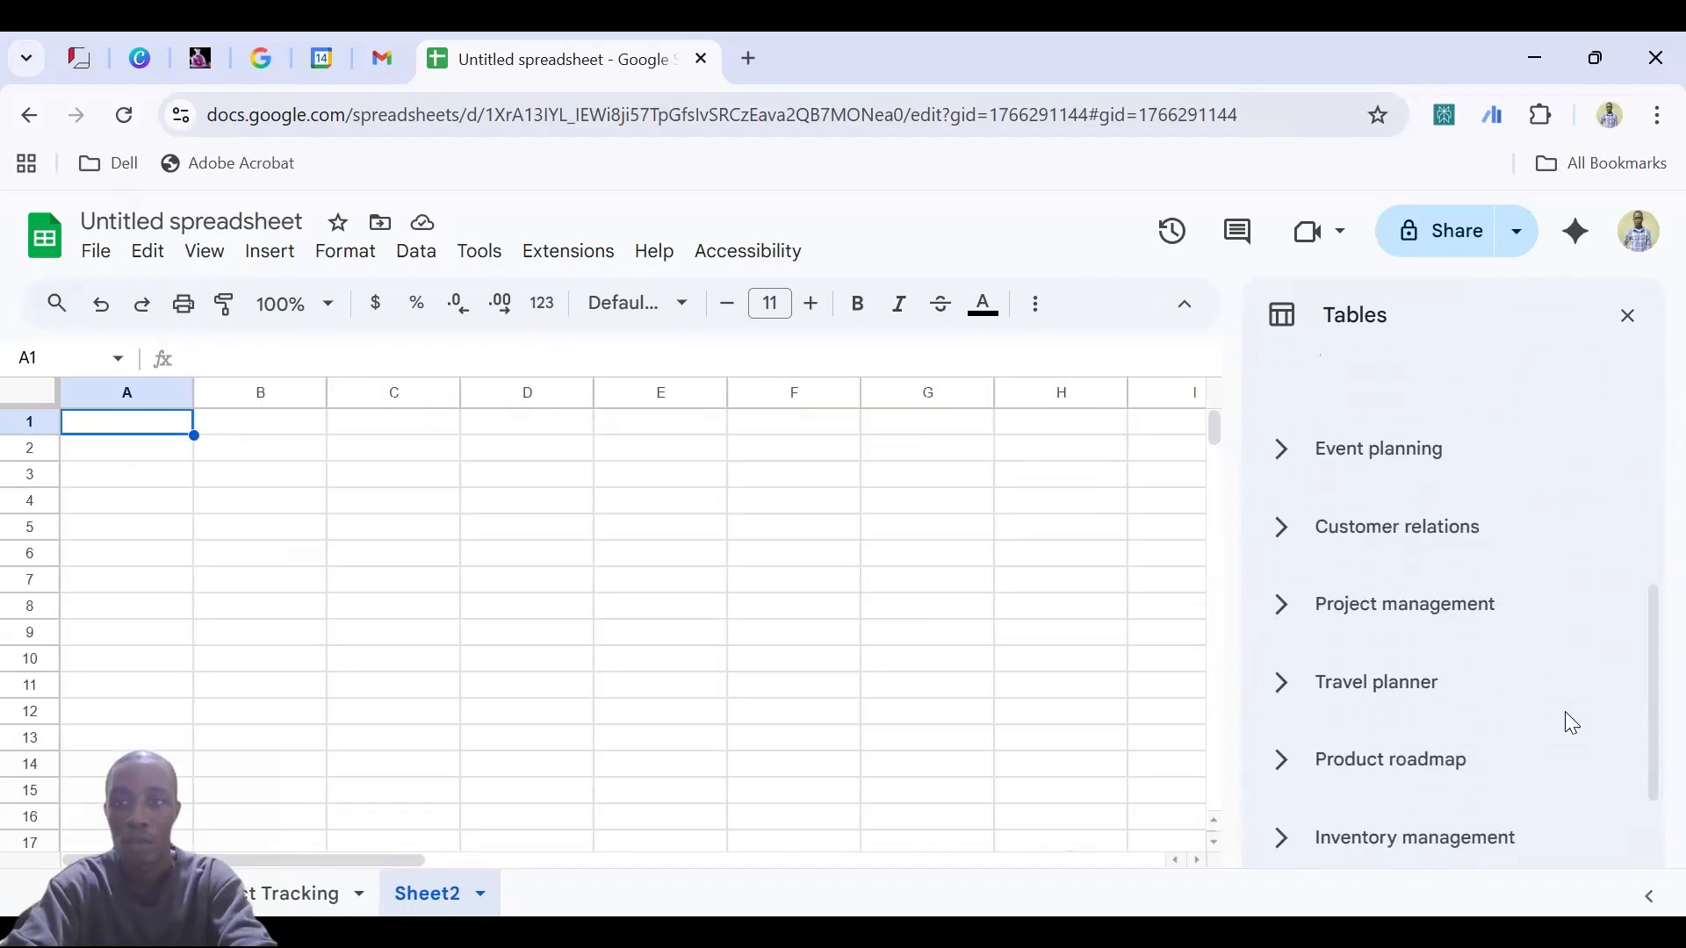
{"action": "left_click", "coordinate": [1284, 465]}
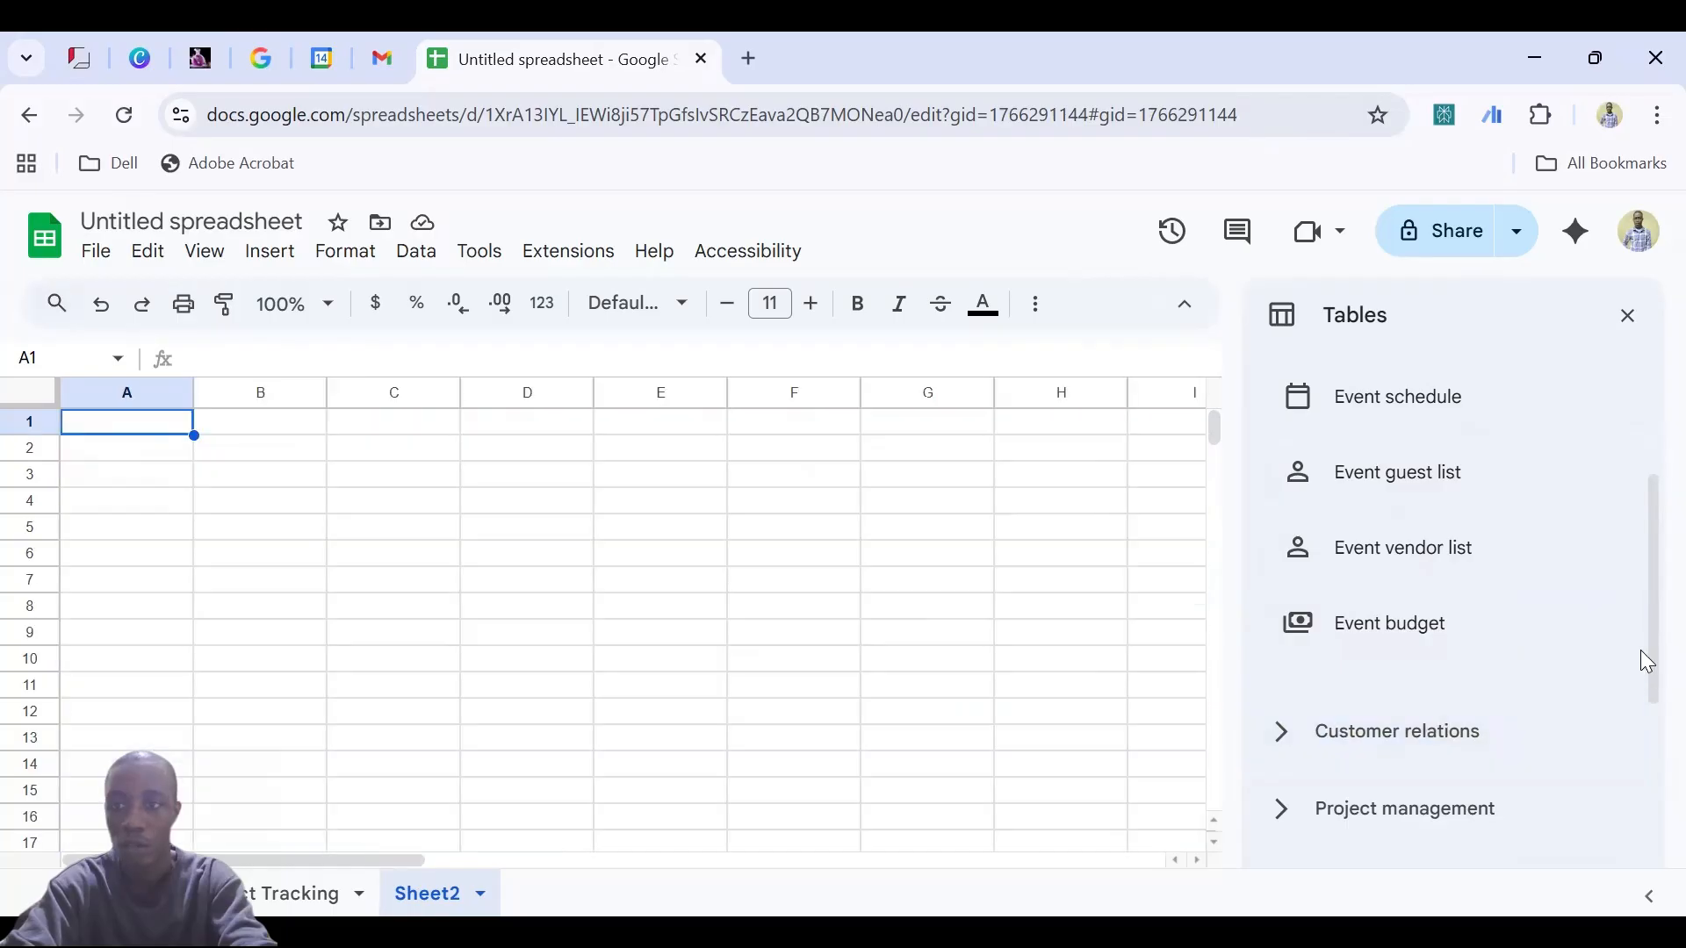
{"action": "left_click_drag", "start_coordinate": [1646, 661], "coordinate": [1649, 845]}
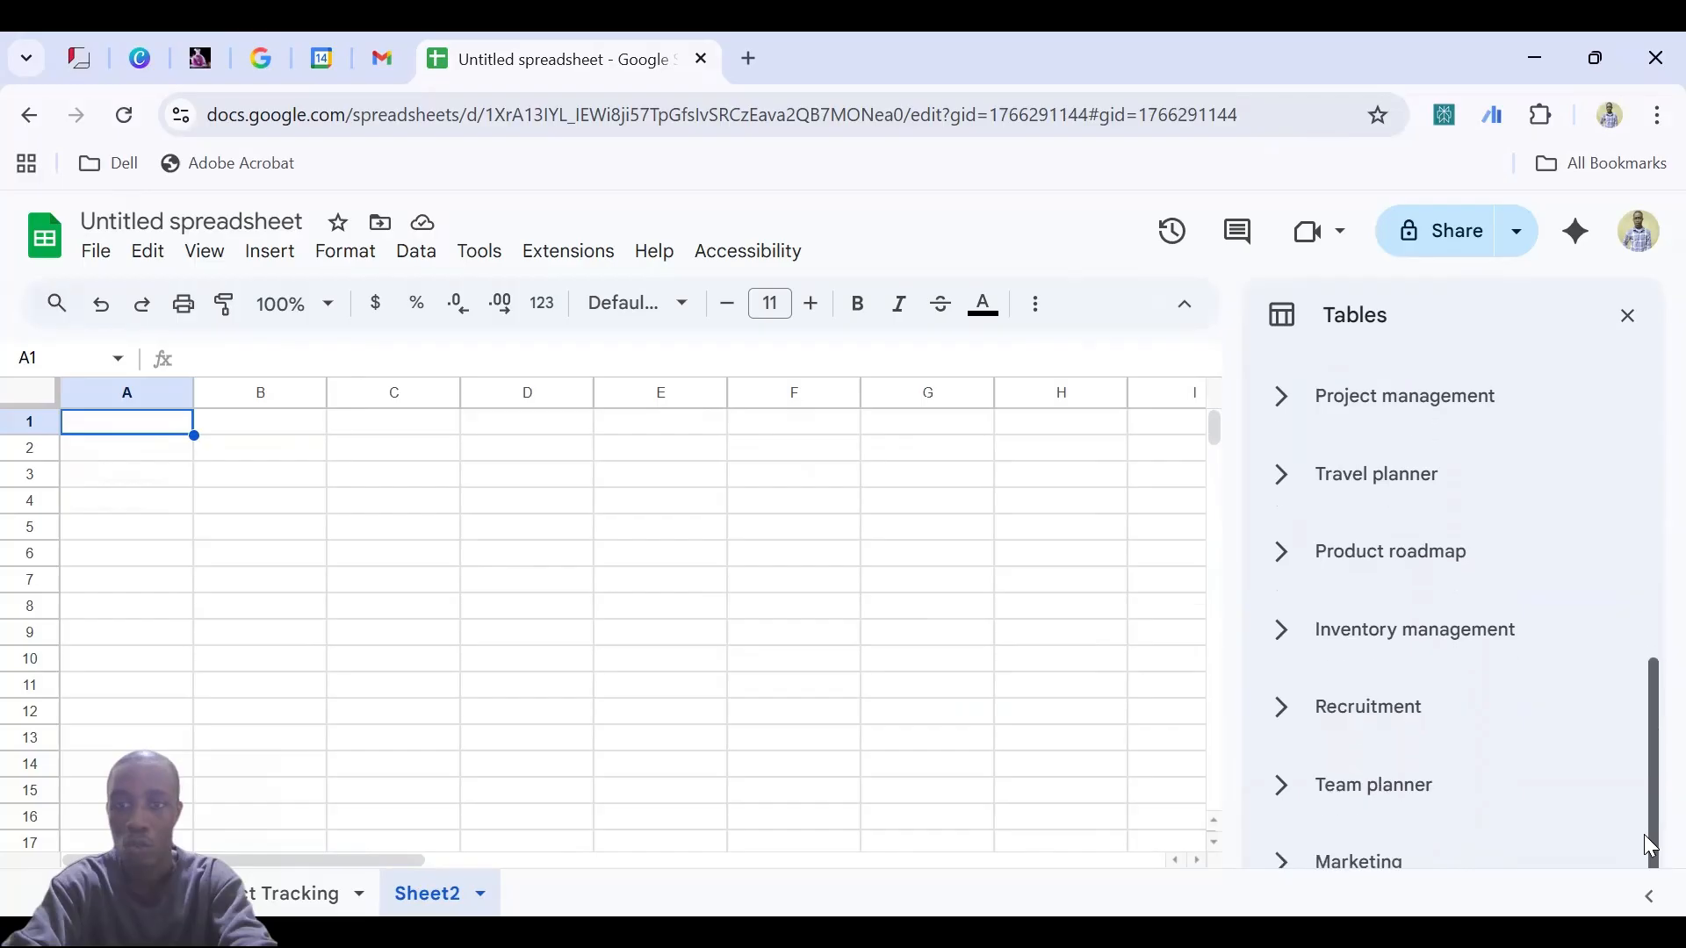
Insert the Inventory tracker table from the Inventory management templates and close the template list
{"action": "left_click", "coordinate": [1279, 647]}
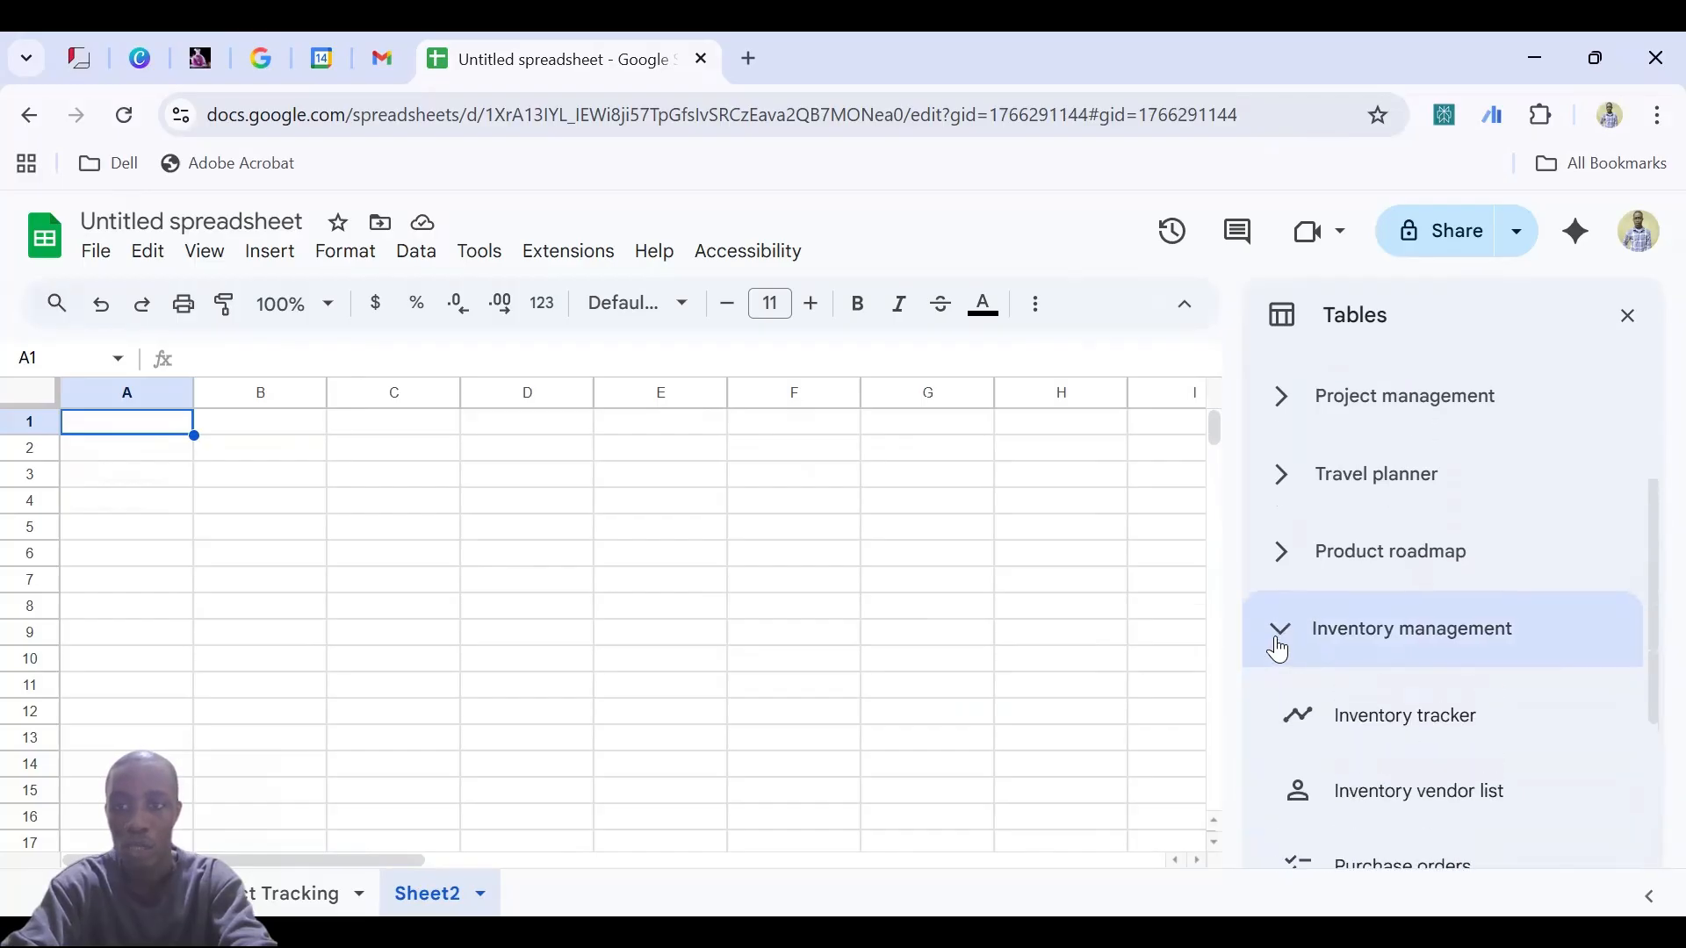
{"action": "mouse_move", "coordinate": [1396, 722]}
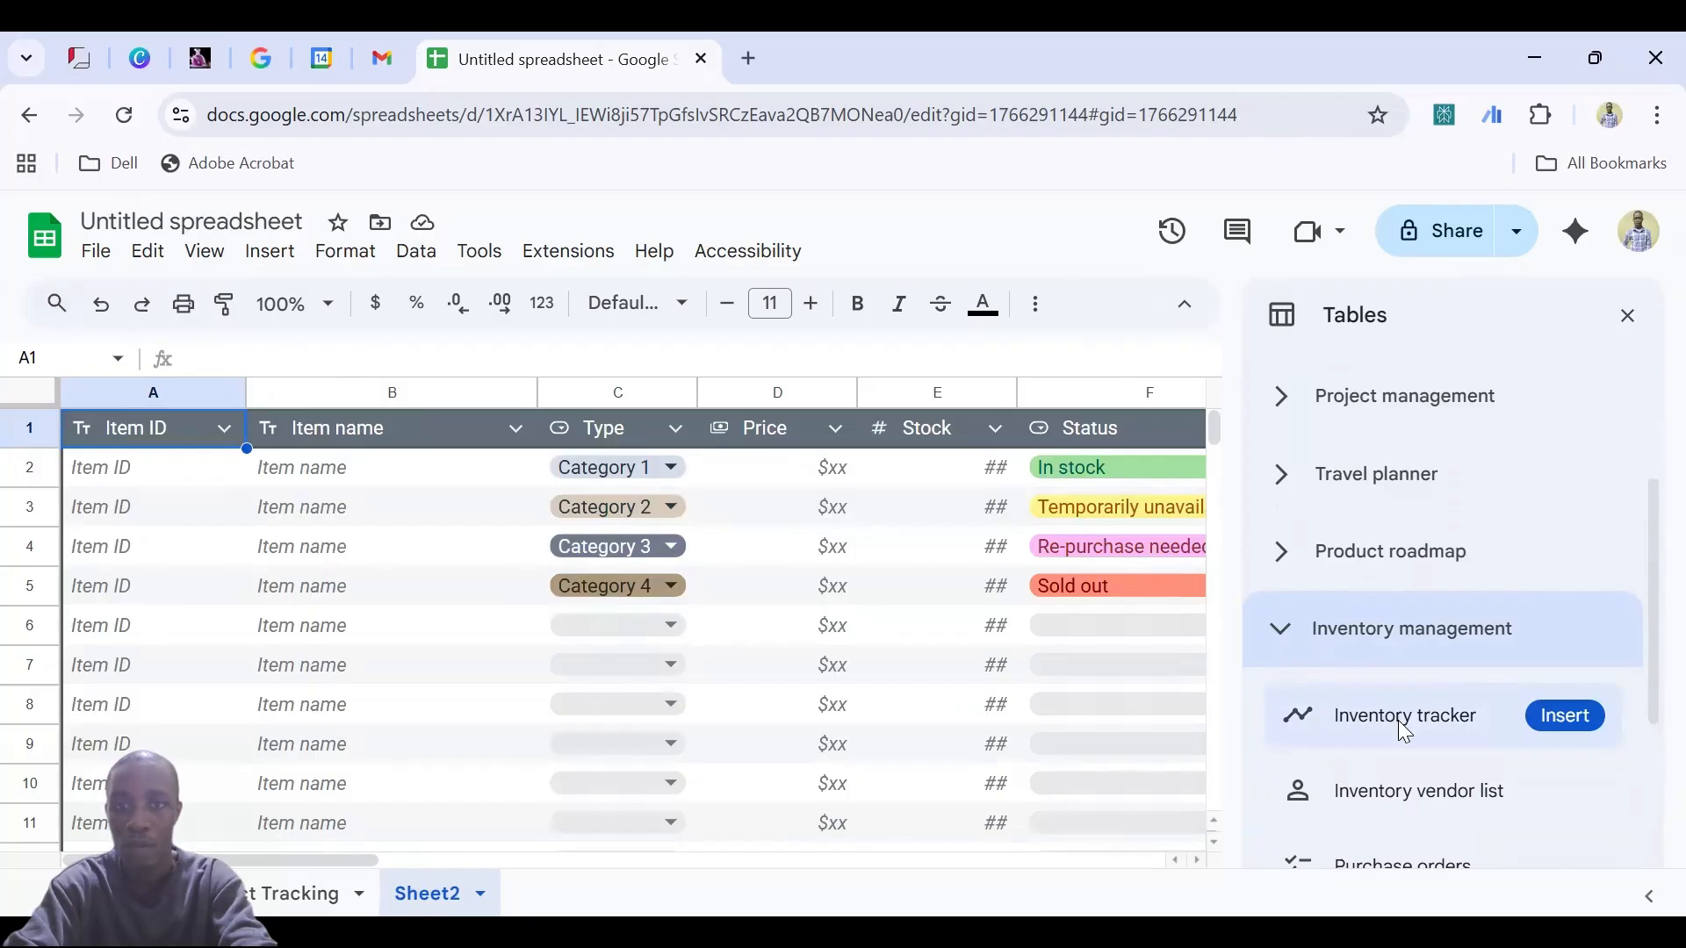
{"action": "mouse_move", "coordinate": [1399, 778]}
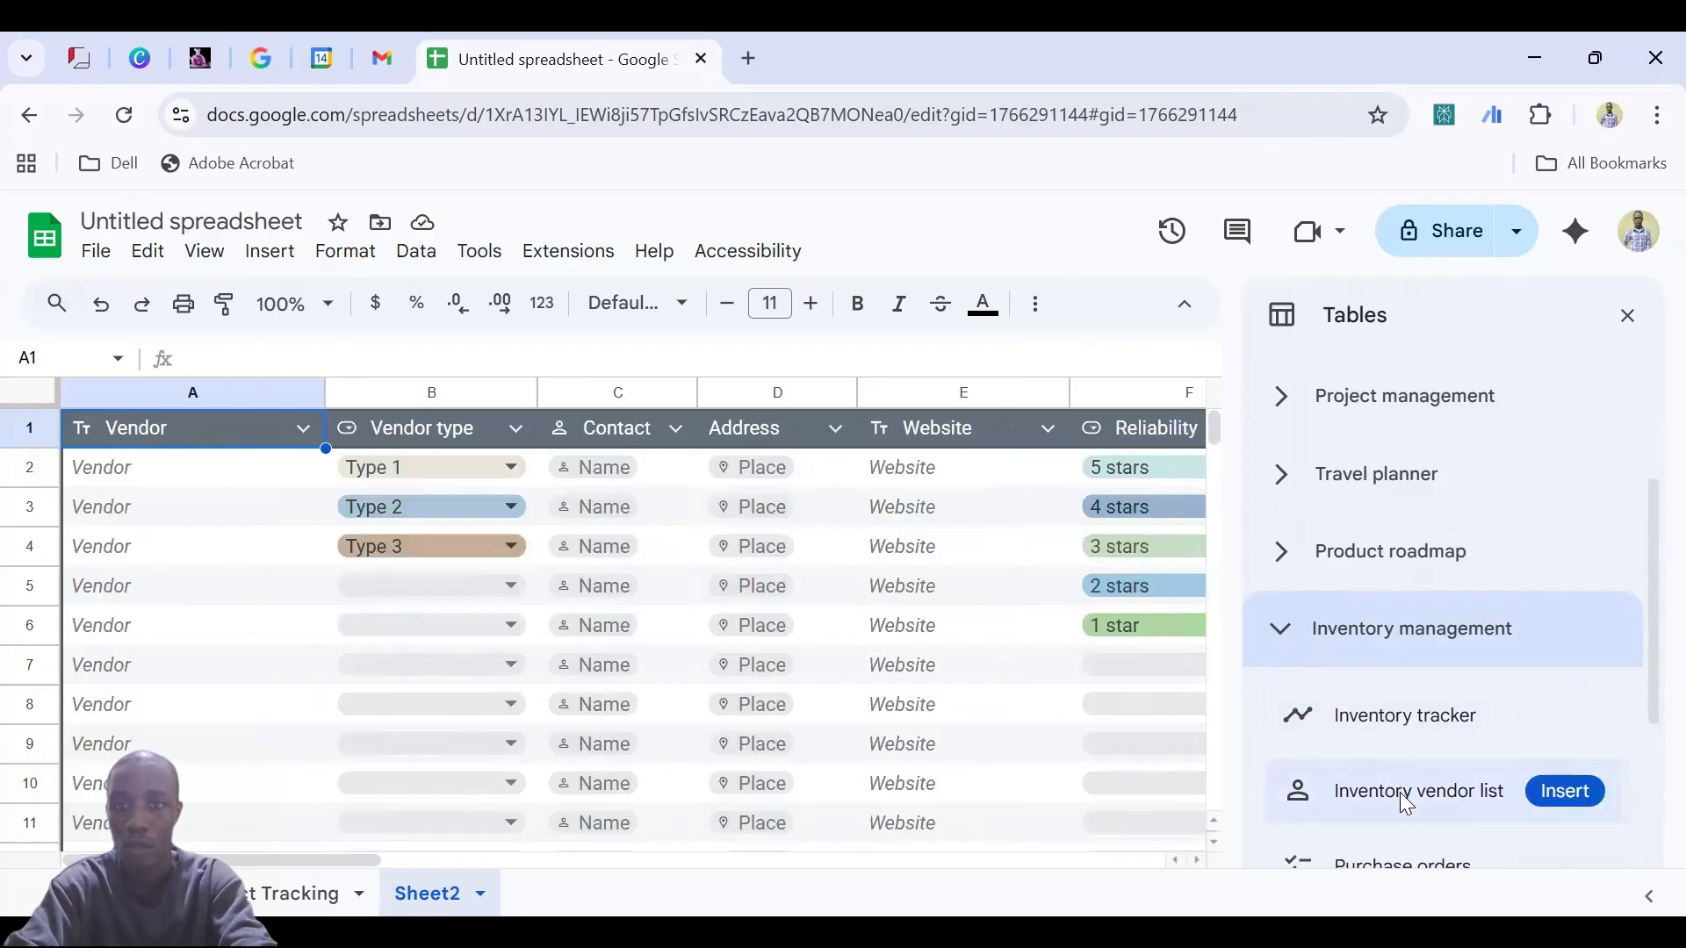
{"action": "mouse_move", "coordinate": [1400, 861]}
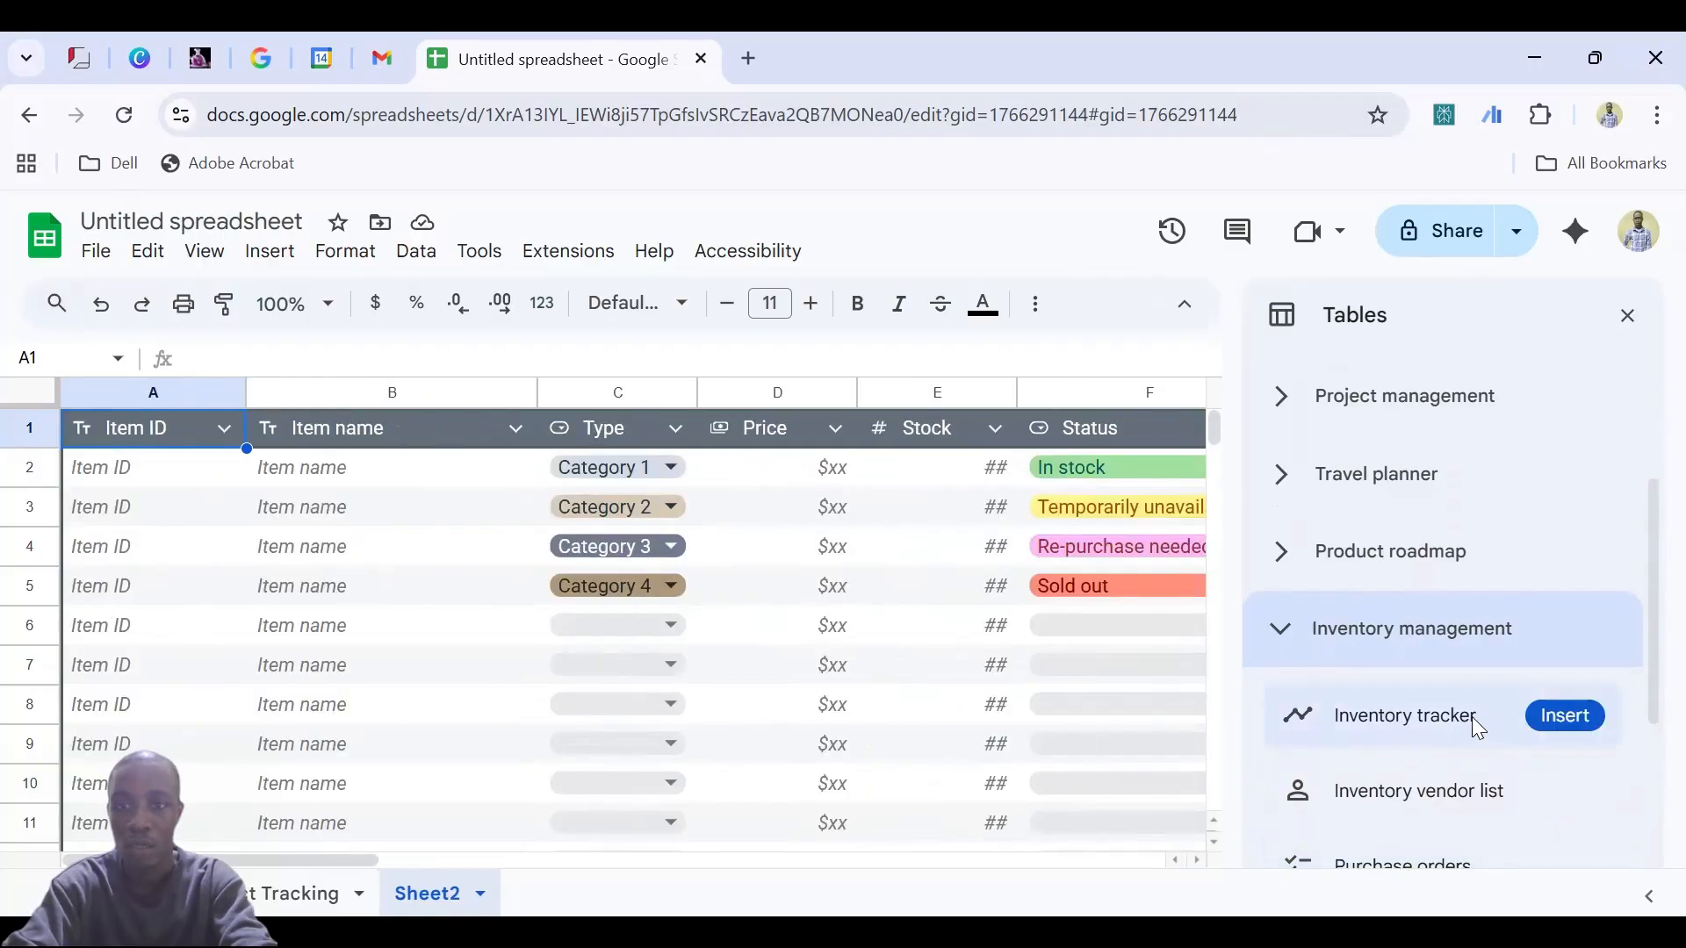
{"action": "left_click", "coordinate": [1559, 720]}
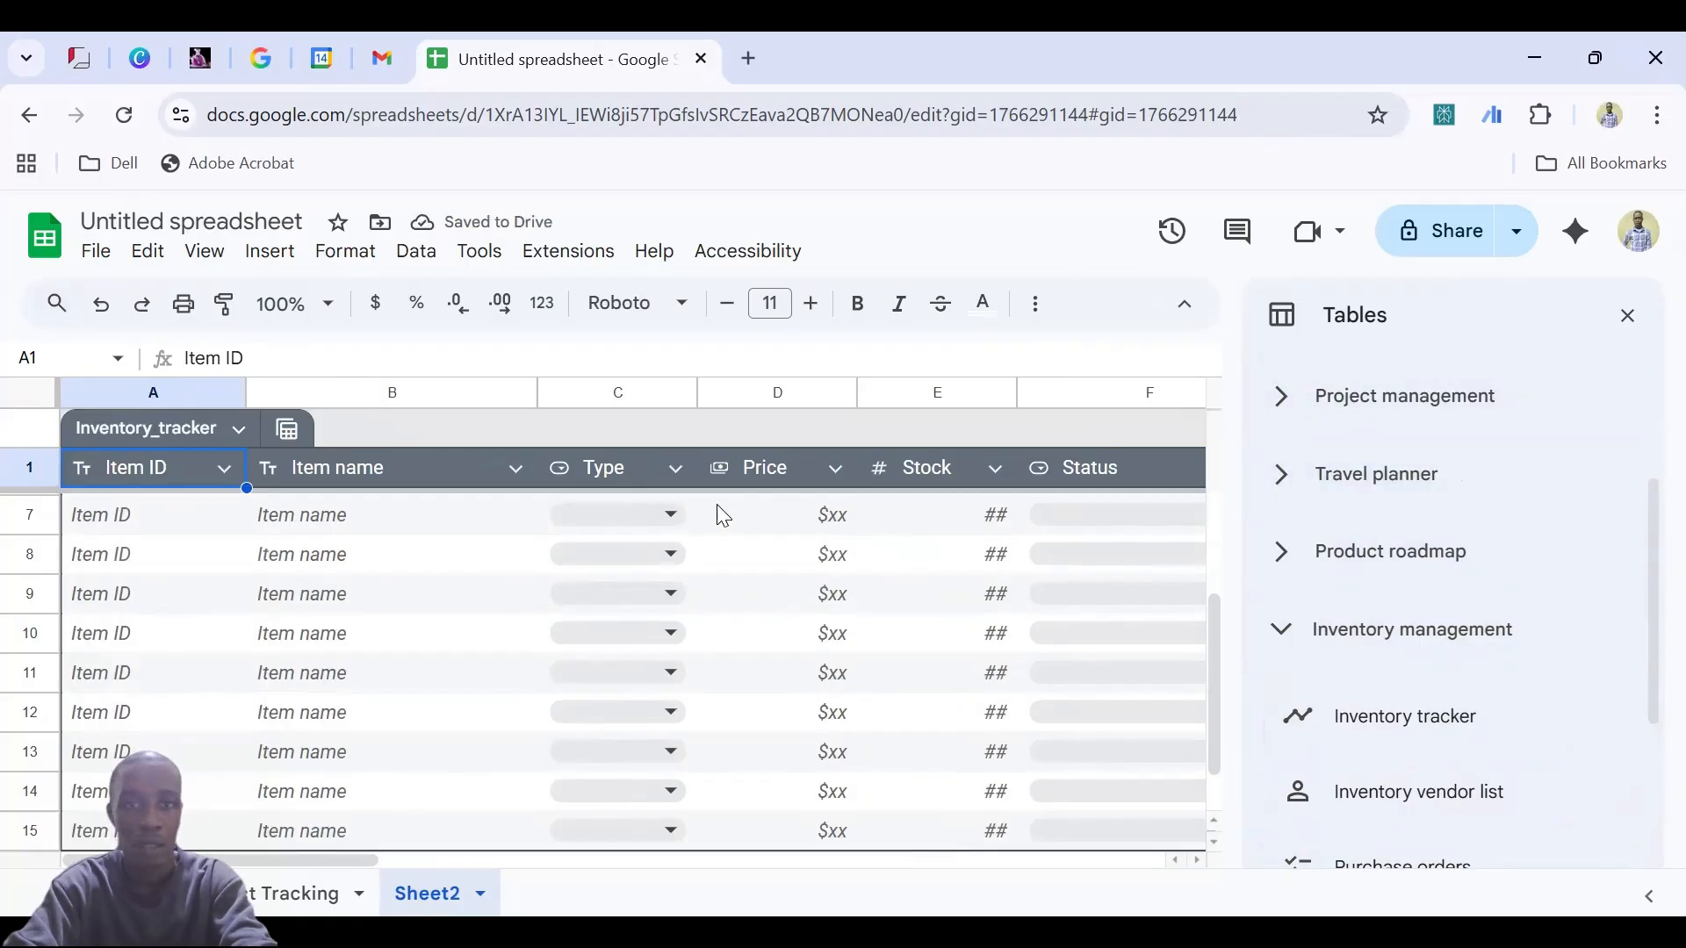
{"action": "left_click", "coordinate": [1627, 318]}
Fill row 7 of the inventory table with item ID 102 and item name "Basket Ball"
{"action": "left_click", "coordinate": [175, 517]}
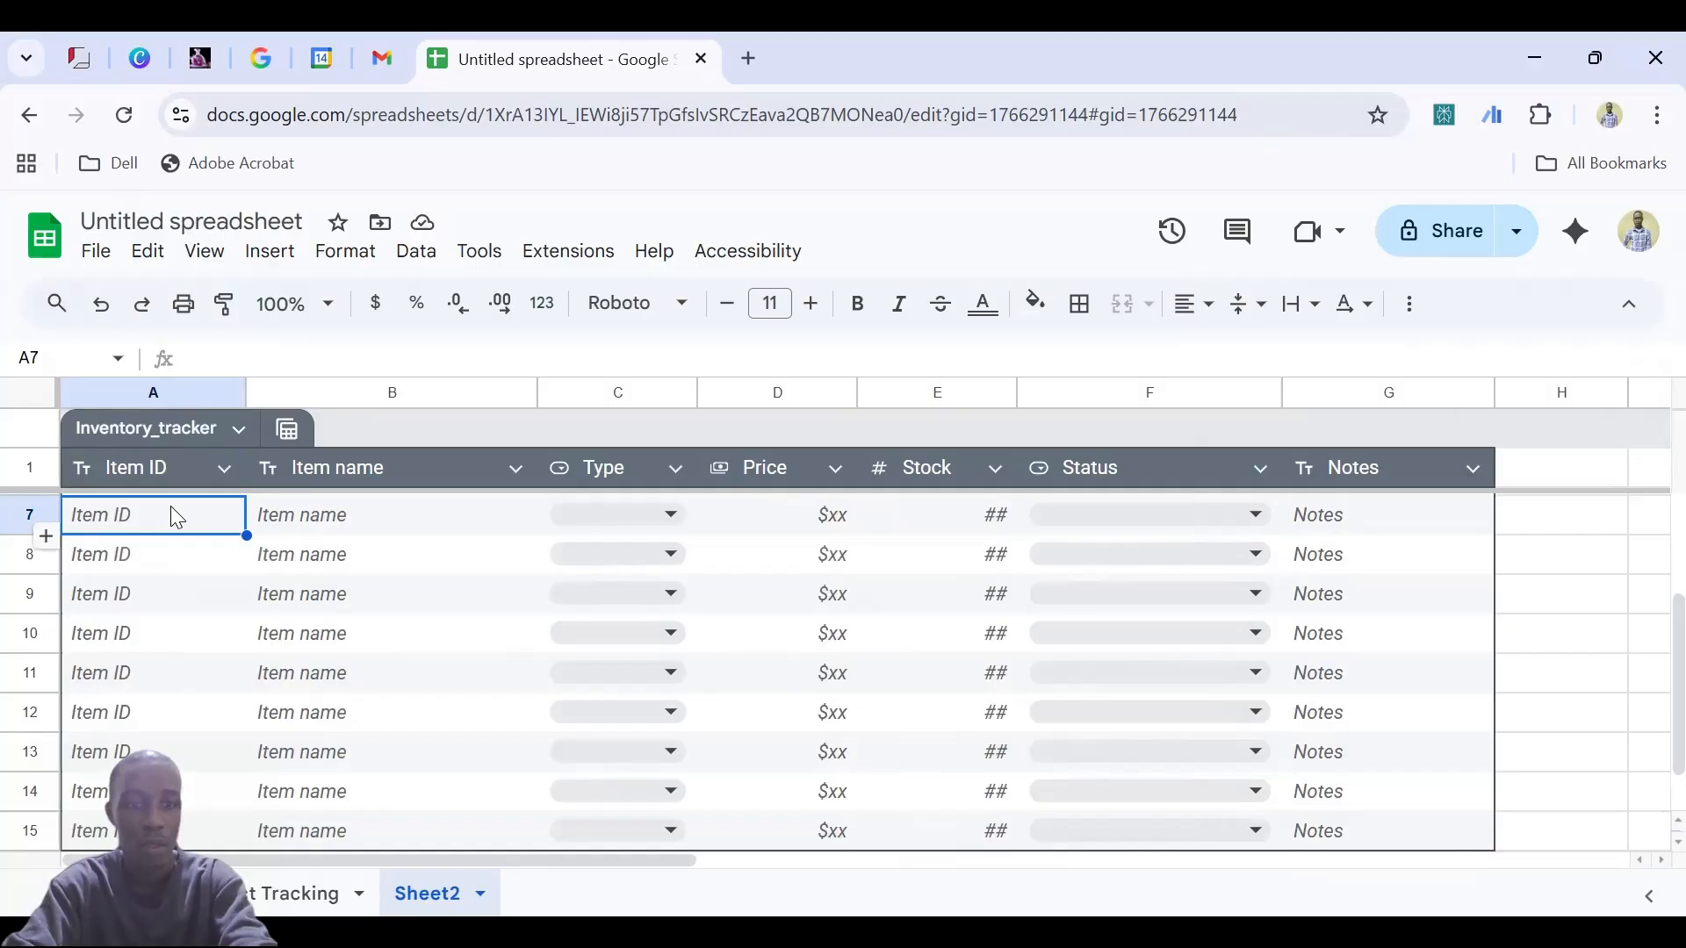
{"action": "type", "text": "102"}
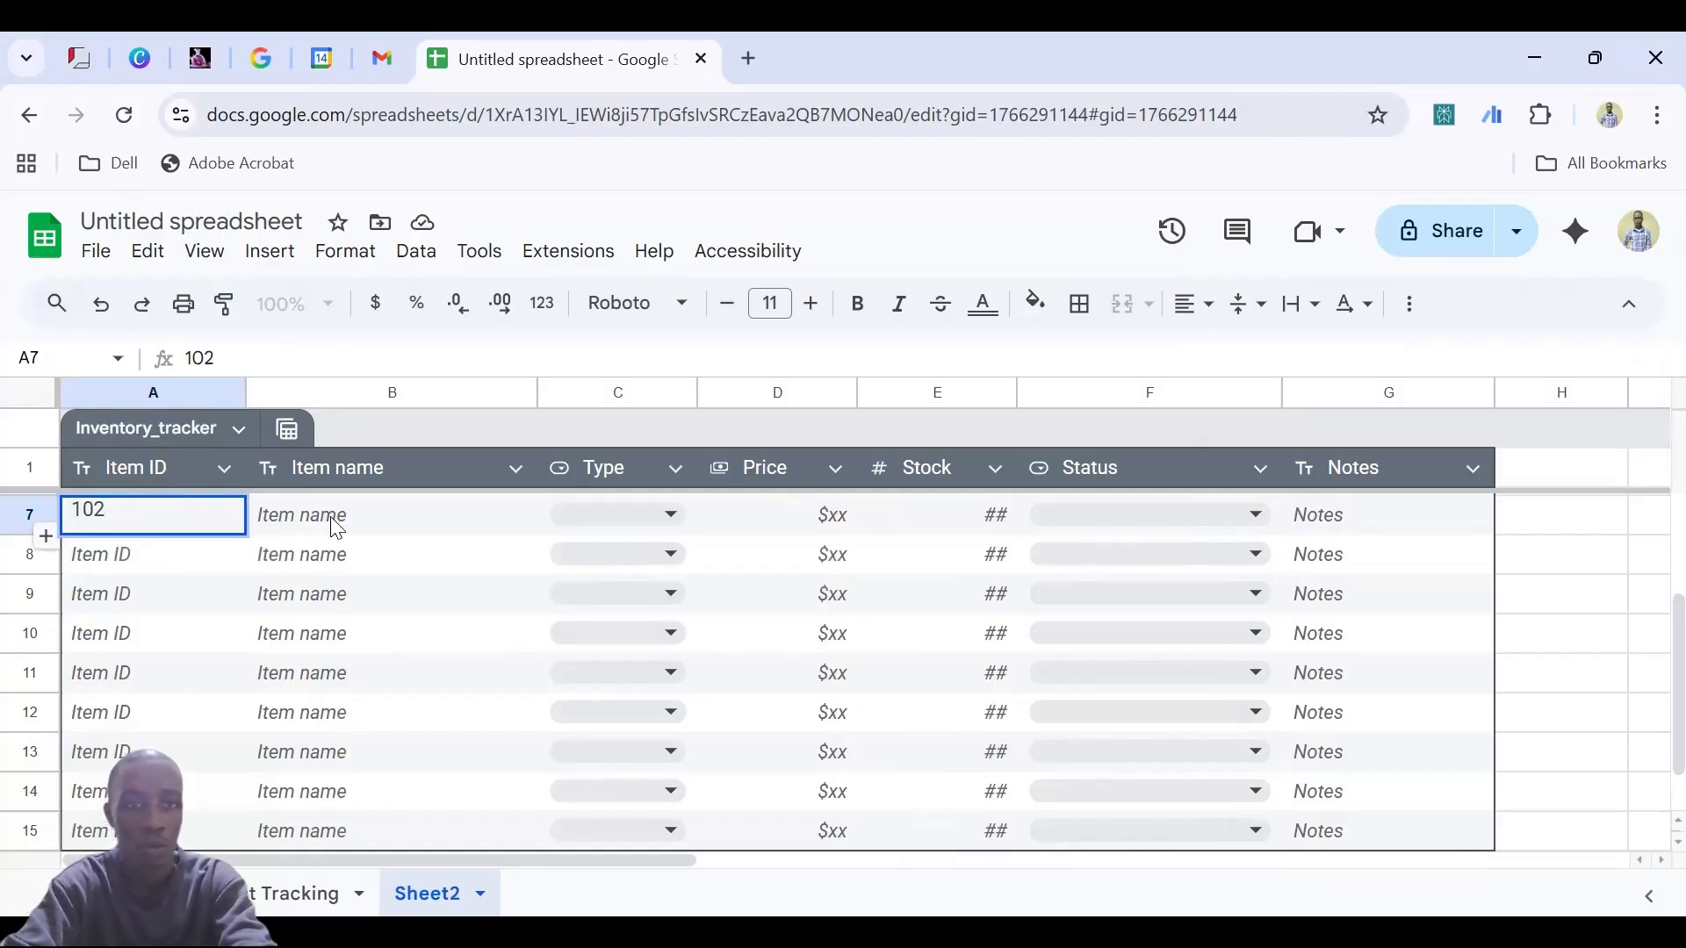
{"action": "left_click", "coordinate": [348, 527]}
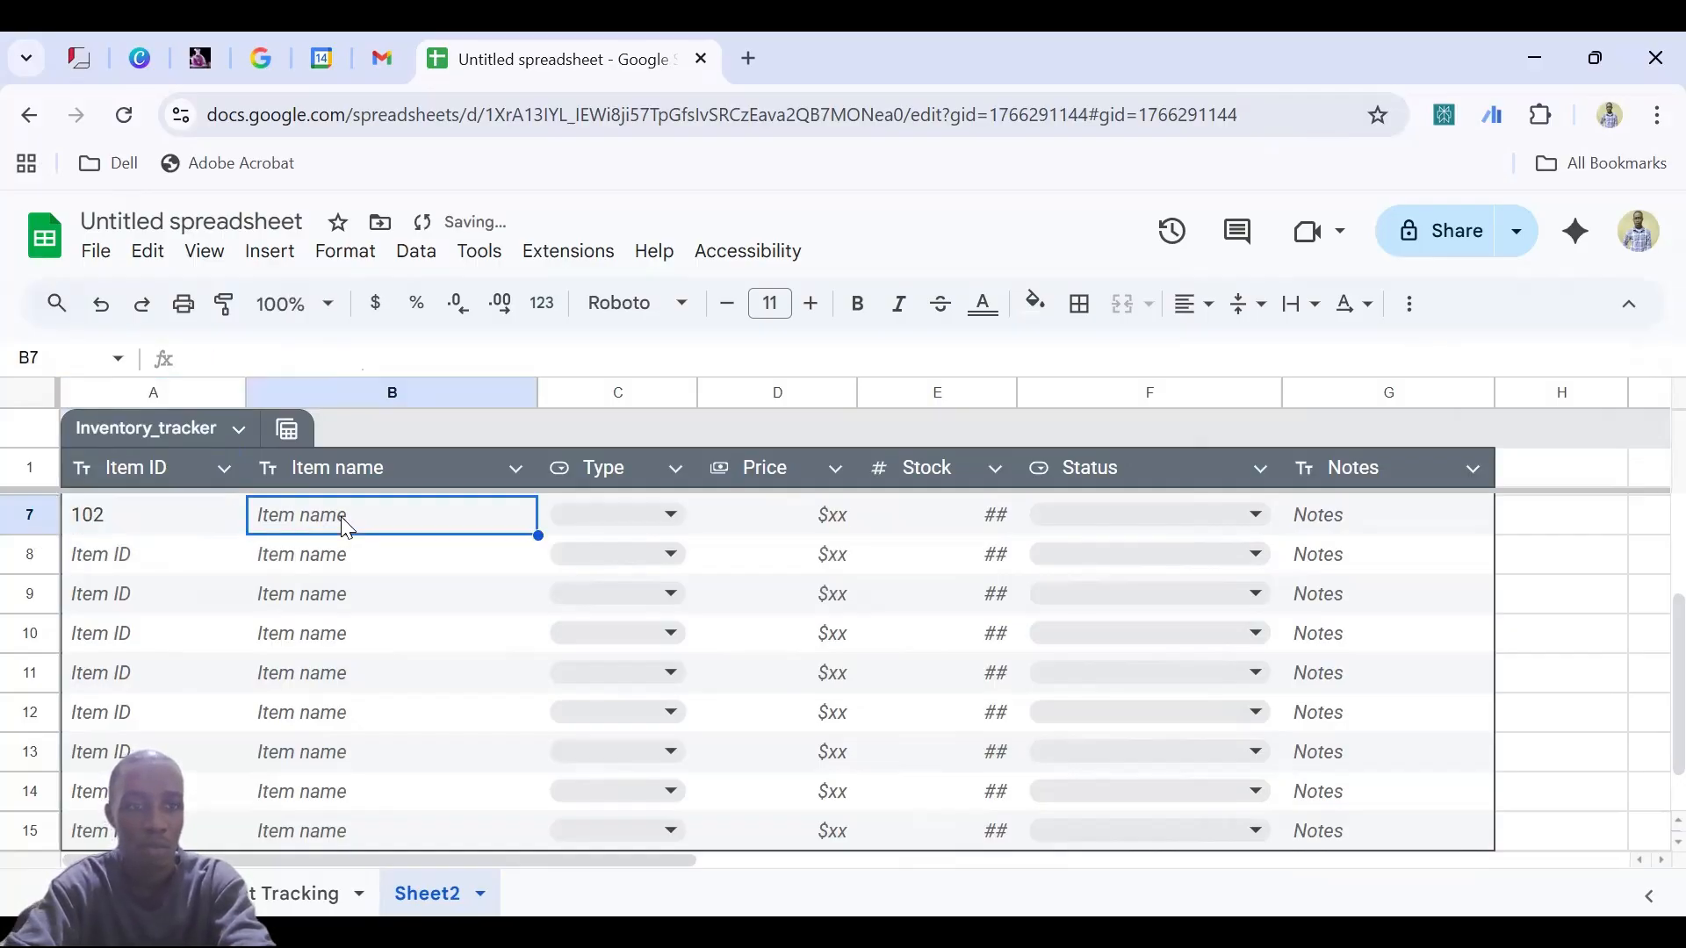
{"action": "type", "text": "Ba"}
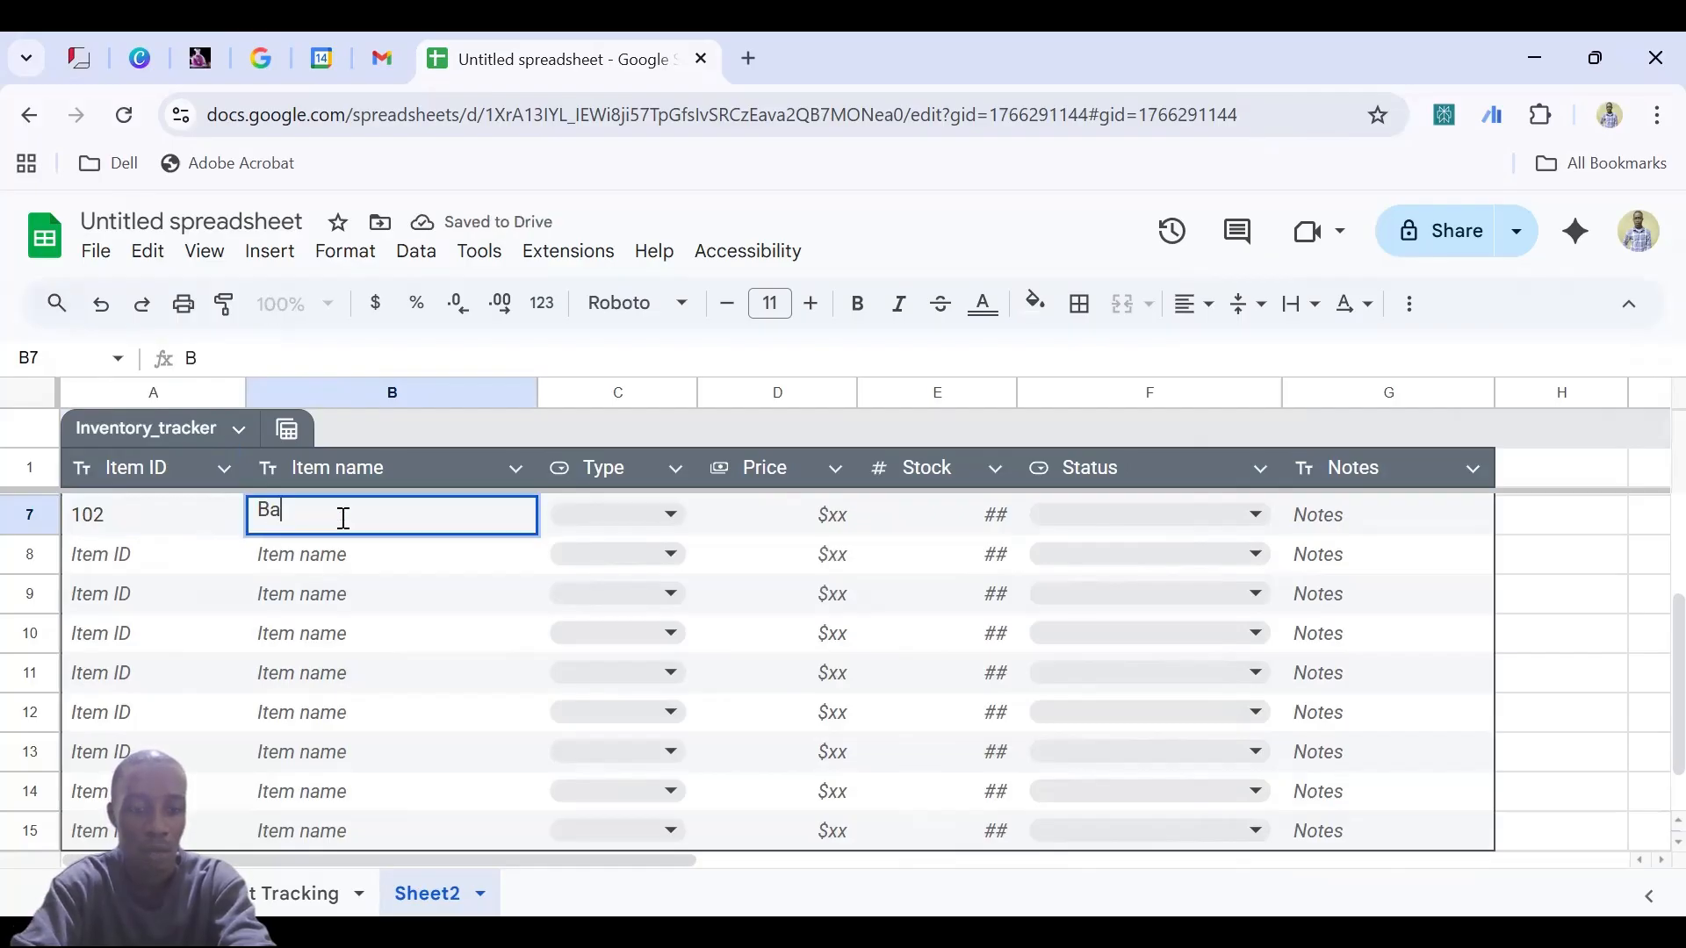
{"action": "type", "text": "sket "}
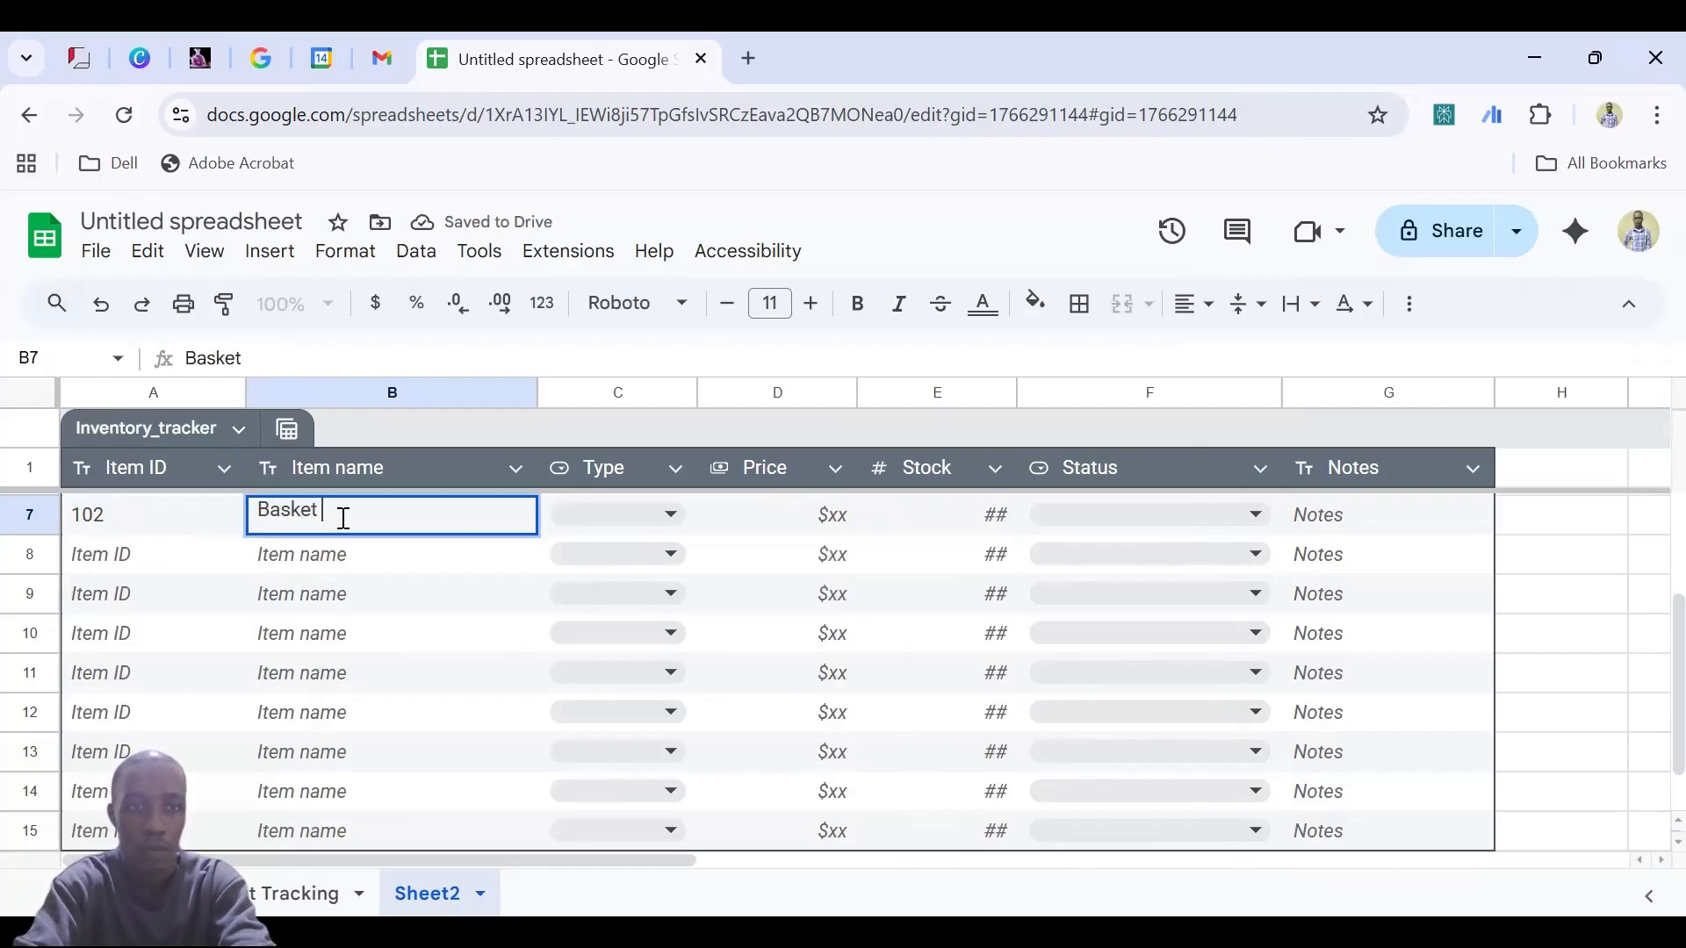
{"action": "type", "text": "Ball"}
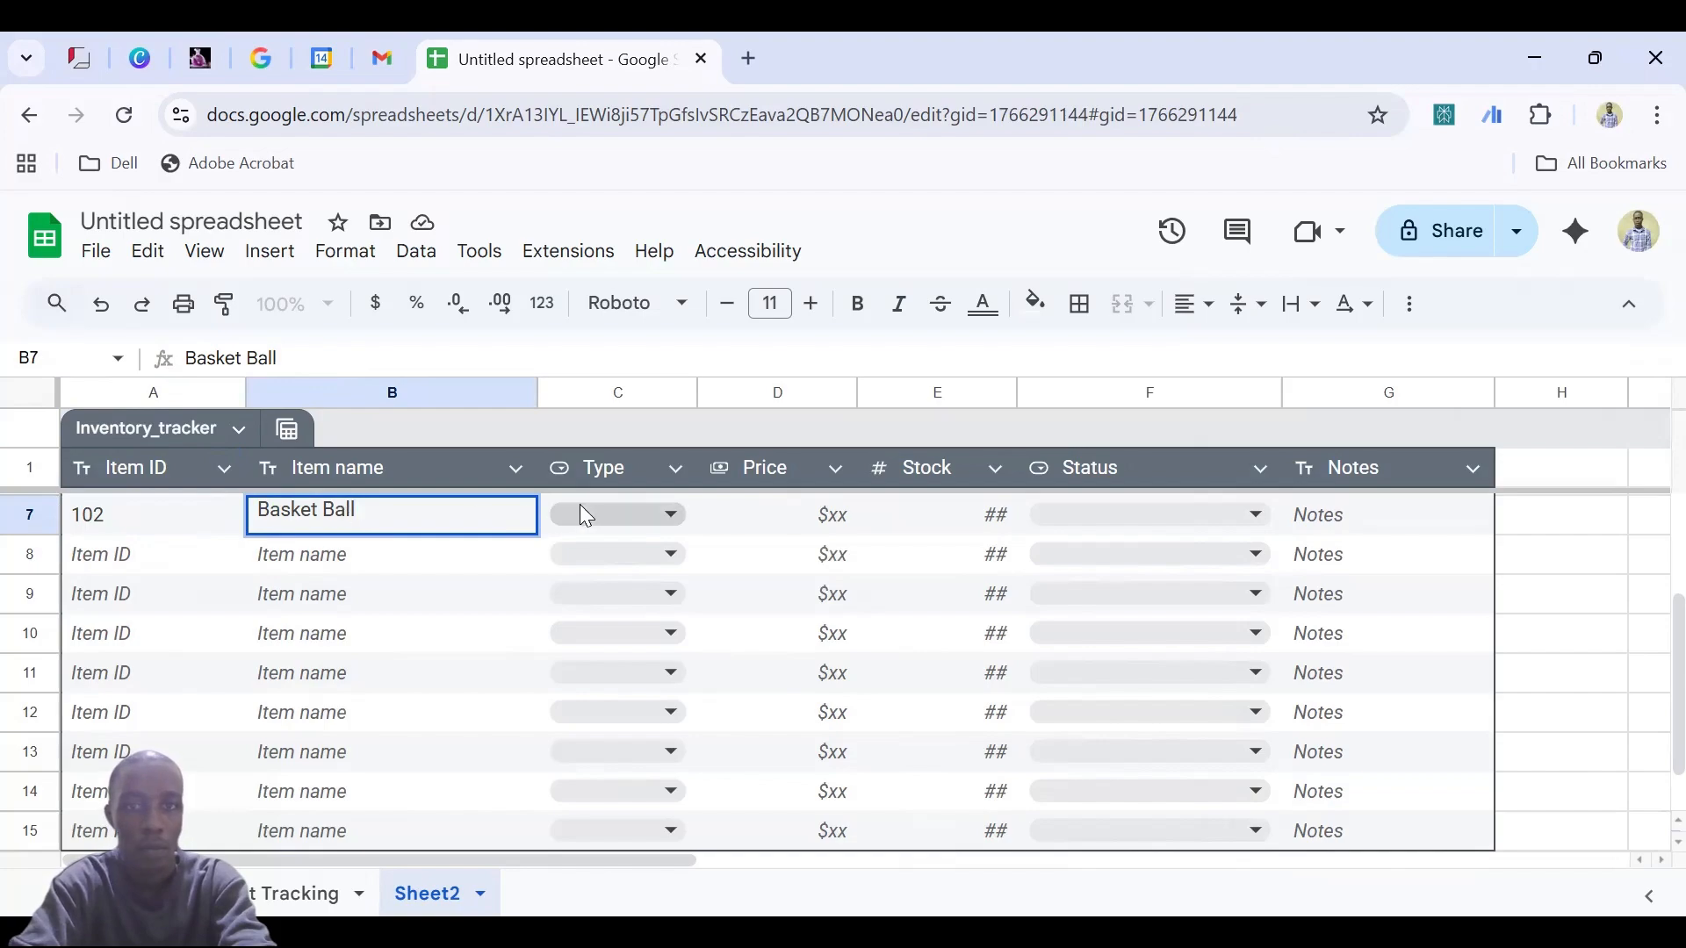
Edit the Type column's dropdown options, renaming Category 1 to "Sports"
{"action": "left_click", "coordinate": [587, 515]}
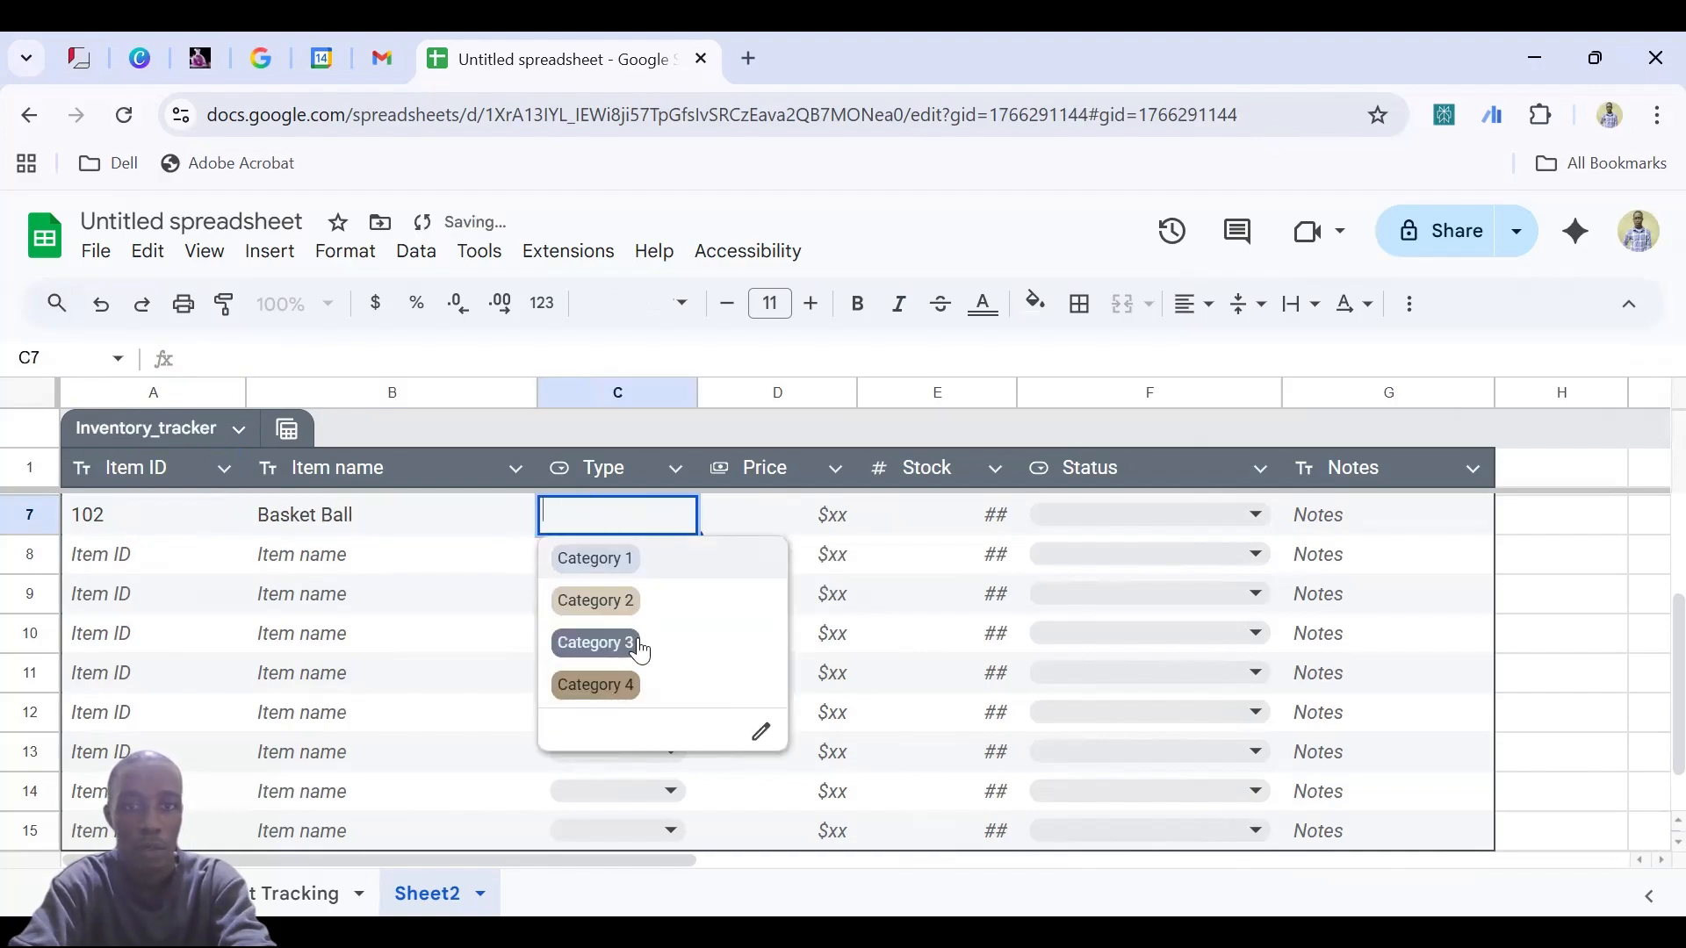
{"action": "left_click", "coordinate": [762, 737]}
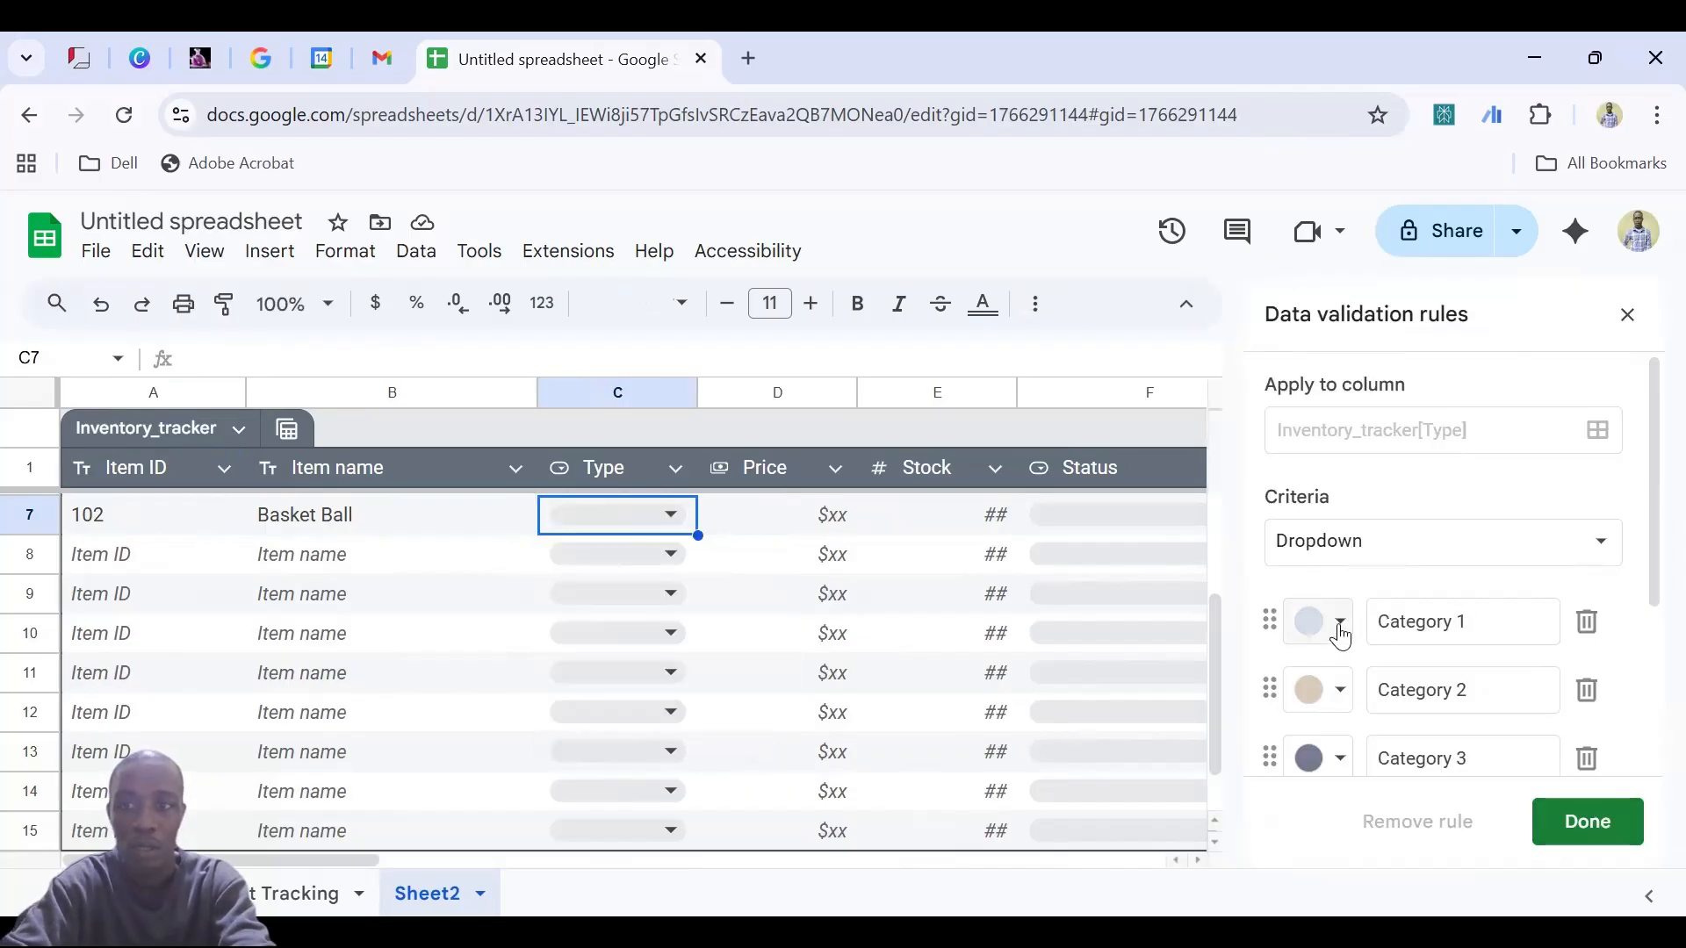
{"action": "left_click", "coordinate": [1444, 622]}
{"action": "triple_click", "coordinate": [1444, 622]}
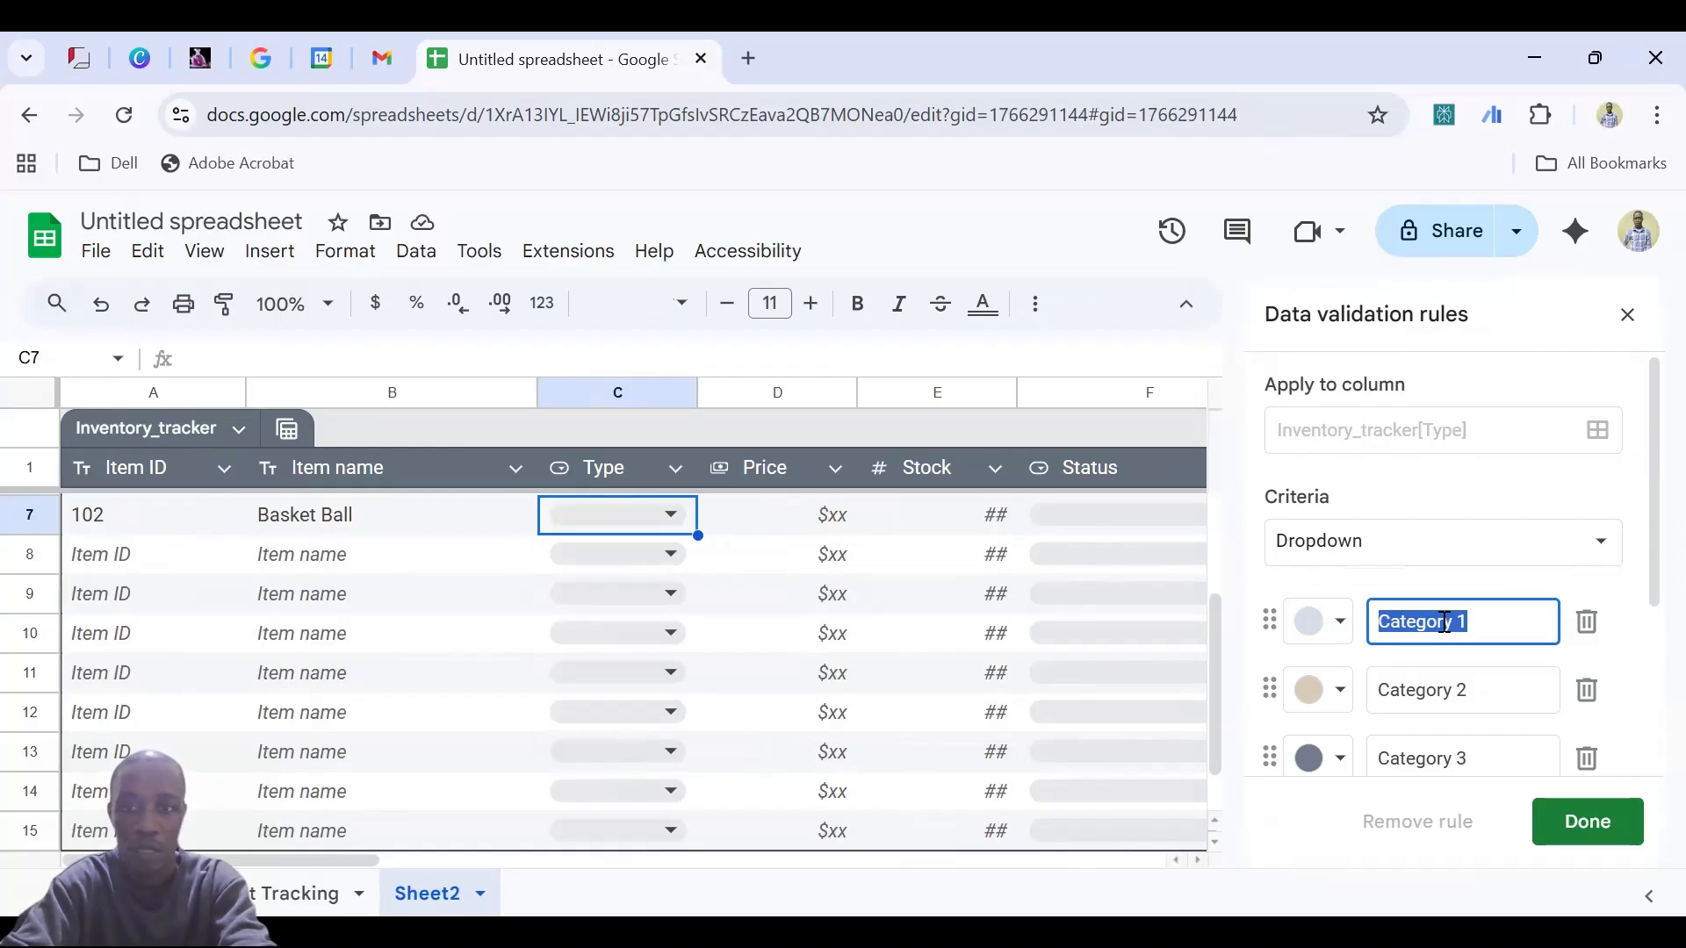
{"action": "type", "text": "Sports"}
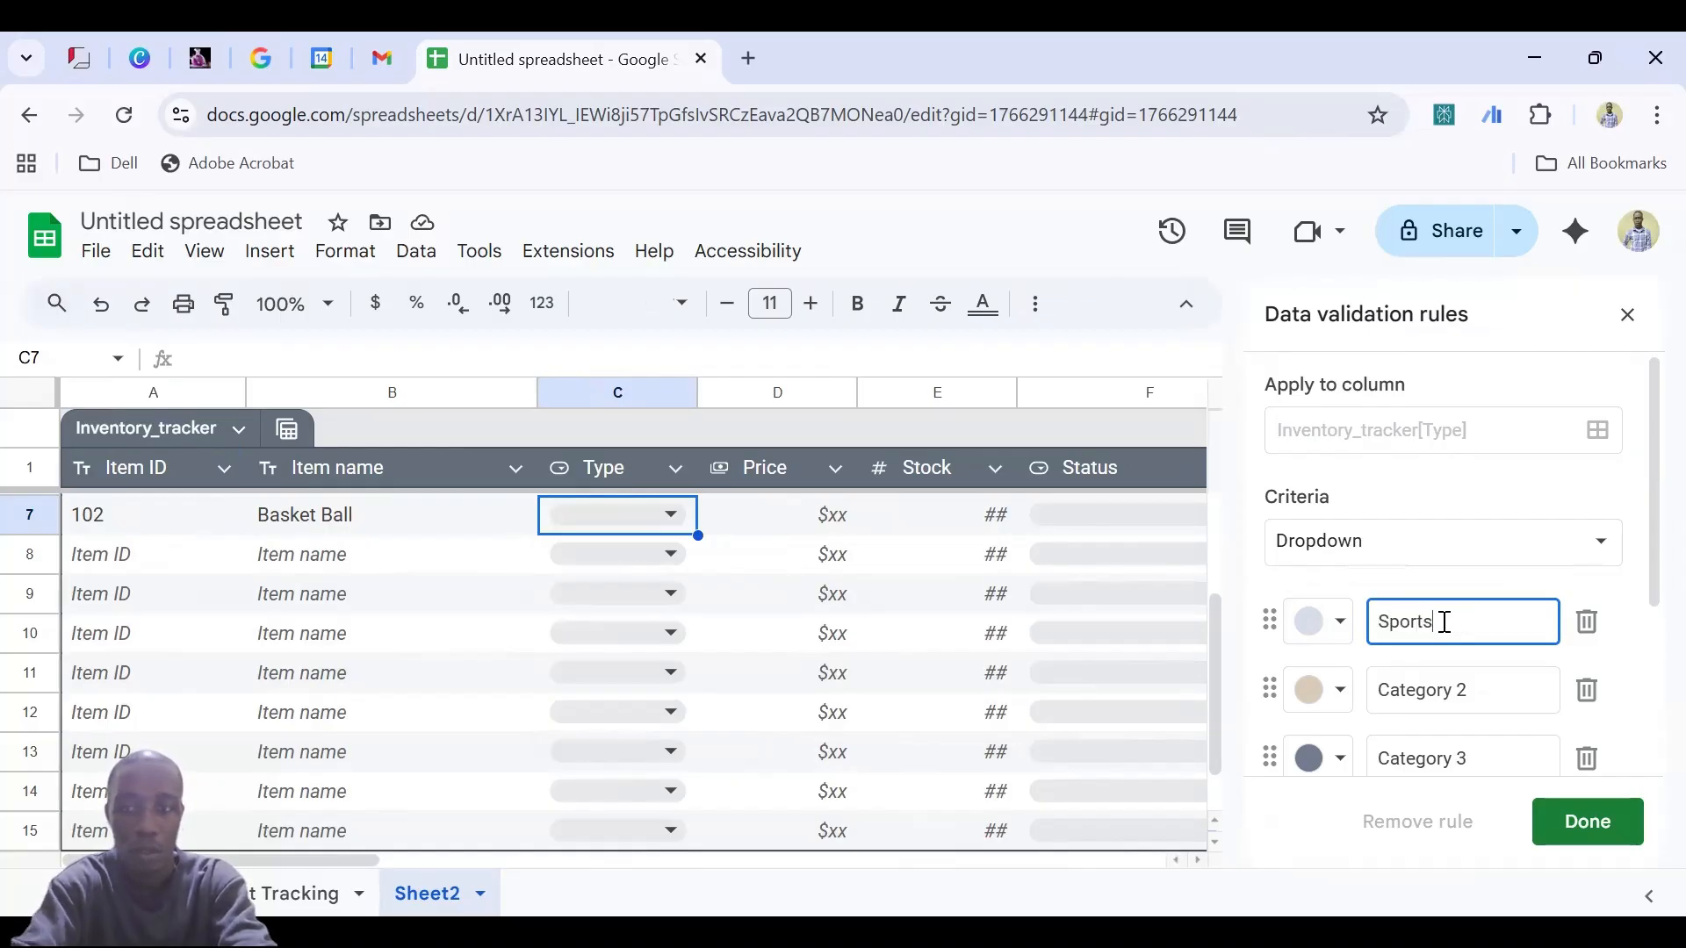
Rename the dropdown options Category 2 to "Groceries" and Category 3 to "Clothing"
{"action": "left_click", "coordinate": [1440, 687]}
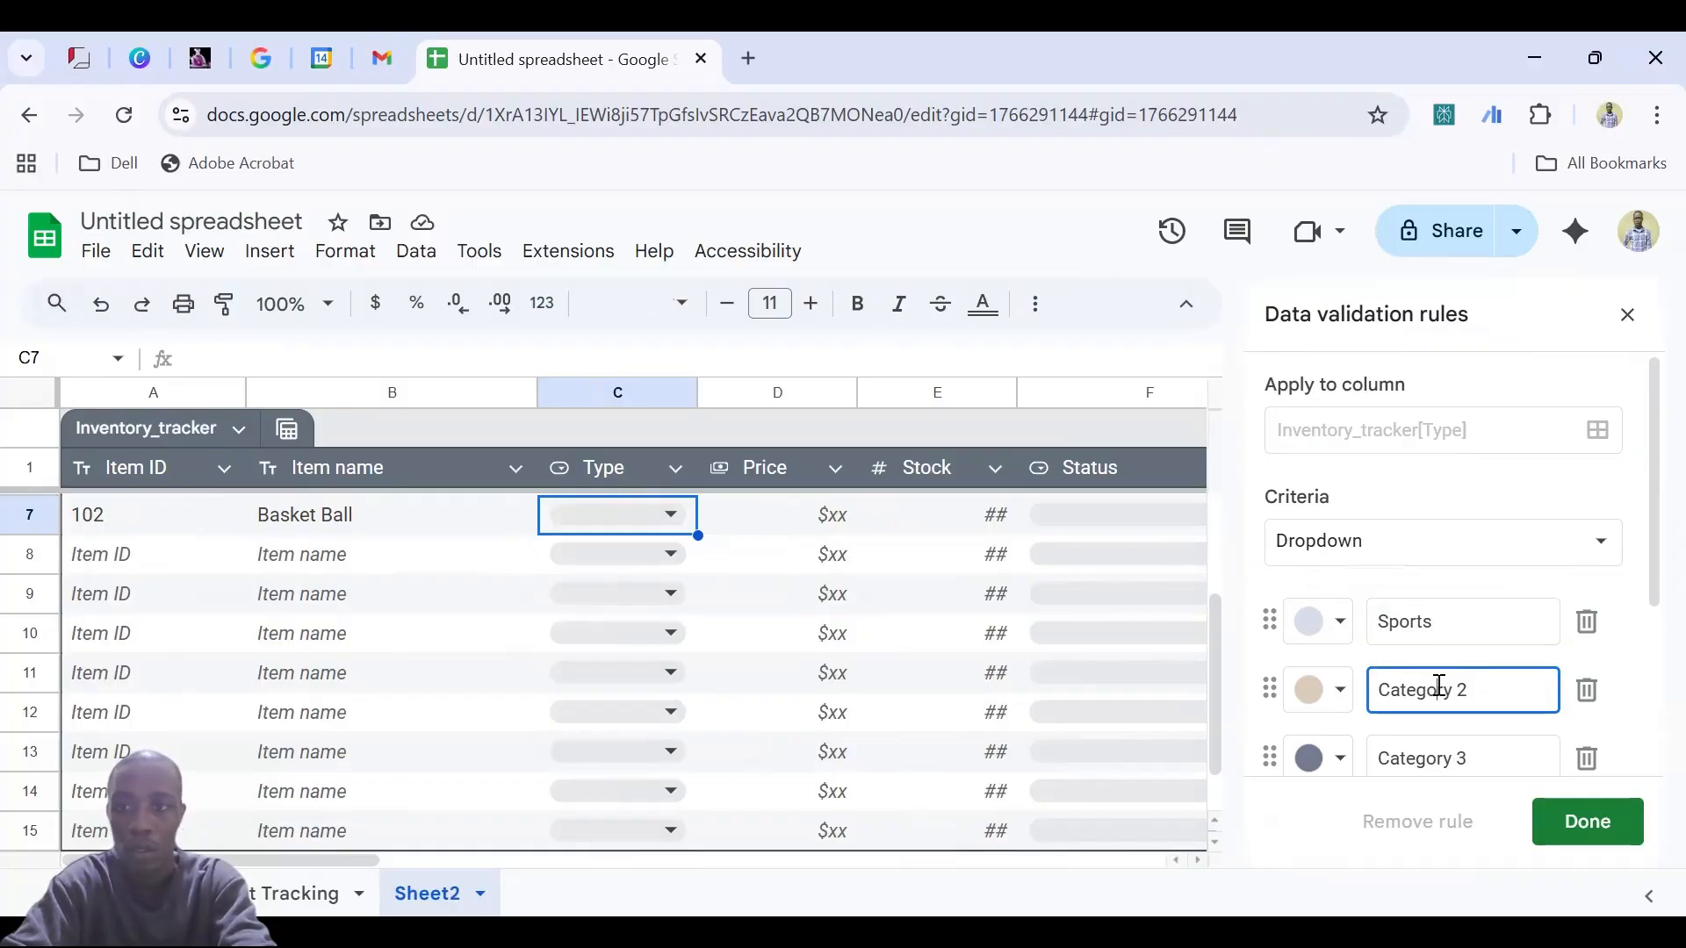
{"action": "triple_click", "coordinate": [1440, 686]}
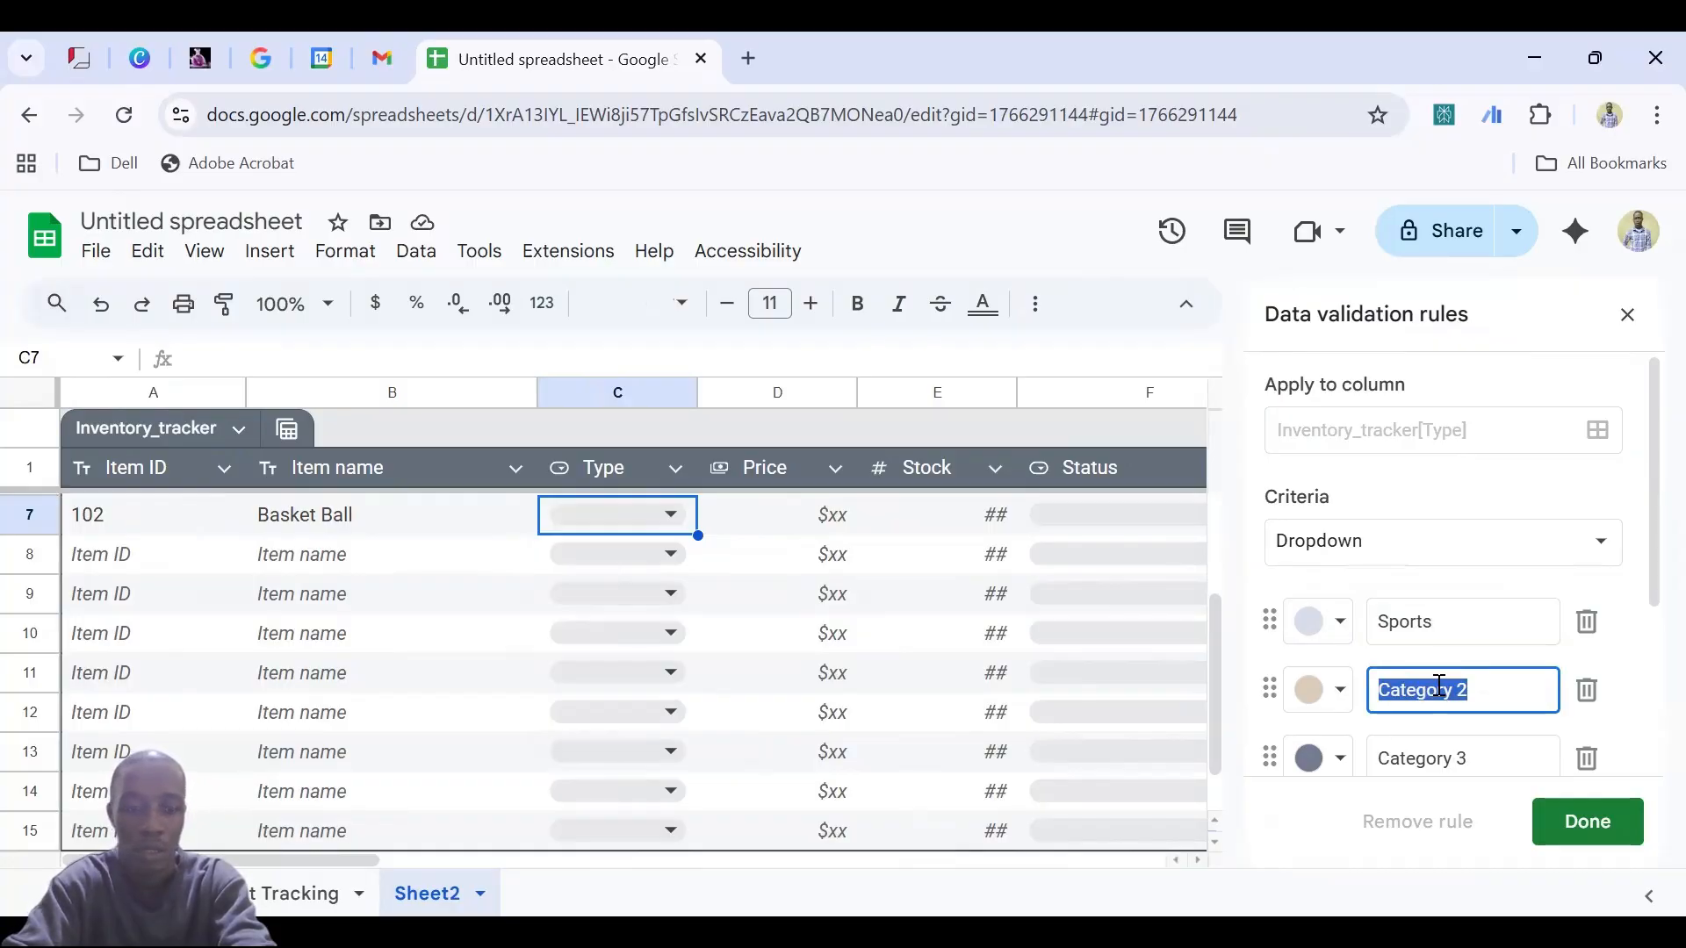
{"action": "type", "text": "Groc"}
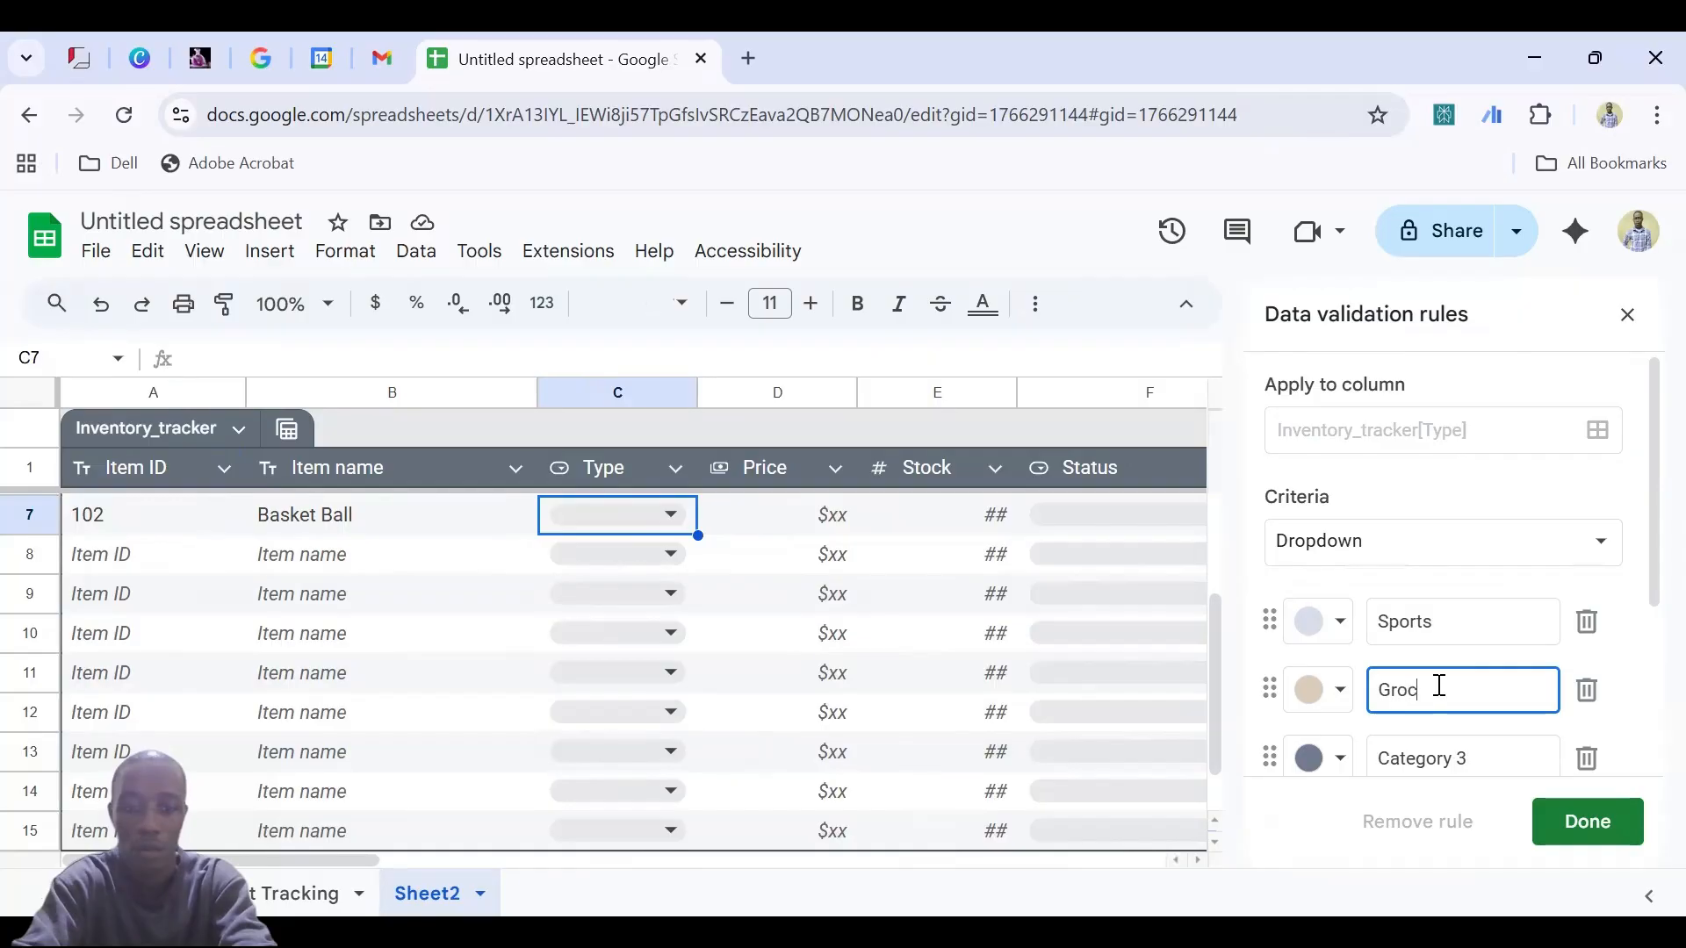
{"action": "type", "text": "eries"}
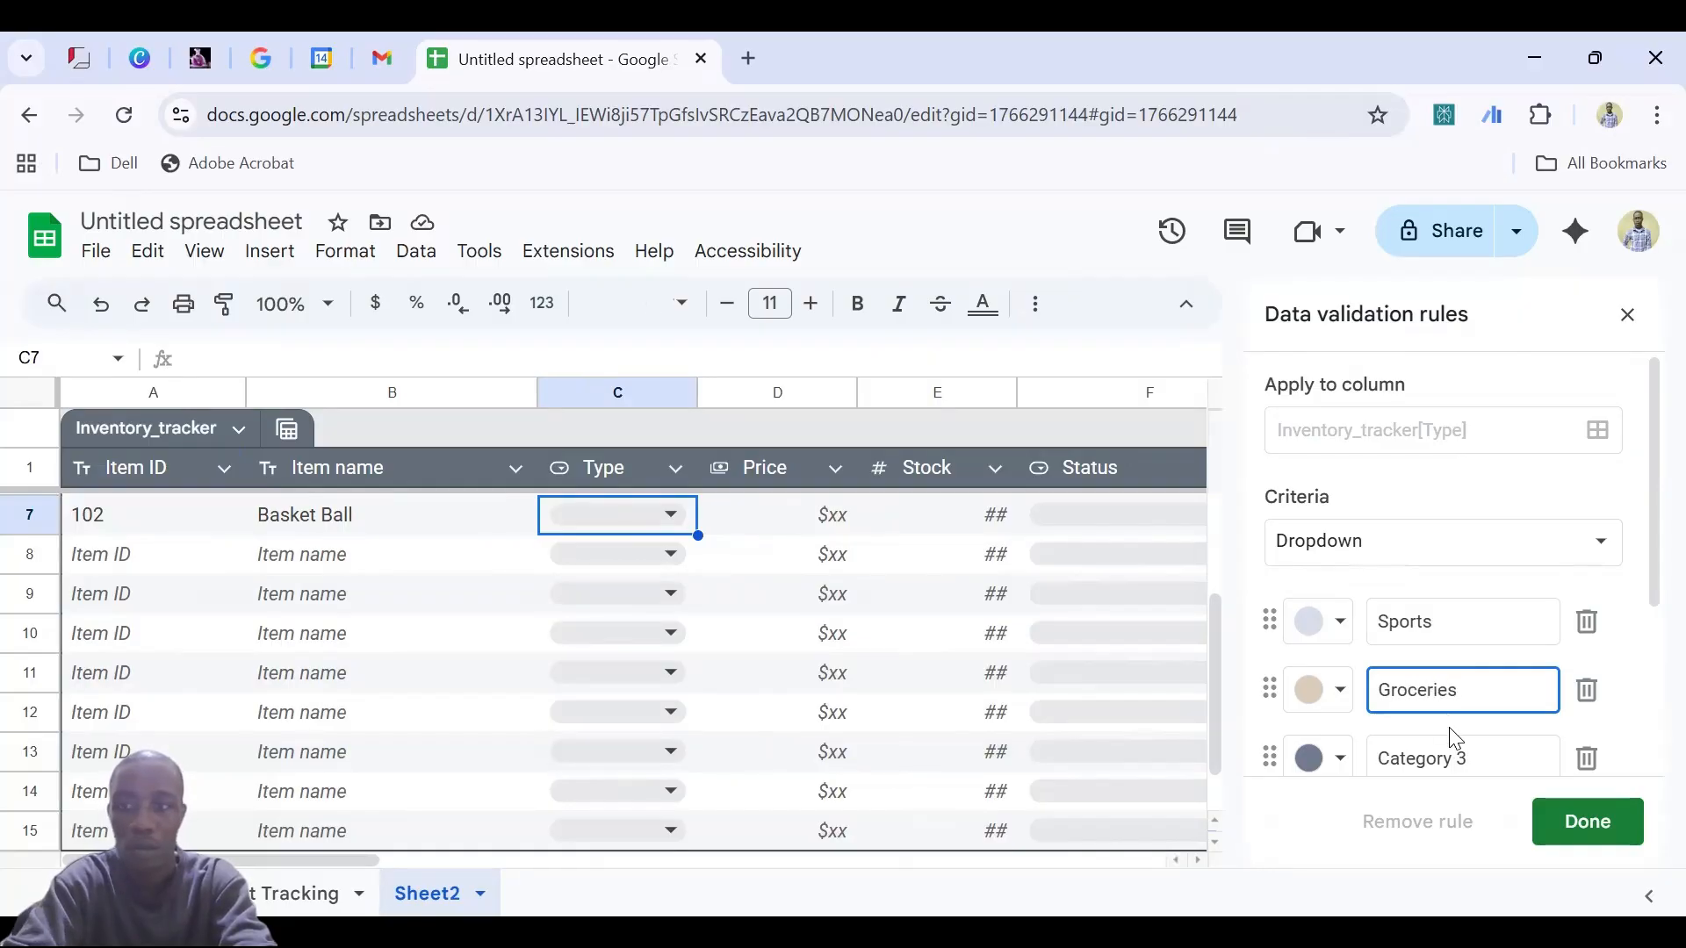
{"action": "left_click", "coordinate": [1454, 753]}
{"action": "key", "text": "ctrl+a"}
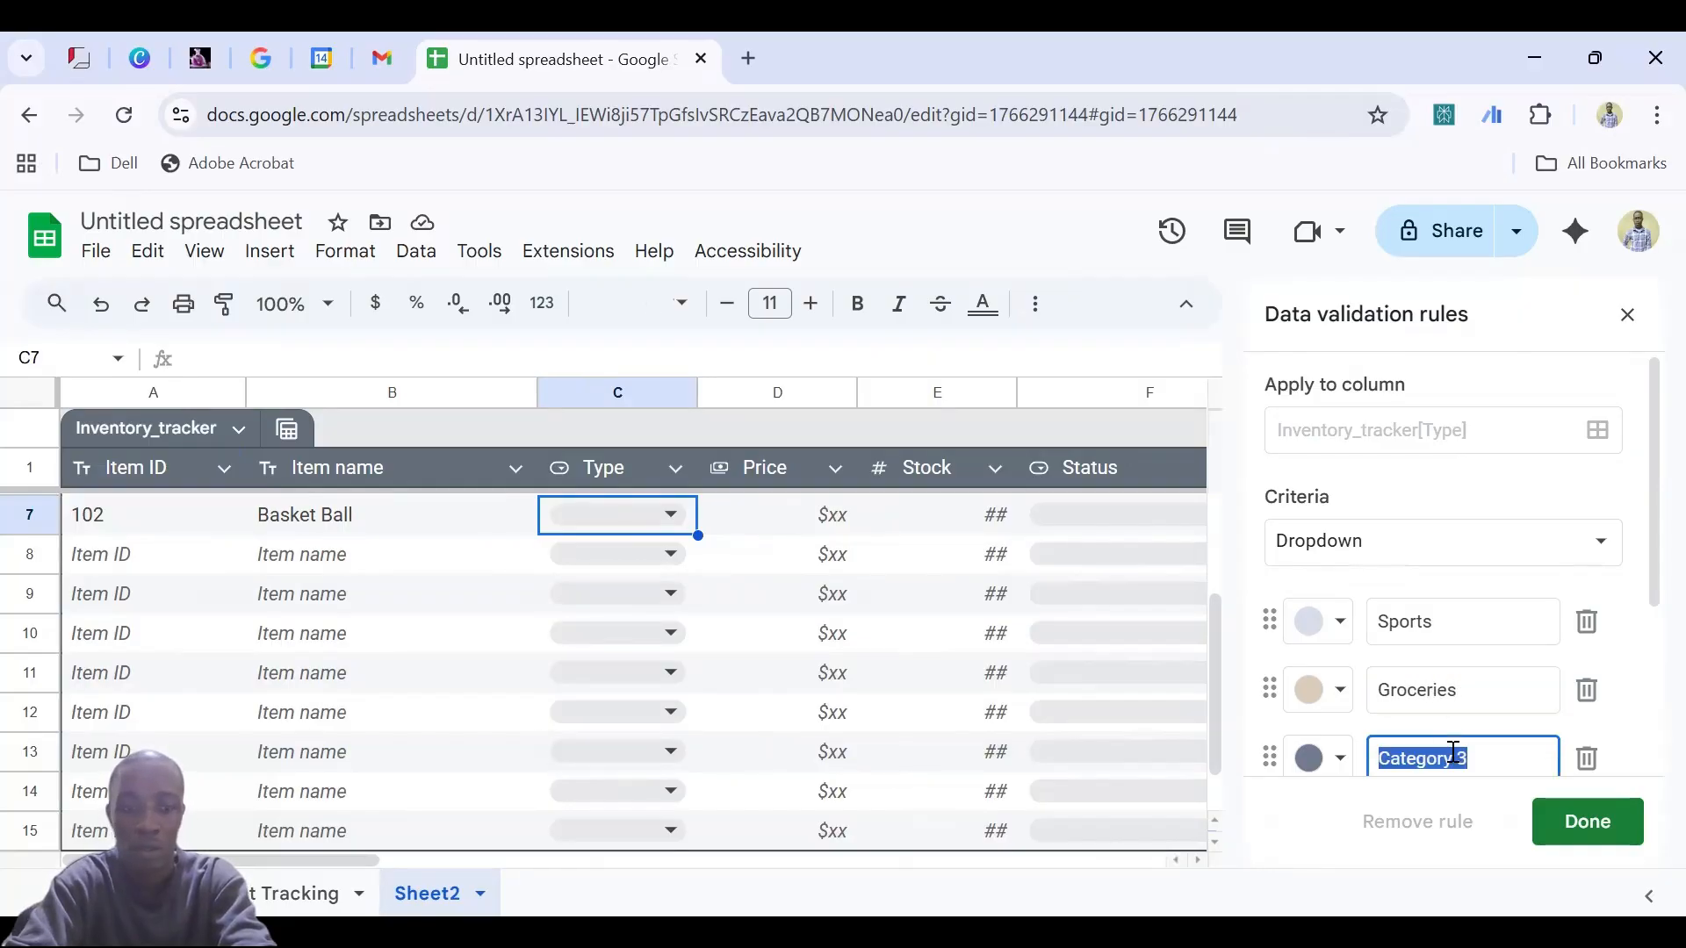
{"action": "type", "text": "Clo"}
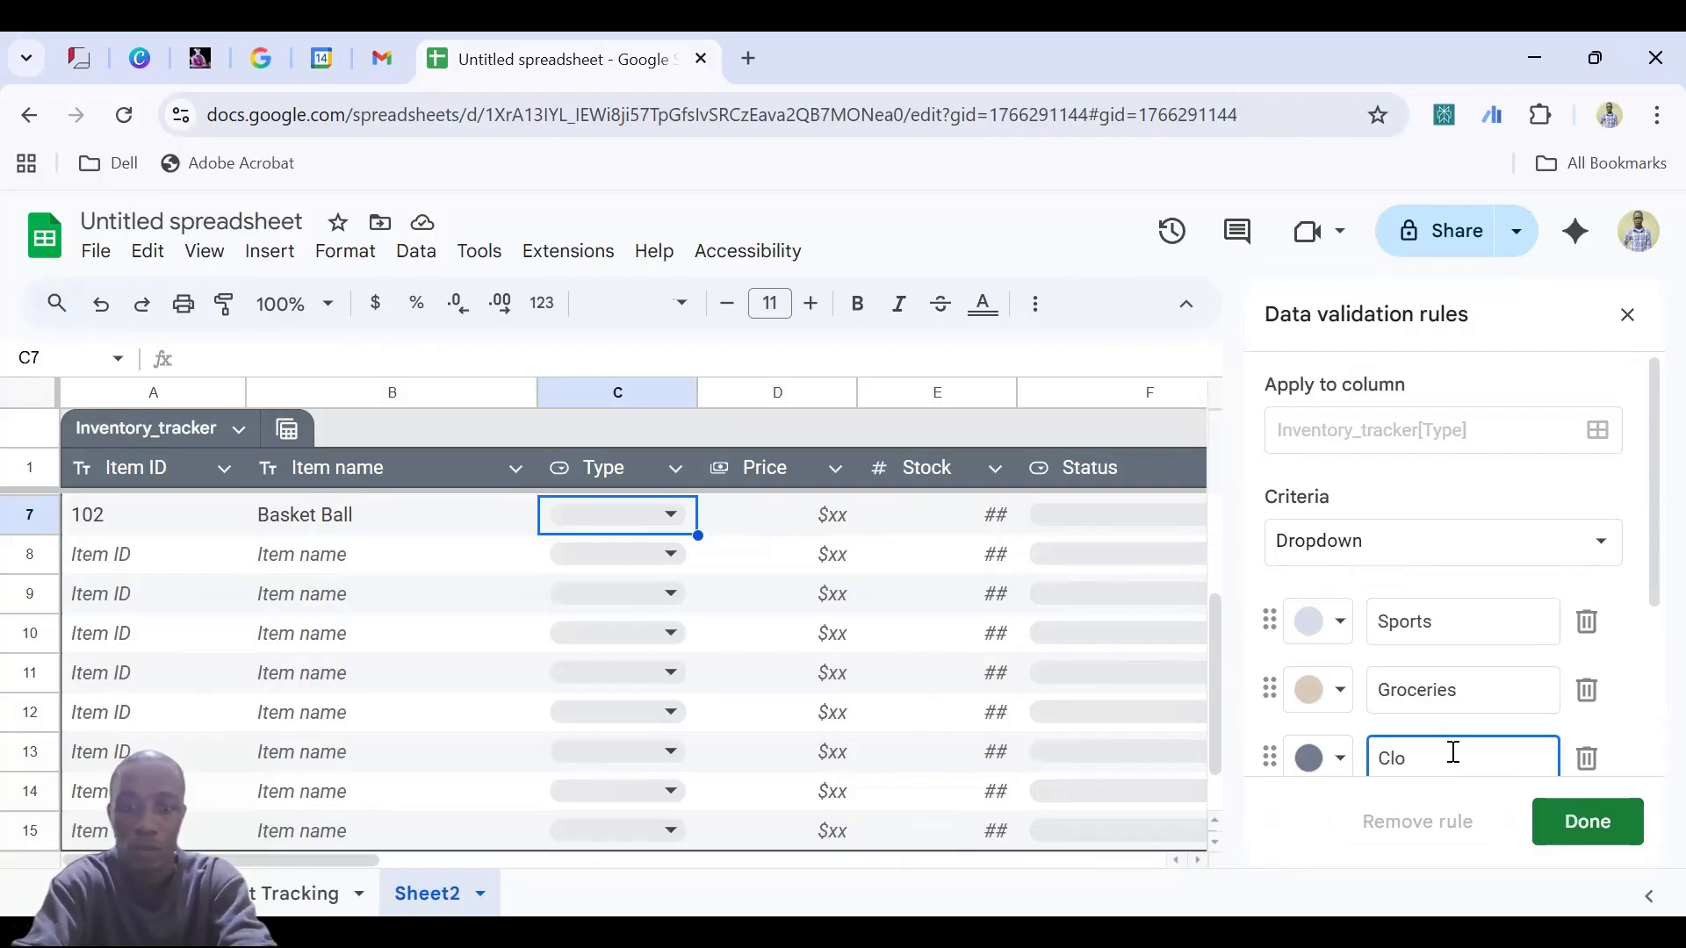
{"action": "type", "text": "thing"}
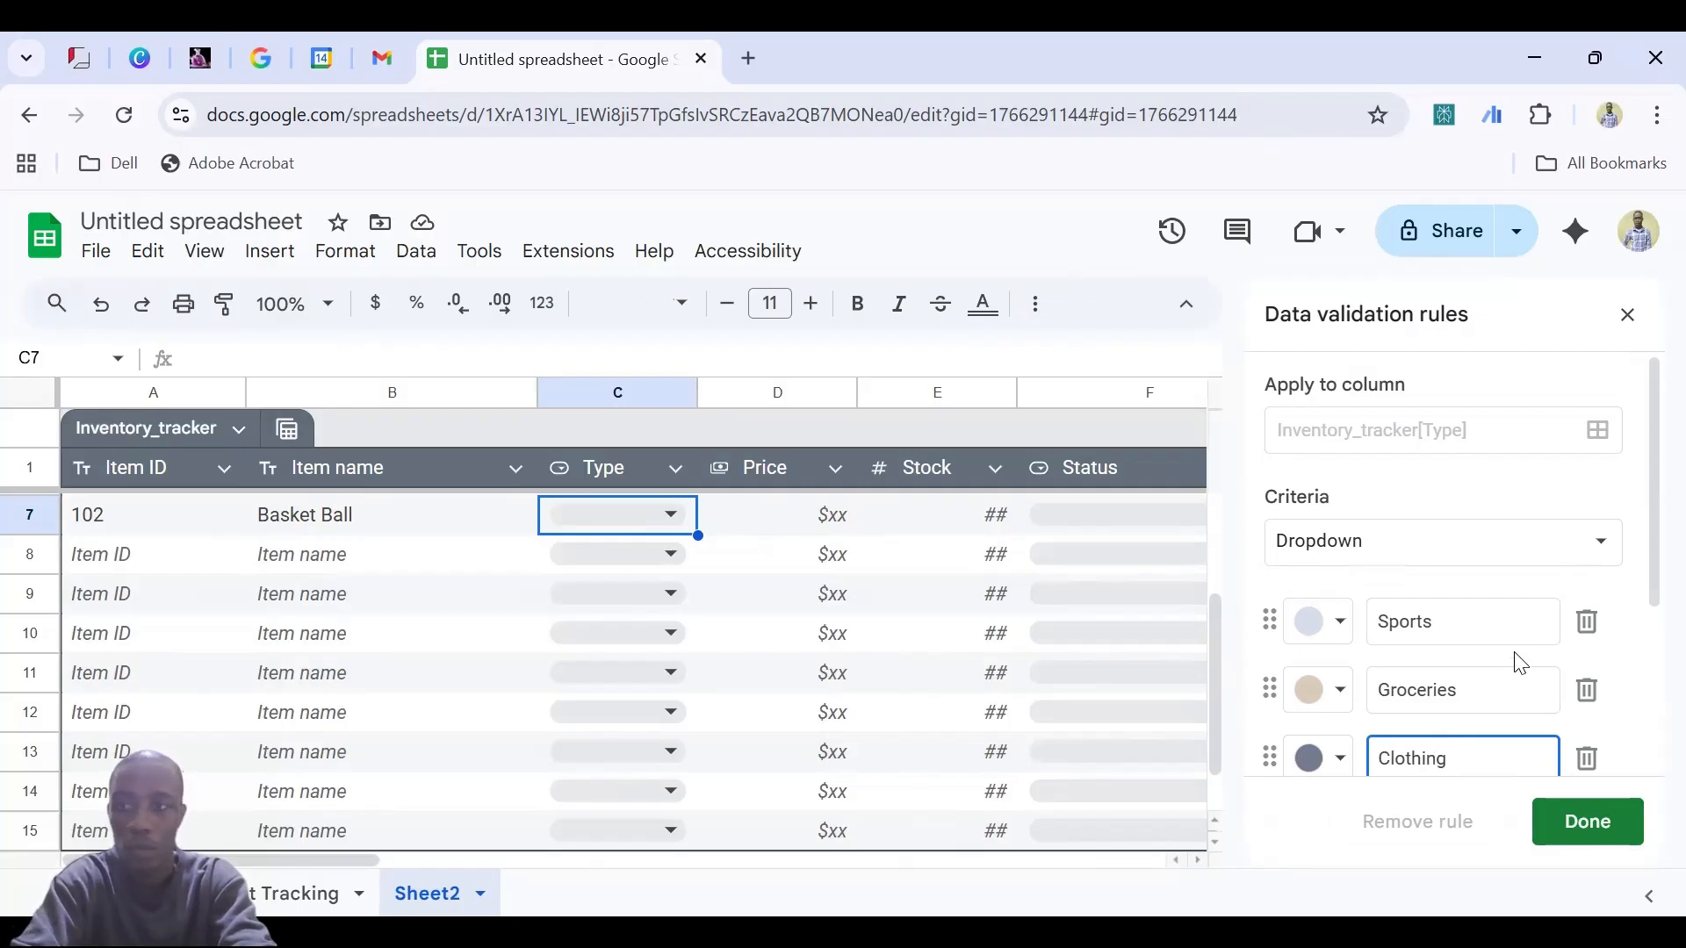
Rename the dropdown option Category 4 to "Computers" and save the validation rule
{"action": "left_click", "coordinate": [1643, 570]}
{"action": "left_click_drag", "start_coordinate": [1644, 568], "coordinate": [1644, 690]}
{"action": "left_click", "coordinate": [1492, 620]}
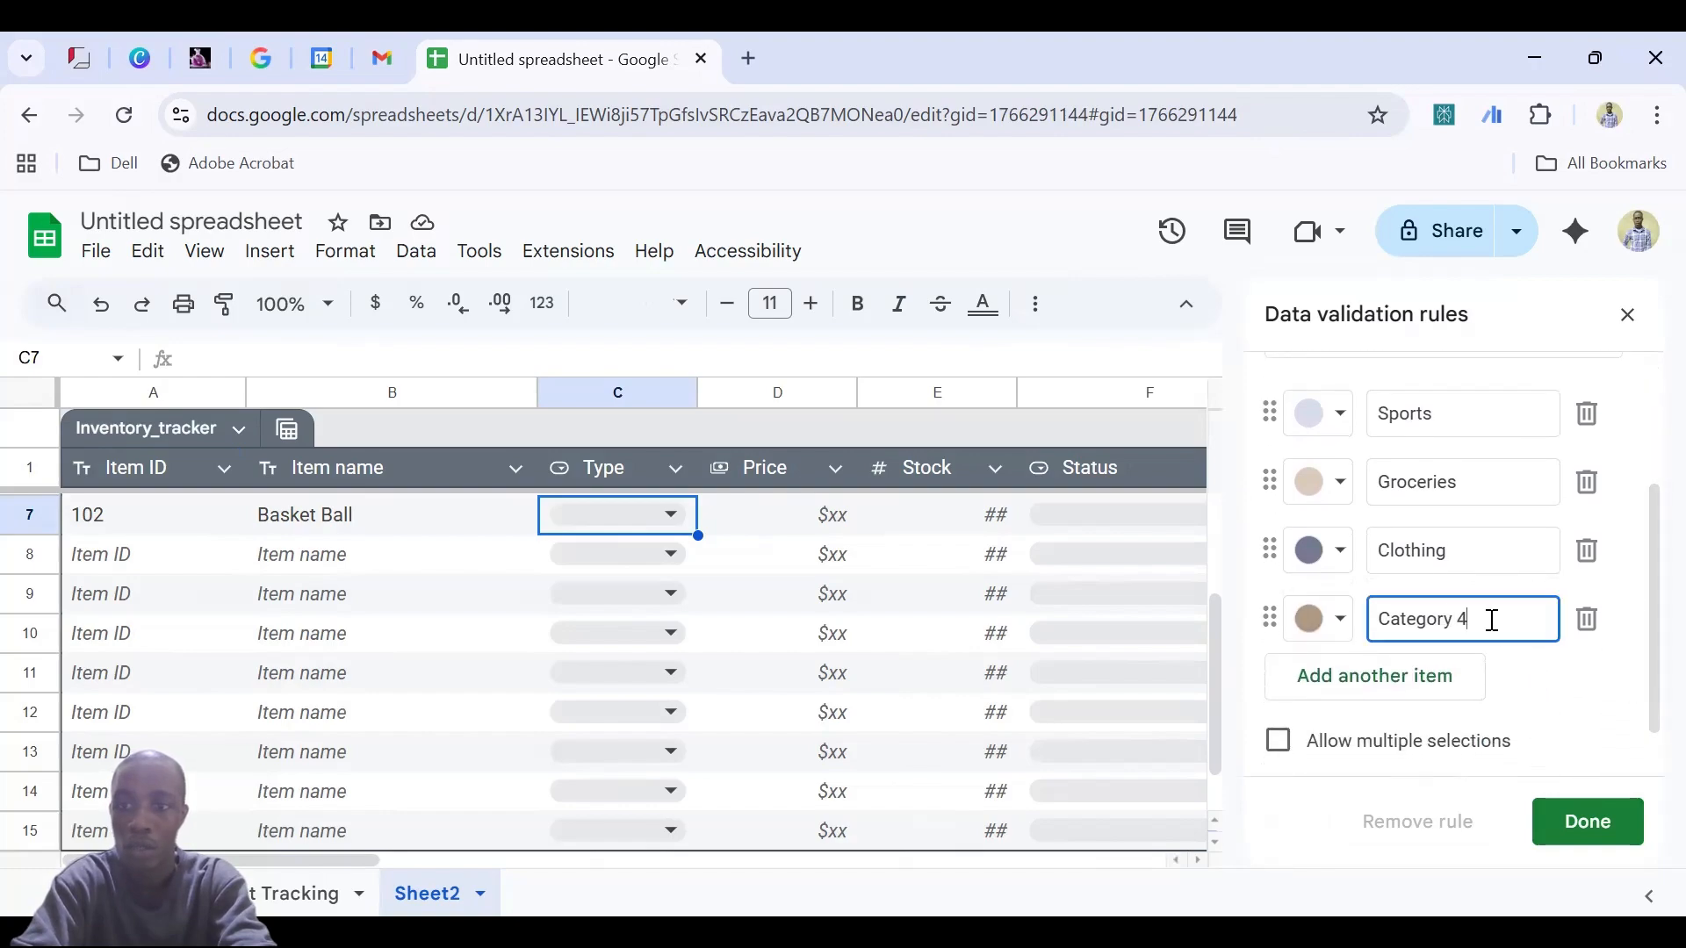
{"action": "key", "text": "BackSpace"}
{"action": "key", "text": "BackSpace"}
{"action": "key", "text": "BackSpace"}
{"action": "key", "text": "BackSpace"}
{"action": "key", "text": "BackSpace"}
{"action": "key", "text": "BackSpace"}
{"action": "key", "text": "BackSpace"}
{"action": "key", "text": "BackSpace"}
{"action": "key", "text": "BackSpace"}
{"action": "key", "text": "BackSpace"}
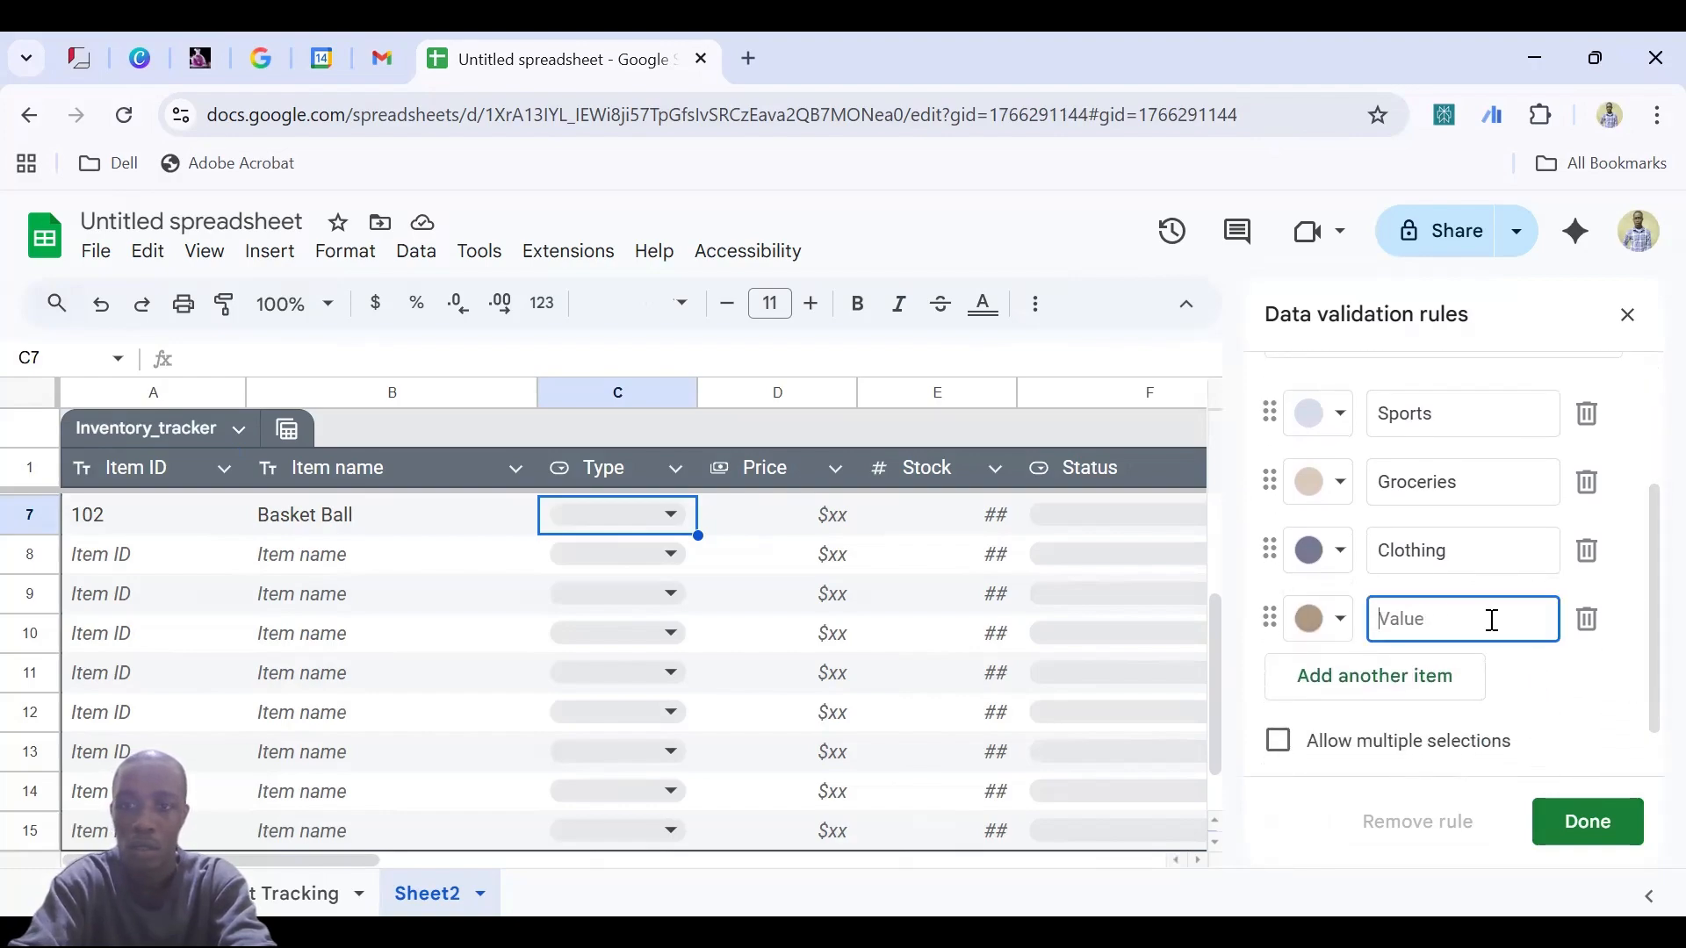
{"action": "type", "text": "Computers"}
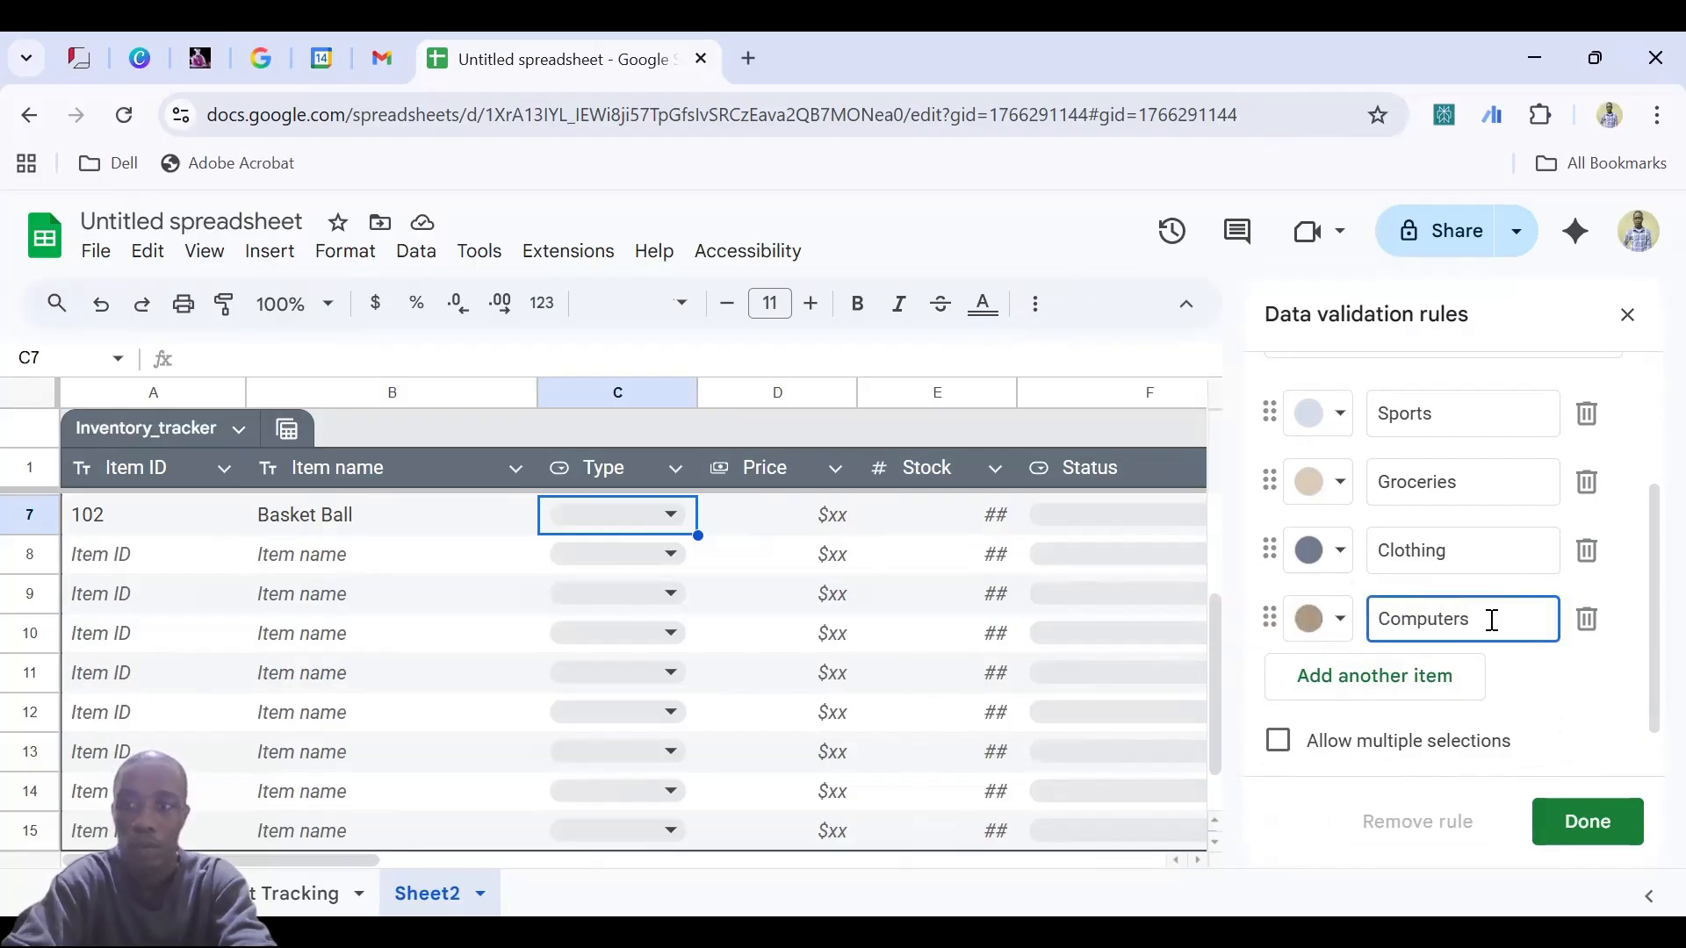
{"action": "left_click", "coordinate": [1591, 830]}
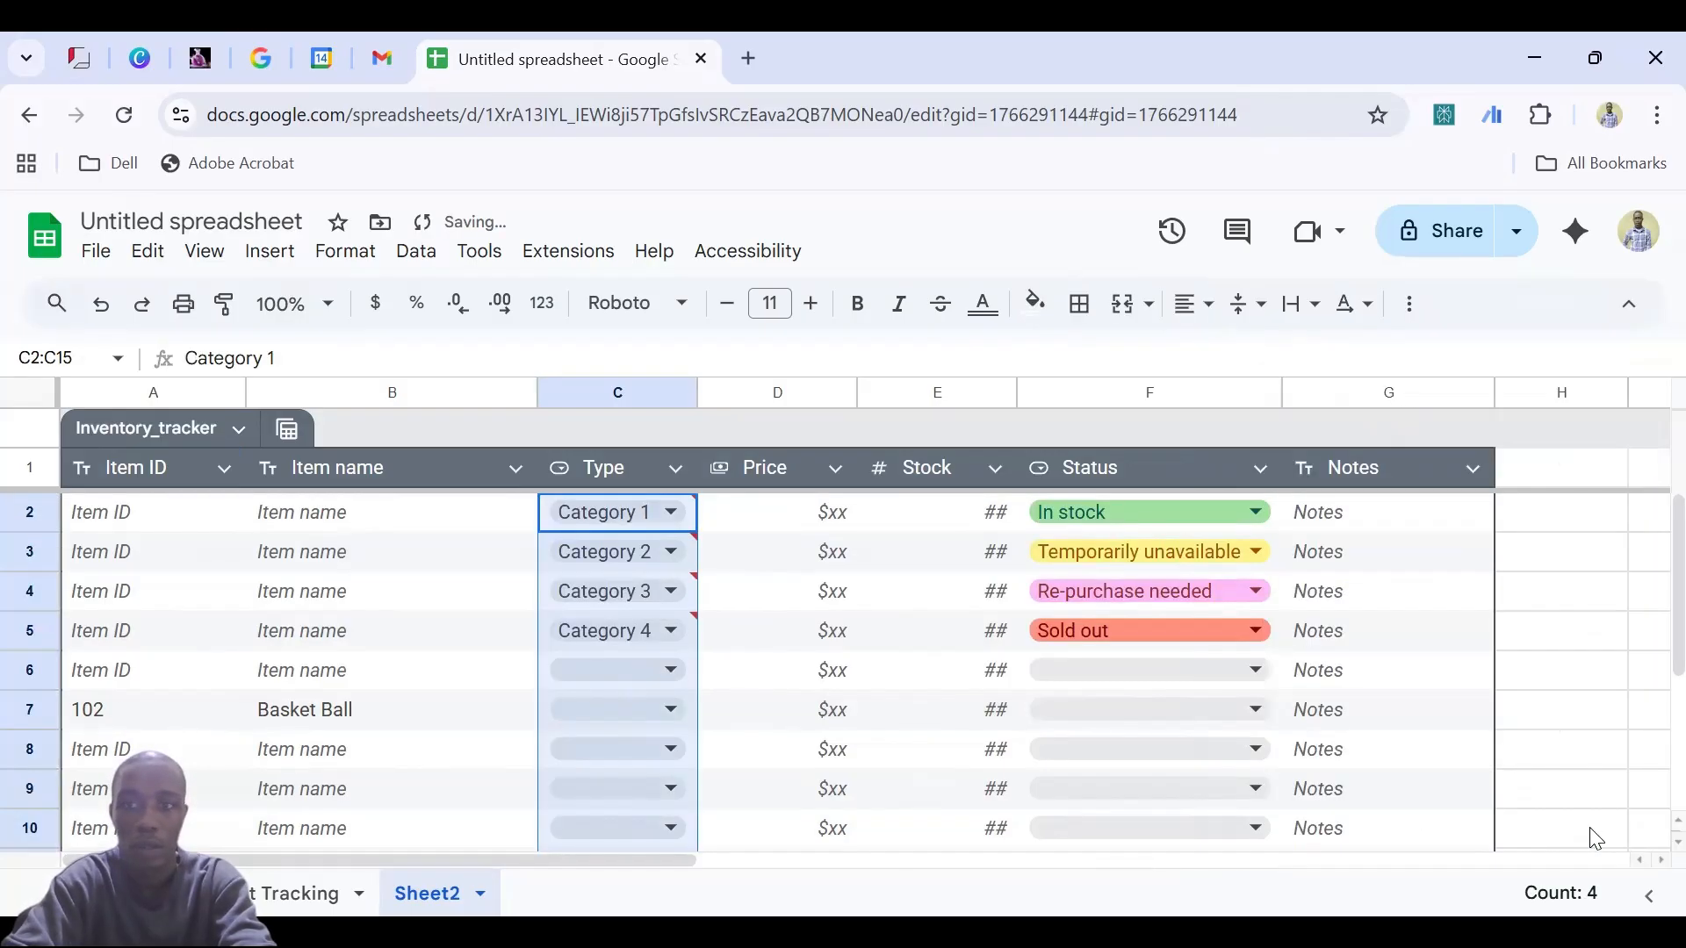
Set the Type in row 2 of the inventory table to Sports
{"action": "left_click", "coordinate": [670, 515]}
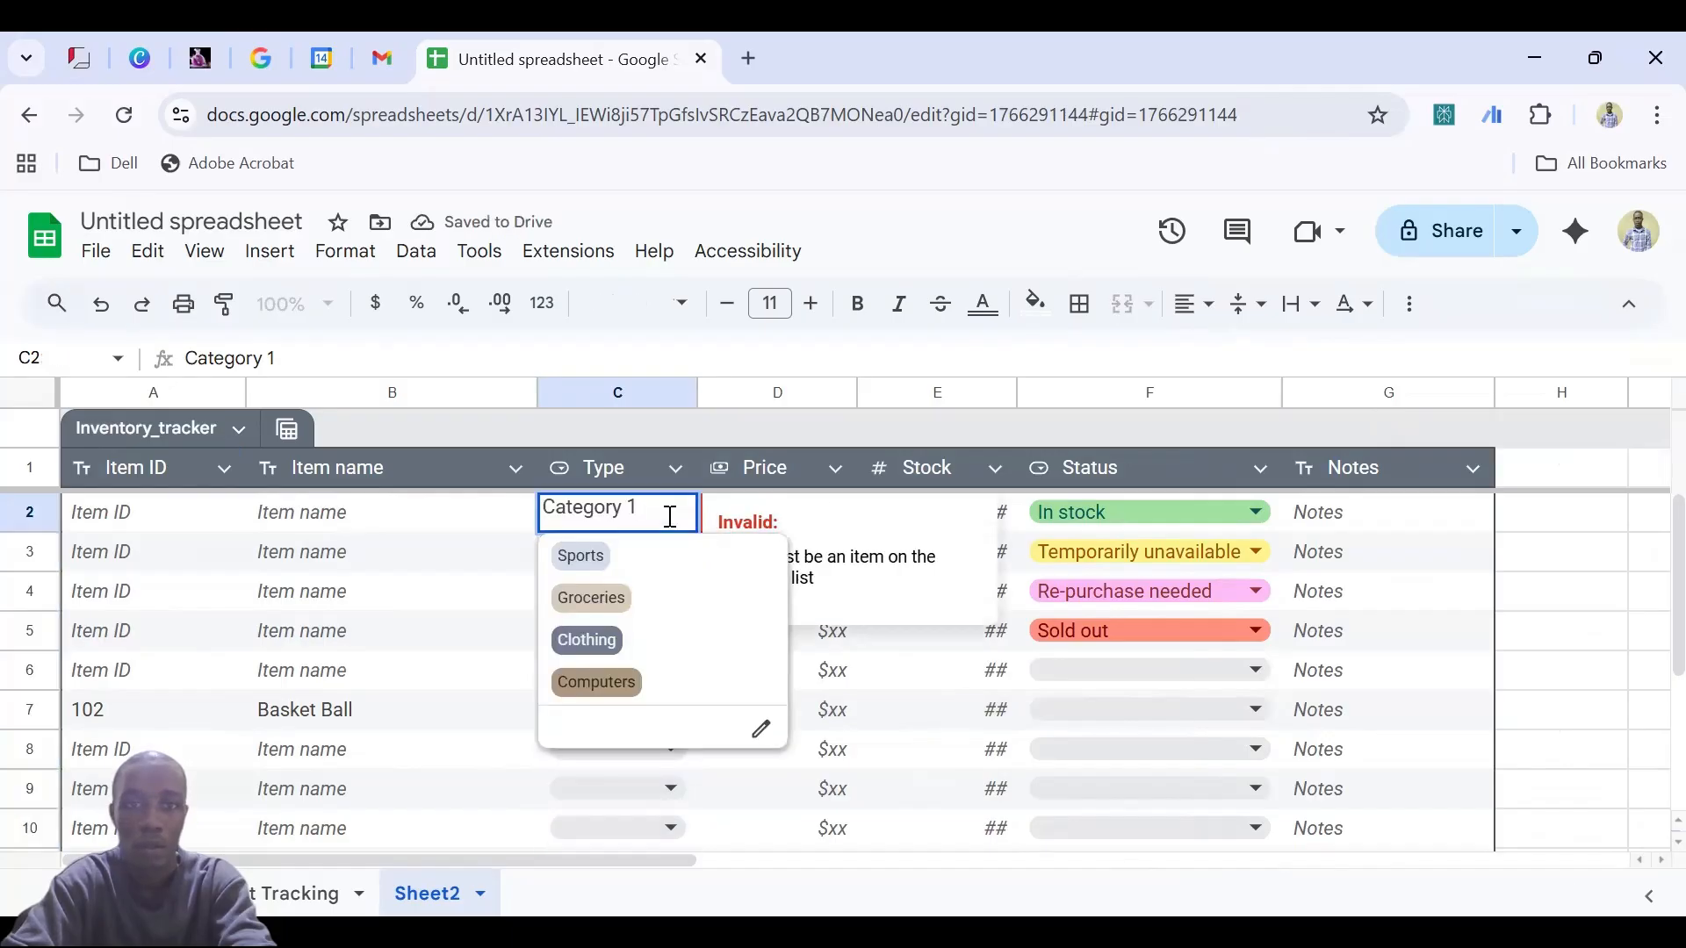
{"action": "left_click", "coordinate": [572, 567]}
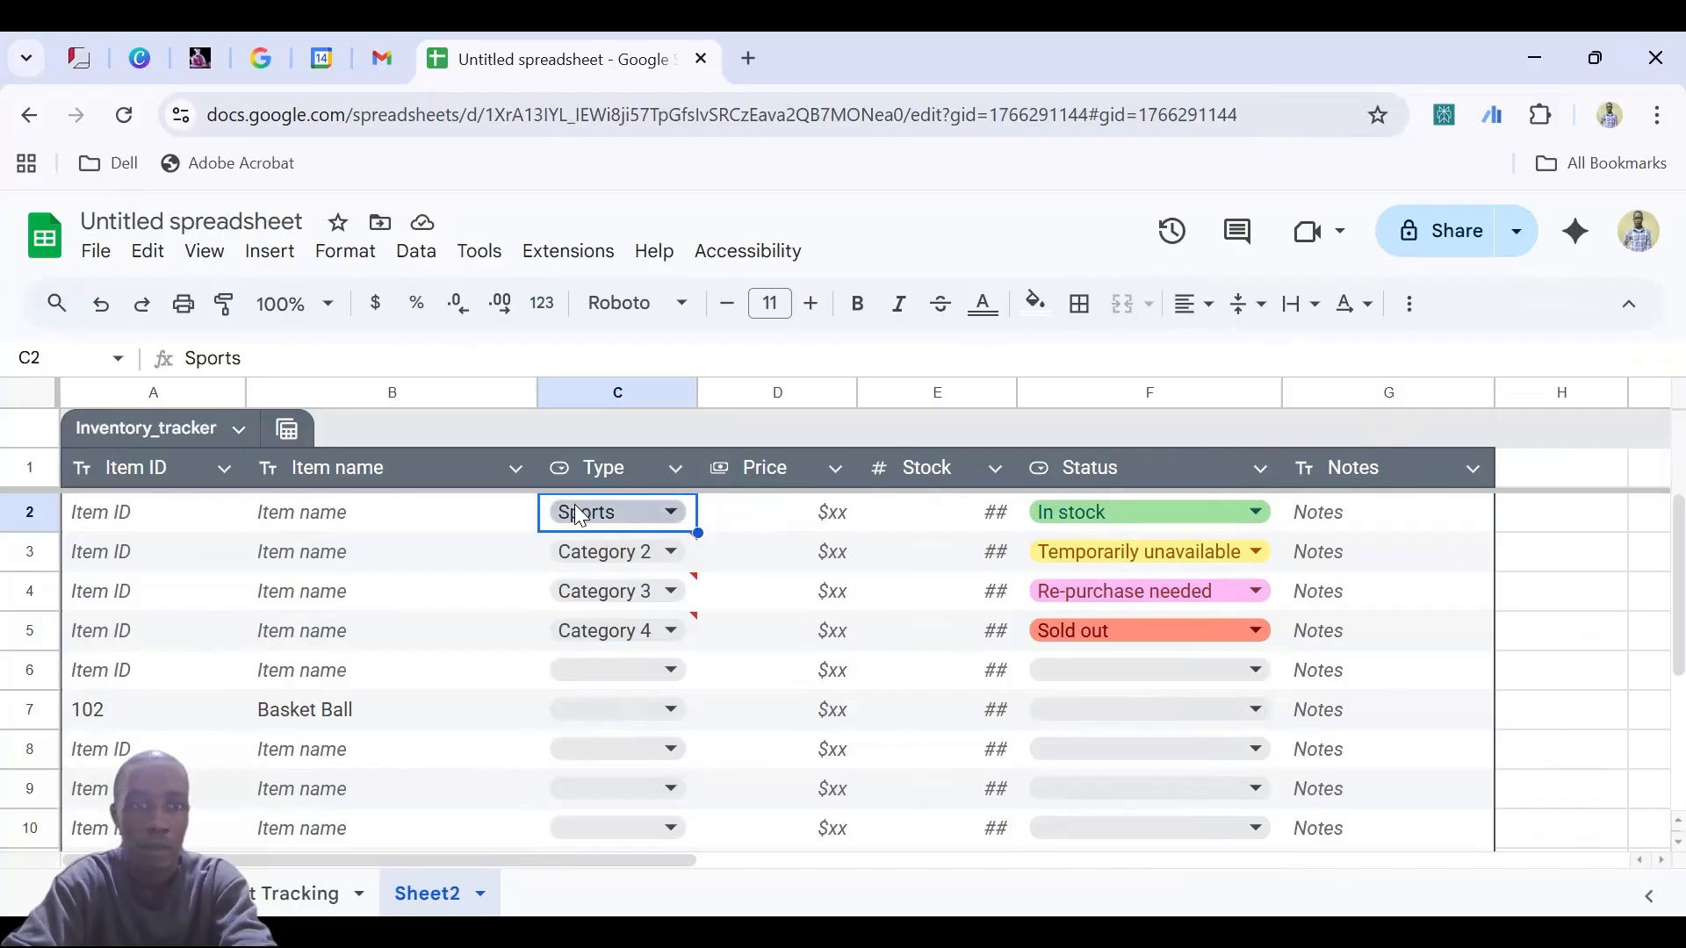
Enter the item ID 102 and the item name Basket Ball in row 2 of the inventory table
{"action": "left_click", "coordinate": [180, 522]}
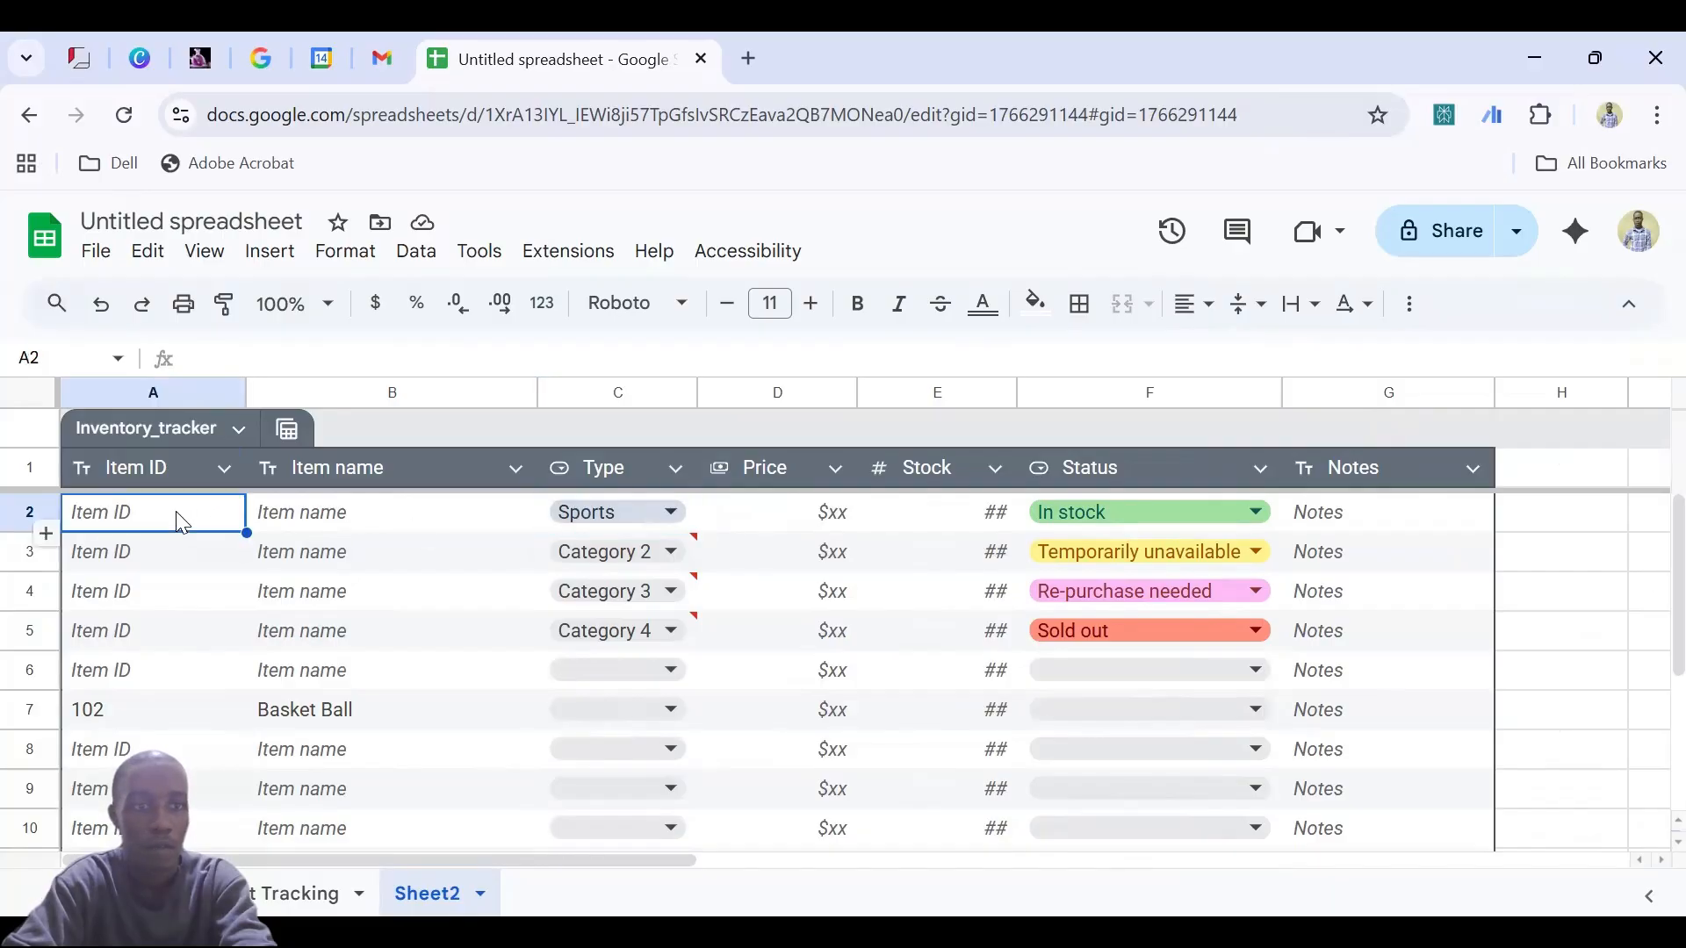
{"action": "type", "text": "102"}
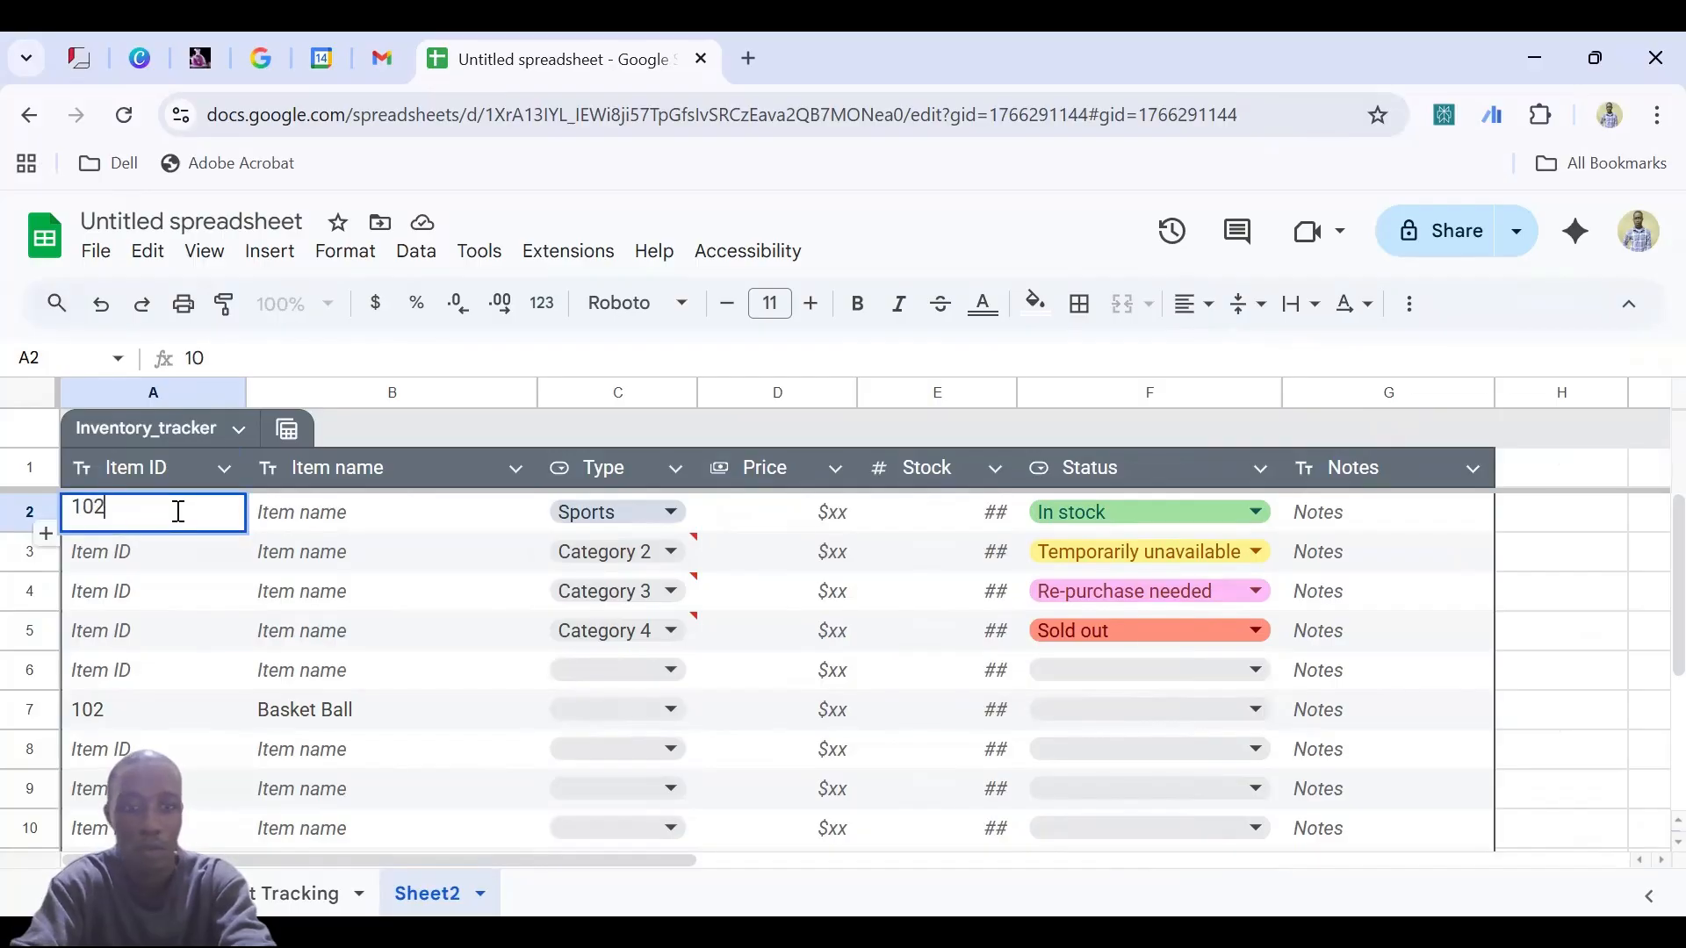
{"action": "left_click", "coordinate": [331, 531]}
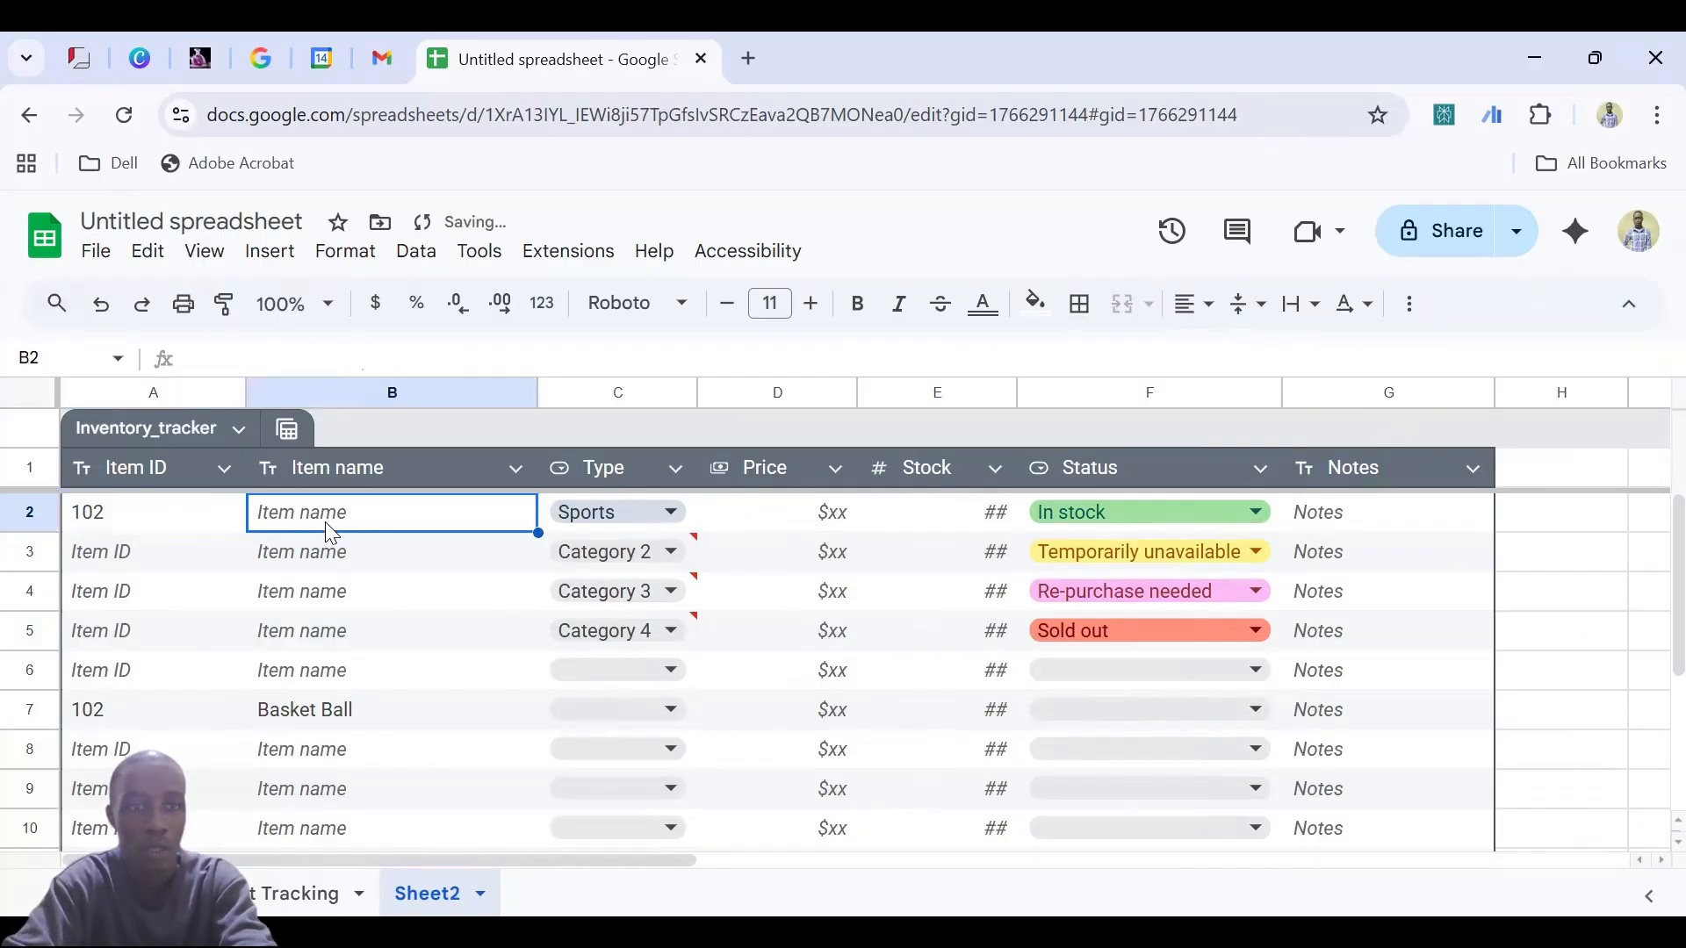
{"action": "type", "text": "Bask"}
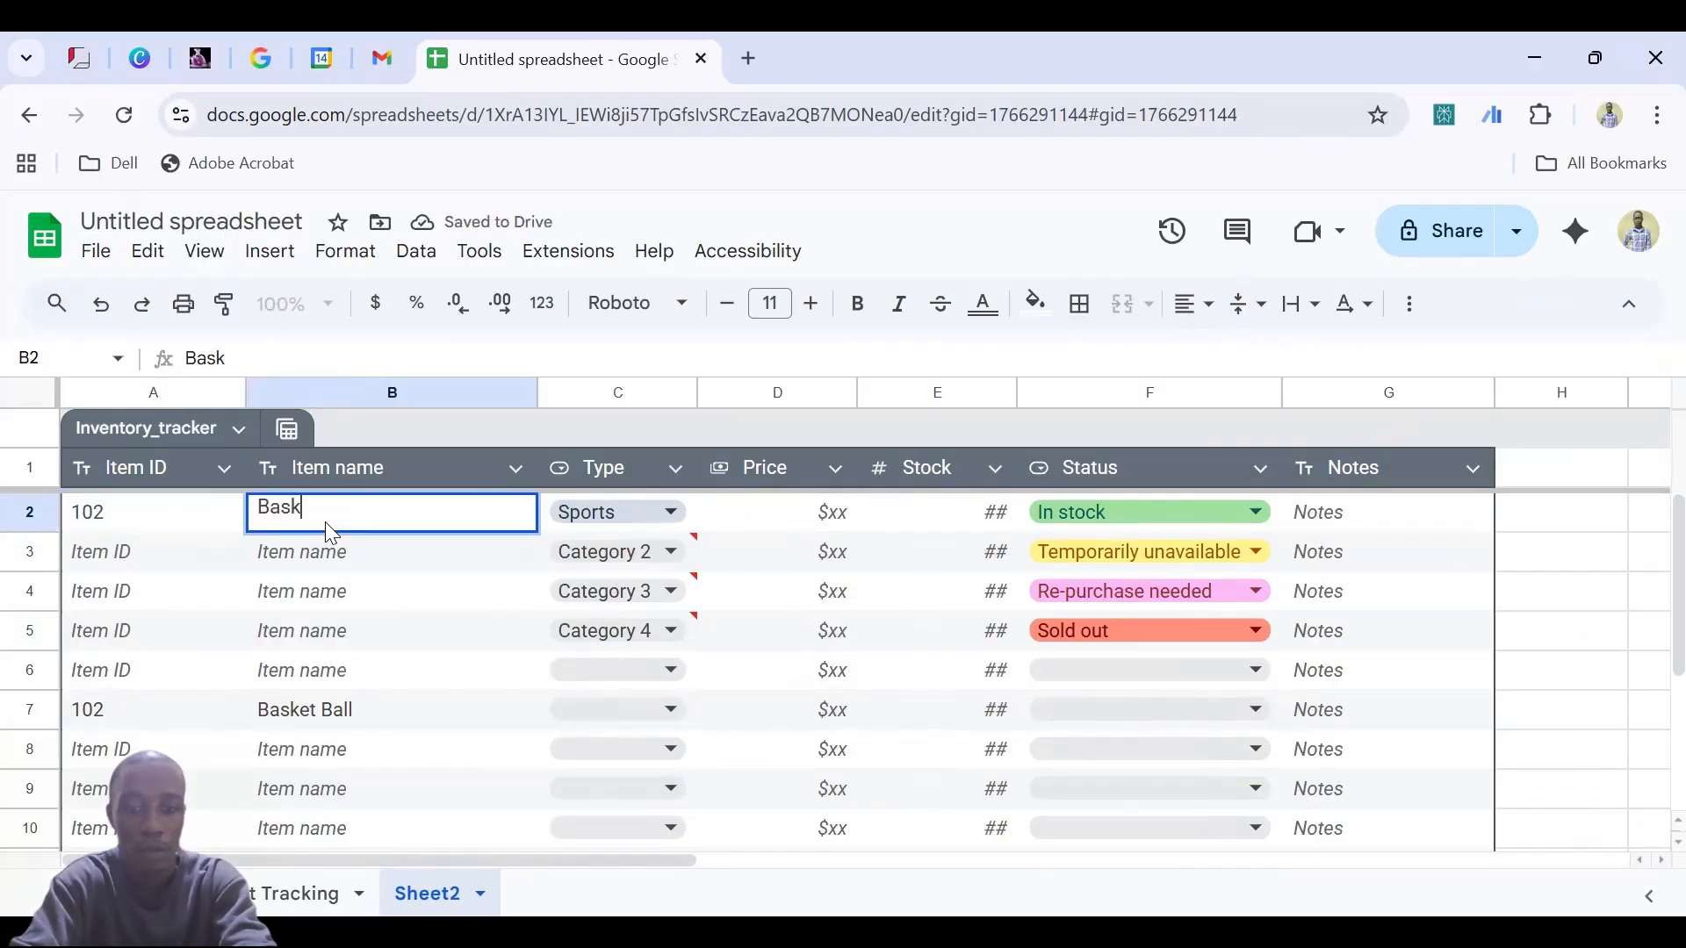
{"action": "type", "text": "et B"}
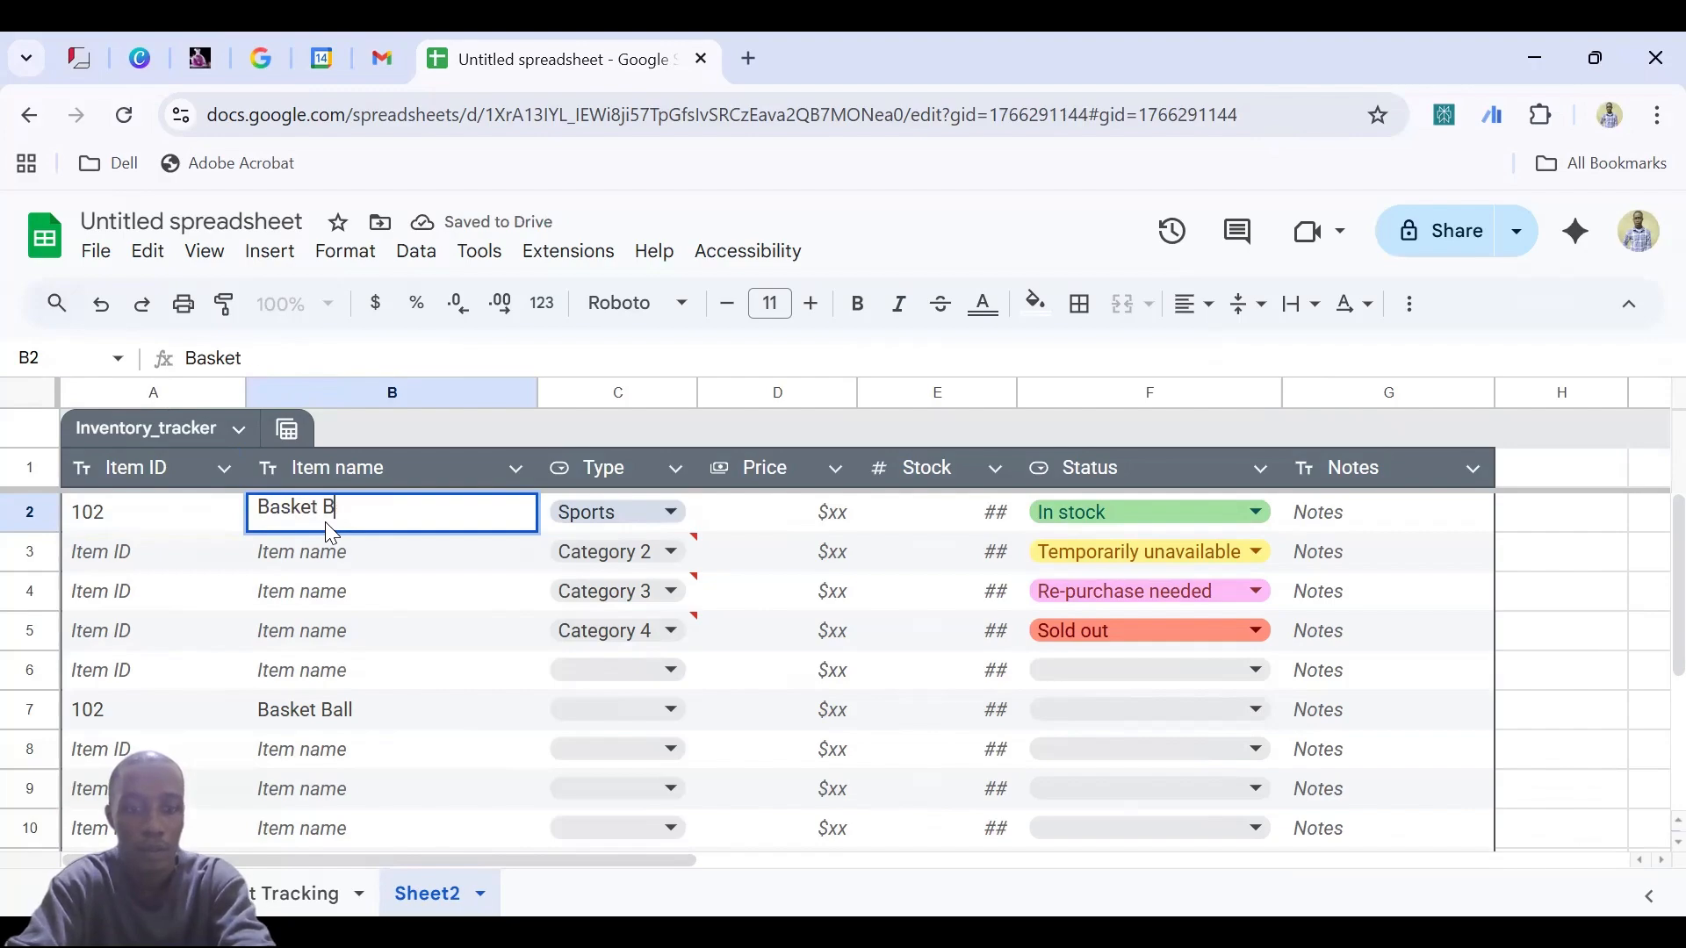
{"action": "type", "text": "all"}
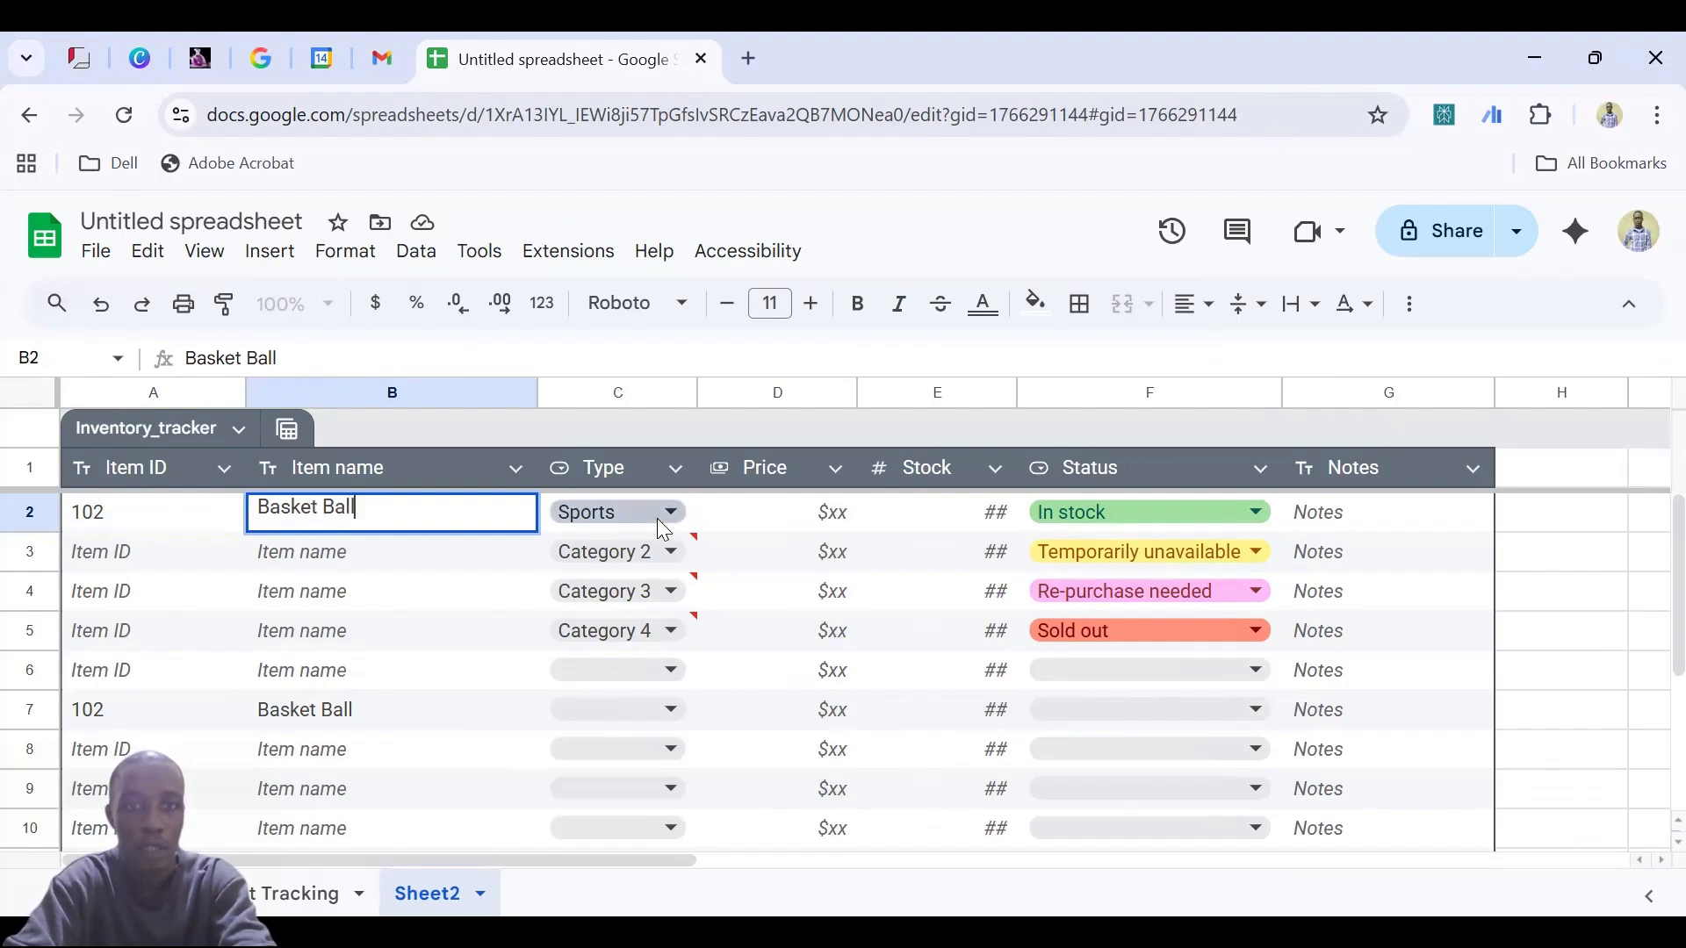
Set the Type to Groceries in row 3, Clothing in row 4 and Groceries in row 5
{"action": "left_click", "coordinate": [663, 553]}
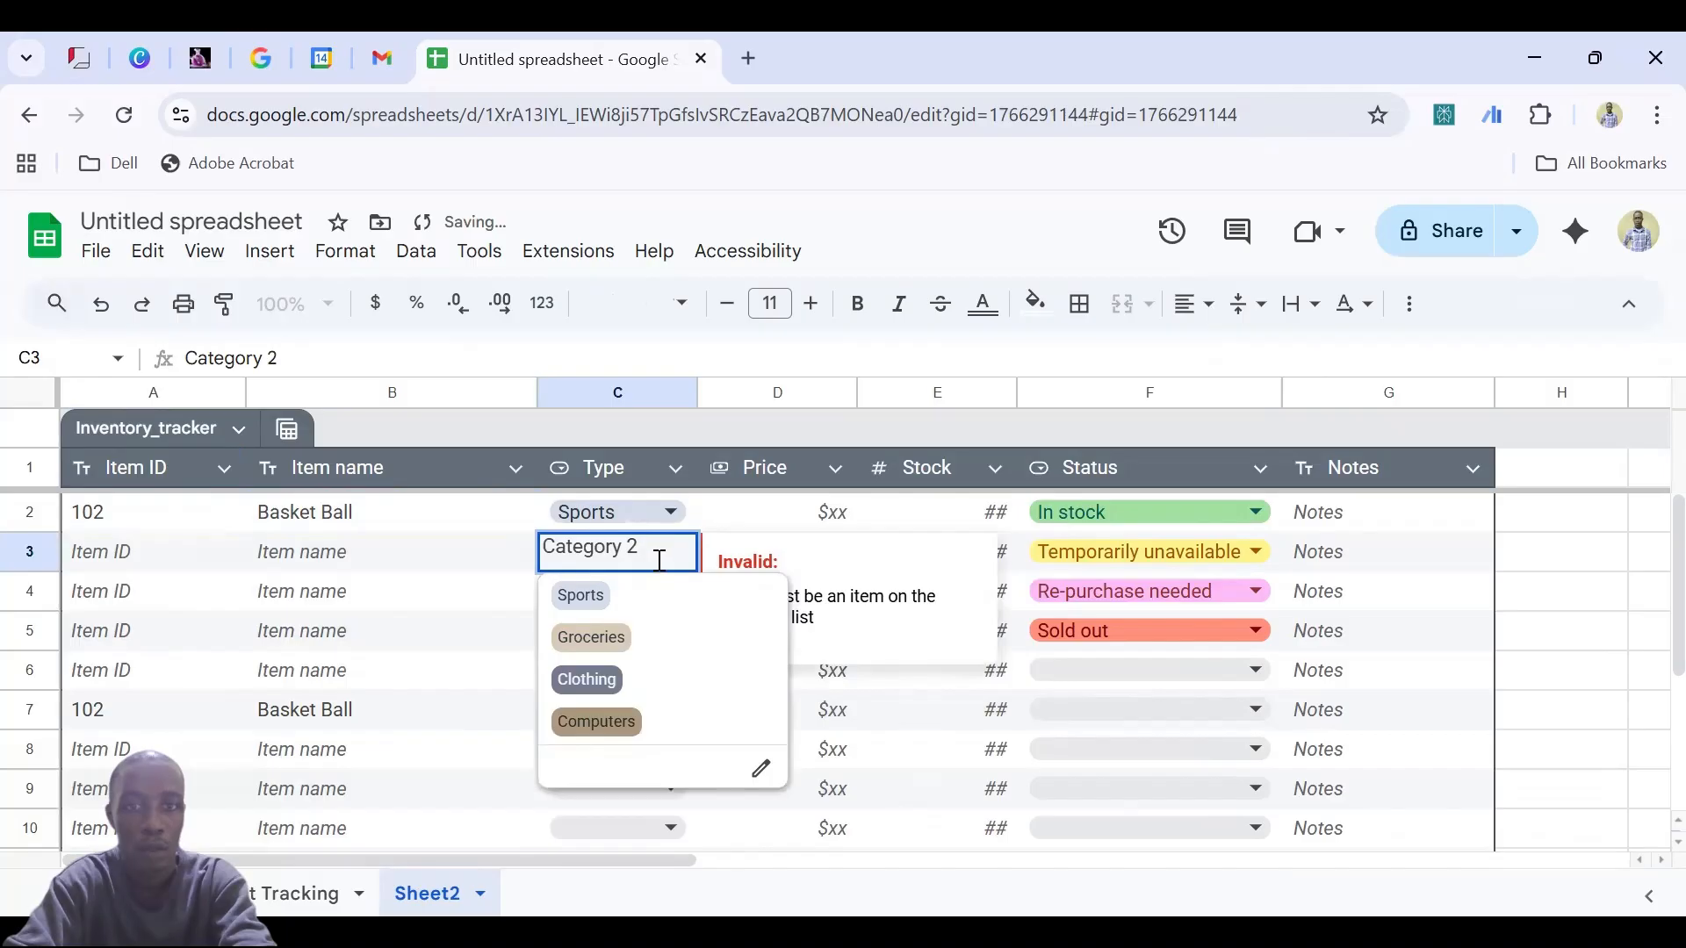
{"action": "left_click", "coordinate": [598, 650]}
{"action": "left_click", "coordinate": [655, 604]}
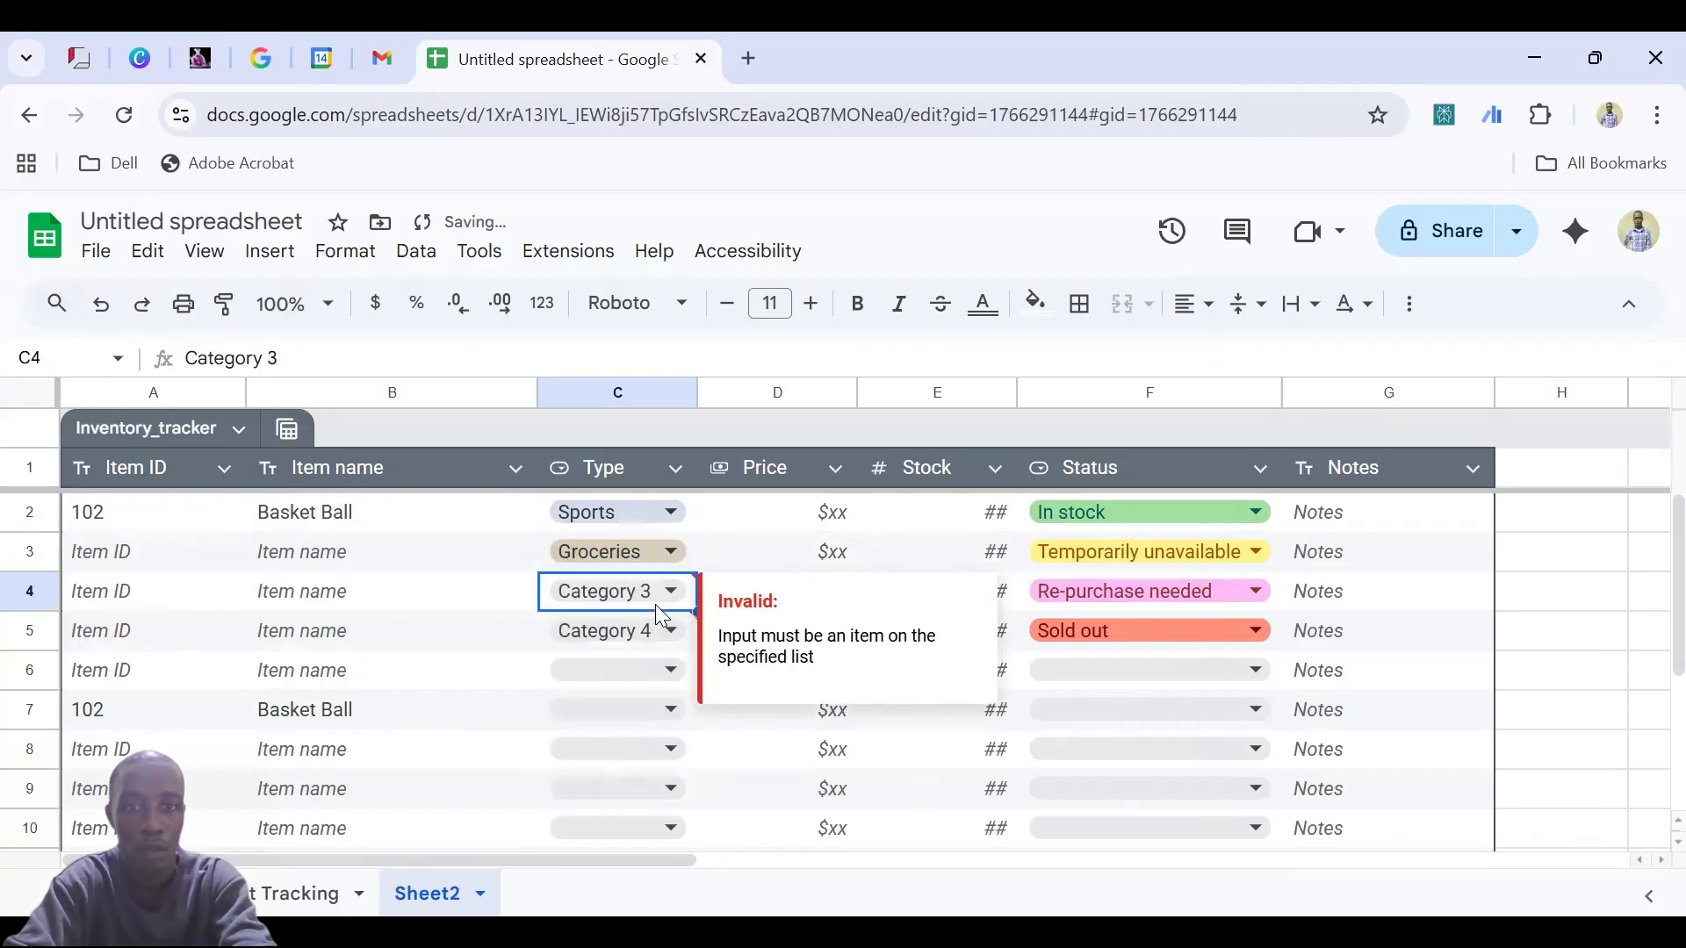
{"action": "left_click", "coordinate": [653, 601]}
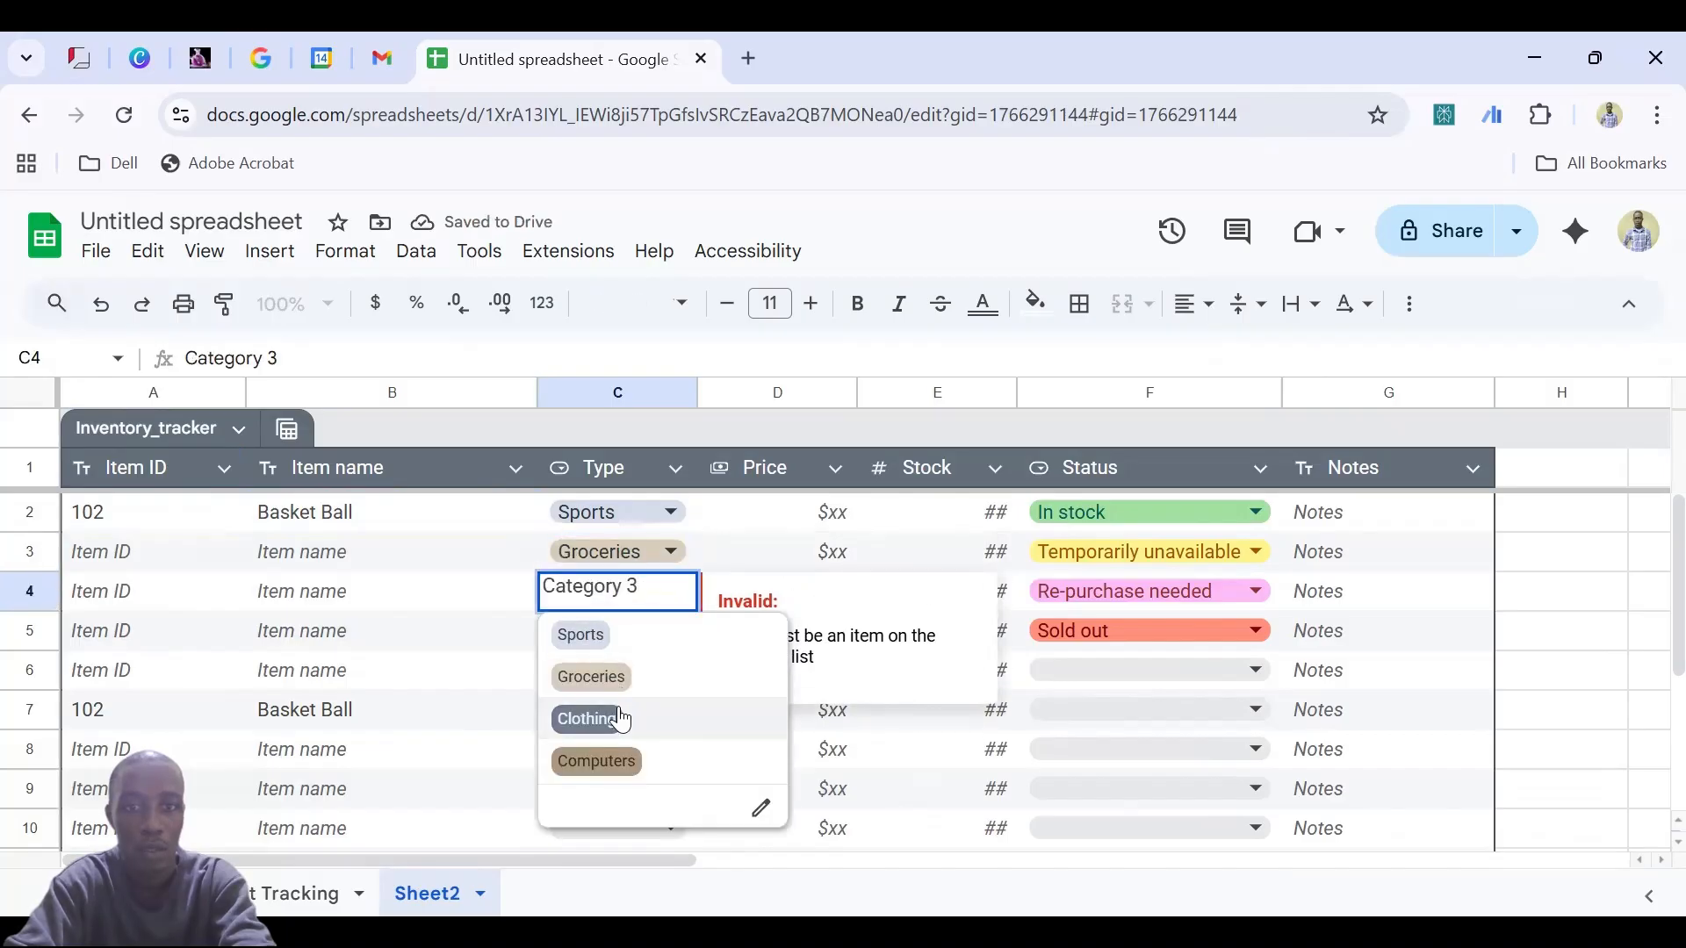
{"action": "left_click", "coordinate": [621, 714]}
{"action": "left_click", "coordinate": [652, 627]}
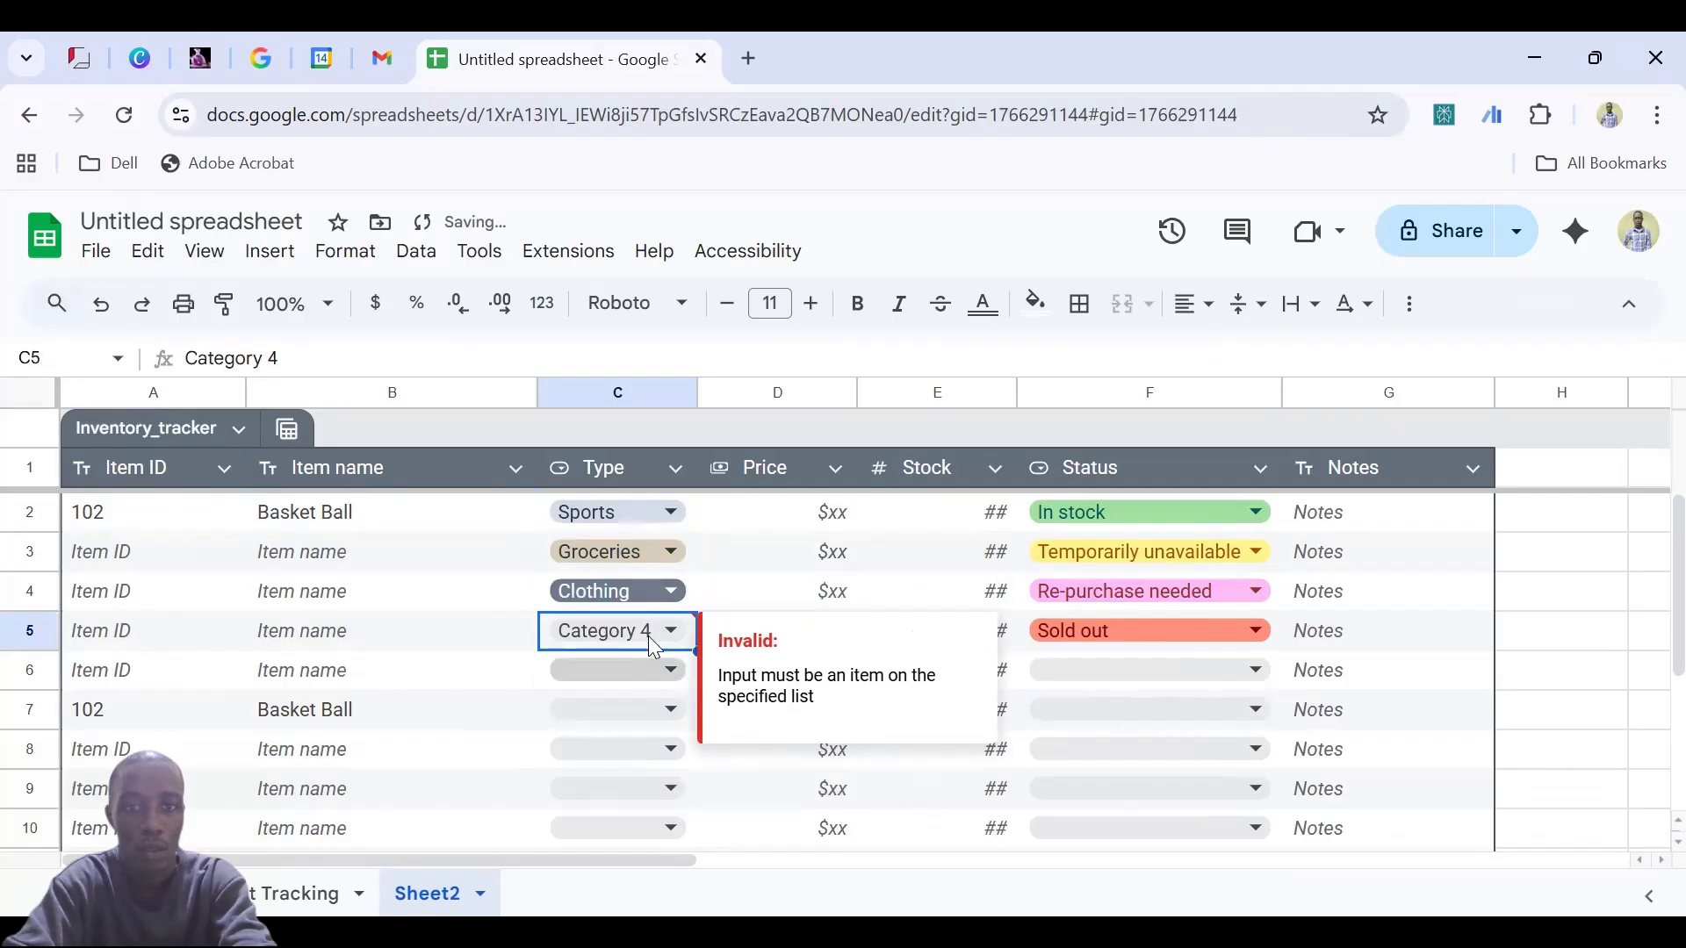
{"action": "left_click", "coordinate": [650, 627]}
{"action": "left_click", "coordinate": [623, 709]}
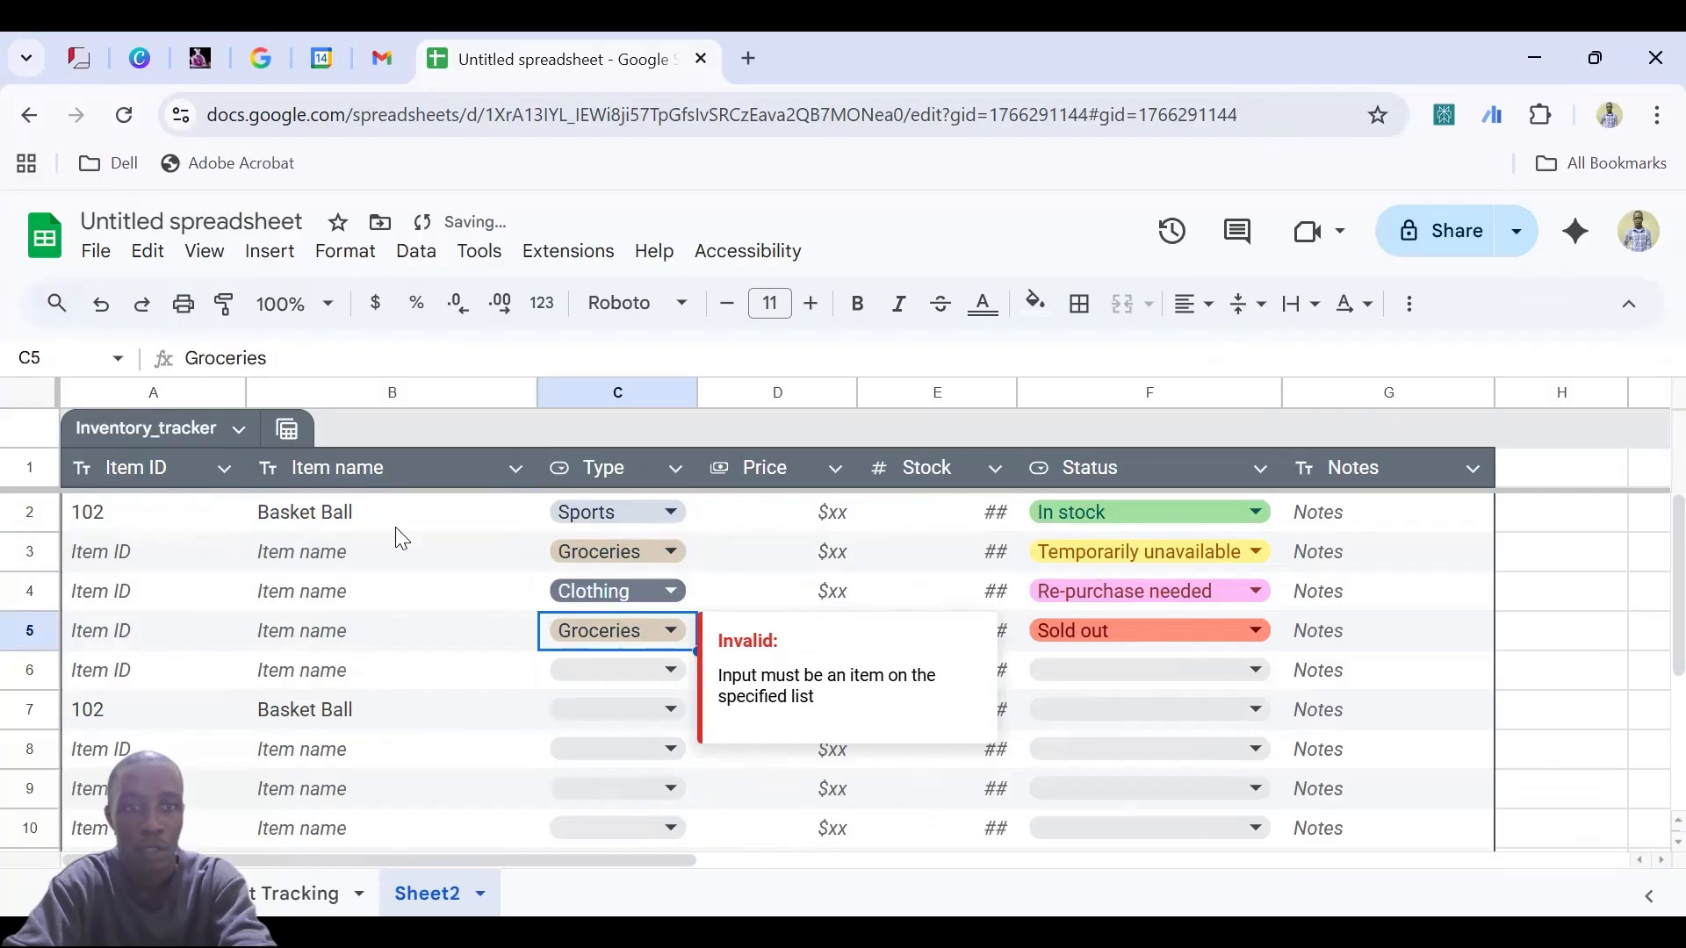
Enter a price of 50 and a stock of 100 for the Basket Ball item in row 2
{"action": "left_click", "coordinate": [784, 513]}
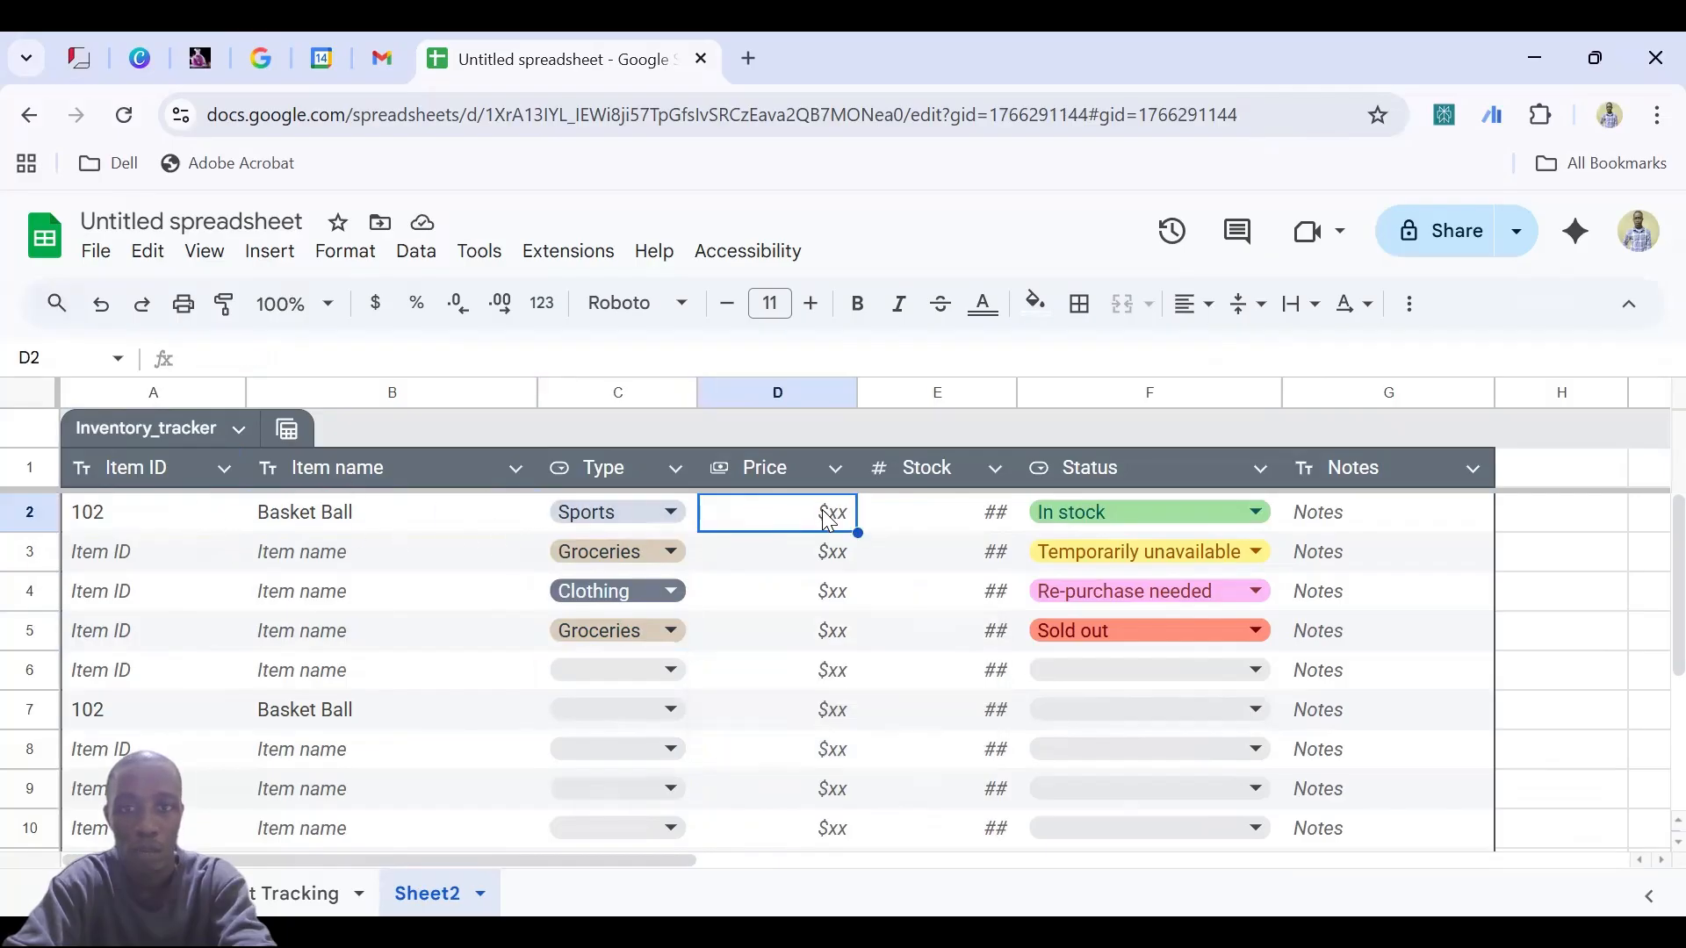
{"action": "type", "text": "50"}
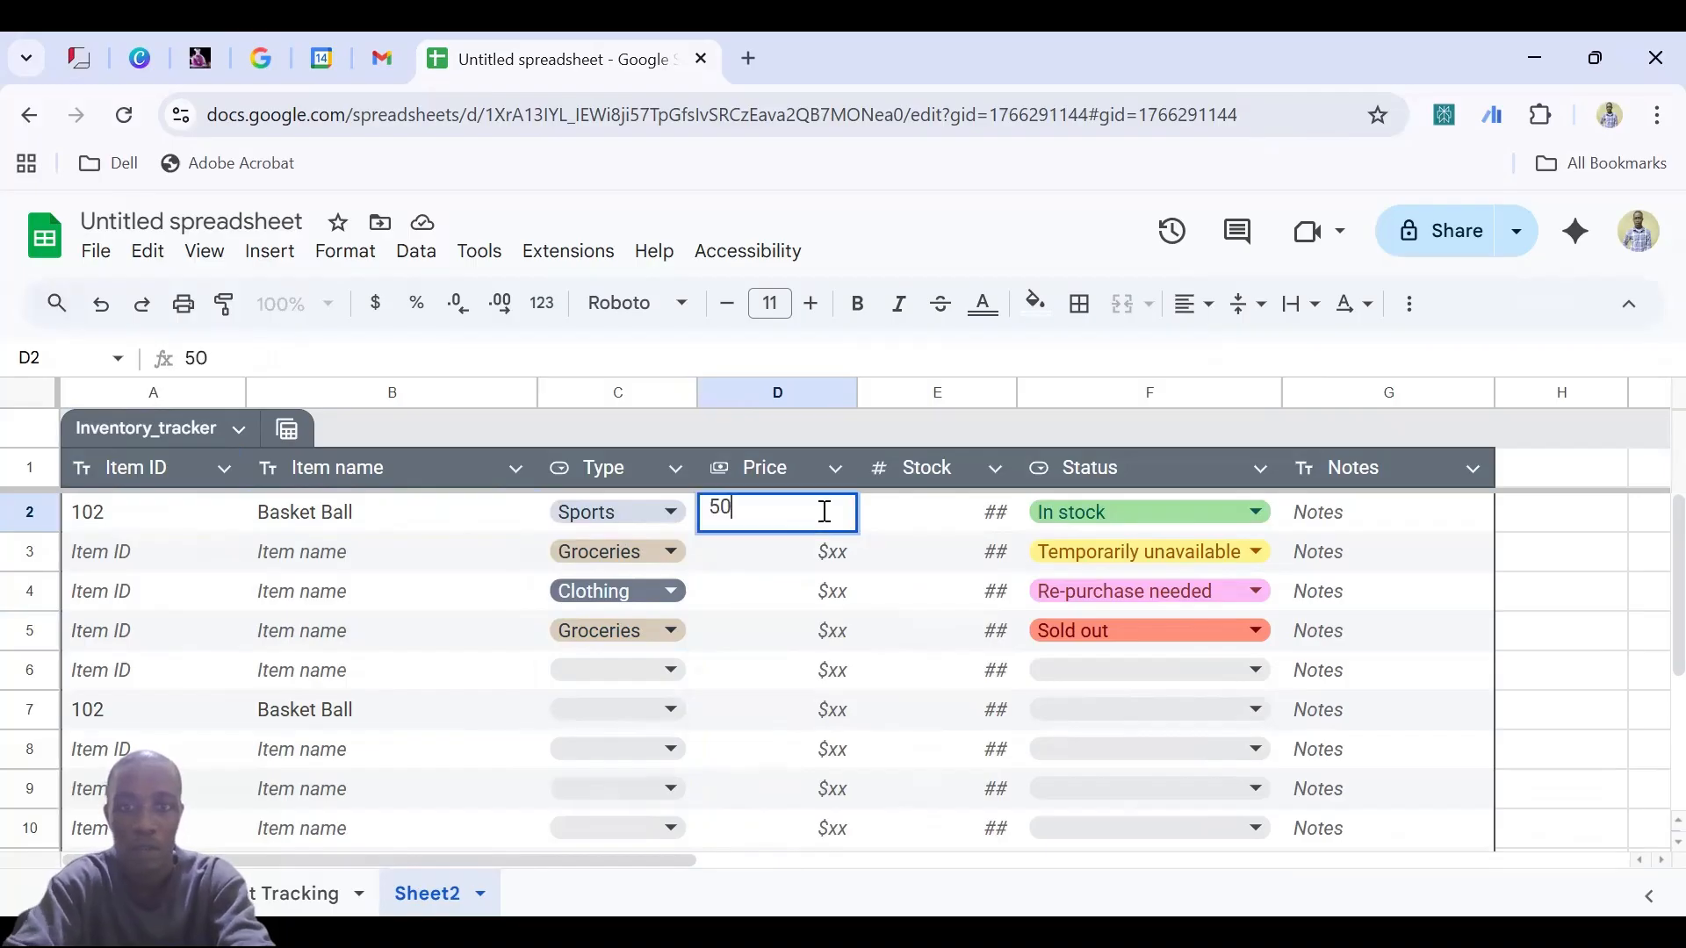
{"action": "key", "text": "Return"}
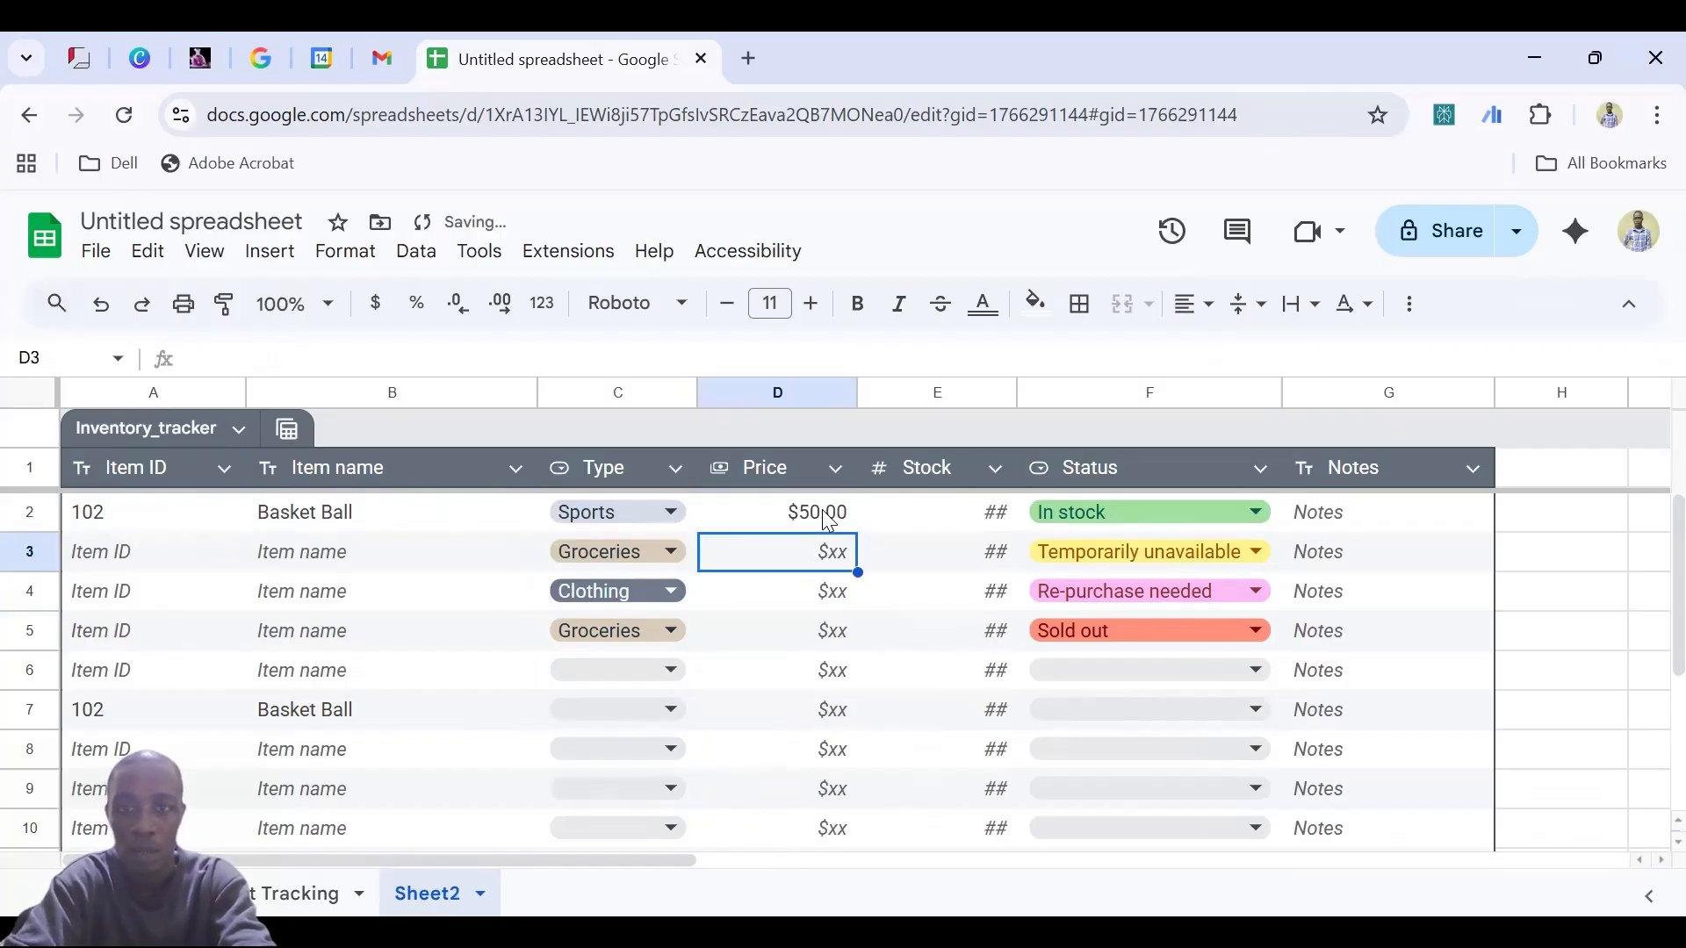
{"action": "left_click", "coordinate": [981, 525]}
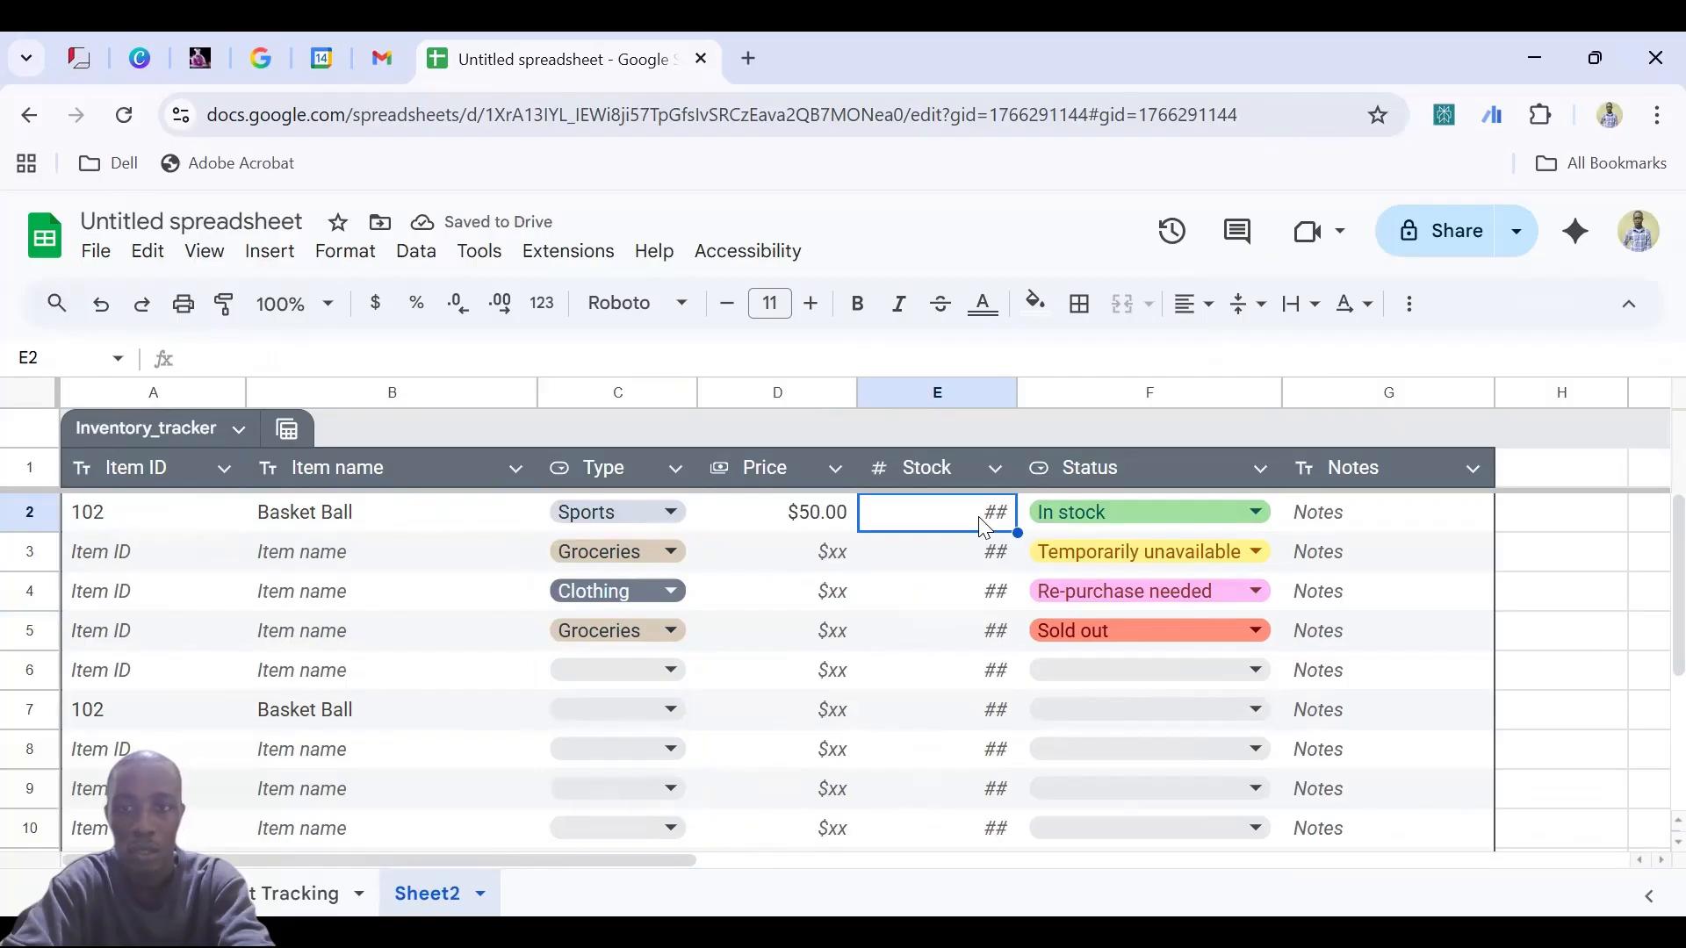
{"action": "type", "text": "100"}
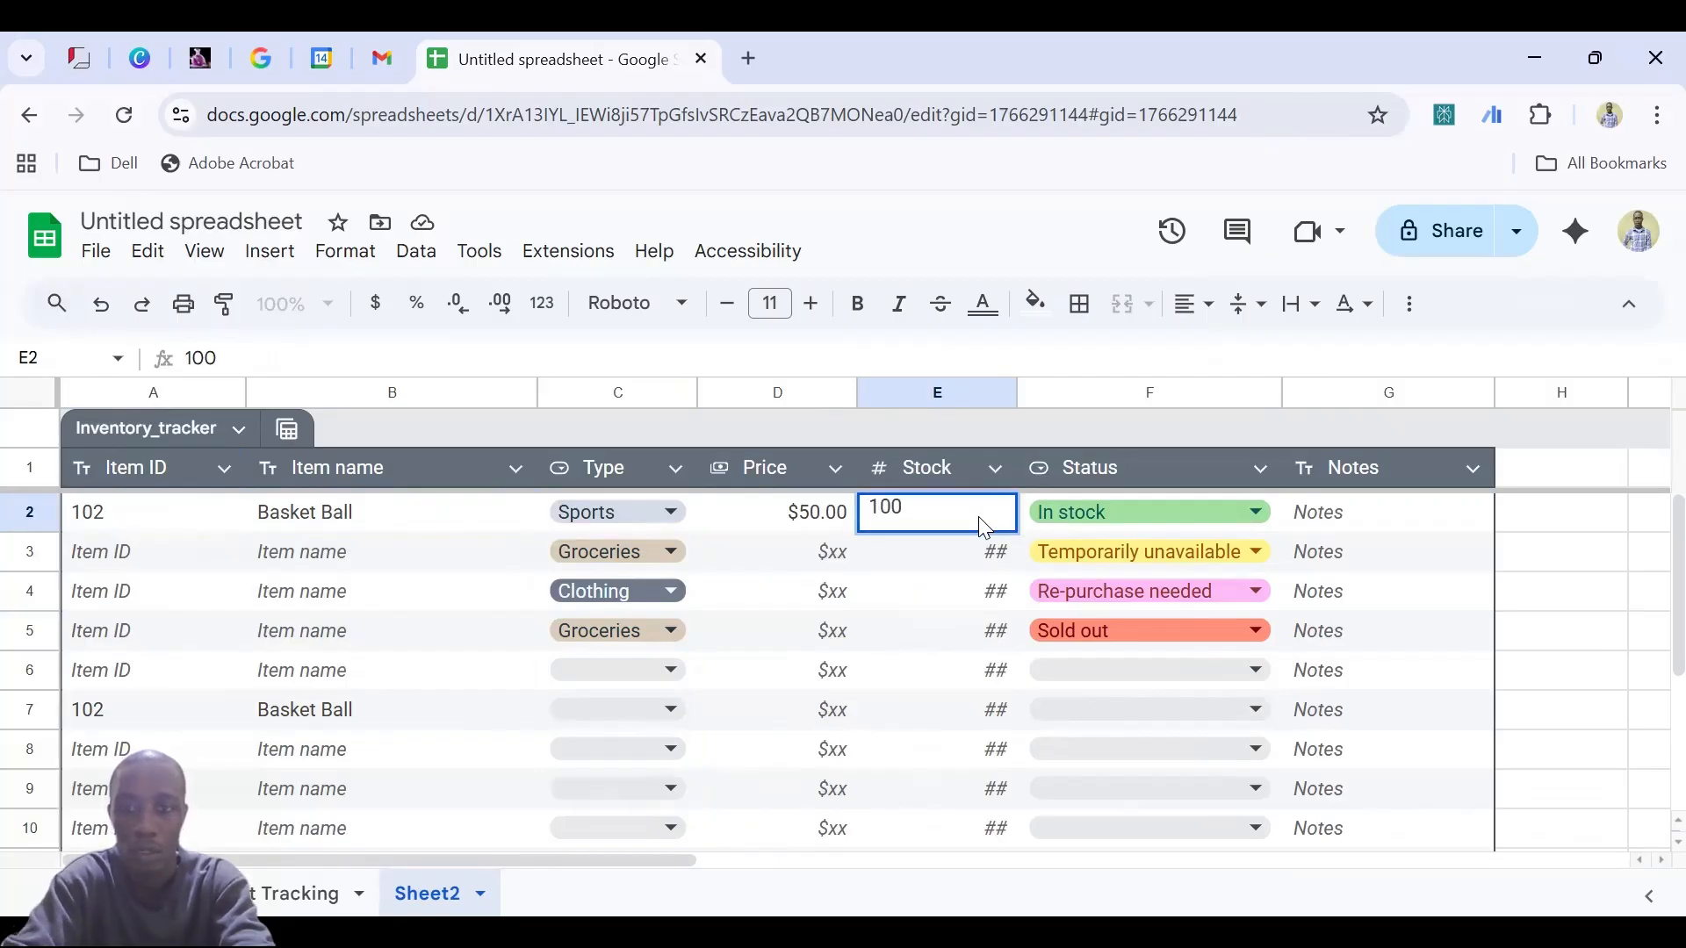
{"action": "key", "text": "Return"}
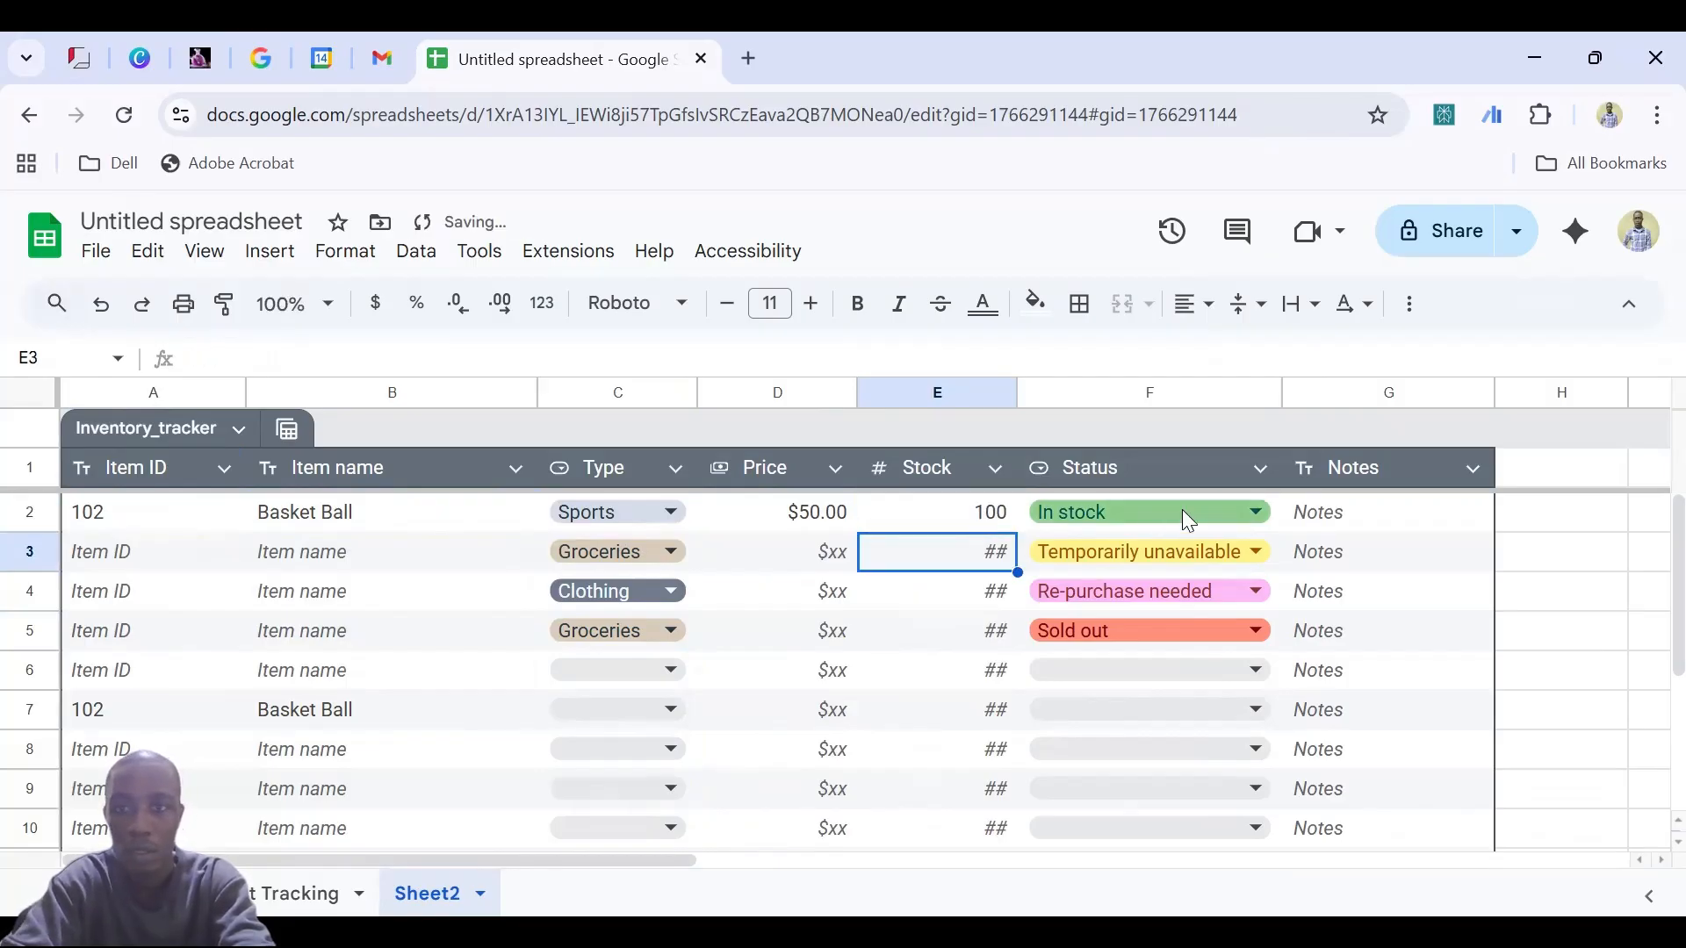
Add the note "For a week" to the Basket Ball item in row 2
{"action": "left_click", "coordinate": [1343, 520]}
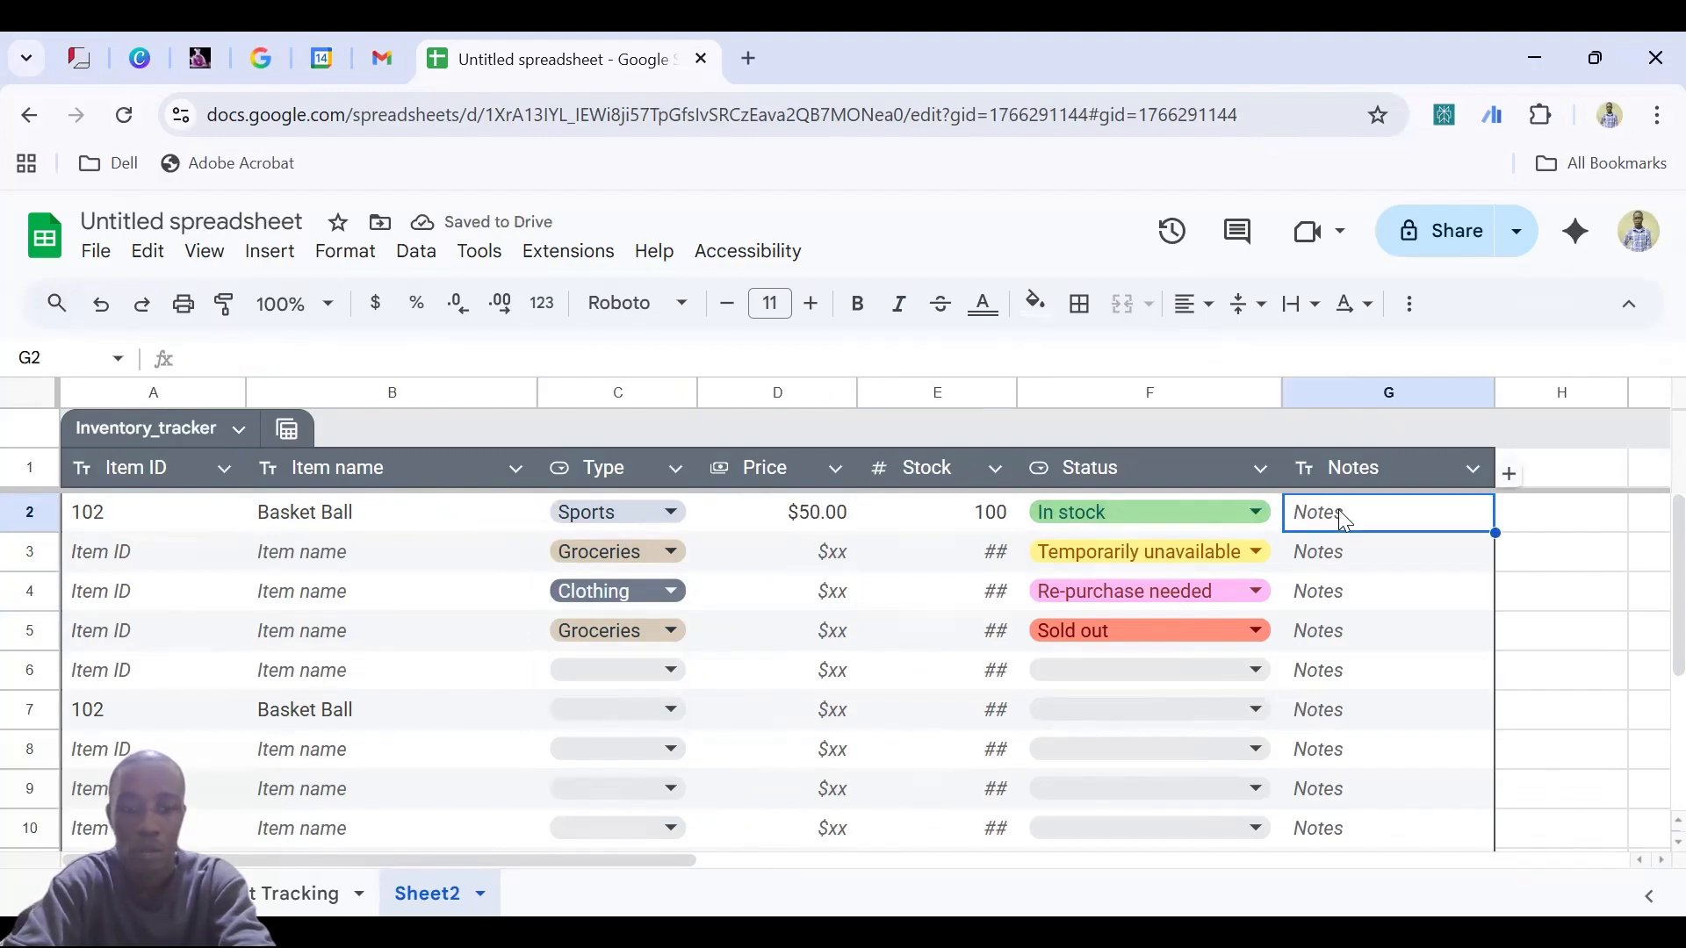
{"action": "double_click", "coordinate": [1341, 513]}
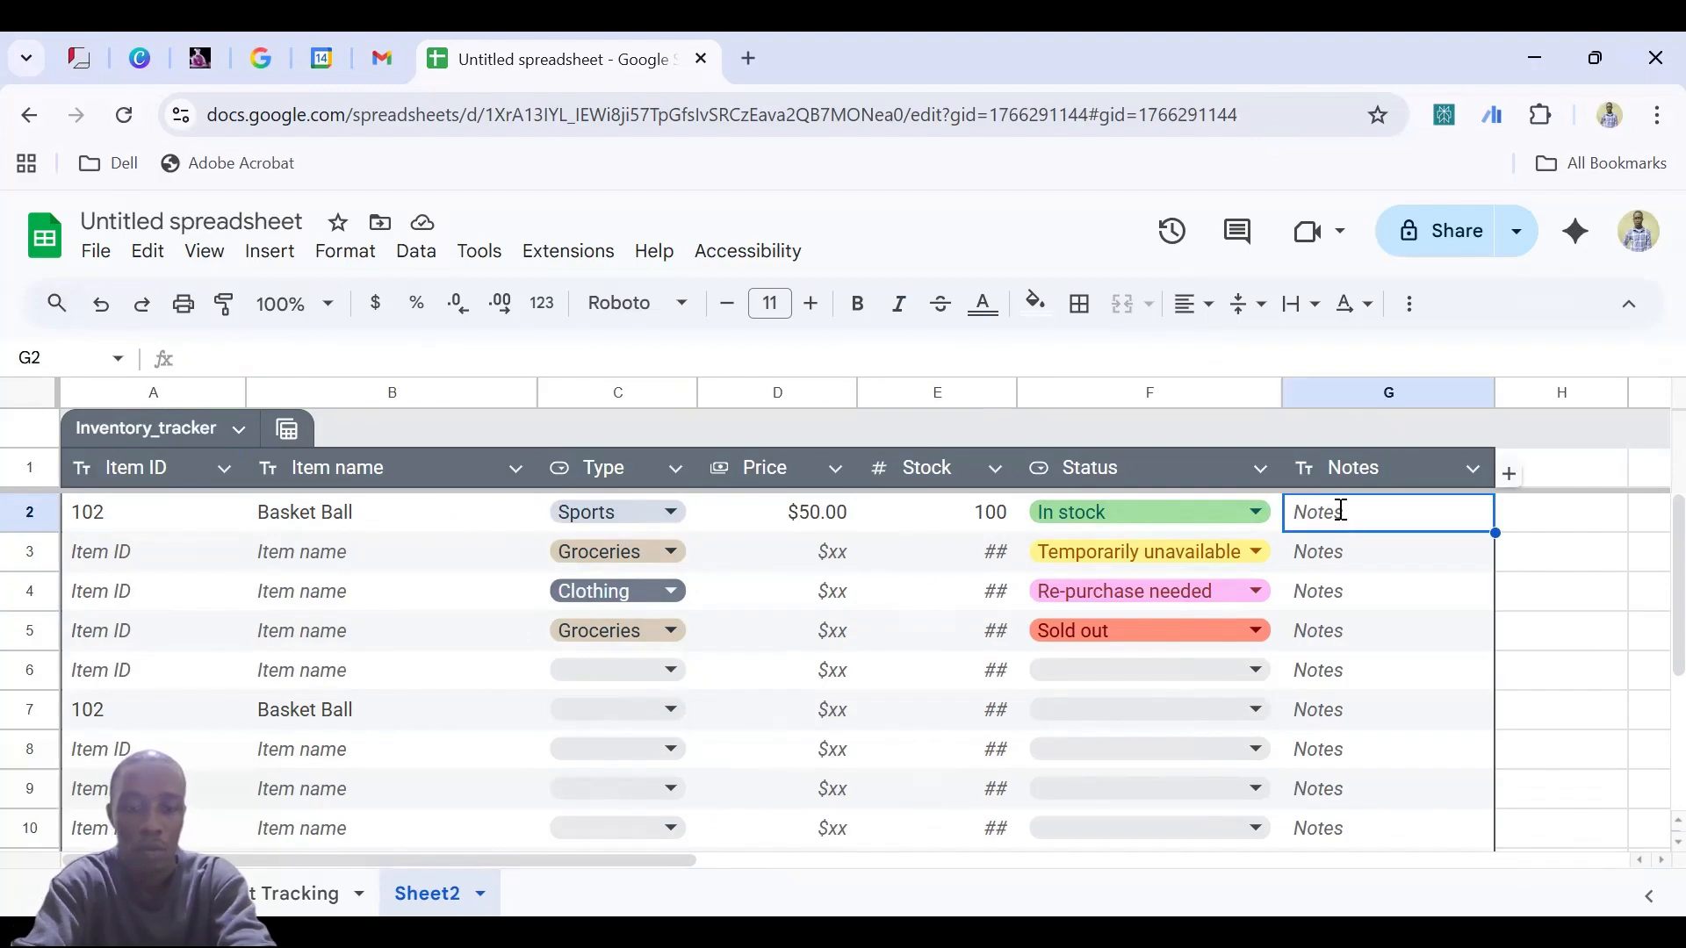
{"action": "type", "text": "For"}
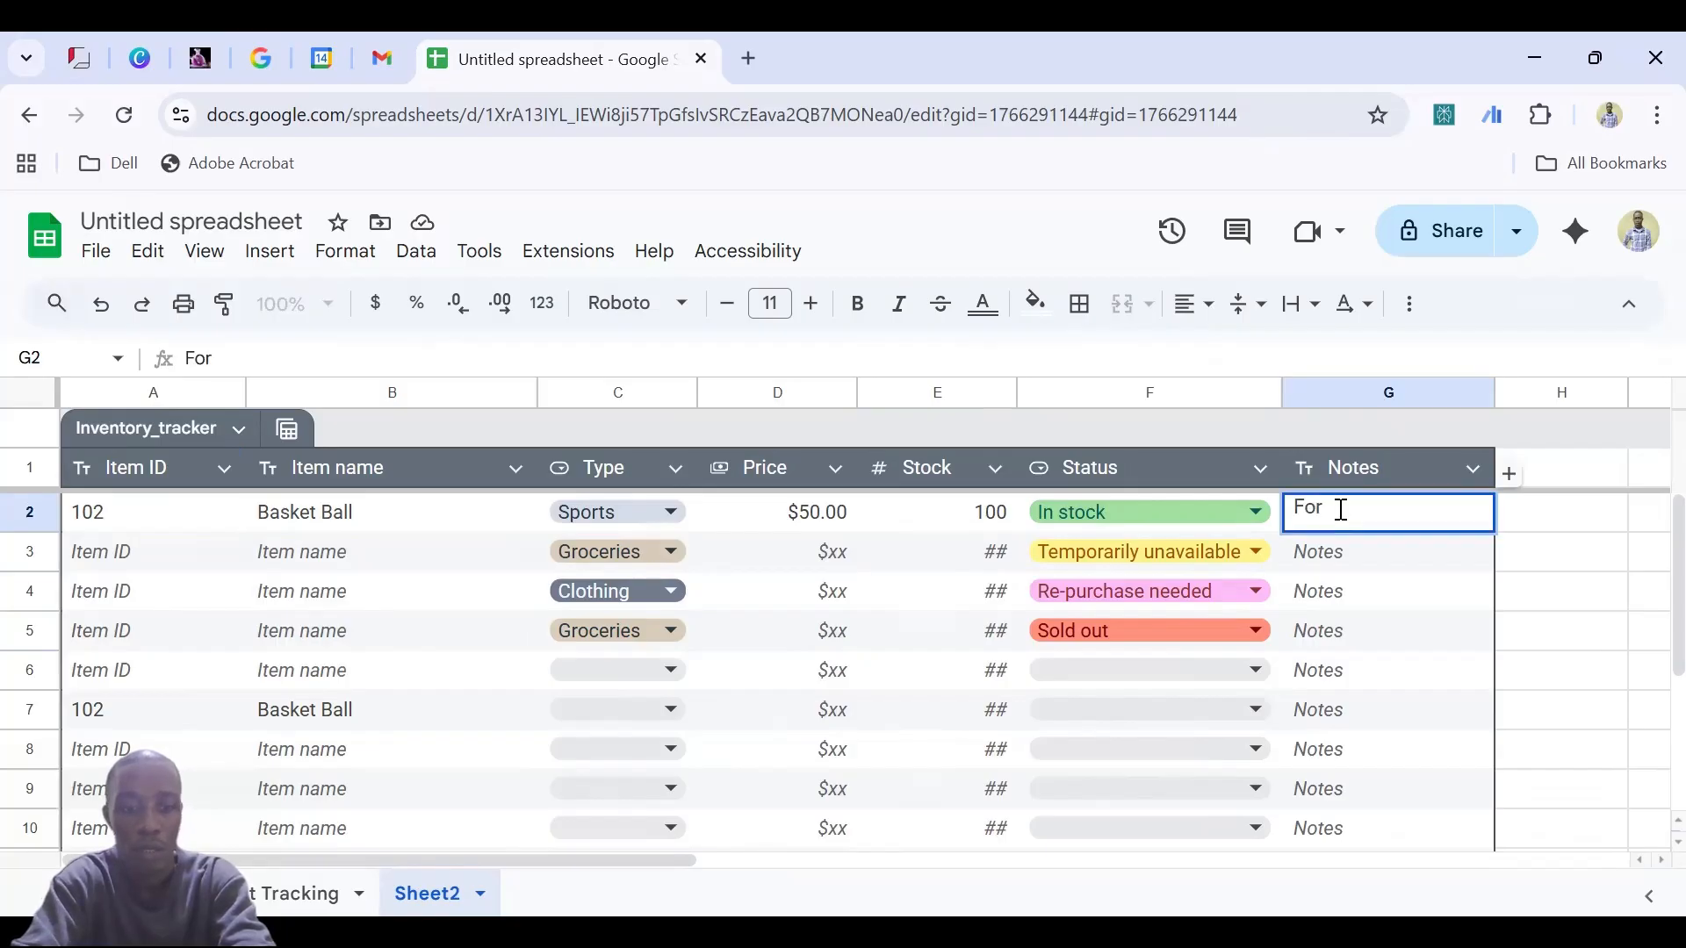
{"action": "type", "text": " a week"}
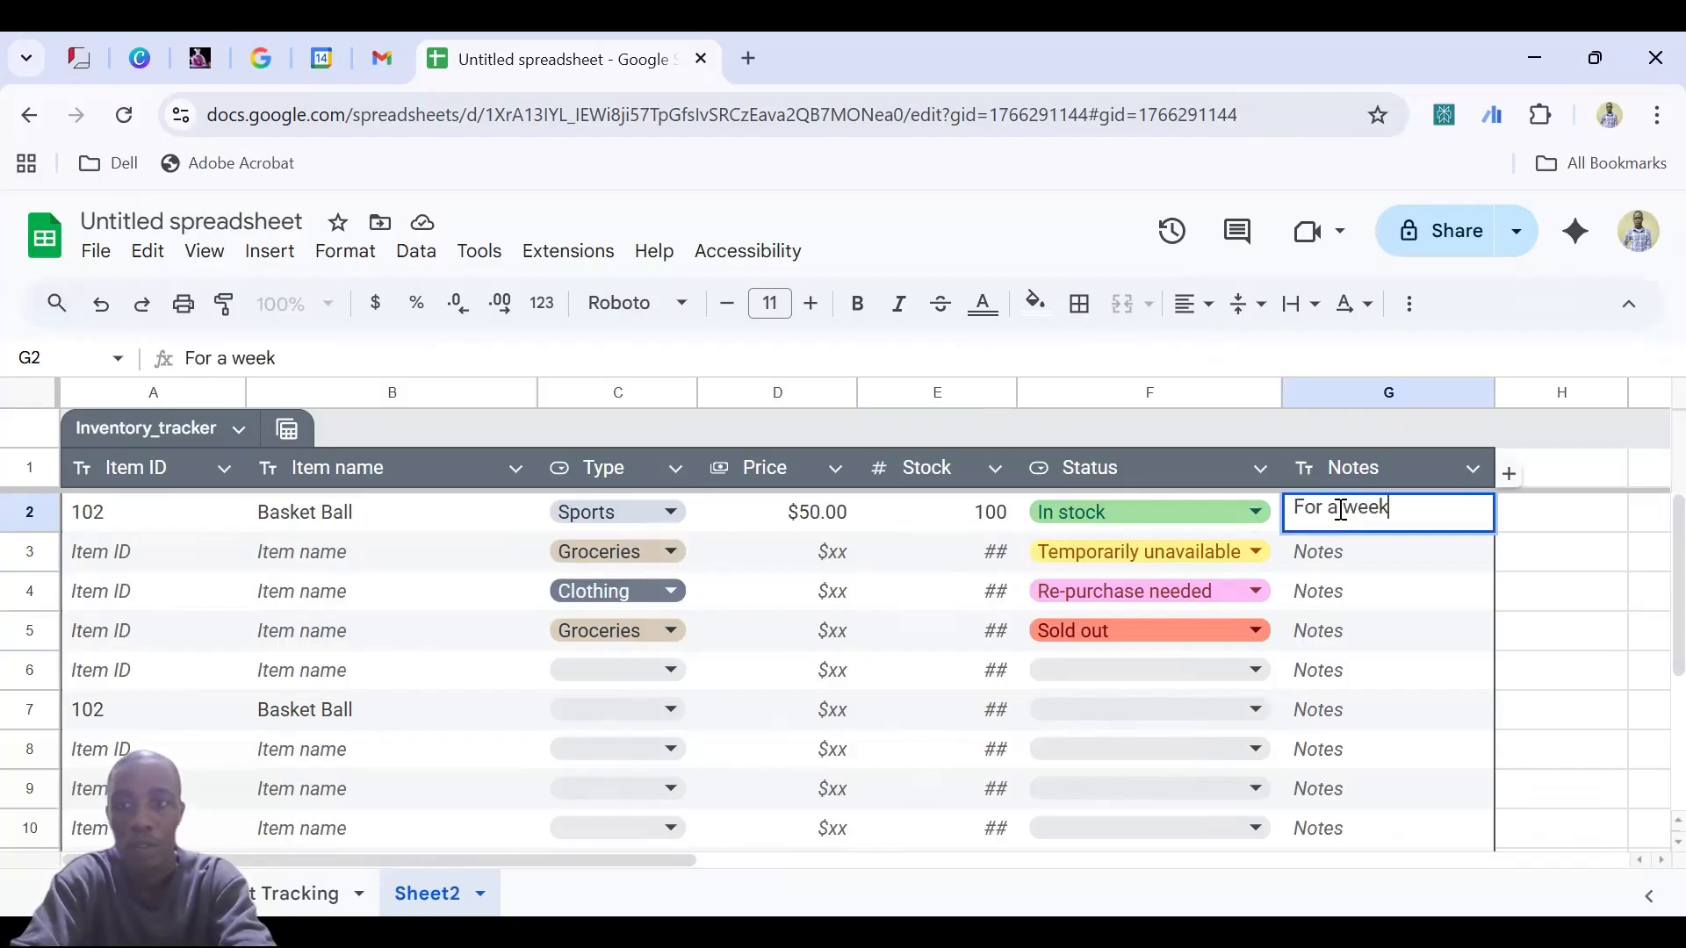
{"action": "key", "text": "Return"}
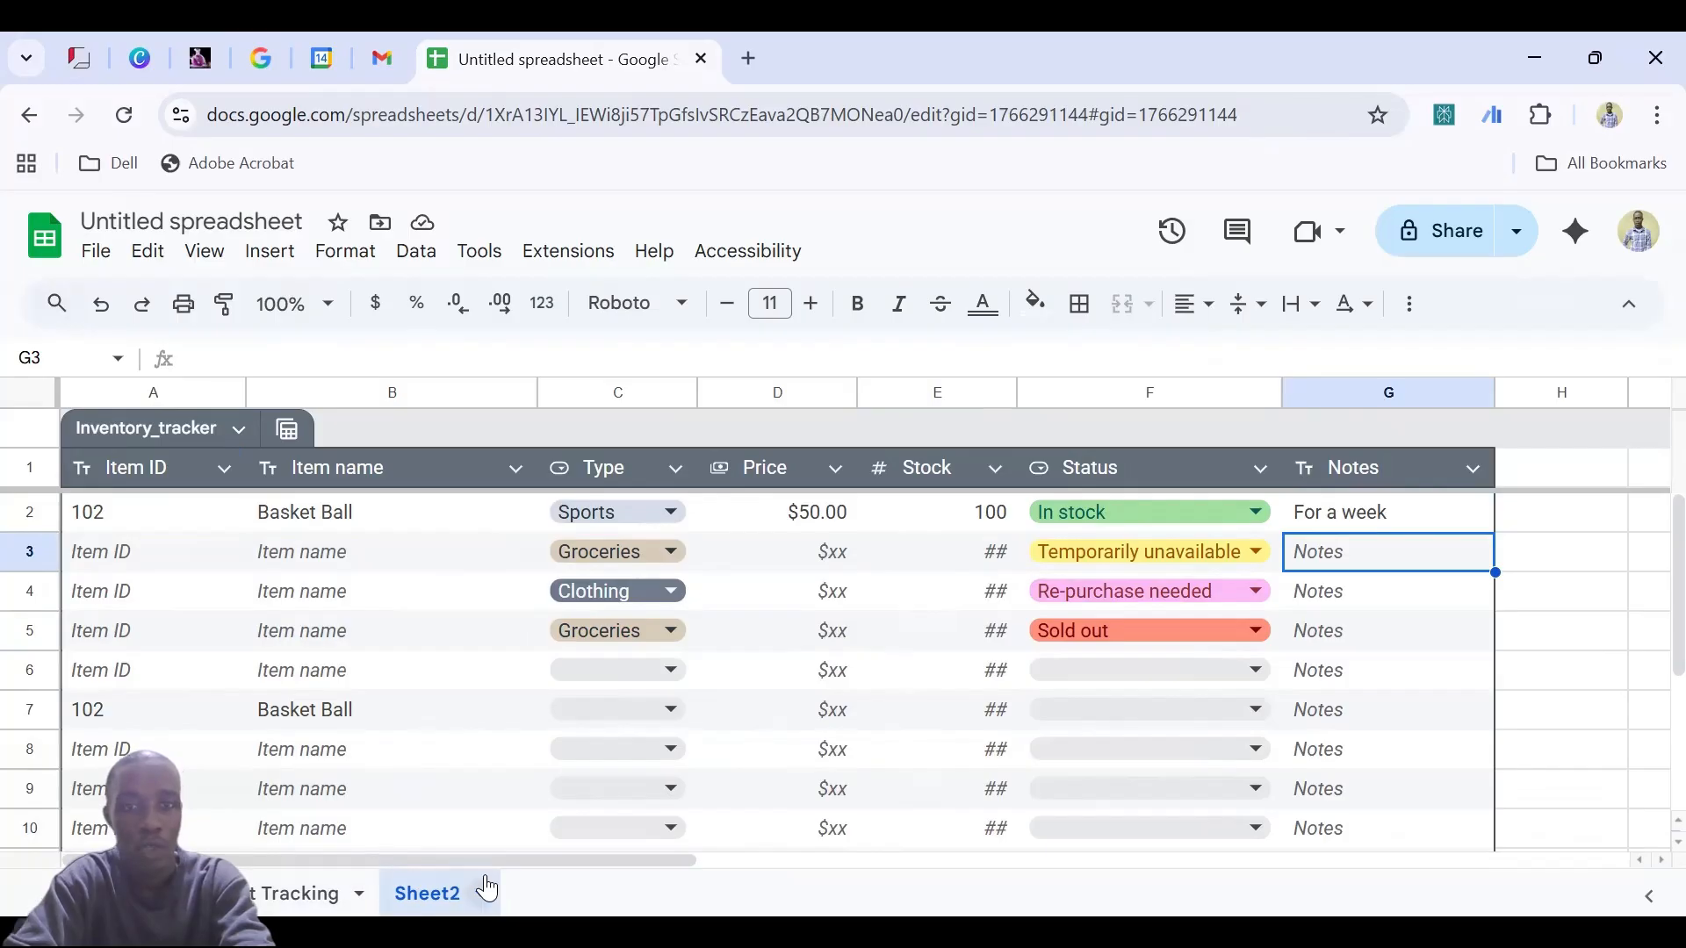
Convert the existing project data on the project tracking sheet to a table
{"action": "left_click", "coordinate": [314, 889]}
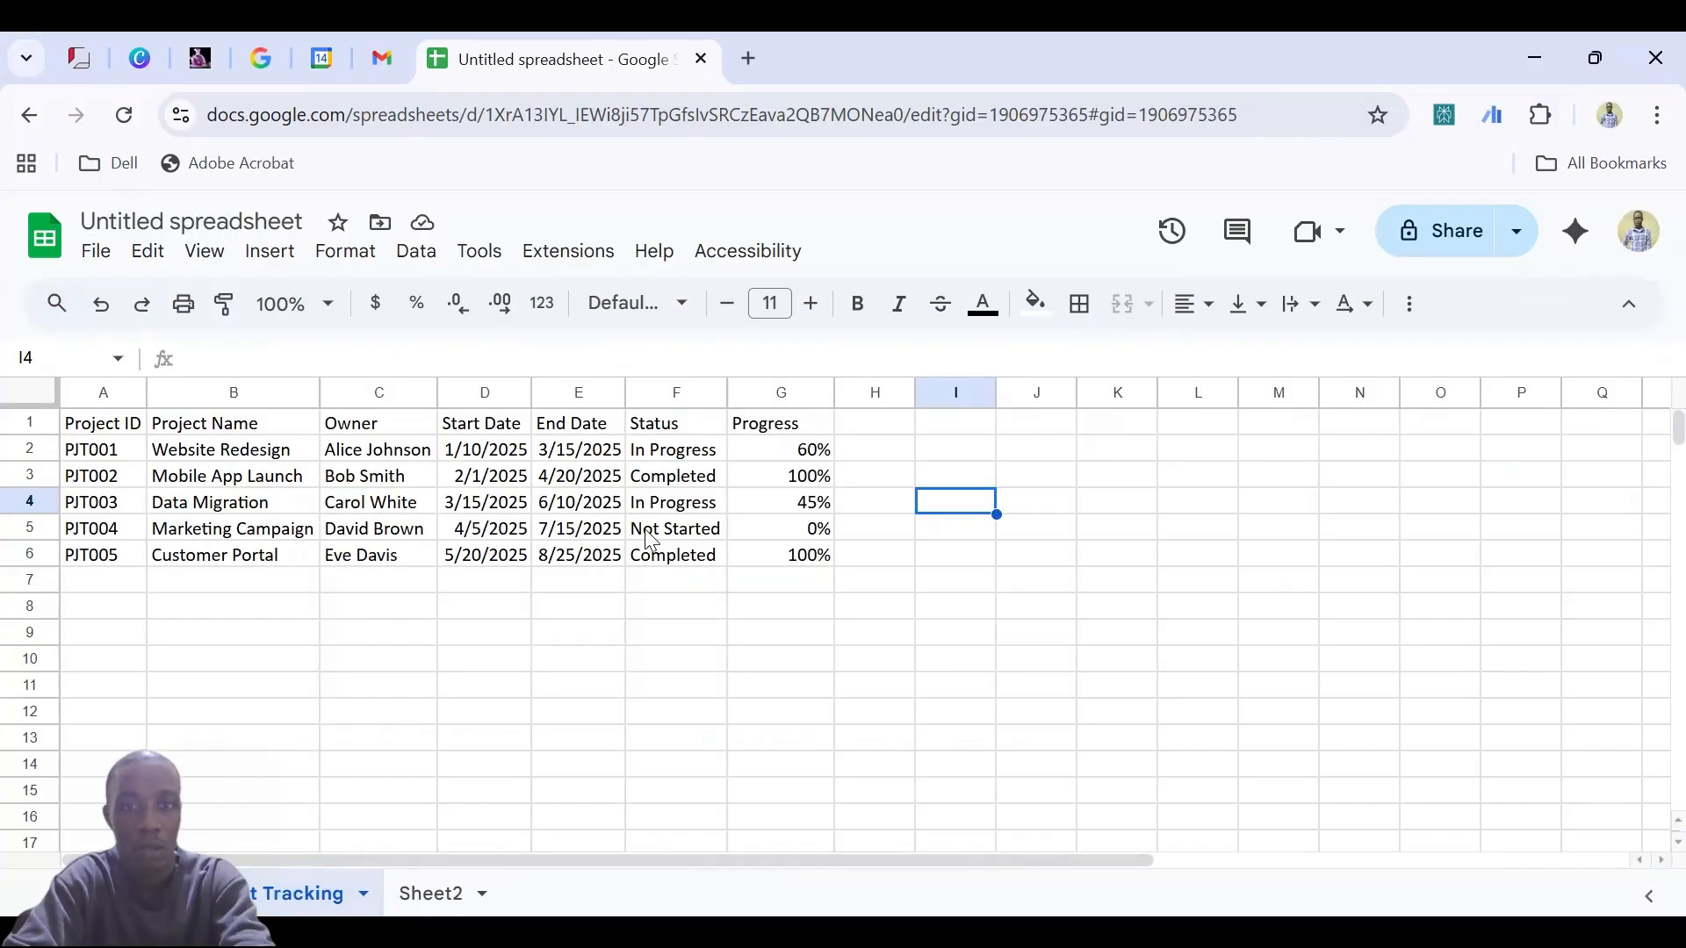
{"action": "left_click", "coordinate": [574, 509]}
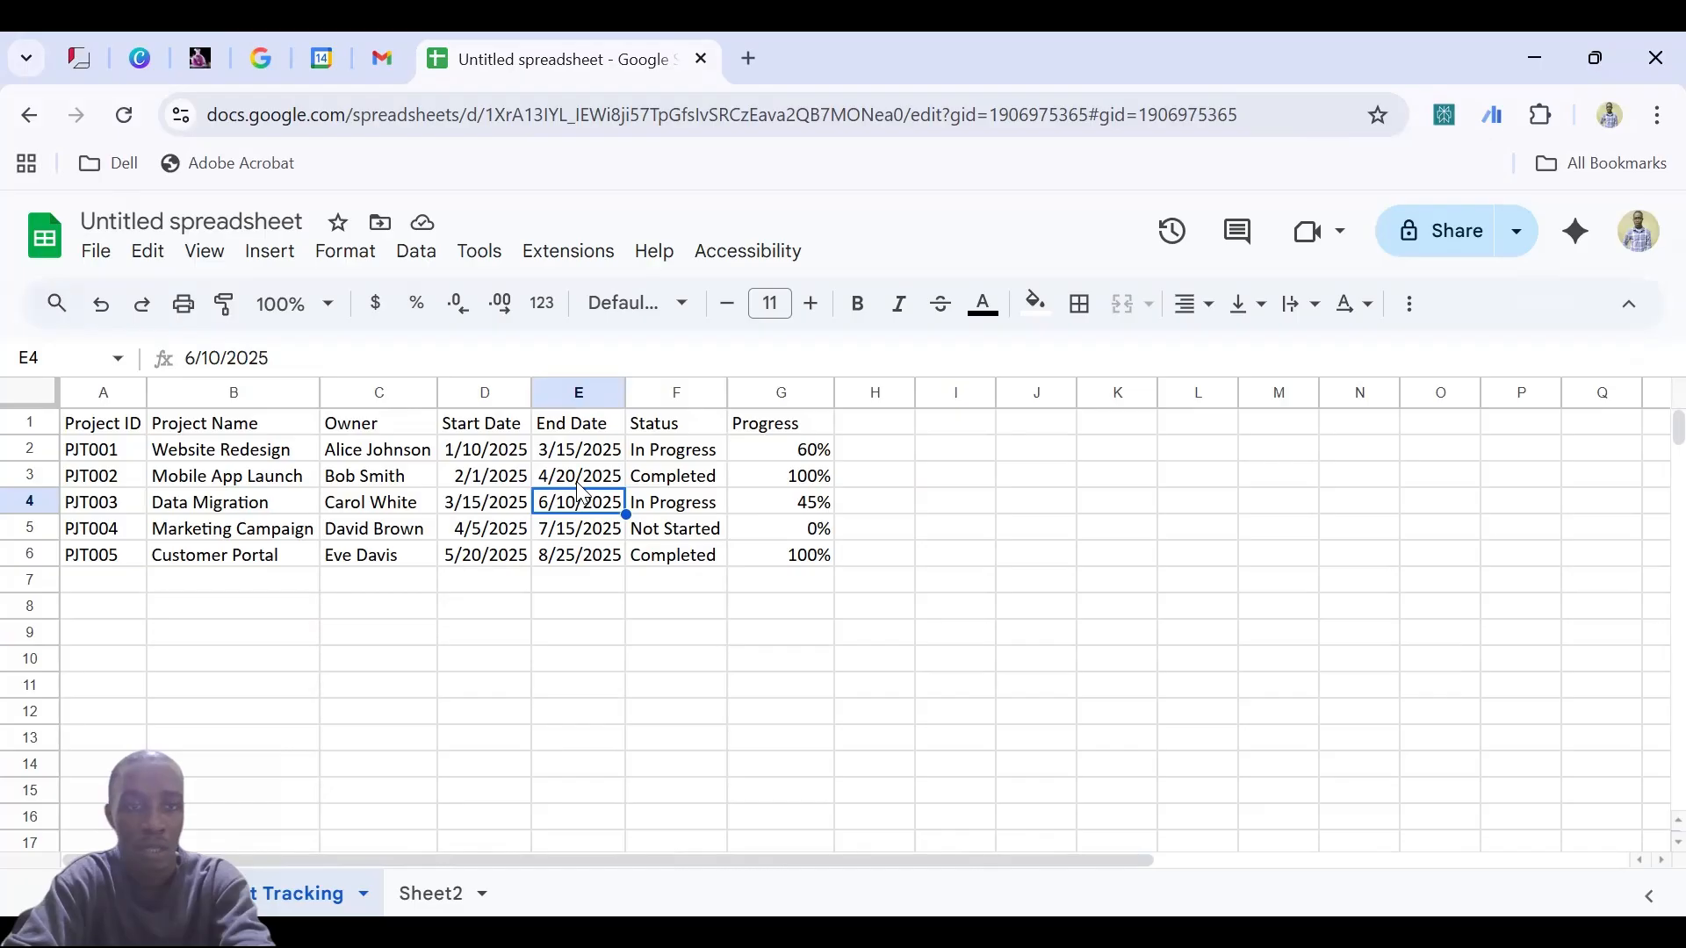
{"action": "left_click", "coordinate": [346, 252]}
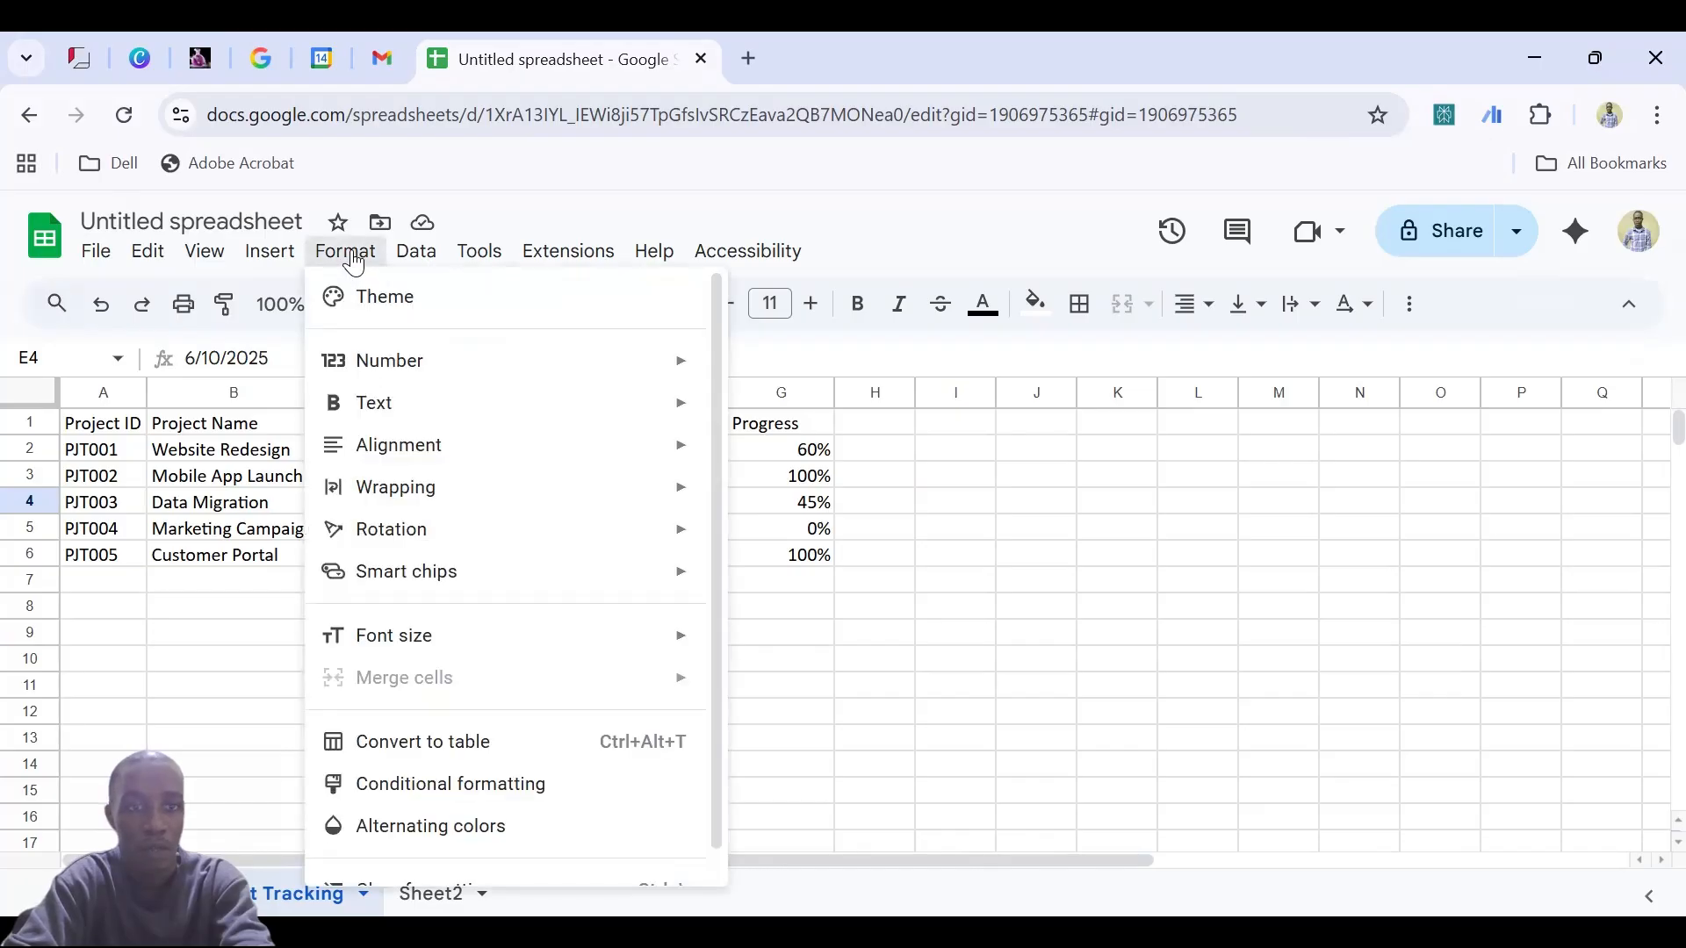
{"action": "left_click", "coordinate": [447, 746]}
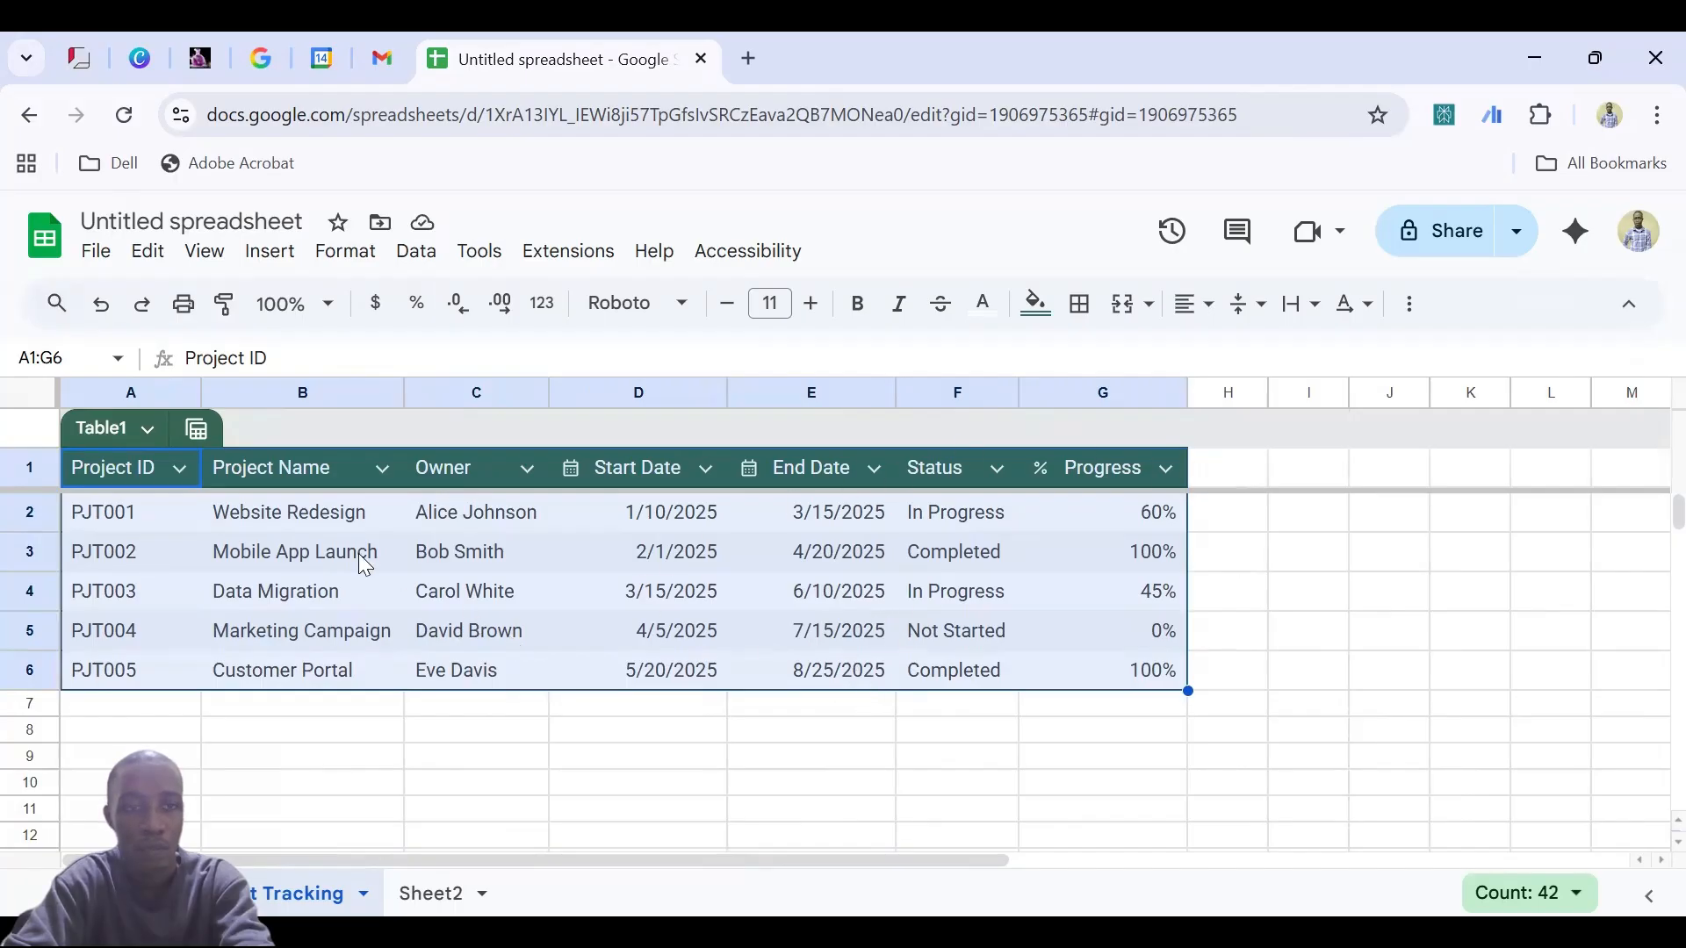
Try to rename the project table to A1
{"action": "left_click", "coordinate": [124, 433]}
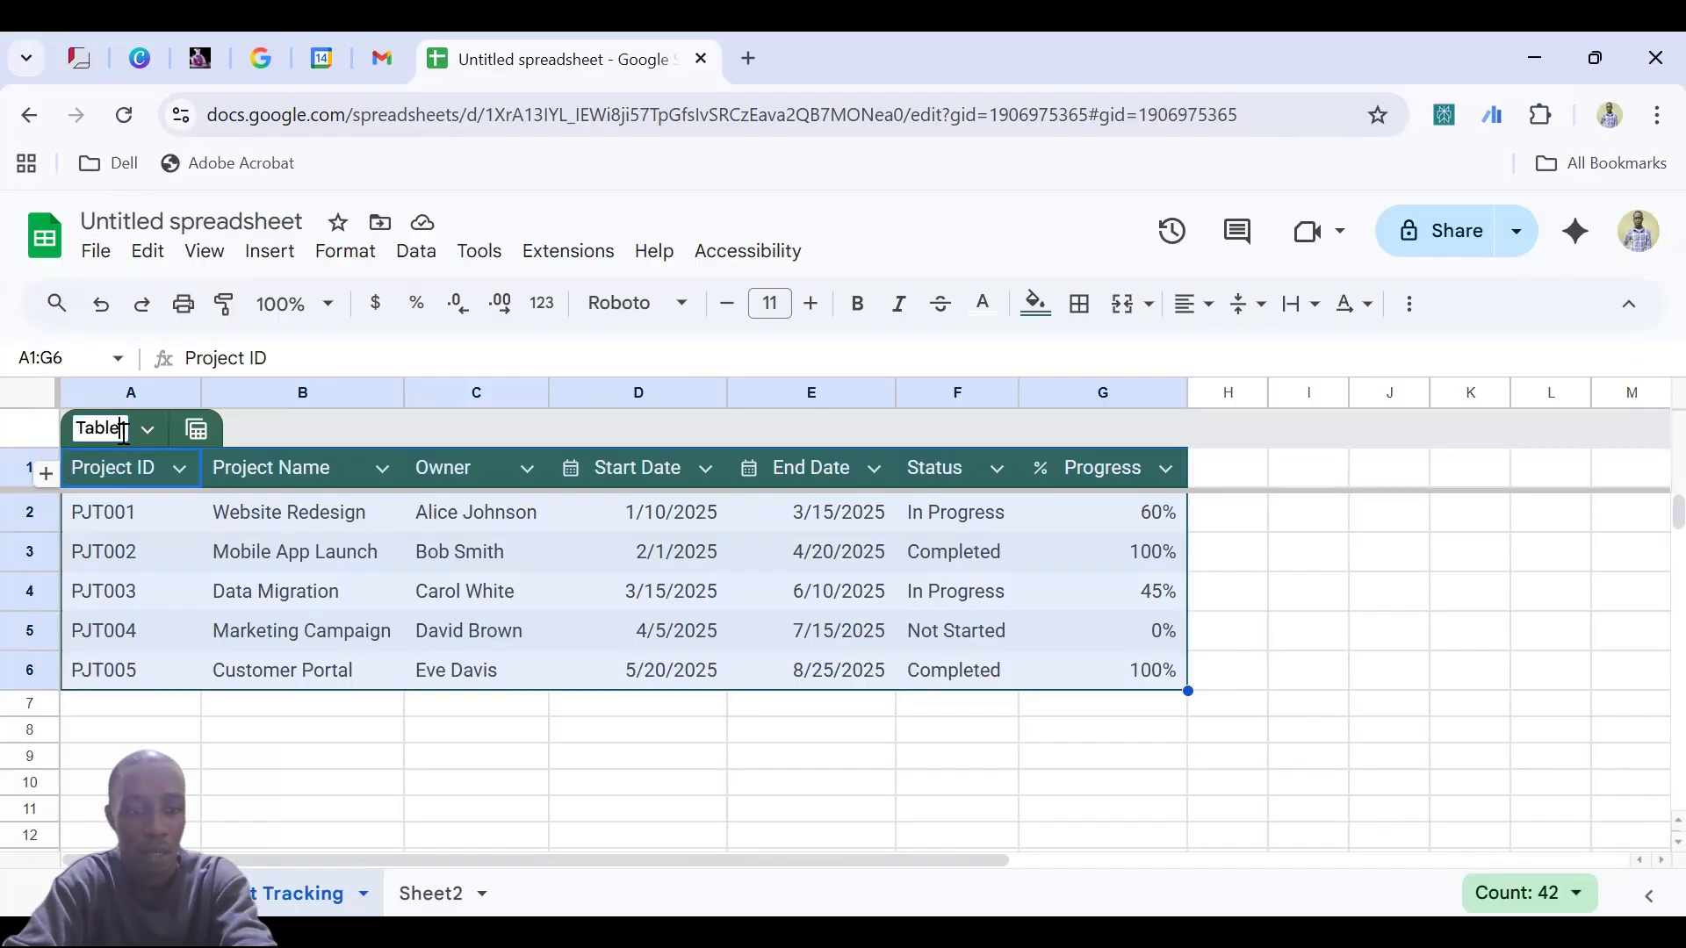
{"action": "double_click", "coordinate": [124, 433]}
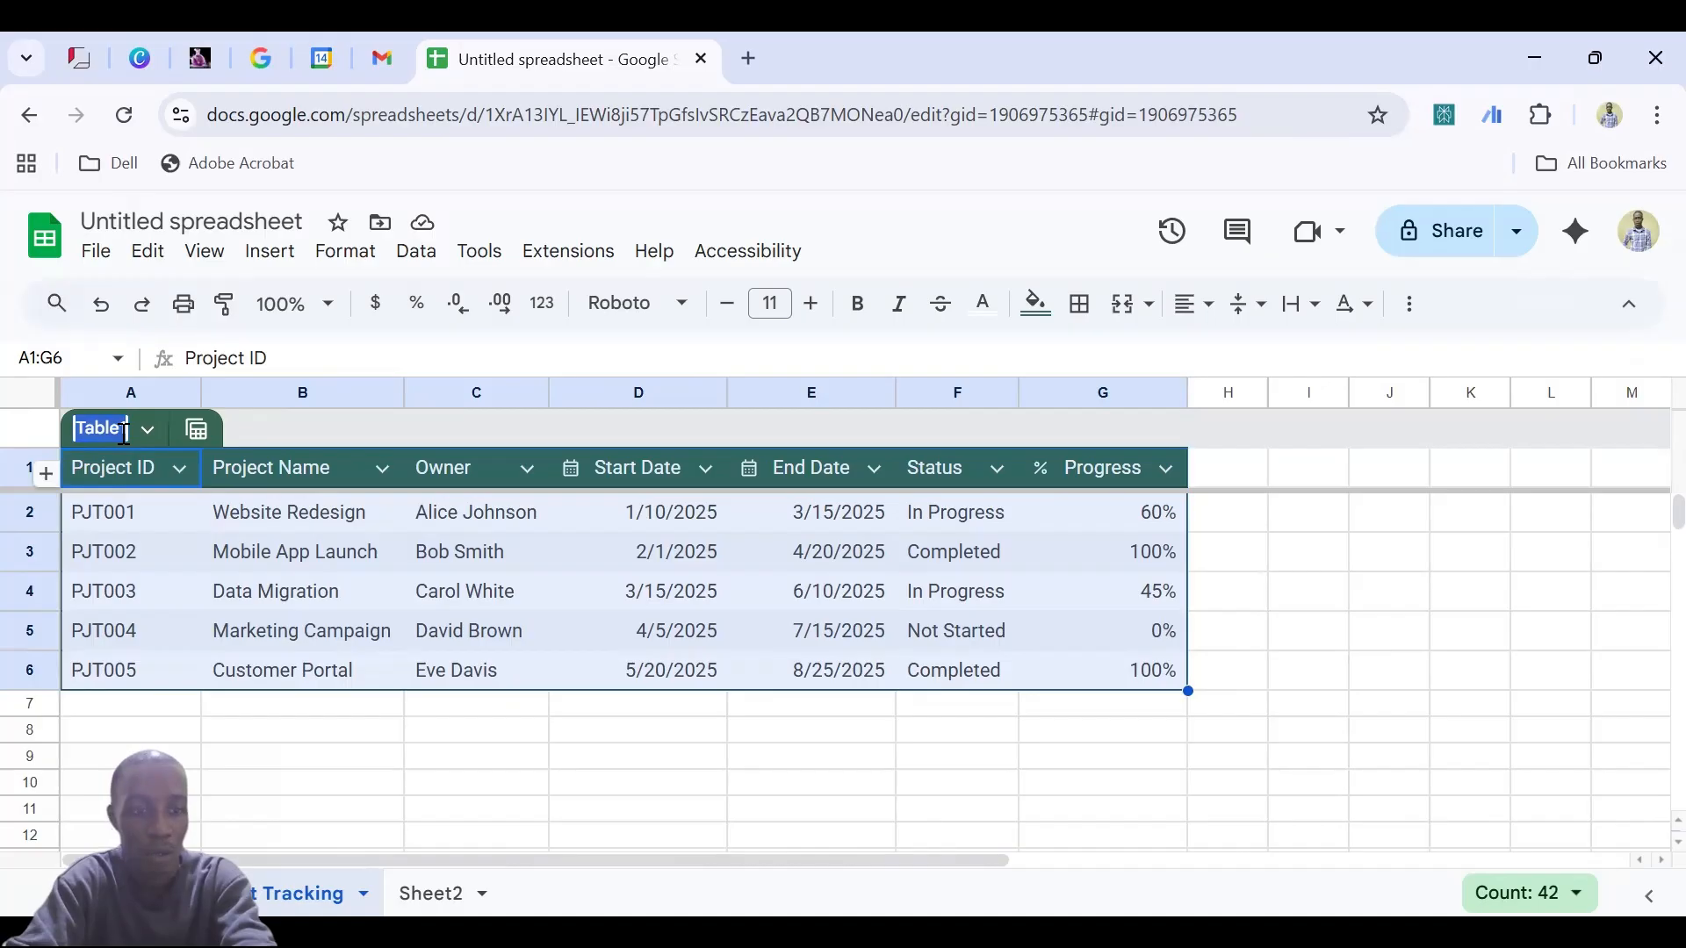
{"action": "type", "text": "A1"}
{"action": "key", "text": "Return"}
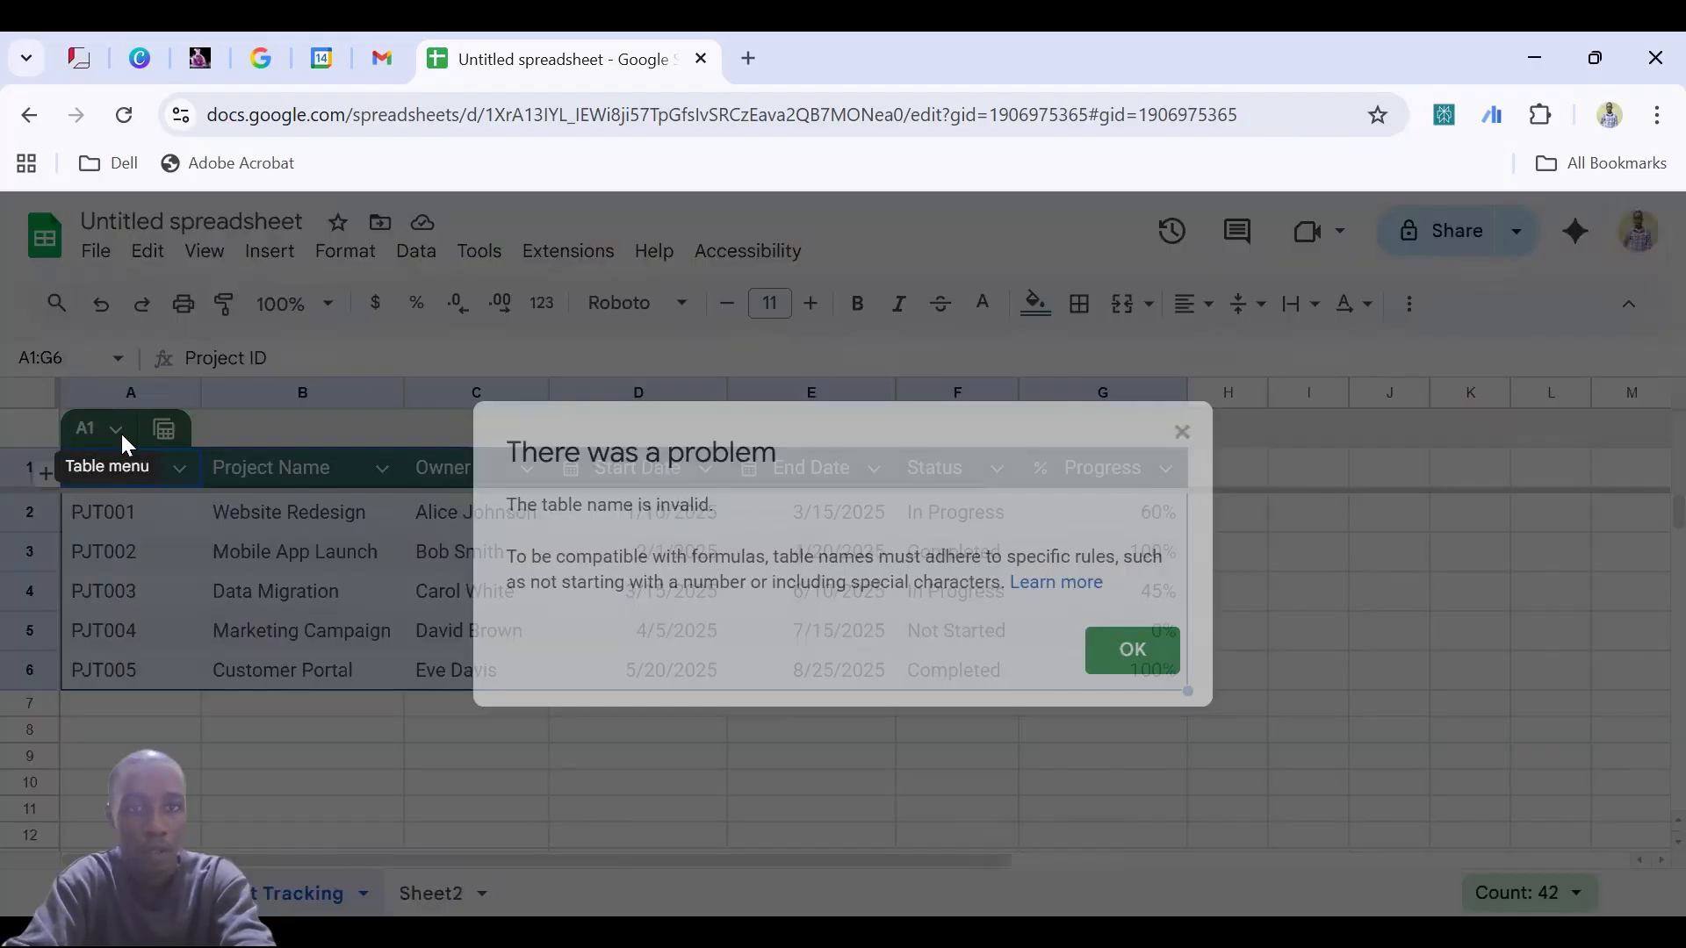
{"action": "left_click", "coordinate": [1126, 655]}
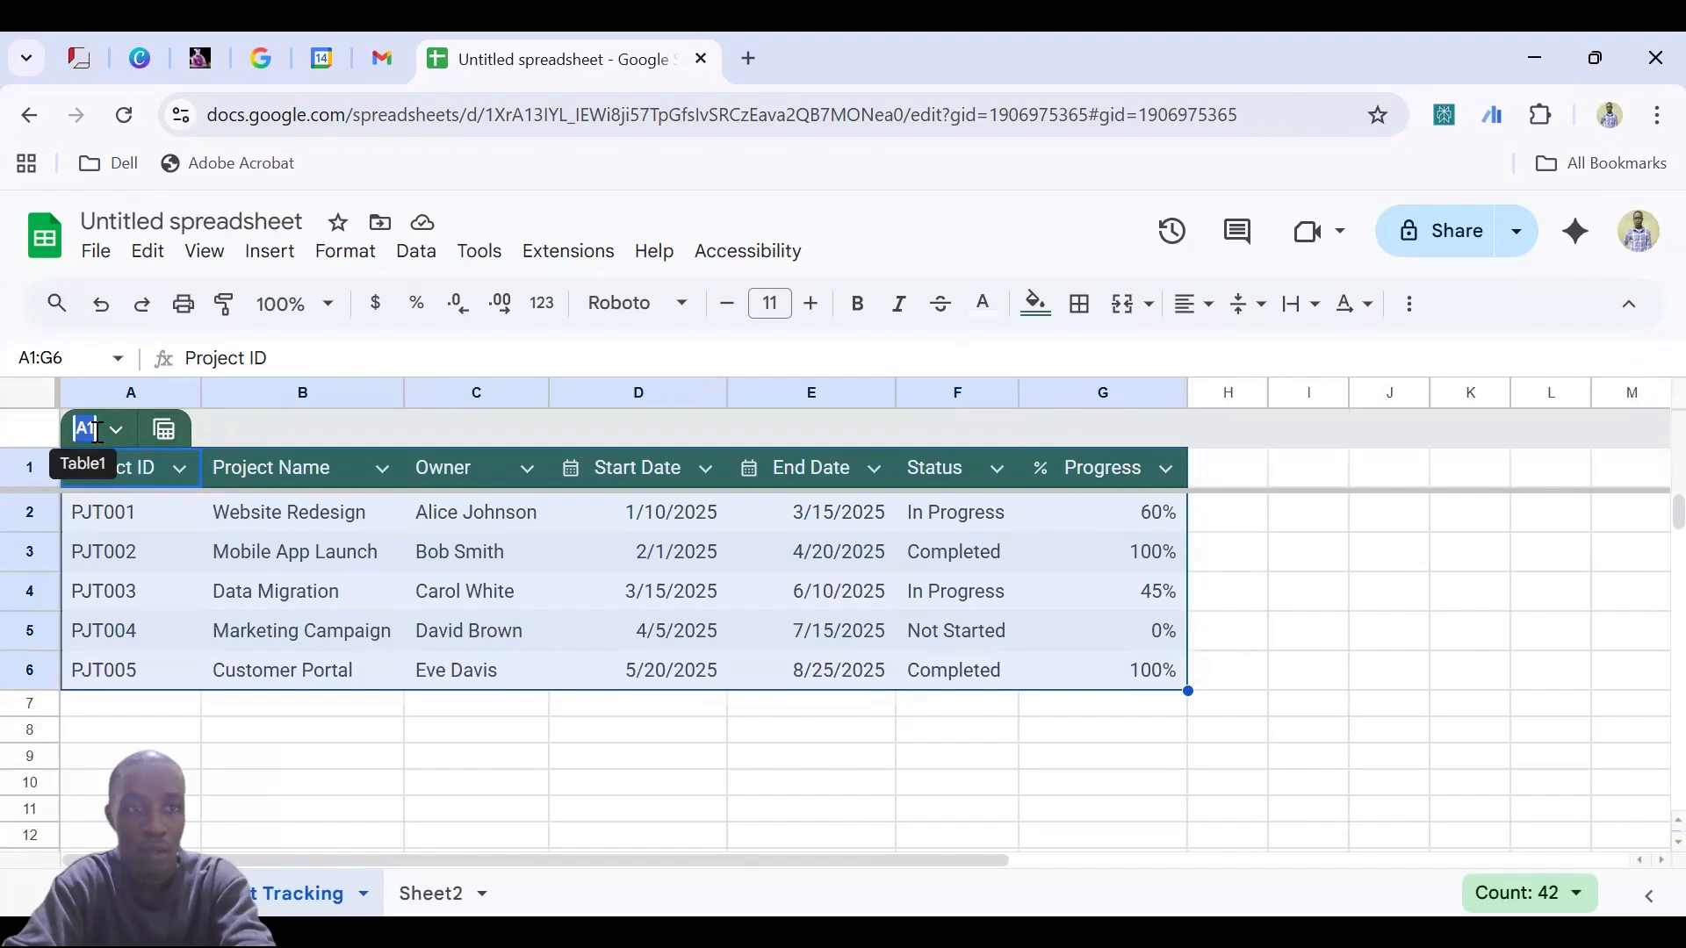
Try to rename the project table to FALSE, and clear that name
{"action": "key", "text": "BackSpace"}
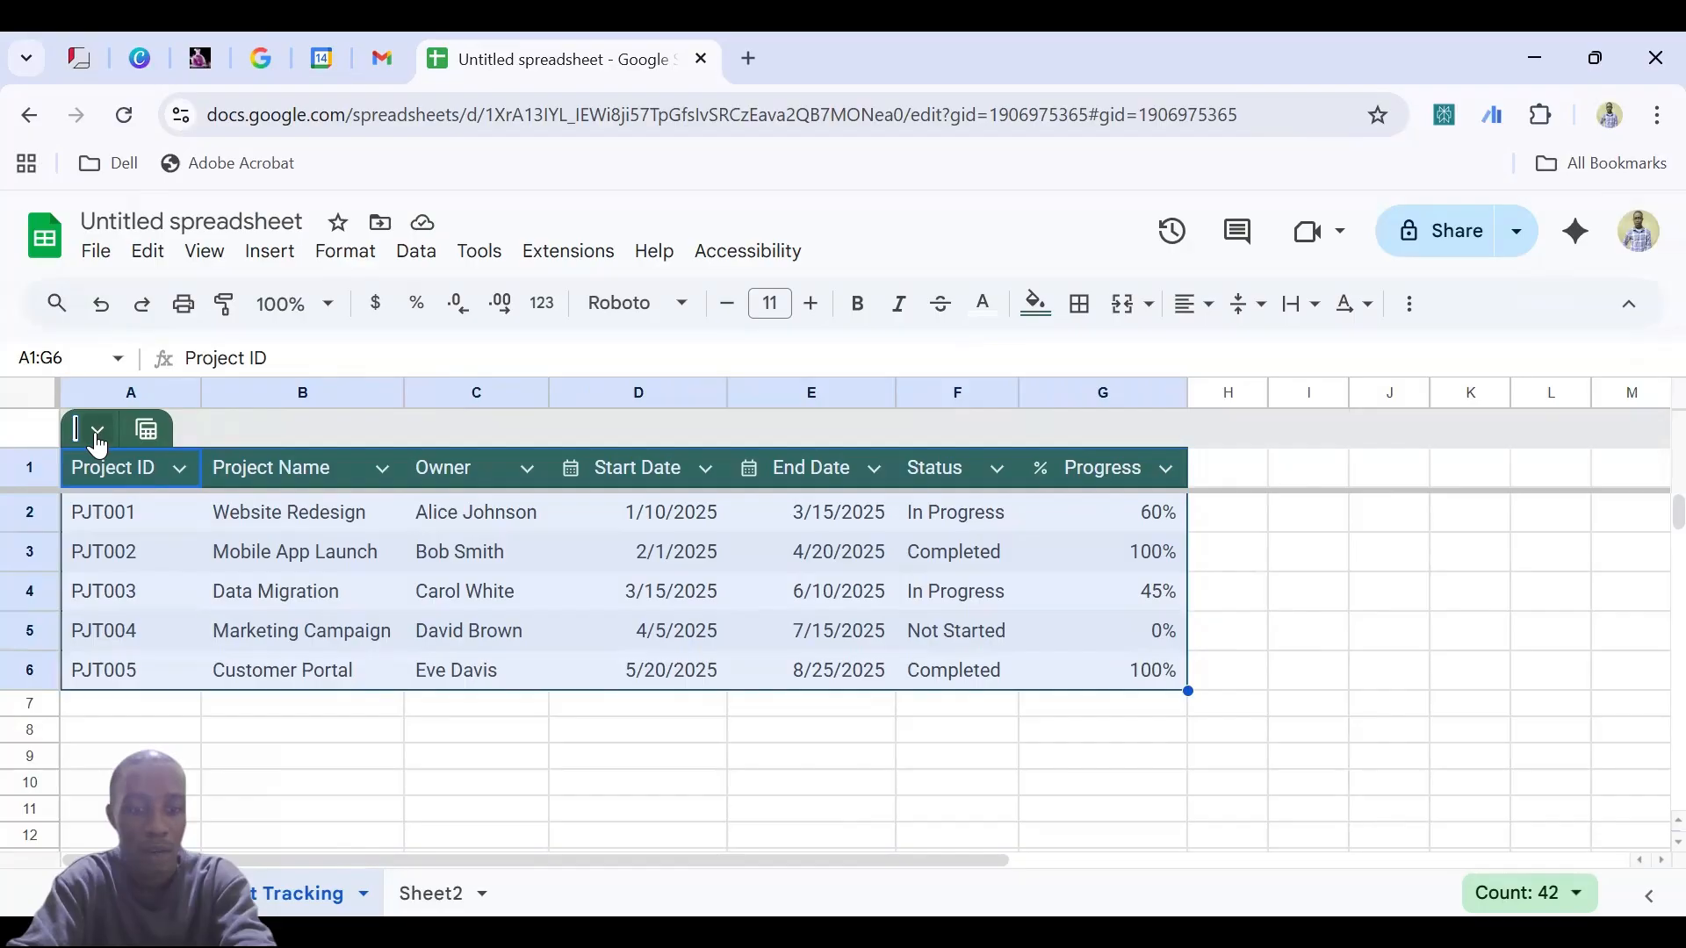
{"action": "type", "text": "FALSE"}
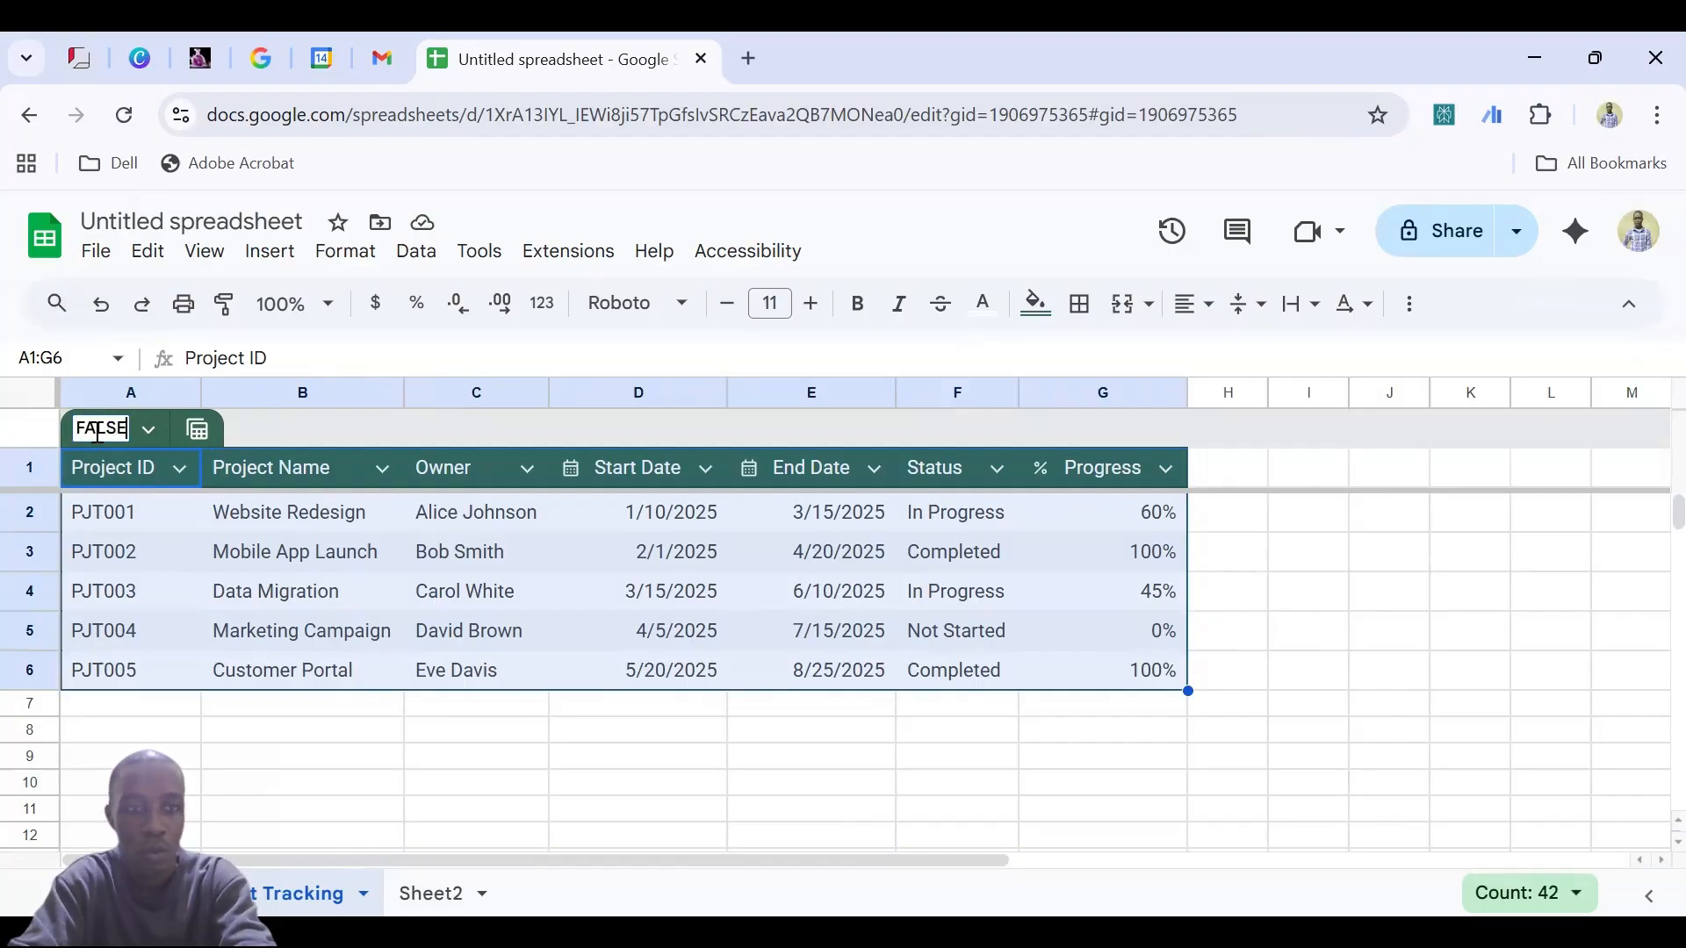
{"action": "key", "text": "Return"}
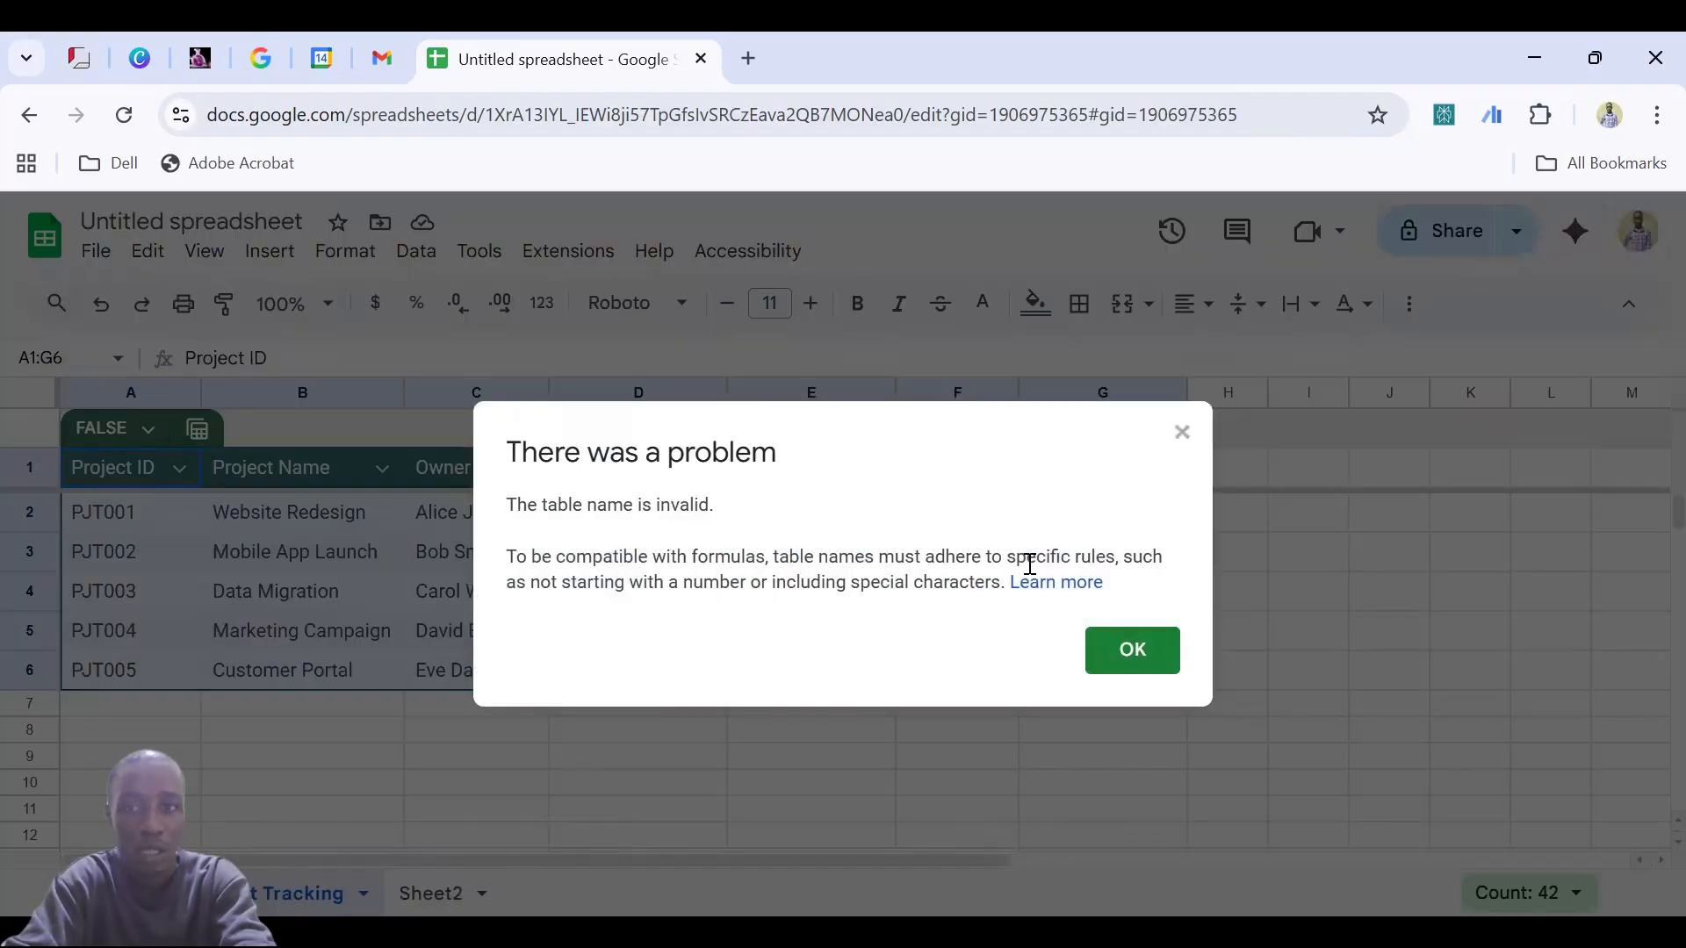
{"action": "left_click", "coordinate": [1120, 672]}
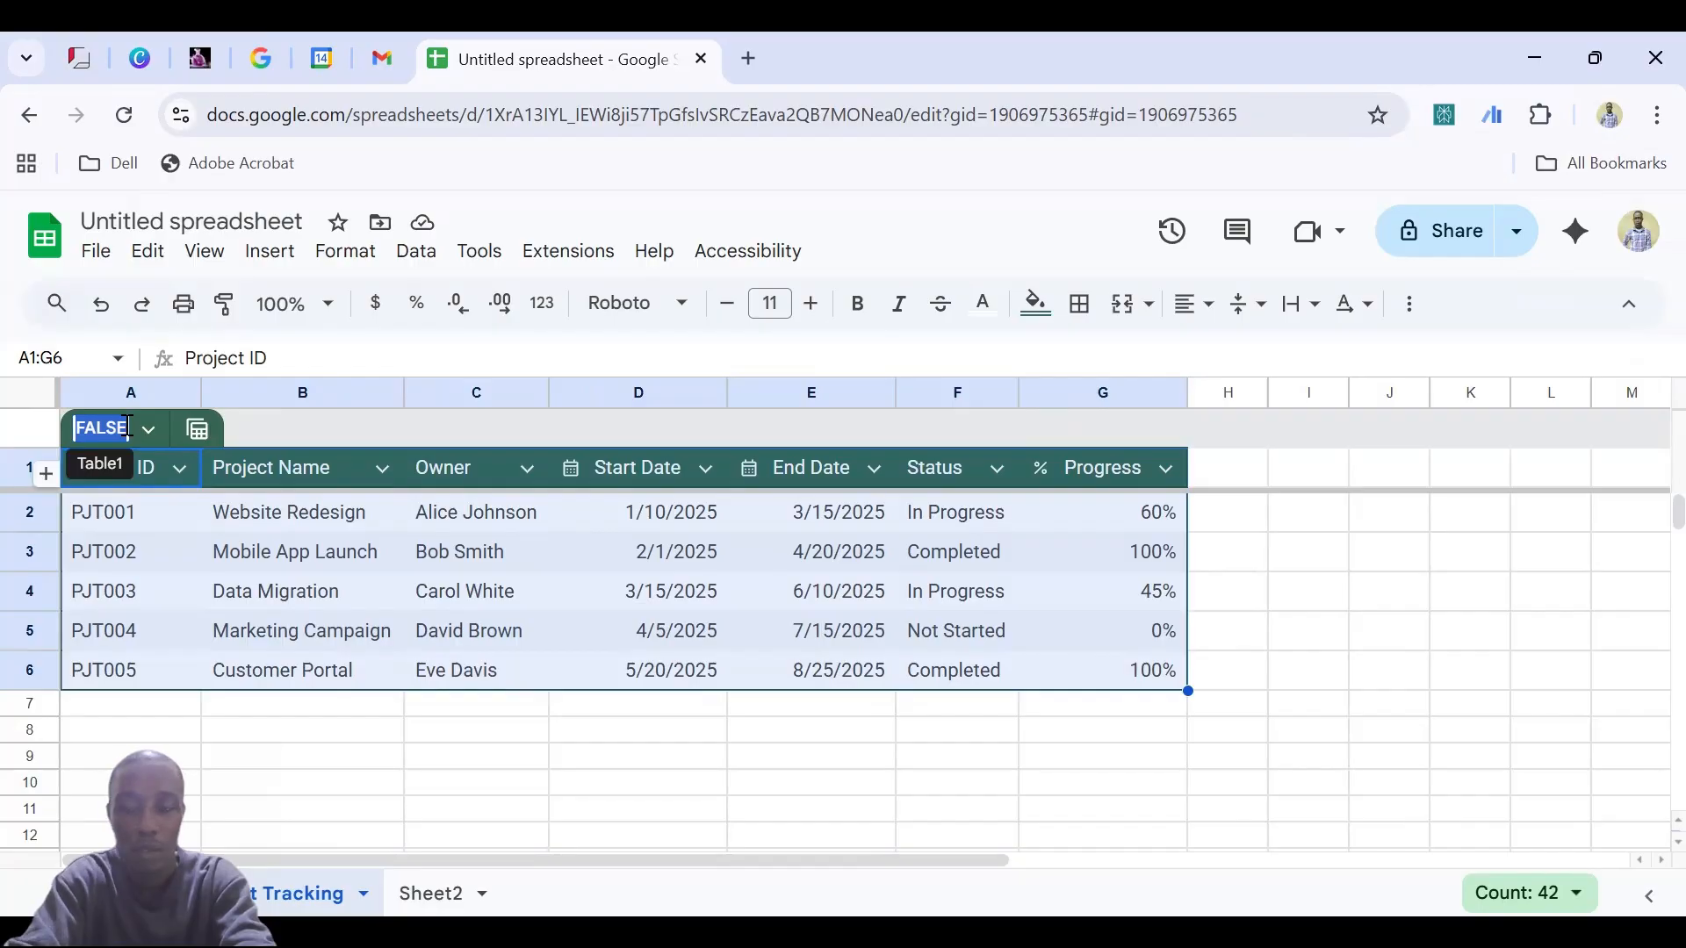
{"action": "key", "text": "BackSpace"}
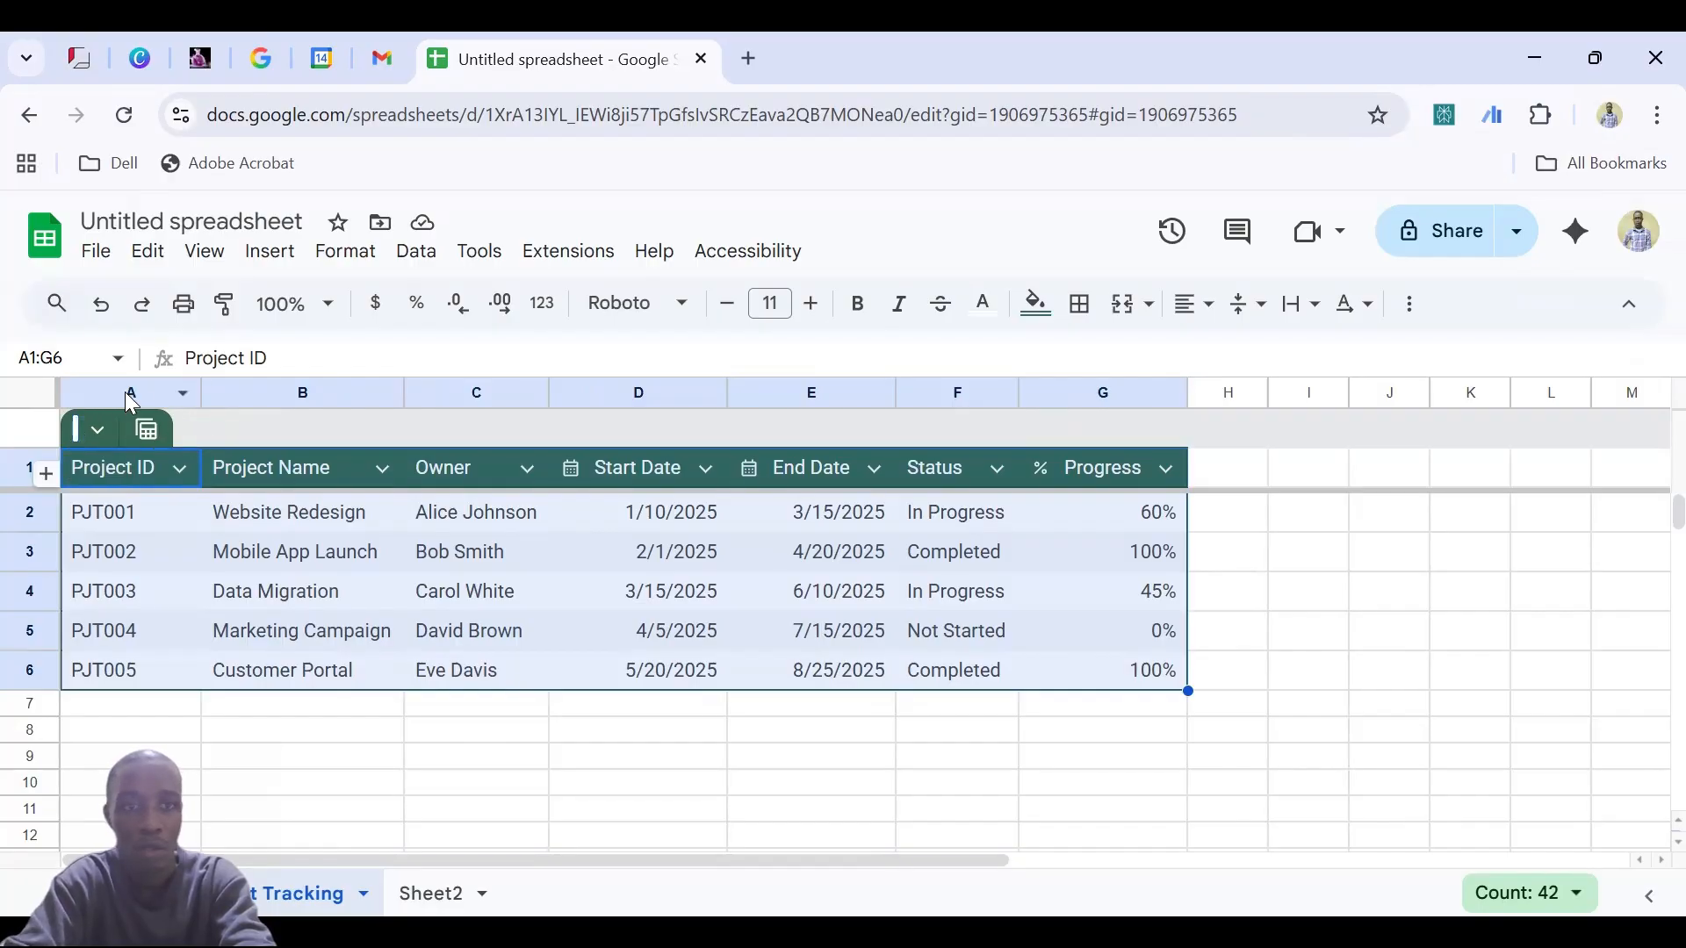
Rename the project table to Project Tracker
{"action": "type", "text": "P"}
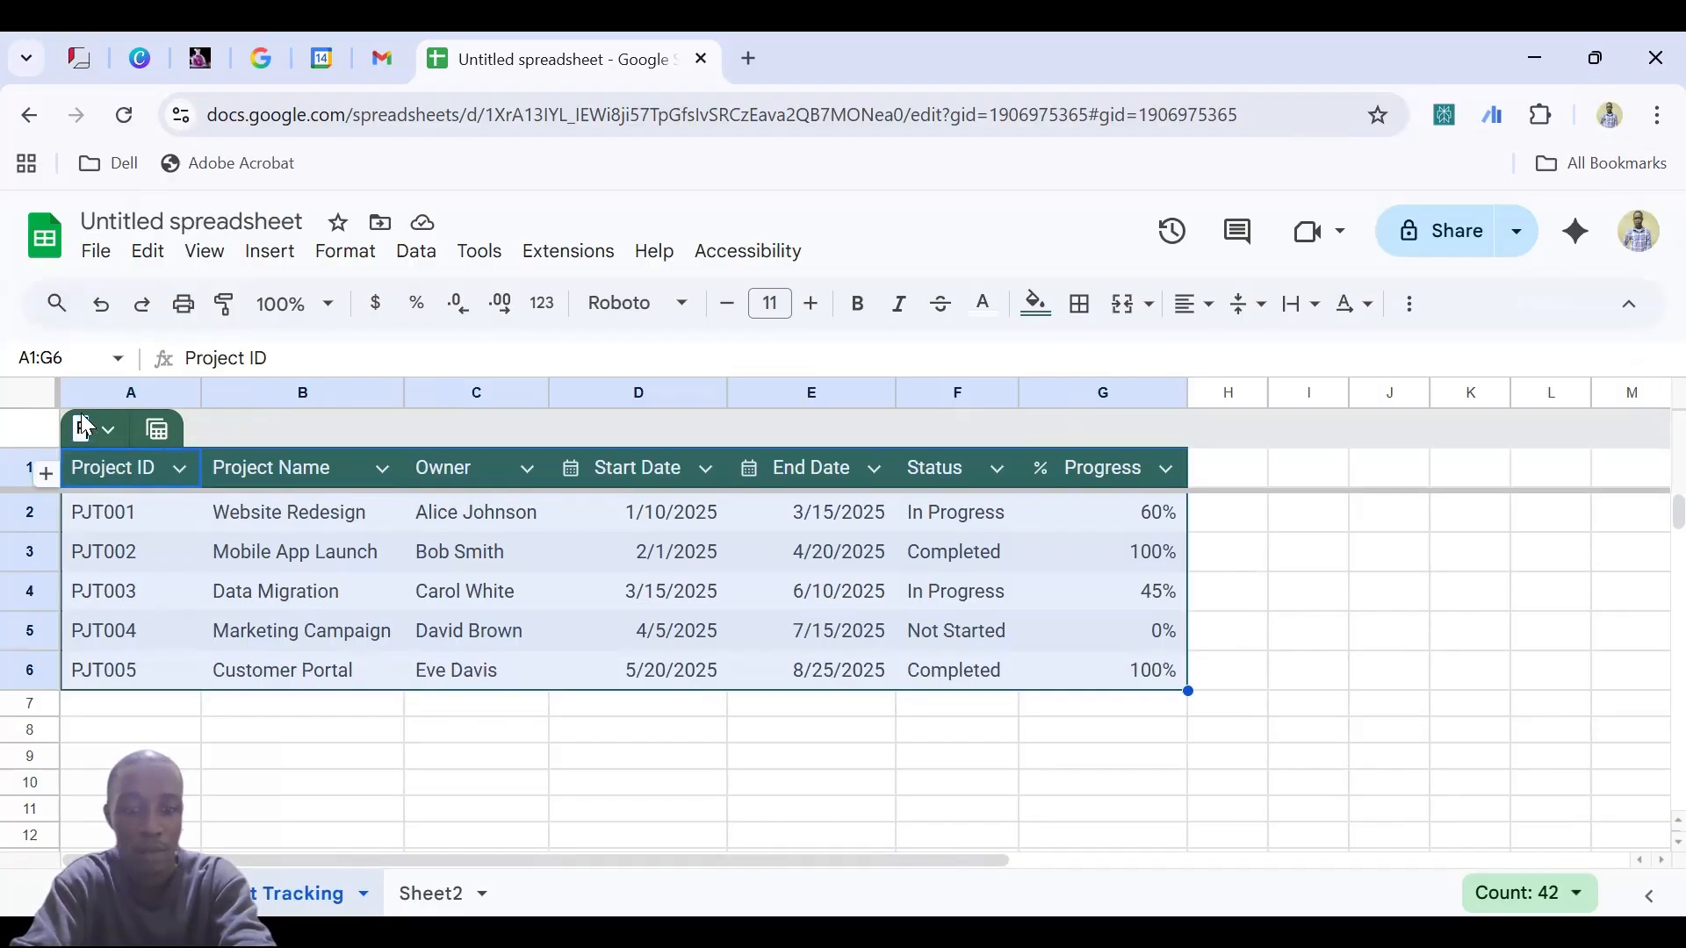
{"action": "type", "text": "rojec"}
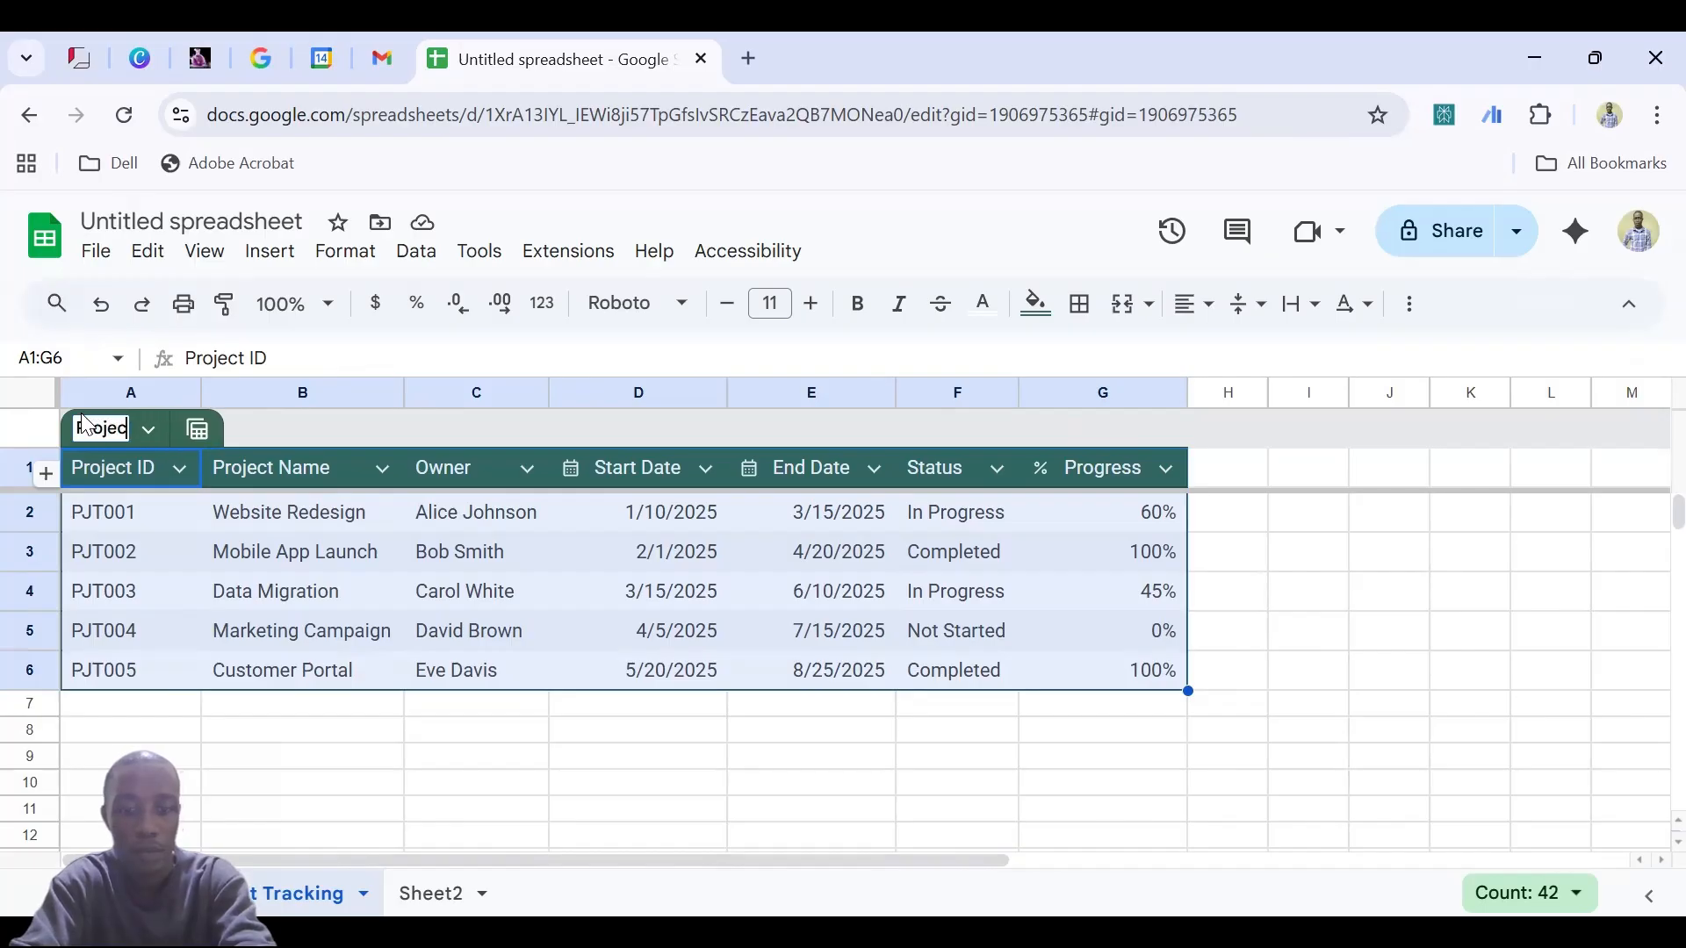
{"action": "type", "text": "t Tra"}
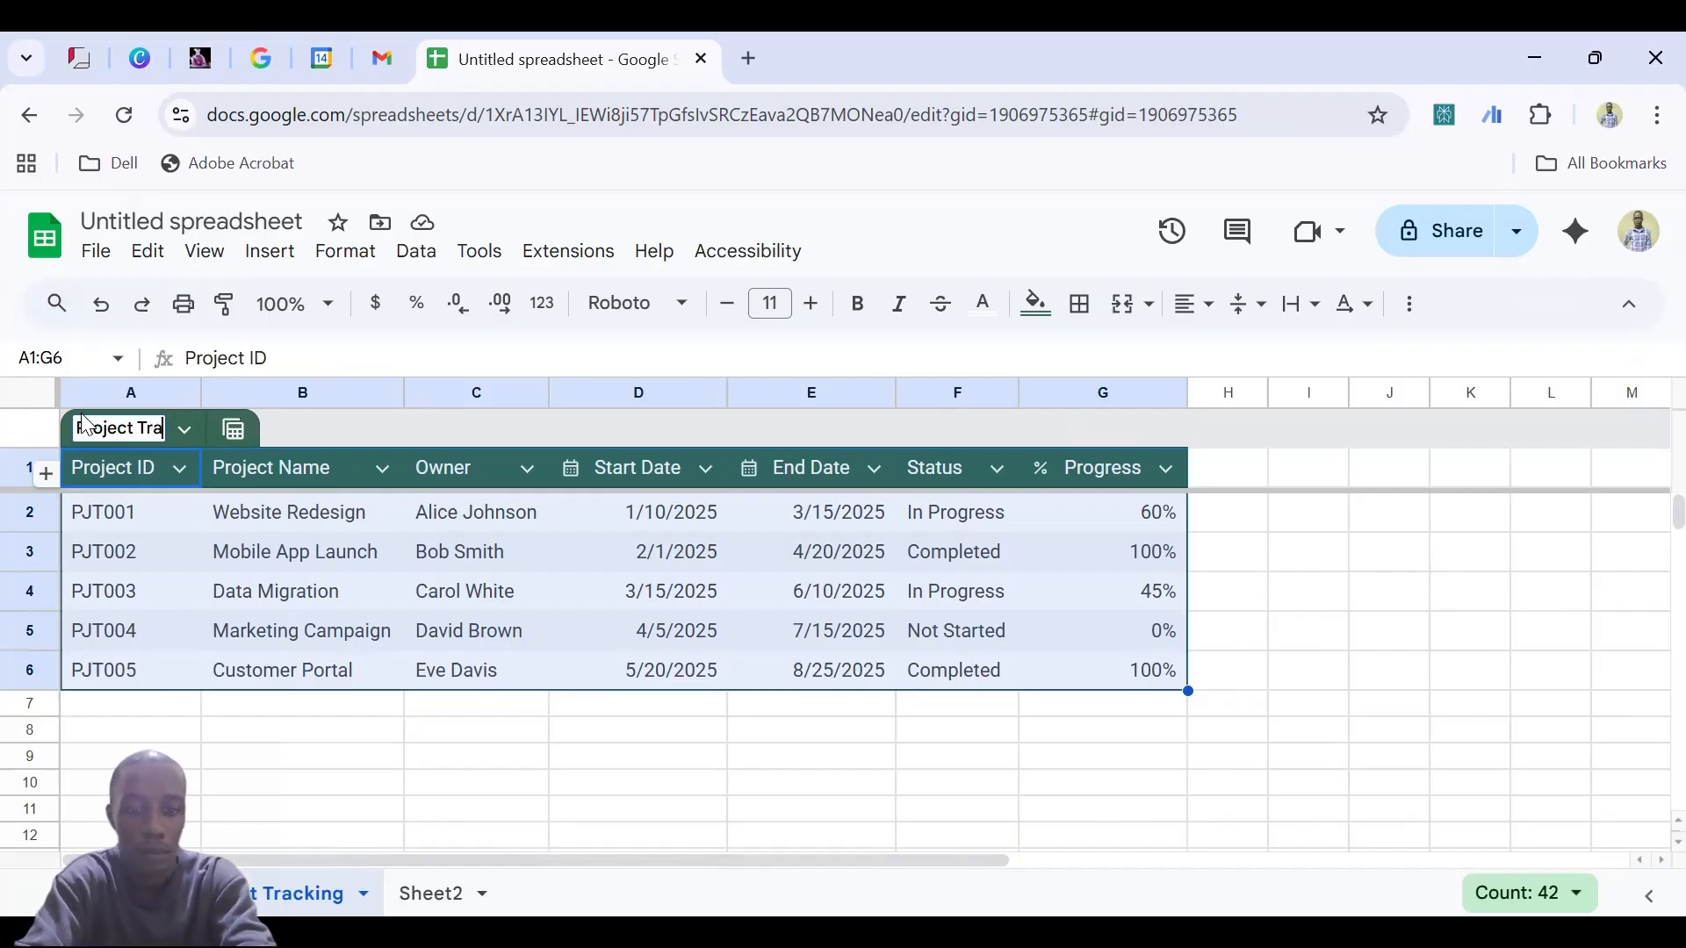
{"action": "type", "text": "cker"}
{"action": "key", "text": "Return"}
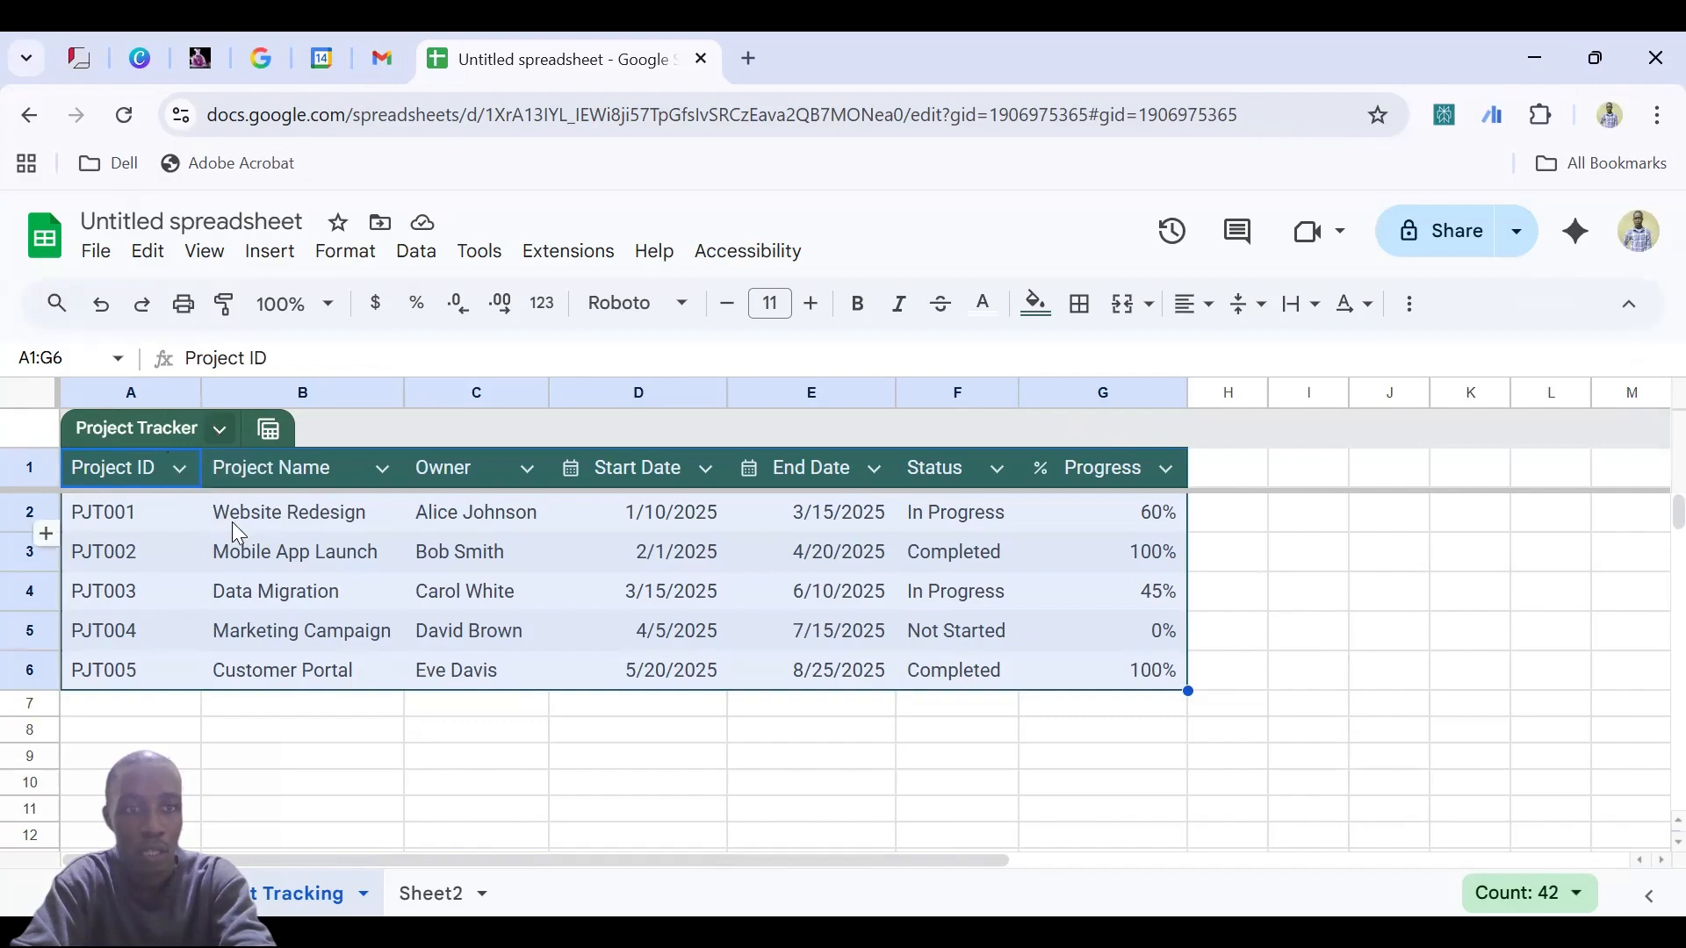
Set the column type of the Project ID, Project Name and Owner columns to Text
{"action": "left_click", "coordinate": [183, 471]}
{"action": "mouse_move", "coordinate": [386, 526]}
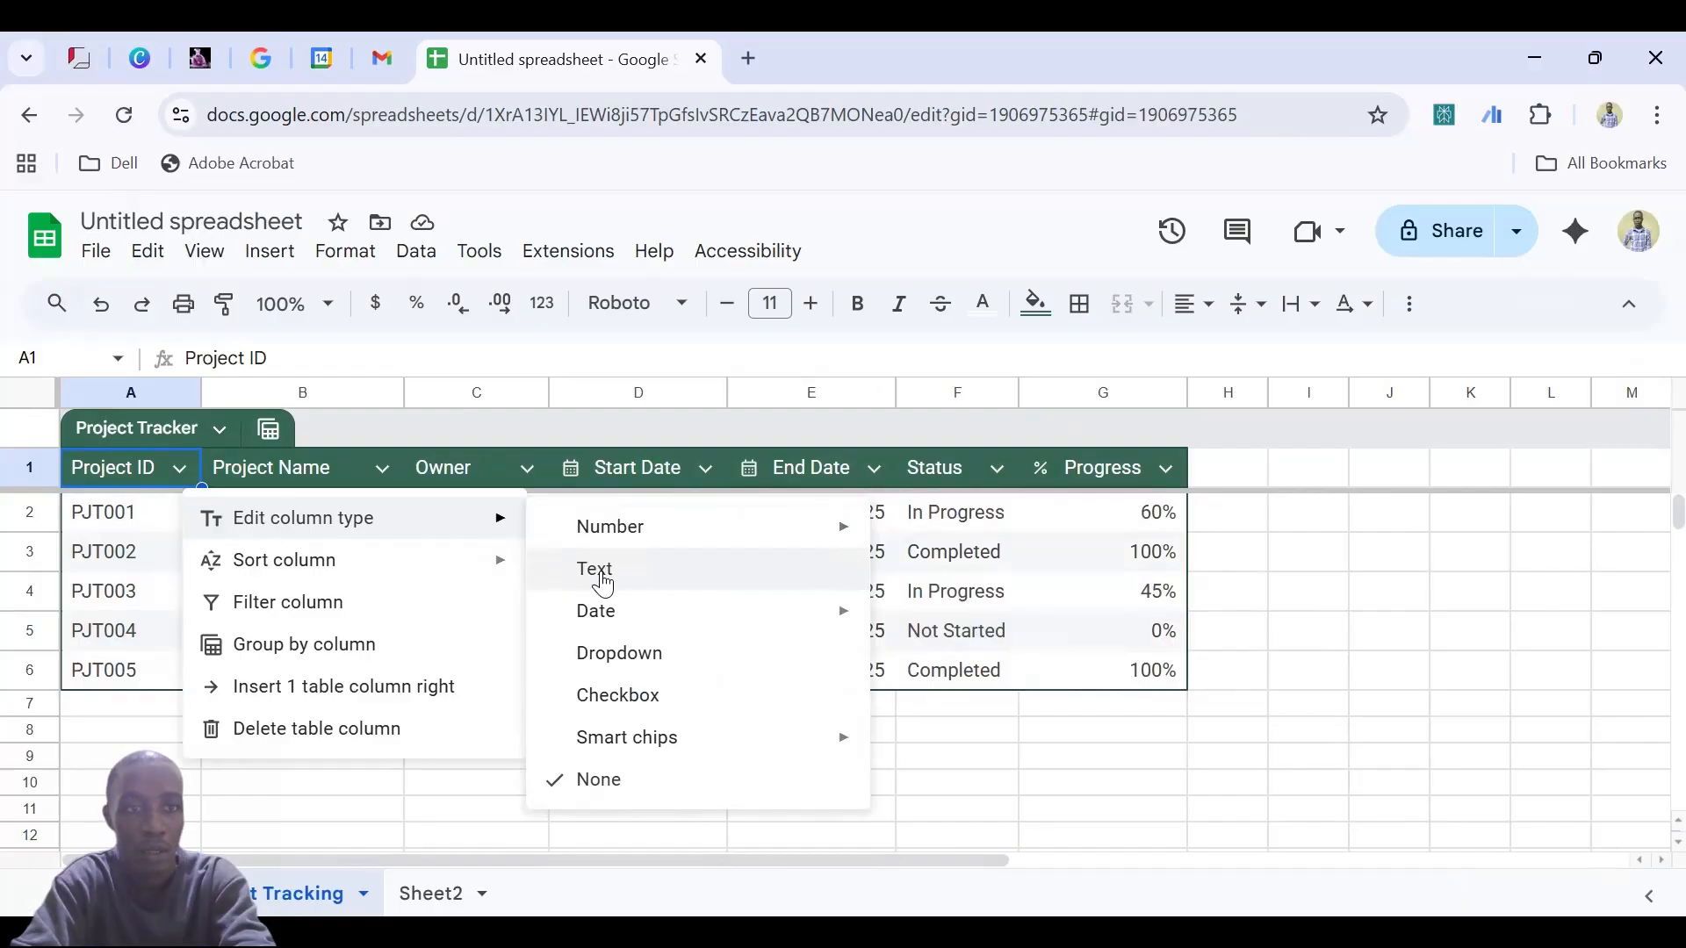
{"action": "left_click", "coordinate": [602, 582]}
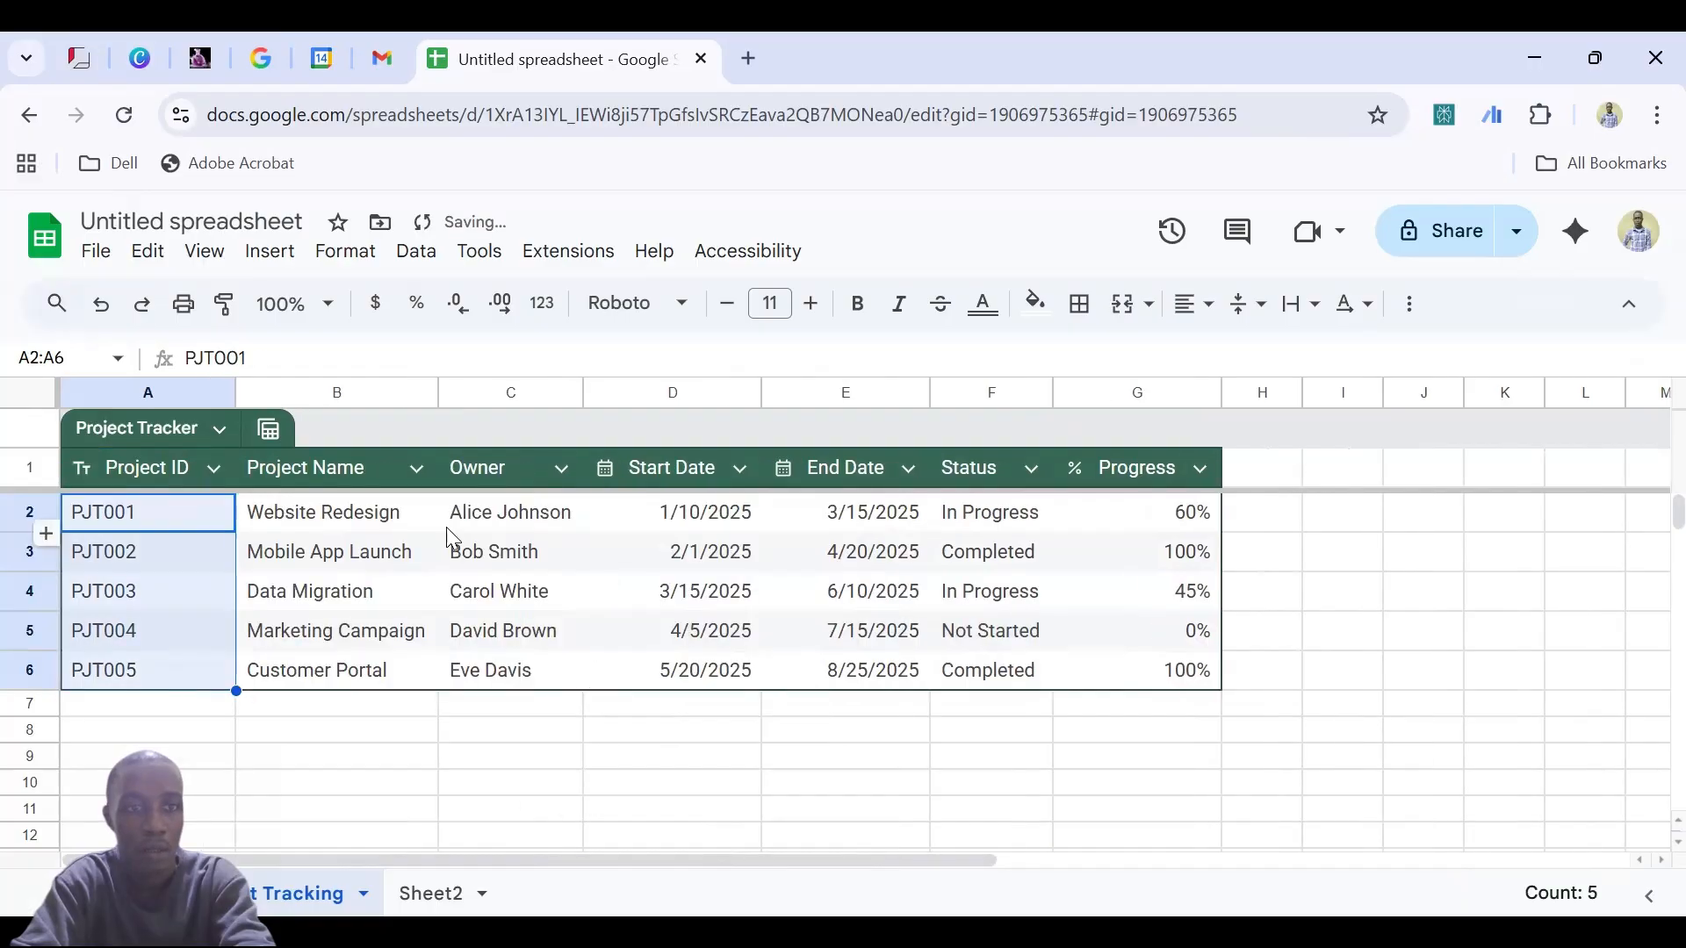
{"action": "left_click", "coordinate": [416, 471]}
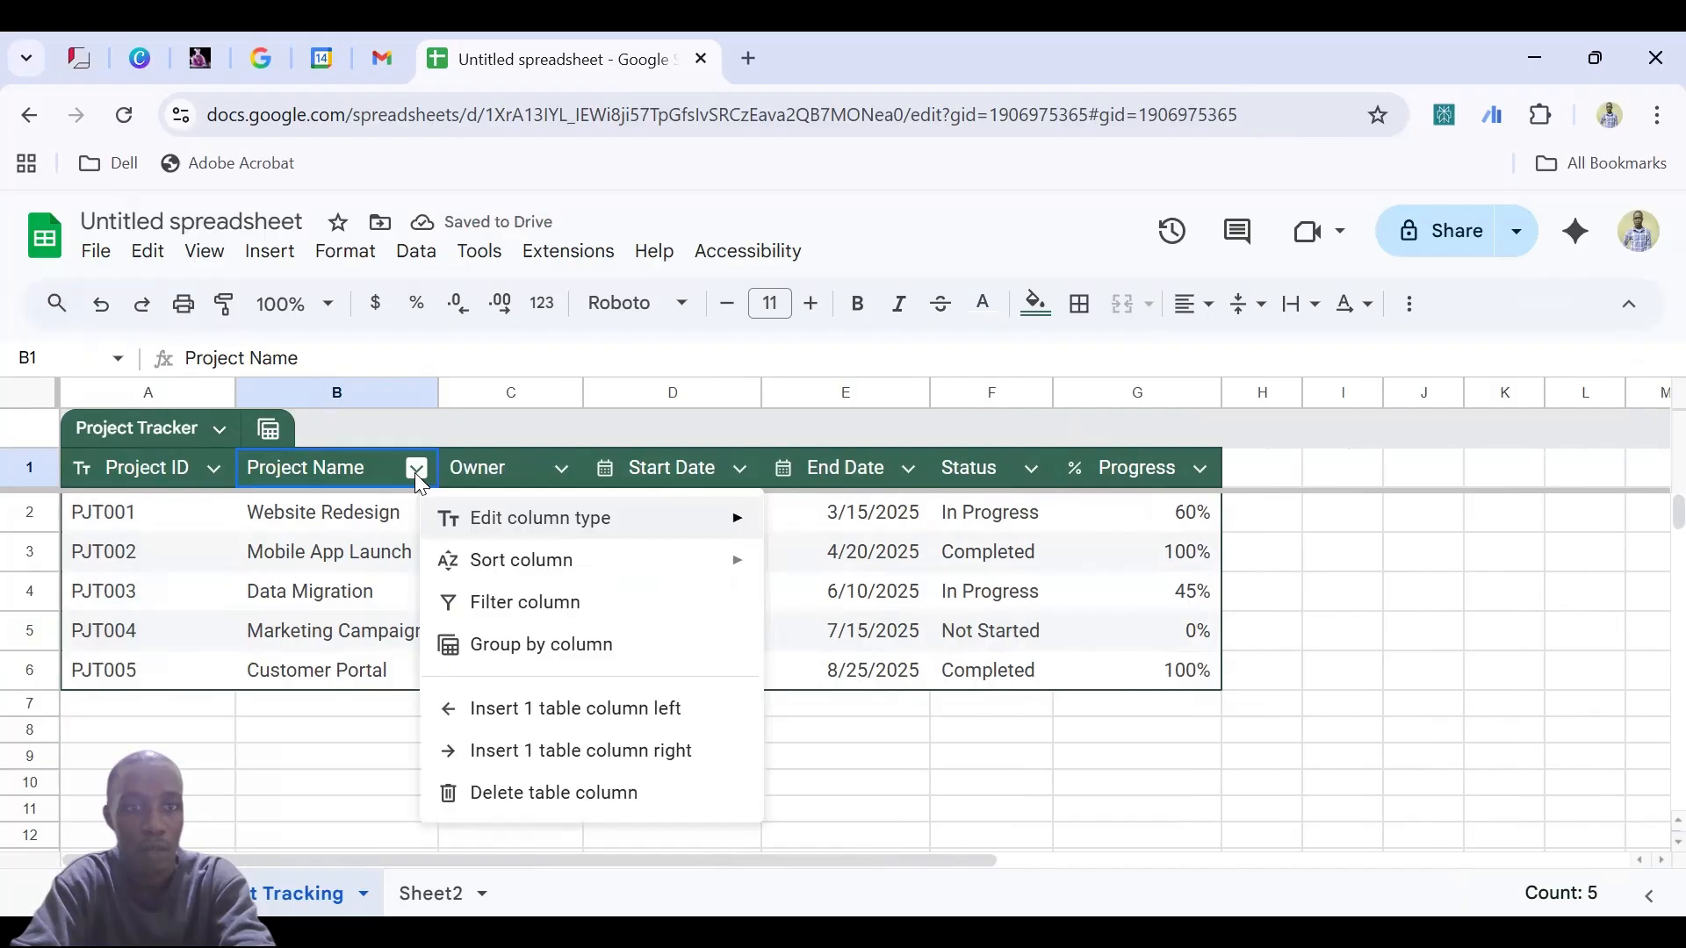
{"action": "mouse_move", "coordinate": [629, 518]}
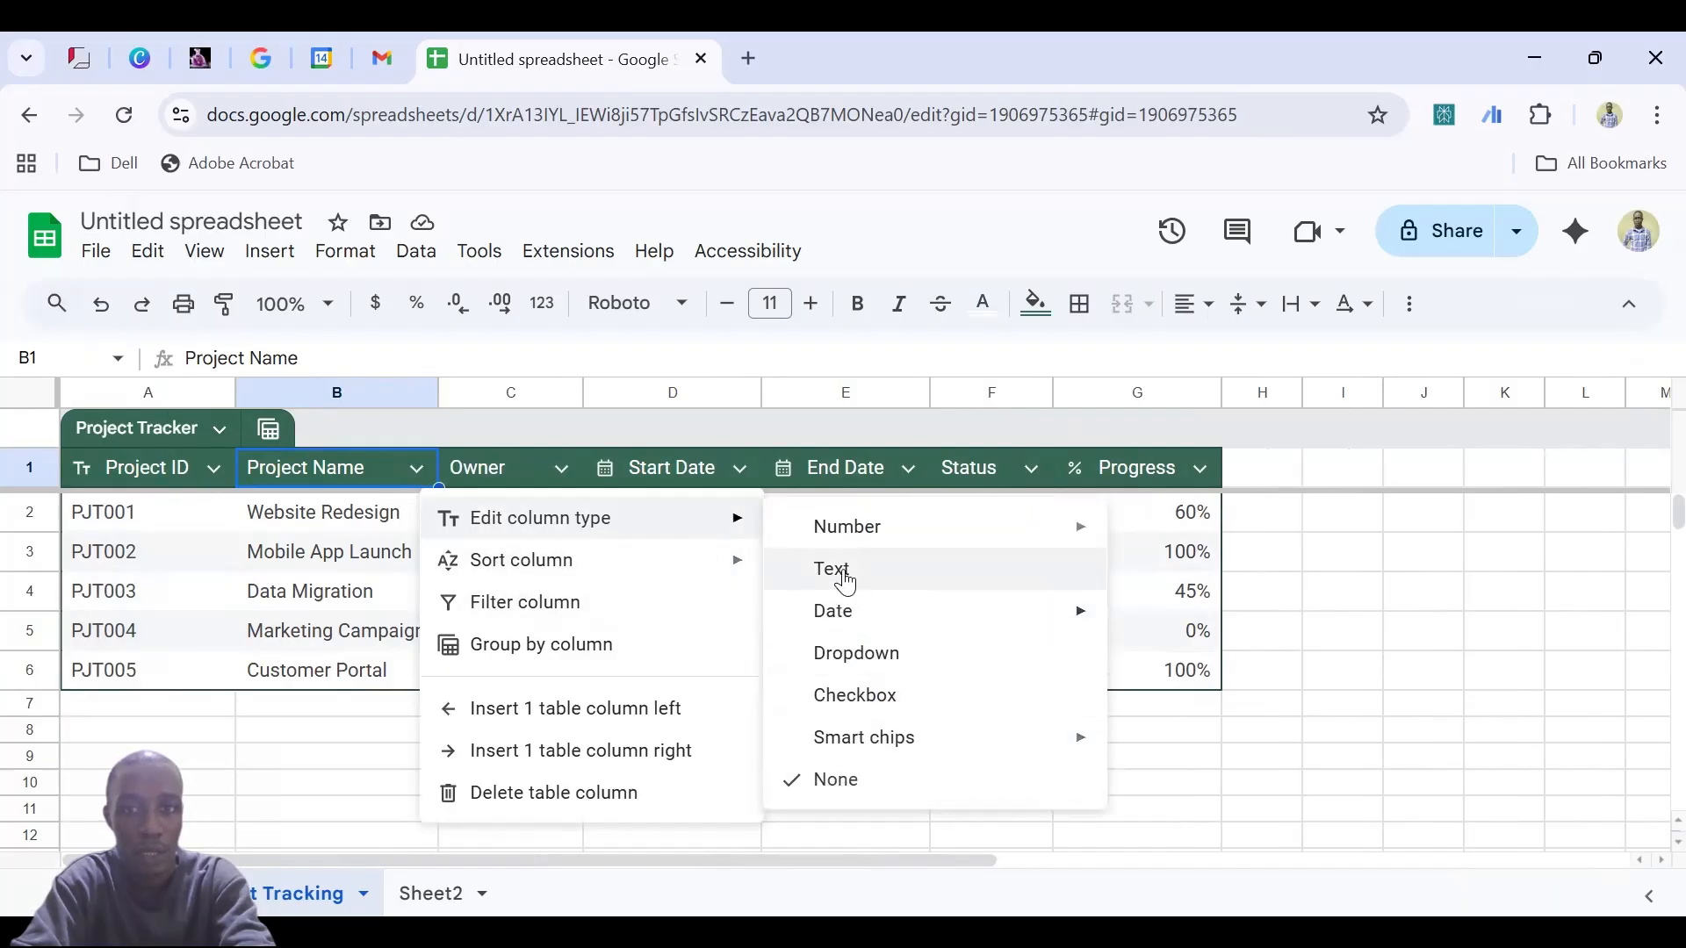
{"action": "left_click", "coordinate": [846, 579]}
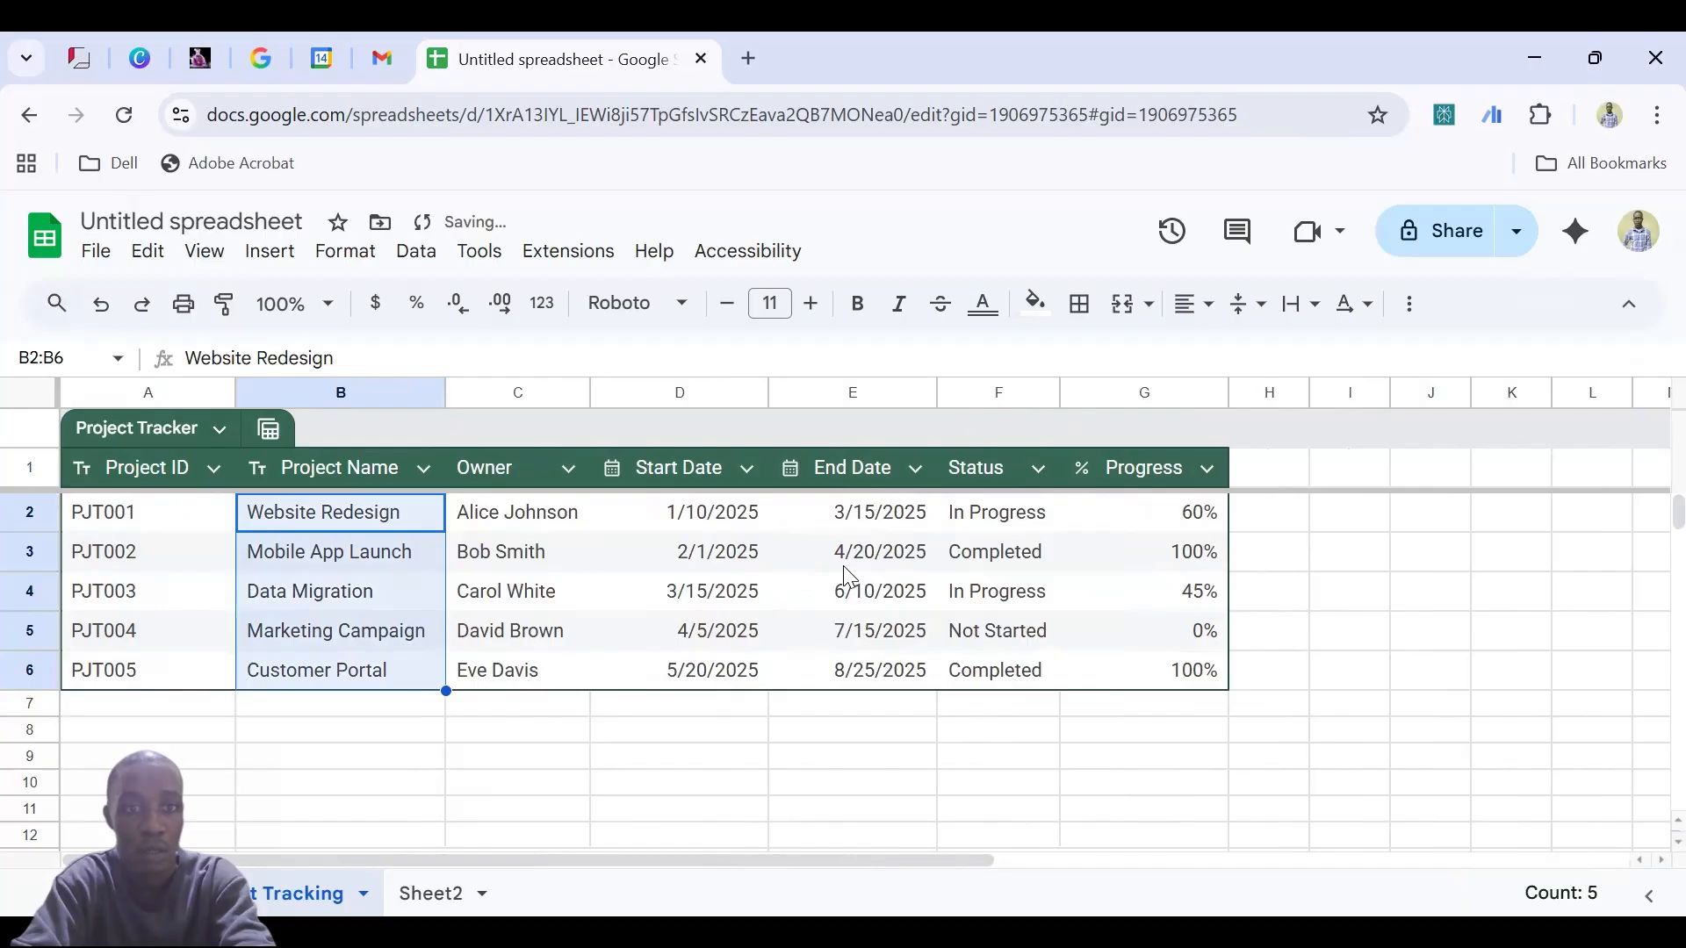
{"action": "left_click", "coordinate": [569, 469]}
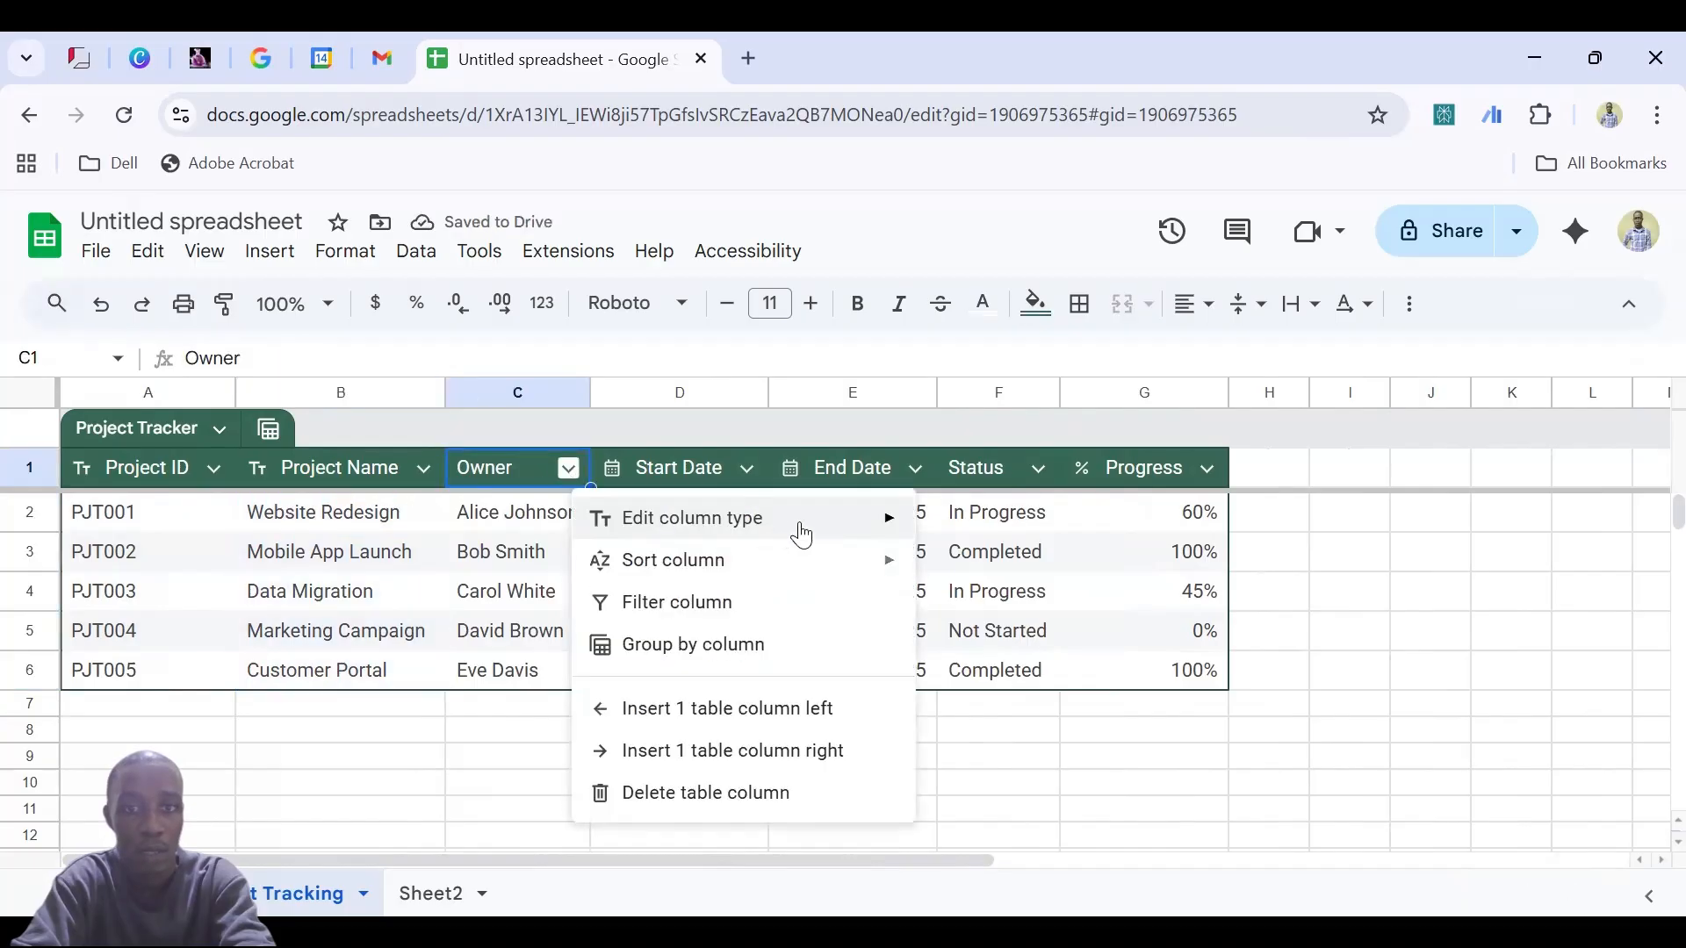
{"action": "mouse_move", "coordinate": [802, 532]}
{"action": "left_click", "coordinate": [962, 571]}
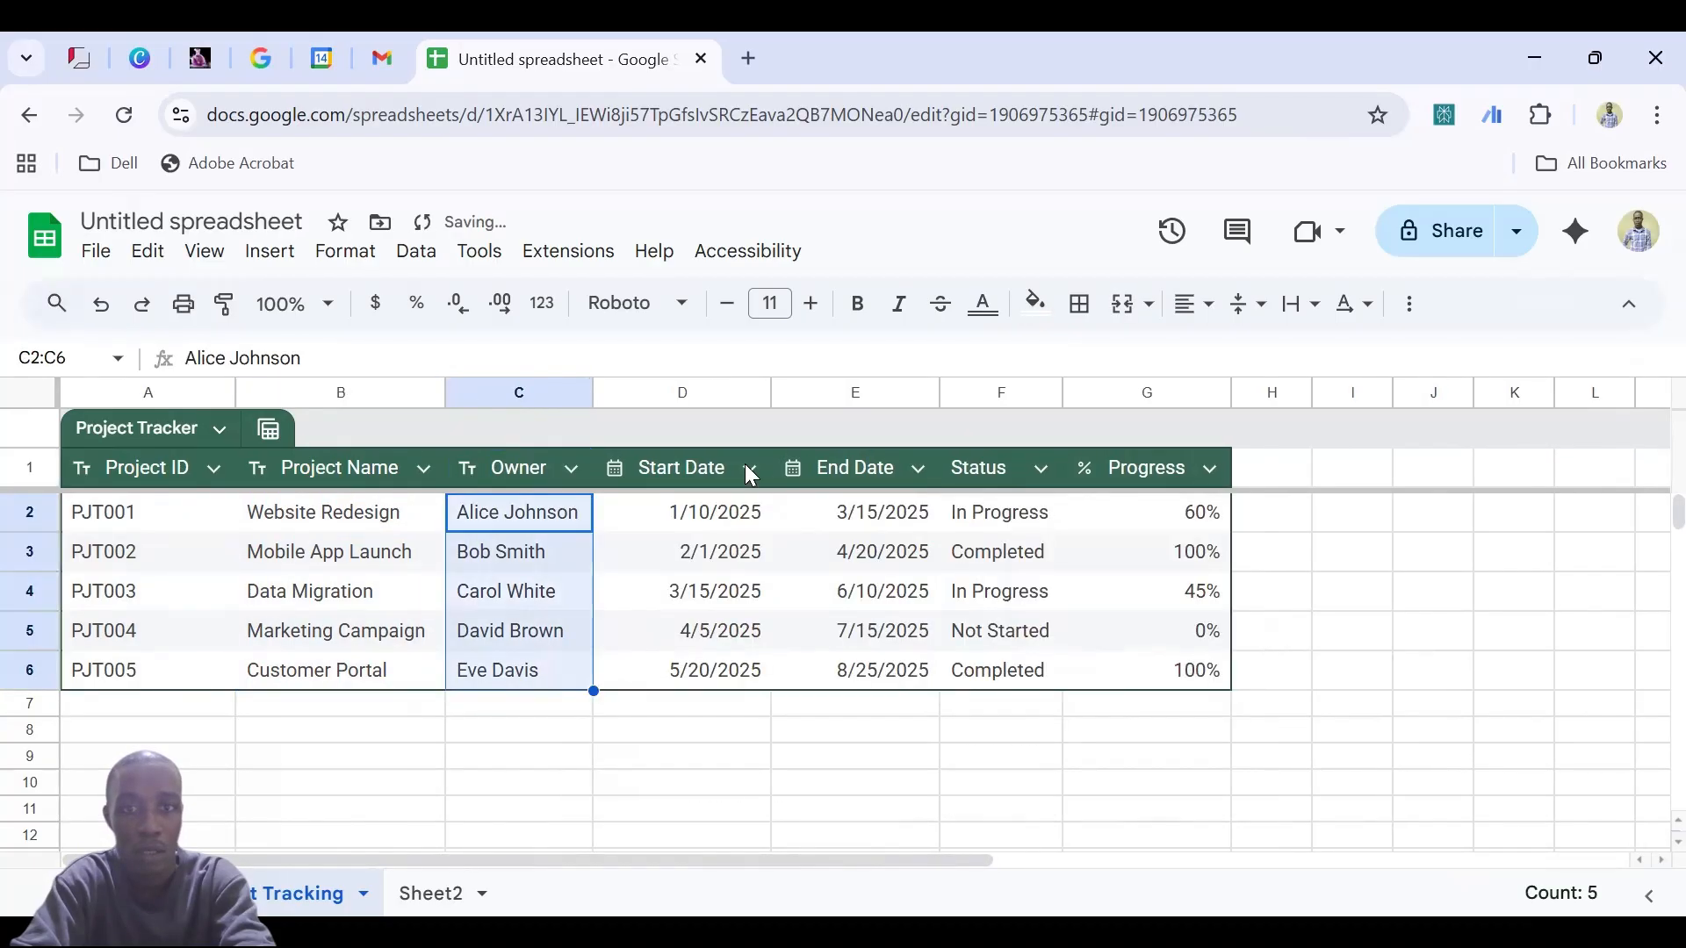
Check the column types assigned to the Start Date, End Date, Status and Progress columns
{"action": "left_click", "coordinate": [751, 471]}
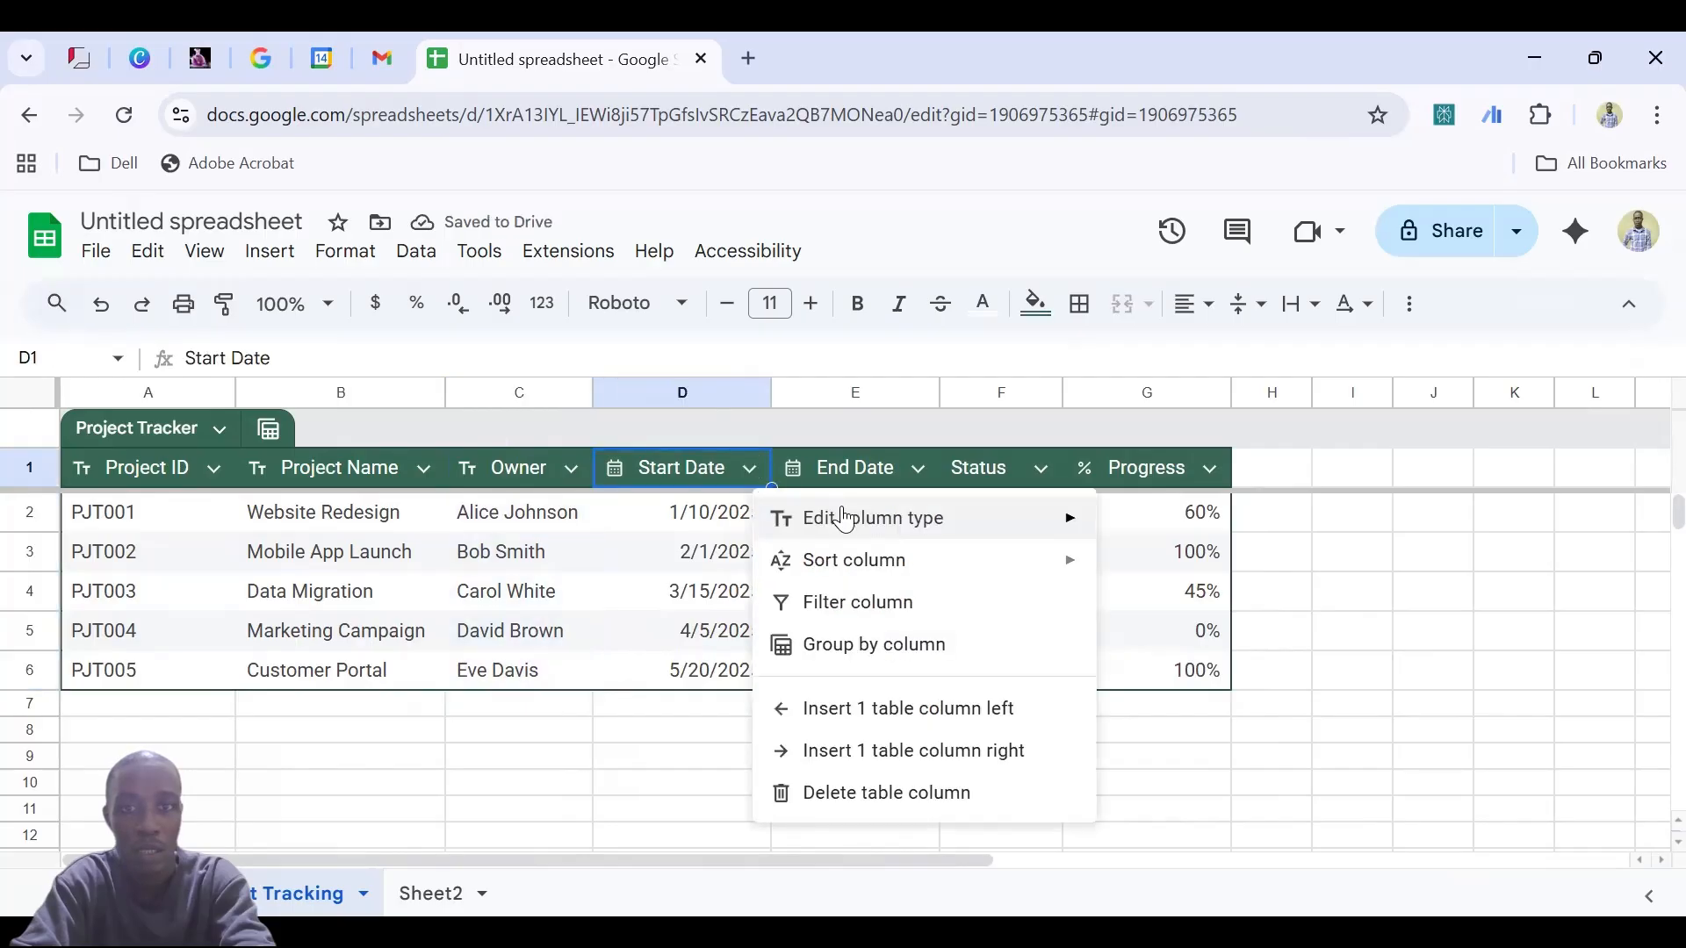
{"action": "mouse_move", "coordinate": [849, 525]}
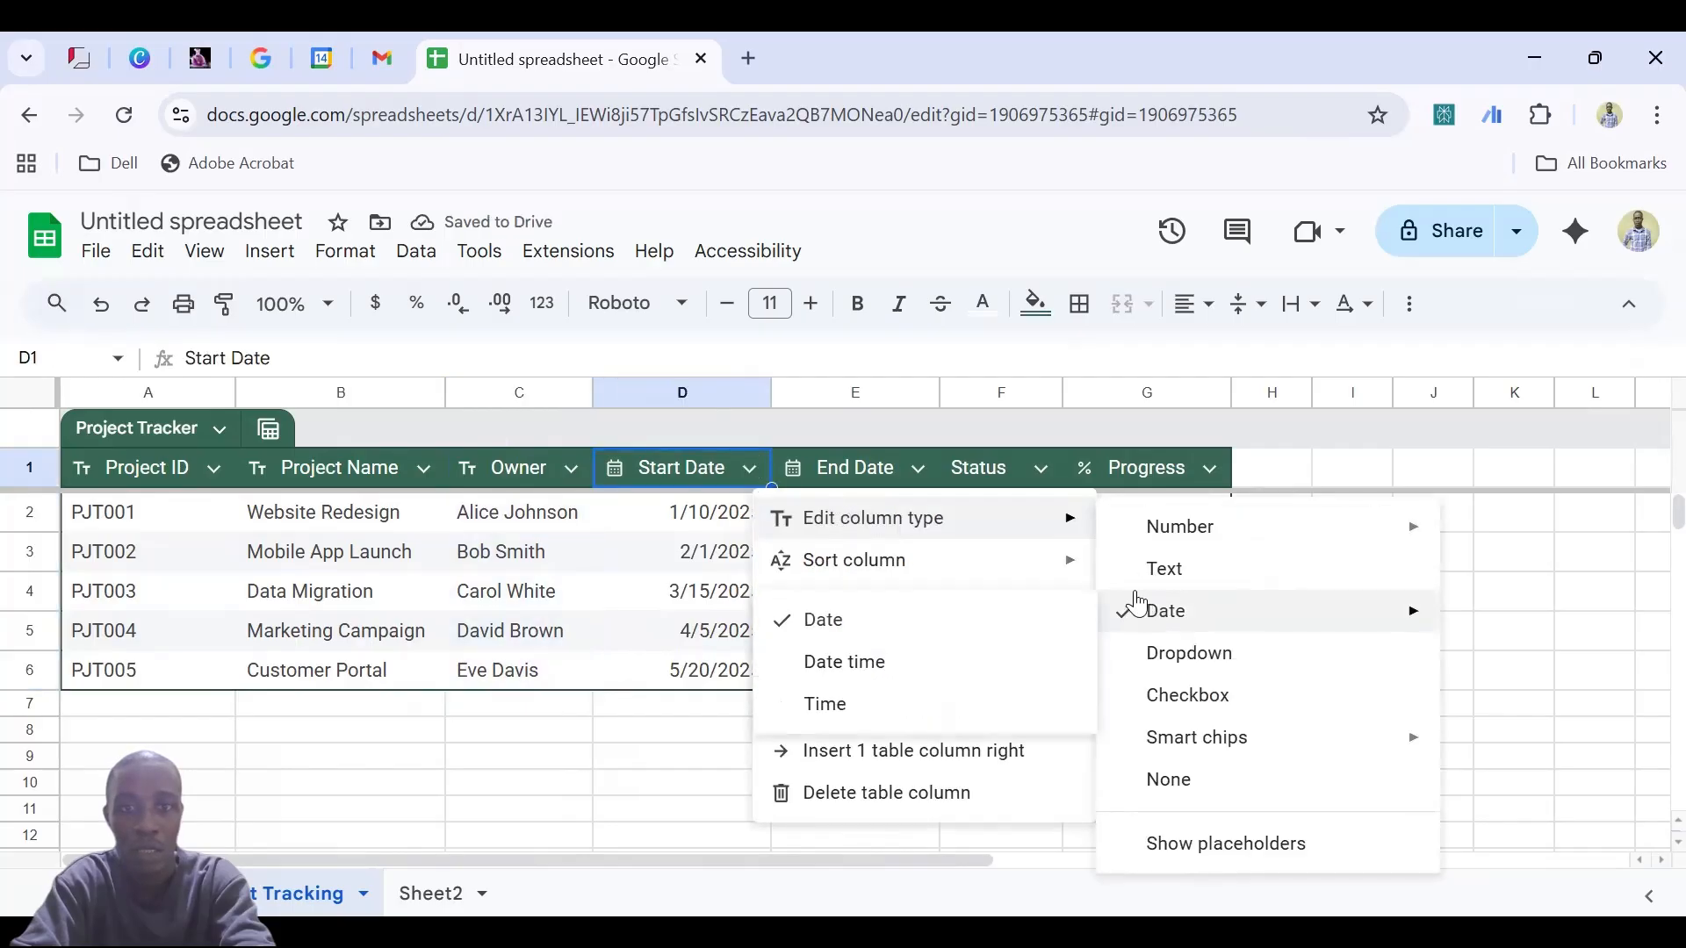
{"action": "left_click", "coordinate": [918, 468]}
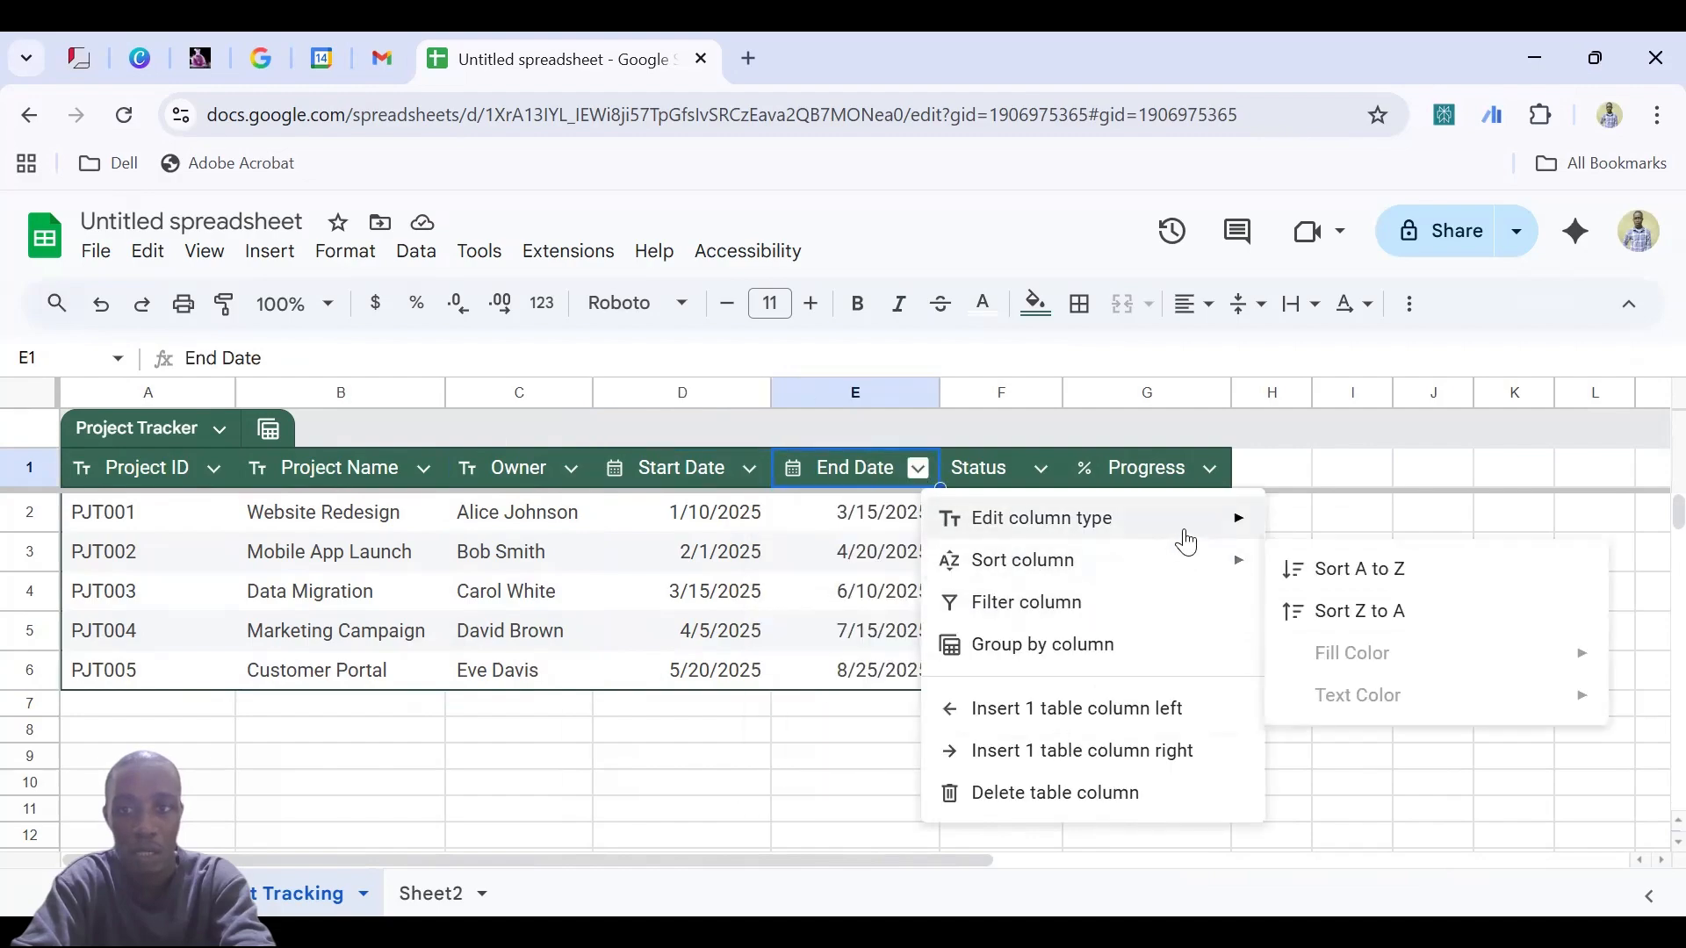
{"action": "left_click", "coordinate": [1049, 472]}
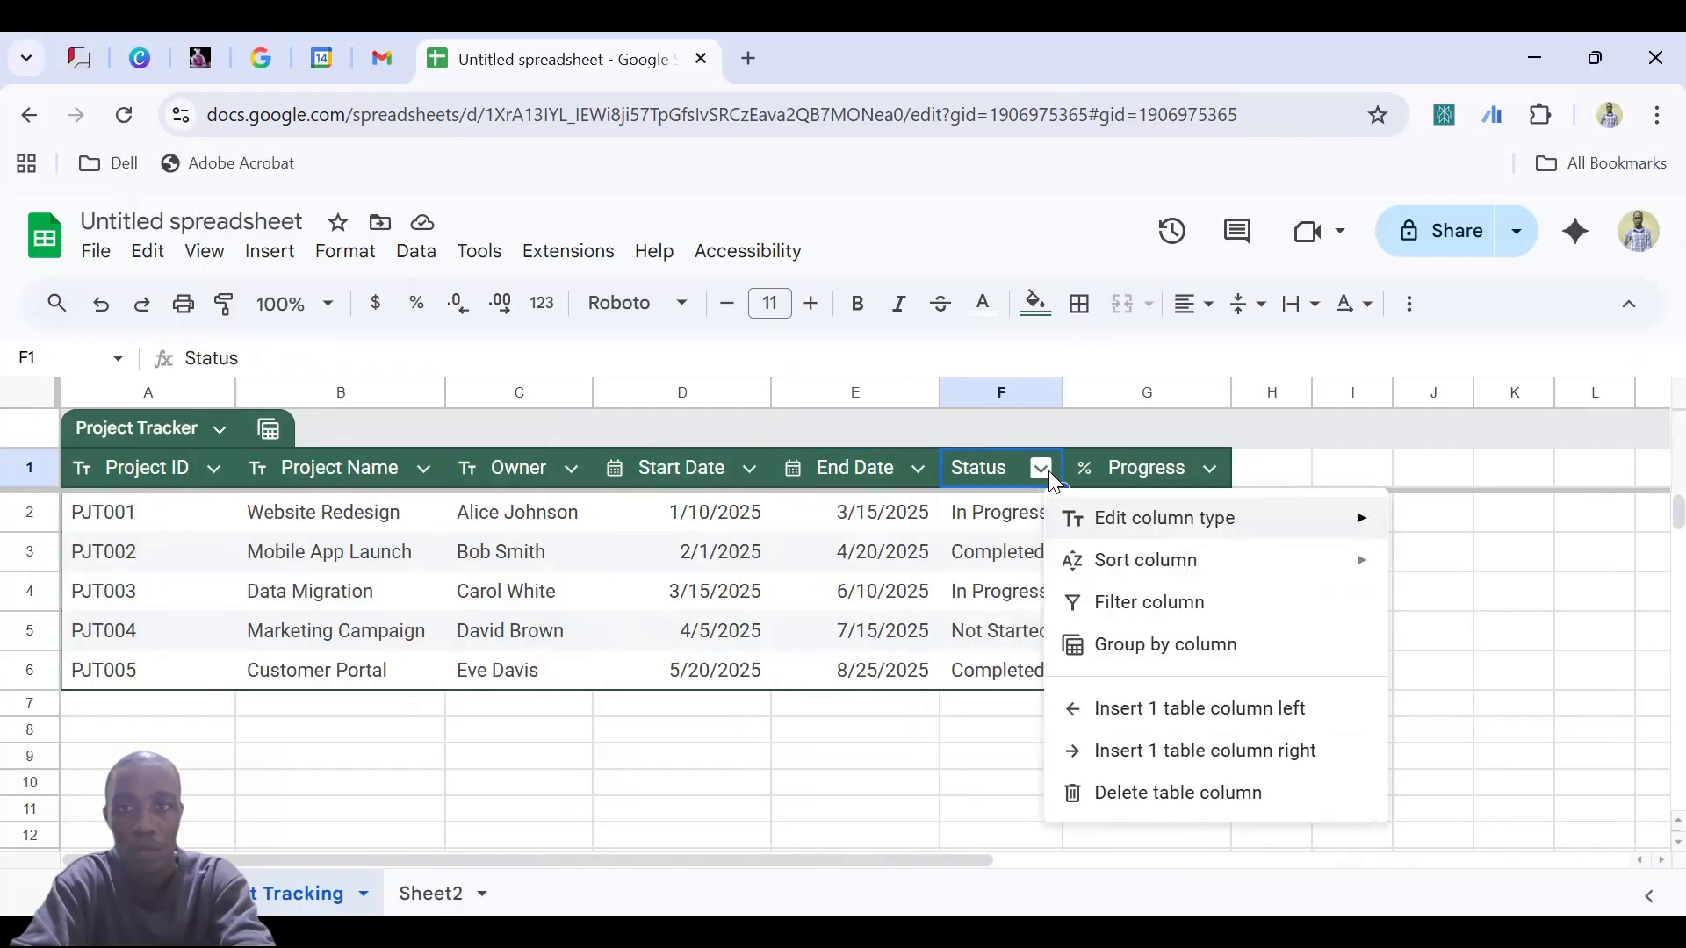
{"action": "mouse_move", "coordinate": [1273, 518]}
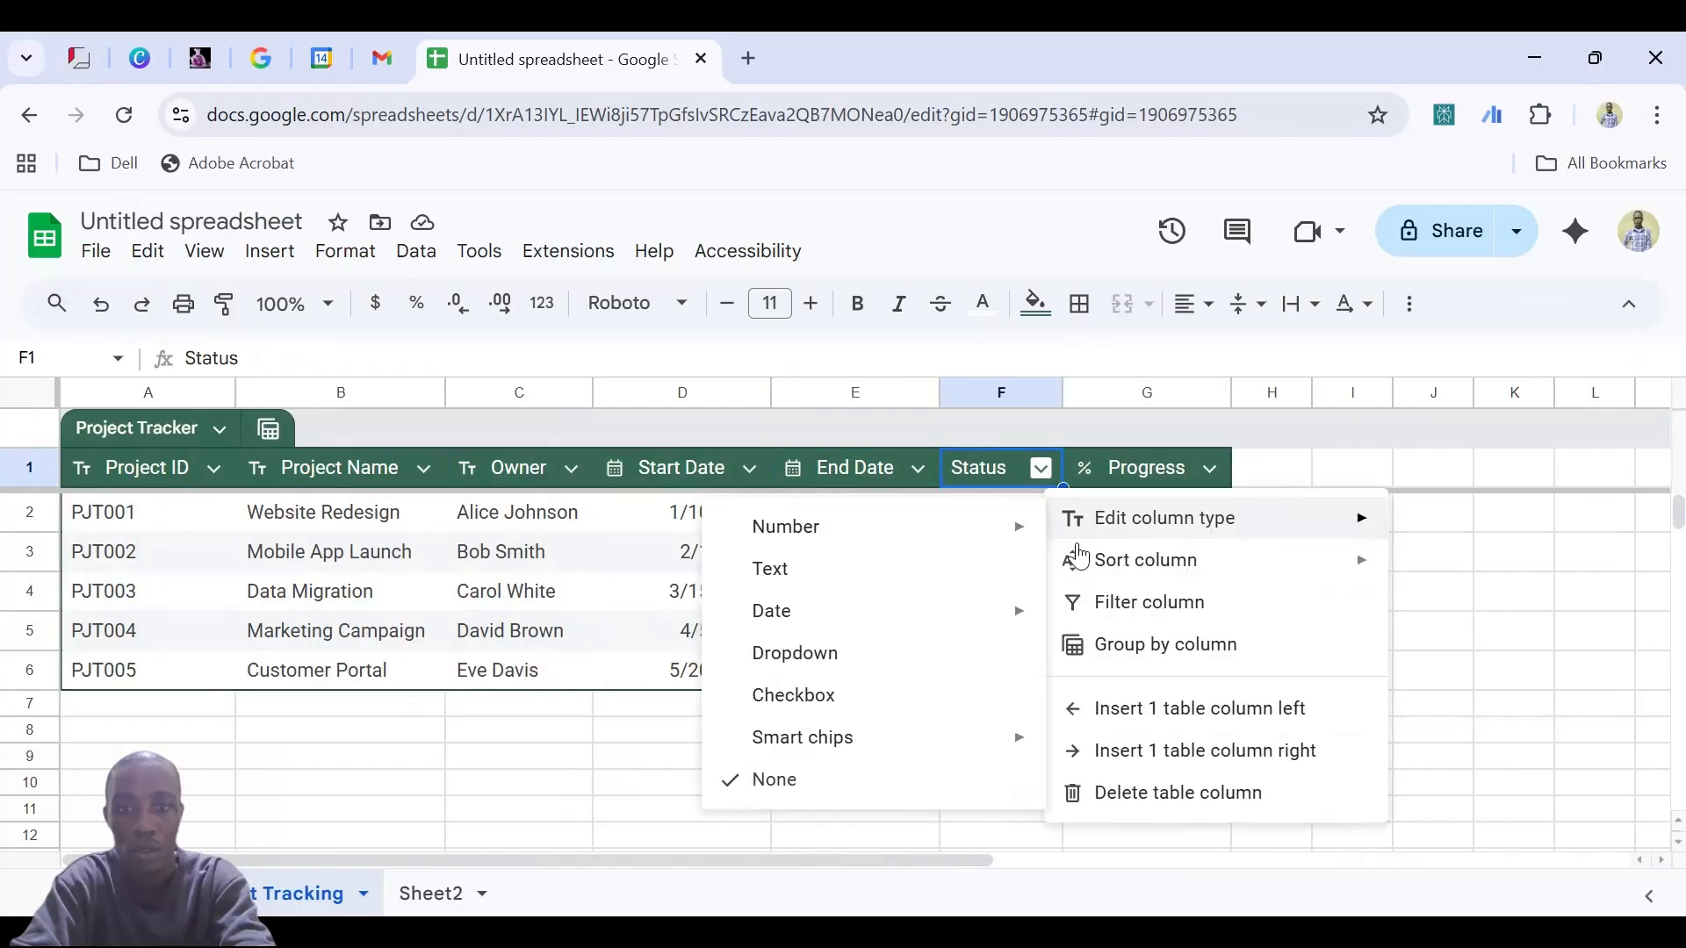
{"action": "left_click", "coordinate": [1197, 471]}
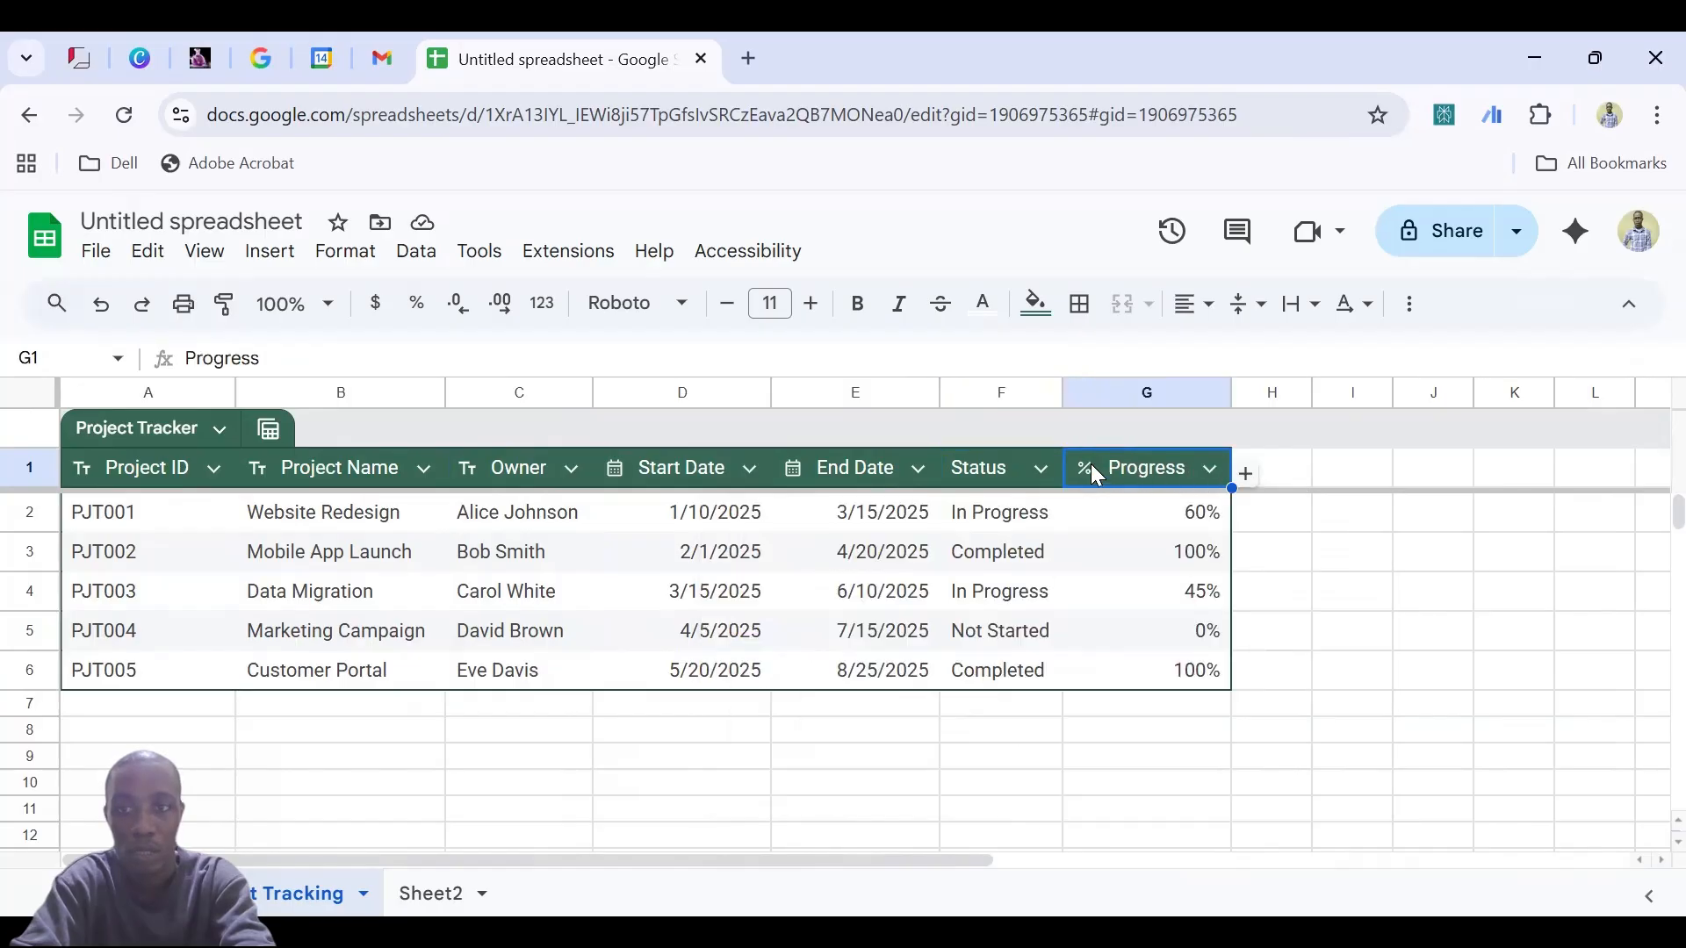
{"action": "left_click", "coordinate": [443, 529]}
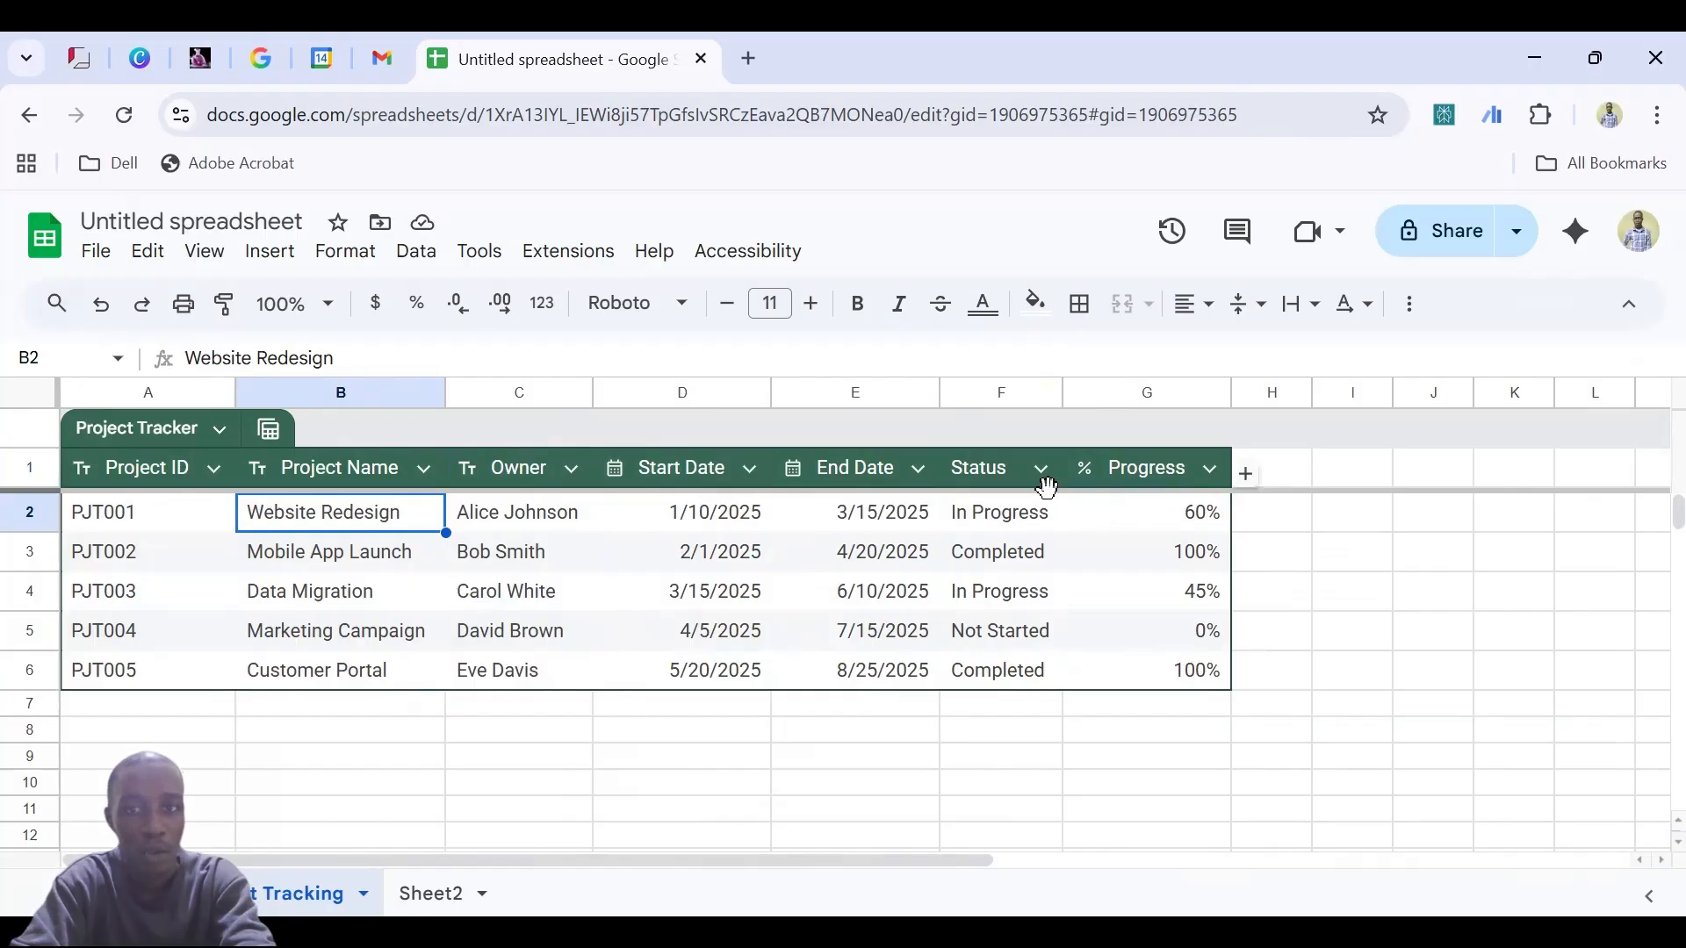
Change the Status column's type to Dropdown
{"action": "left_click", "coordinate": [989, 521]}
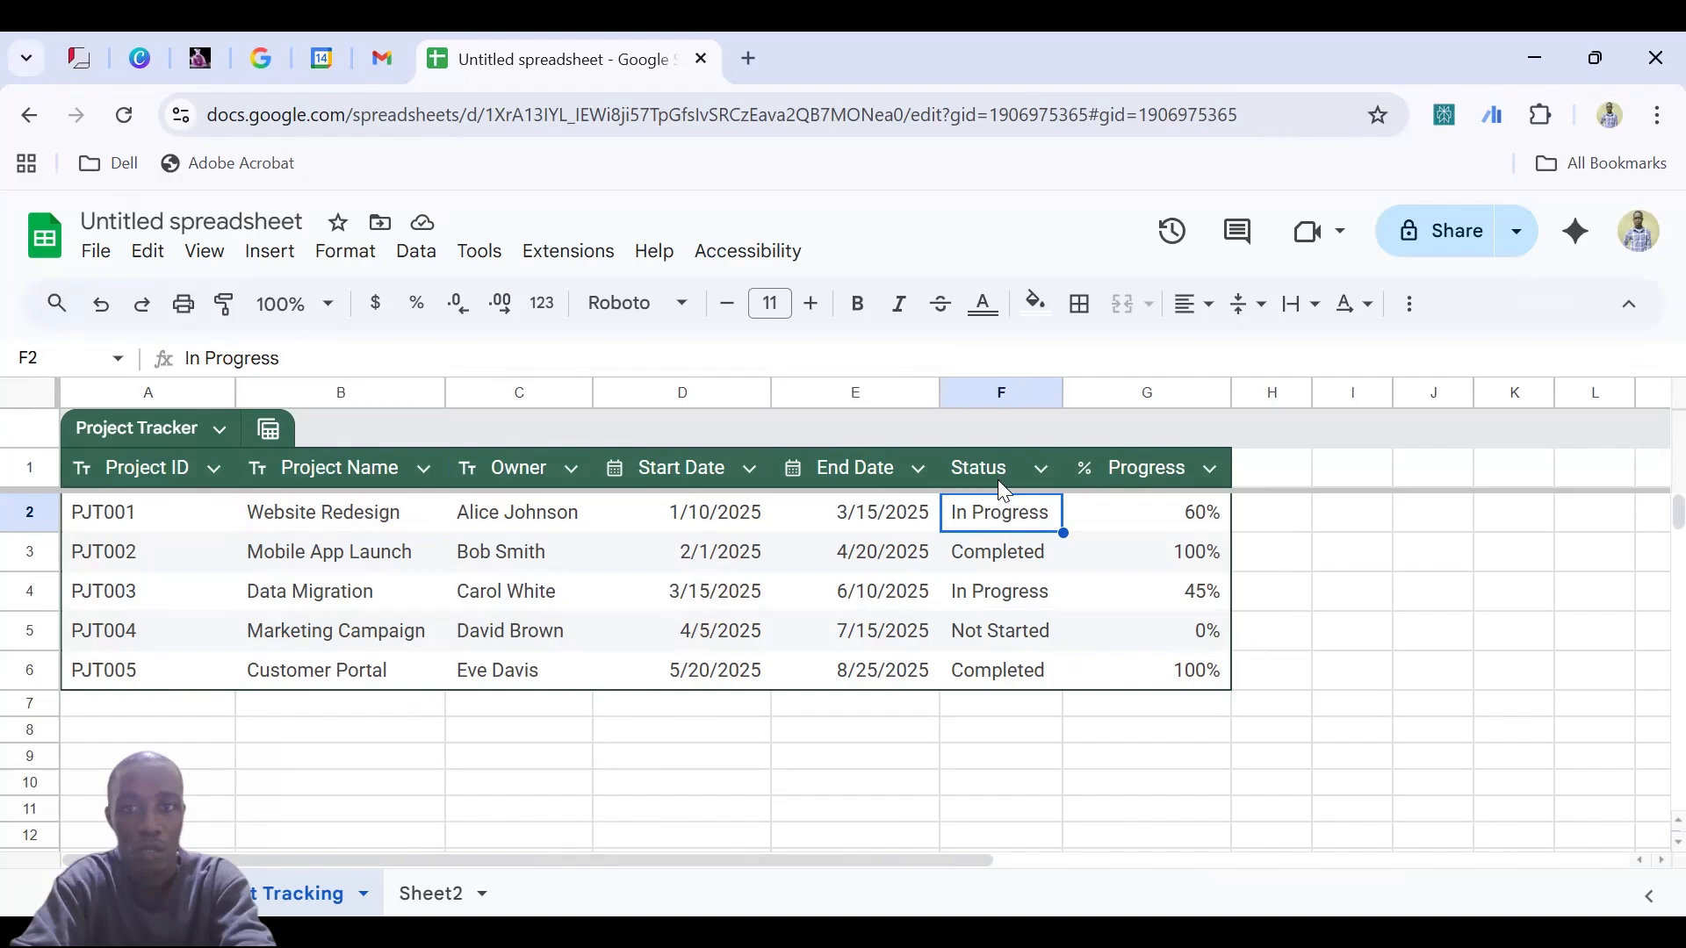
{"action": "left_click", "coordinate": [998, 480]}
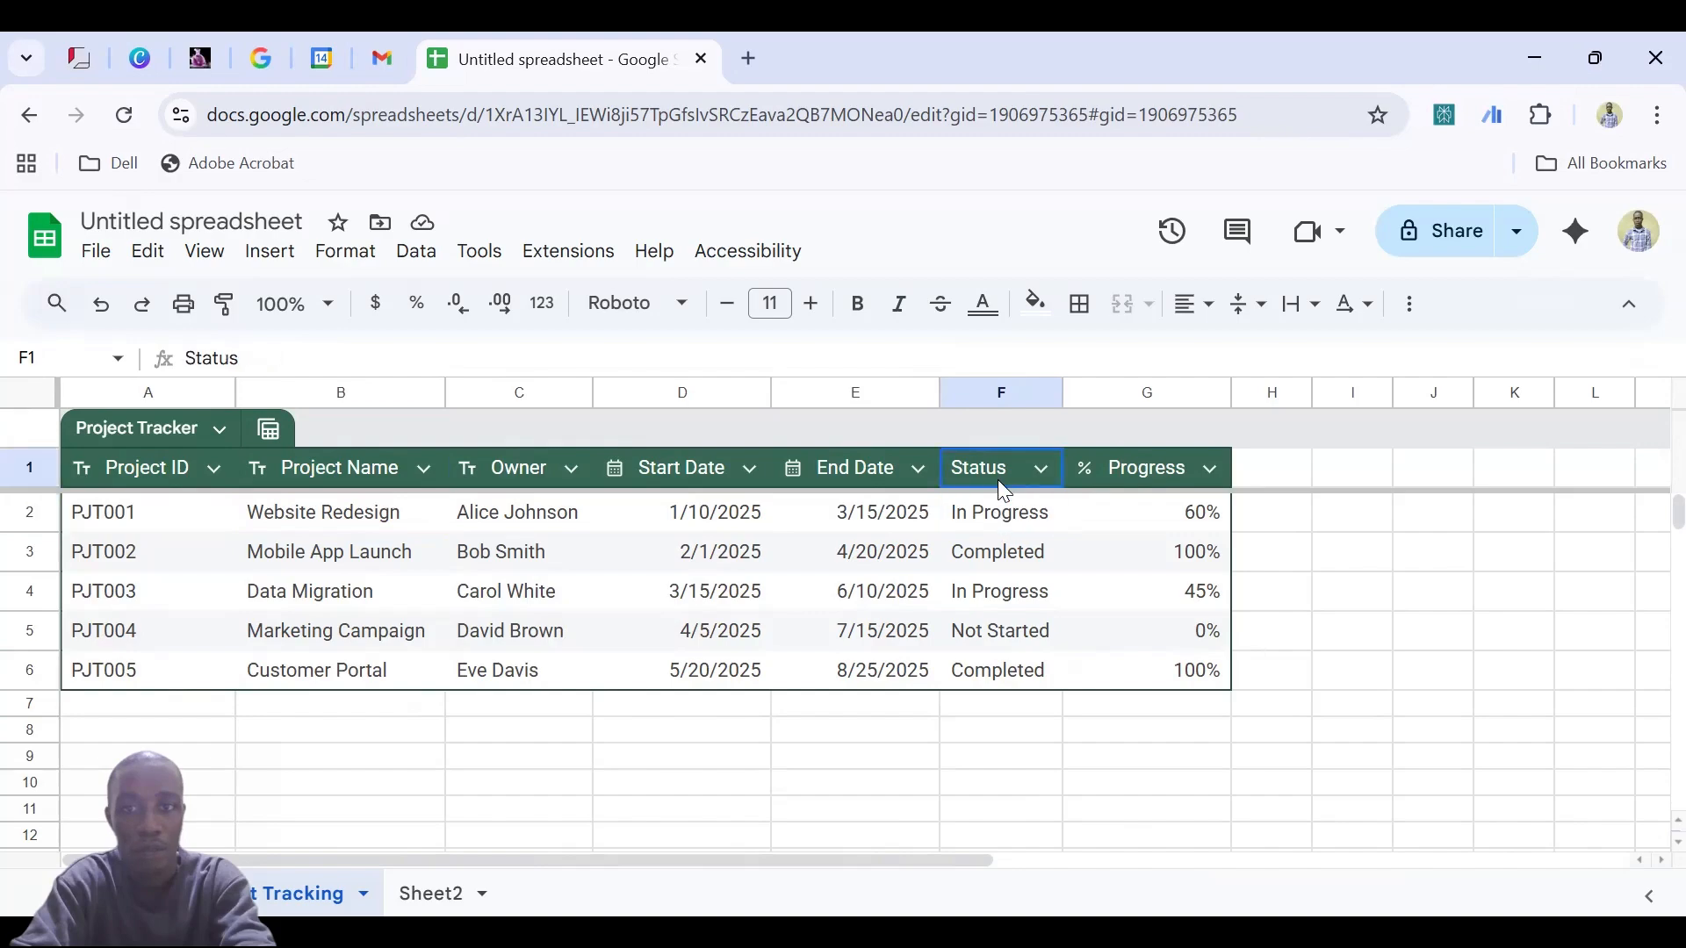
{"action": "left_click", "coordinate": [1044, 474]}
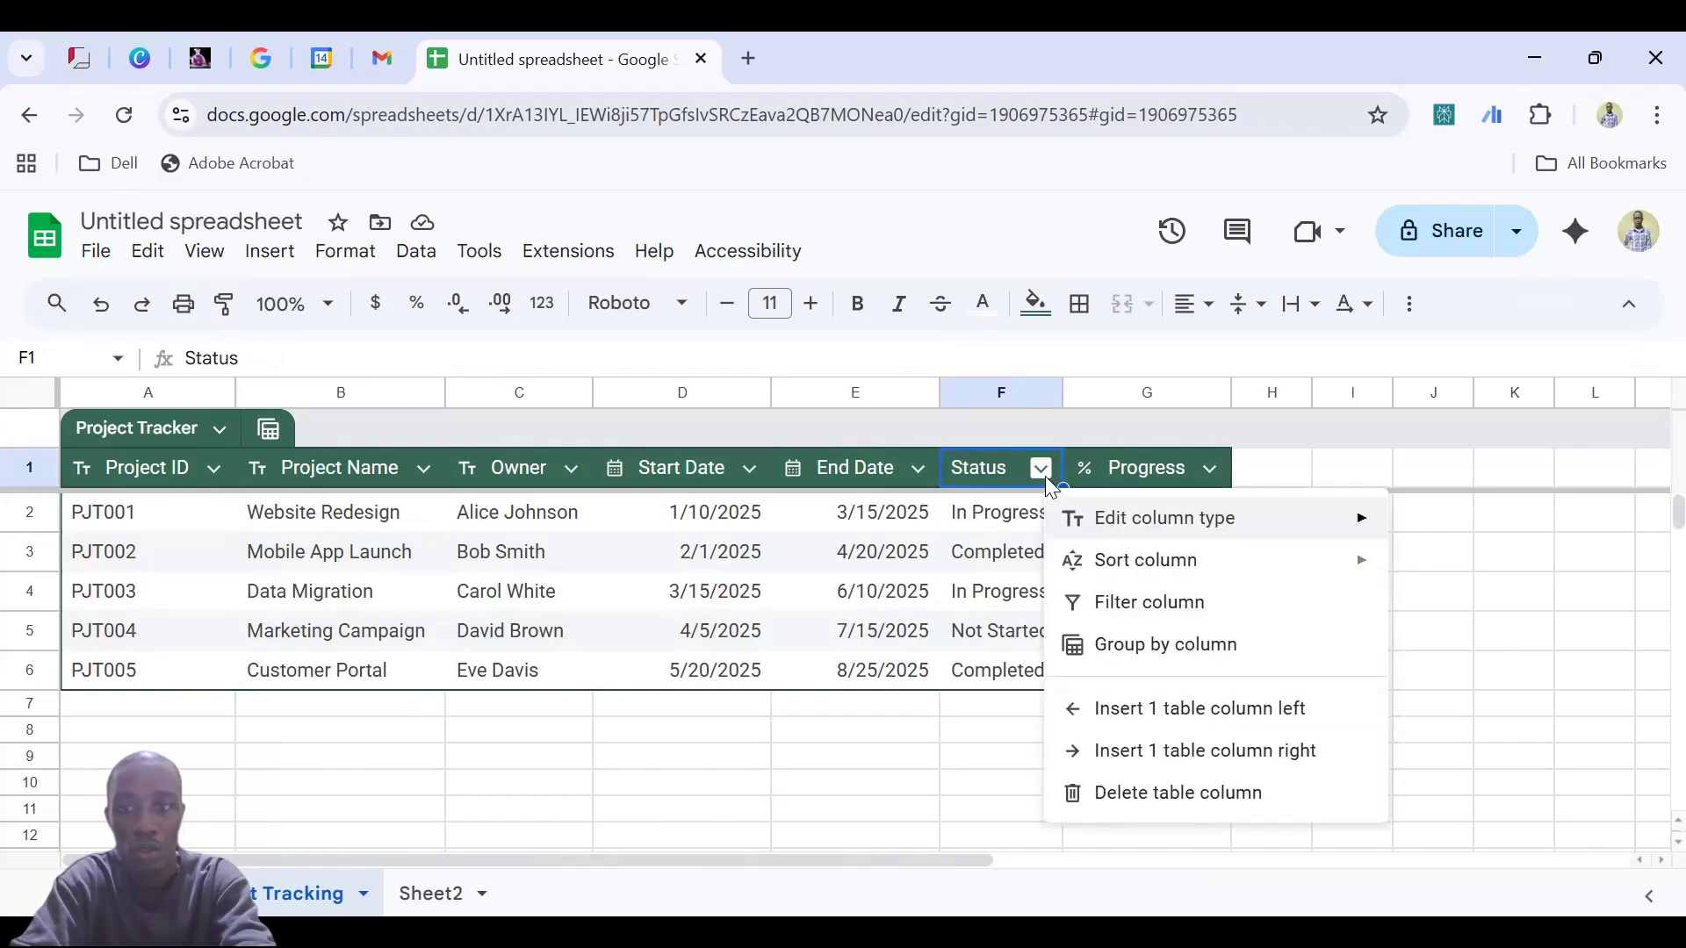
{"action": "mouse_move", "coordinate": [1124, 572]}
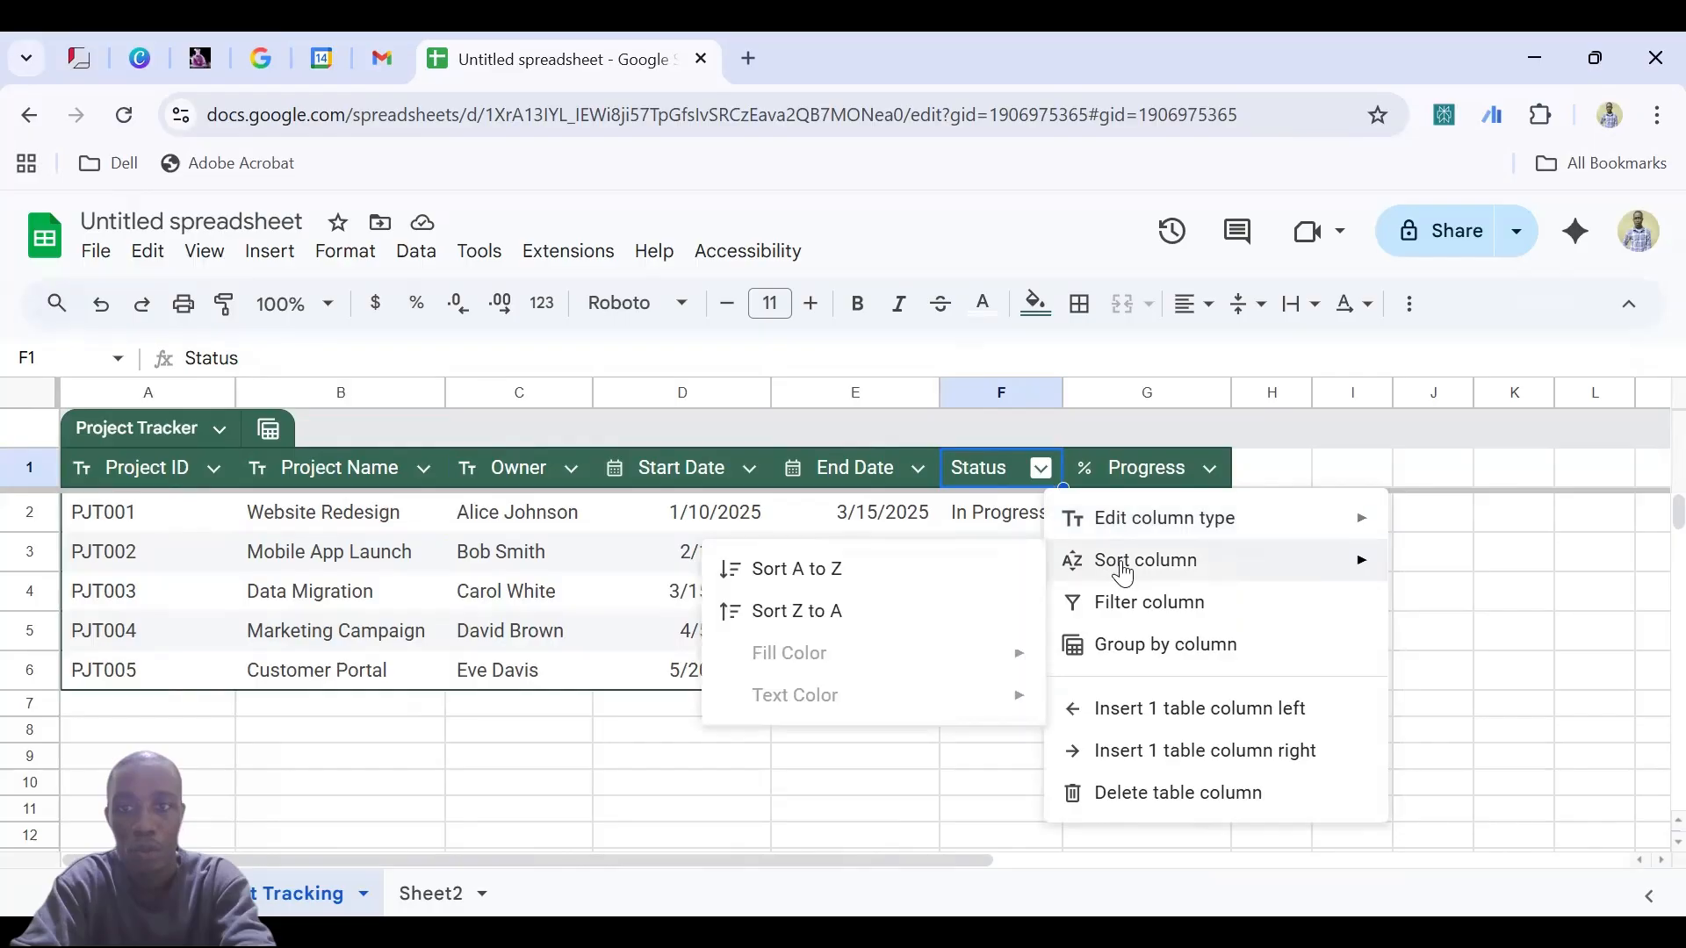
{"action": "mouse_move", "coordinate": [1128, 520]}
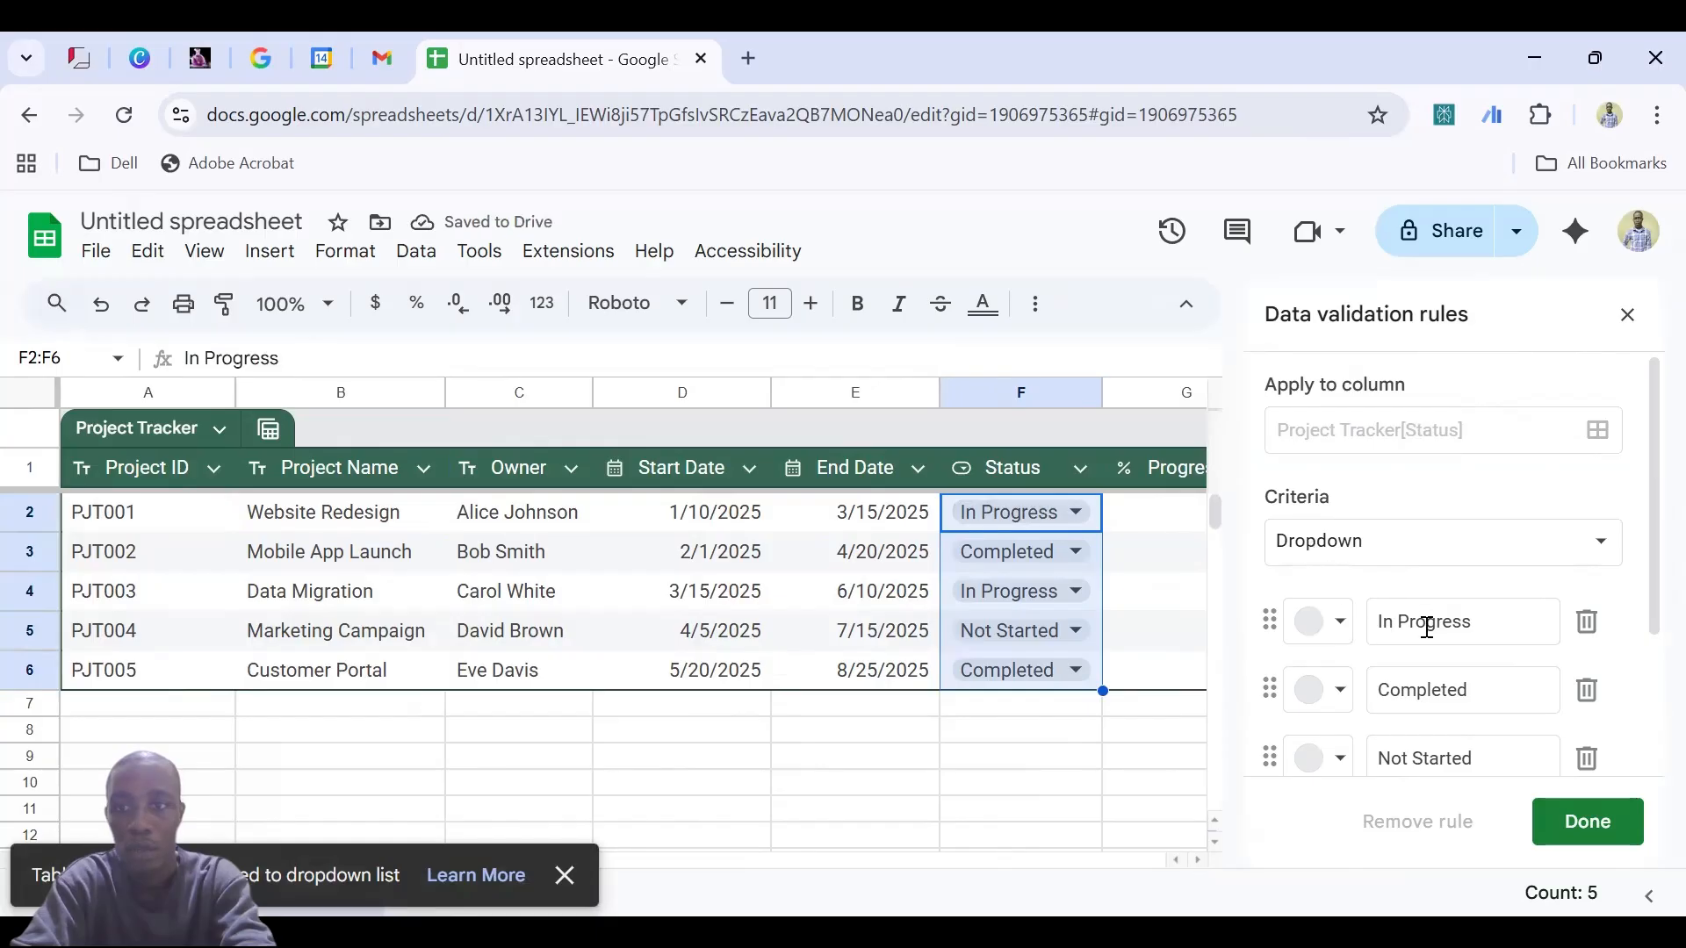
Color the Status options light yellow for In Progress, dark green for Completed and dark red for Not Started, and check the list in F2
{"action": "left_click", "coordinate": [1332, 630]}
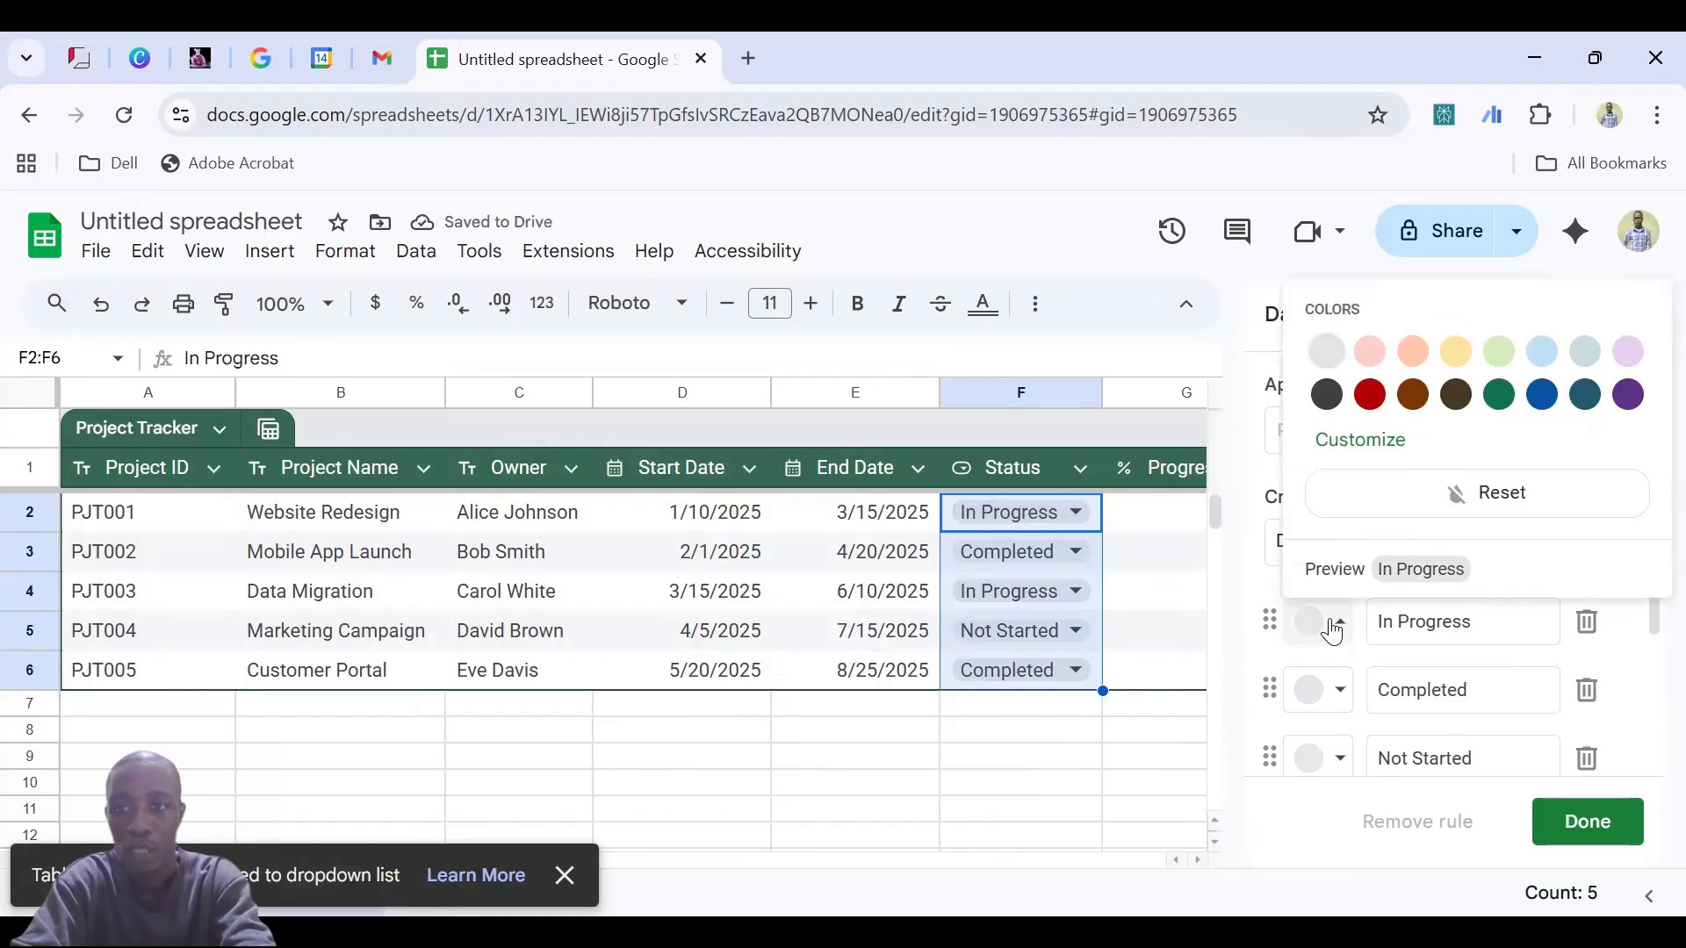
{"action": "left_click", "coordinate": [1454, 355]}
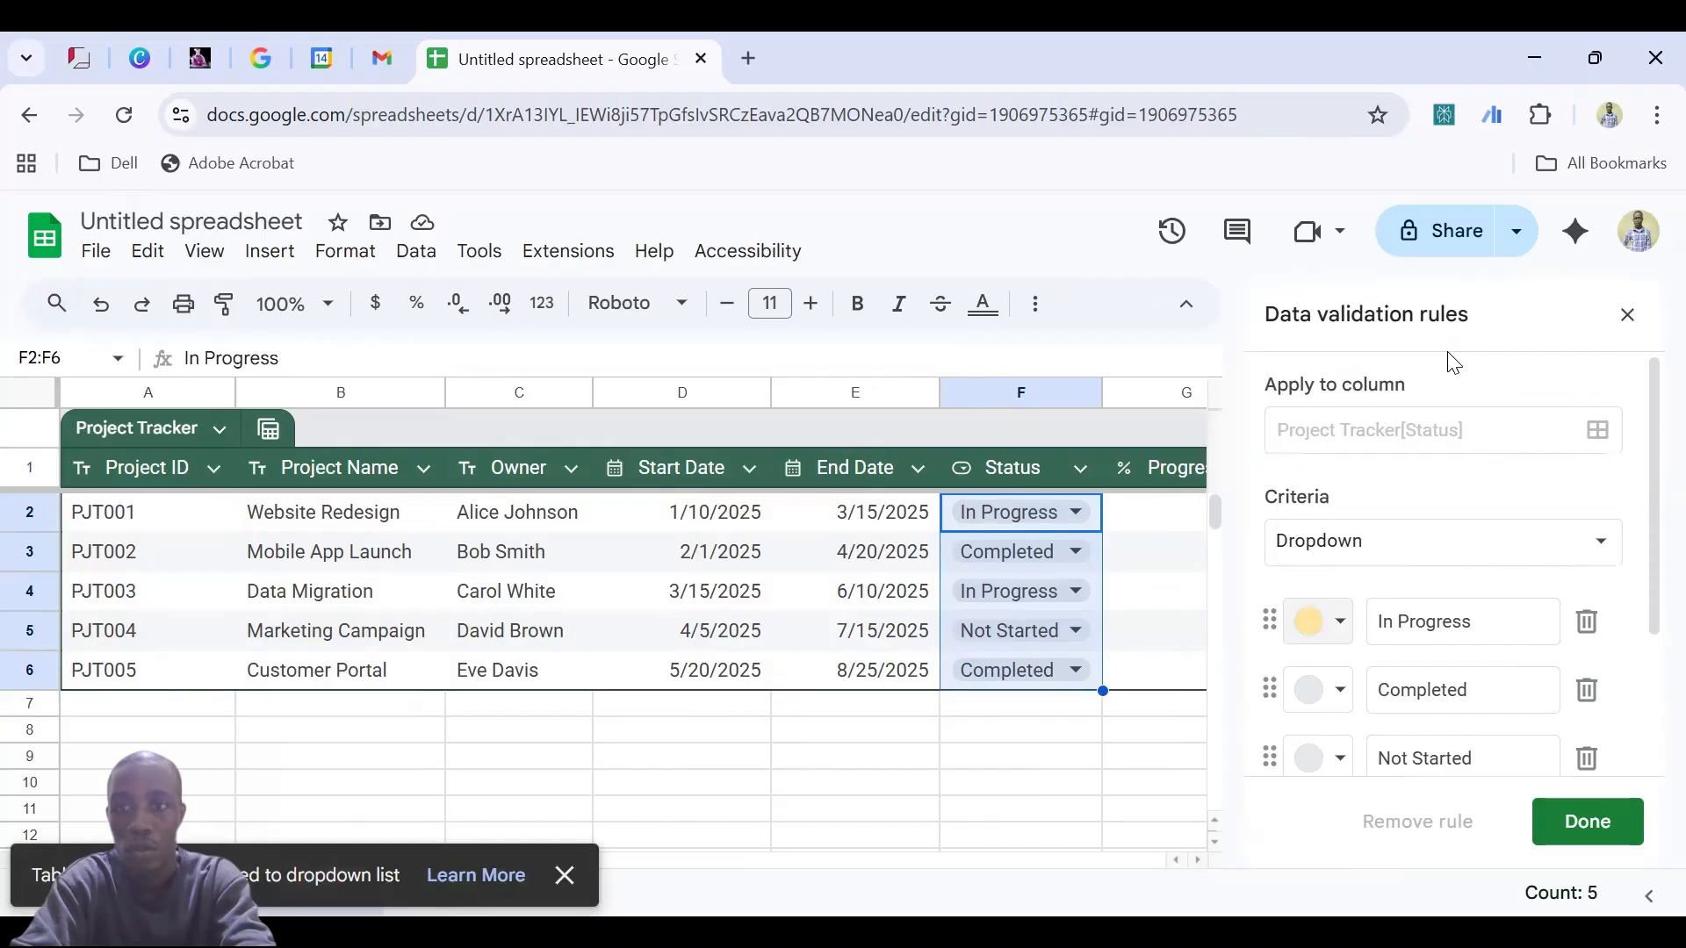
{"action": "left_click", "coordinate": [1319, 696]}
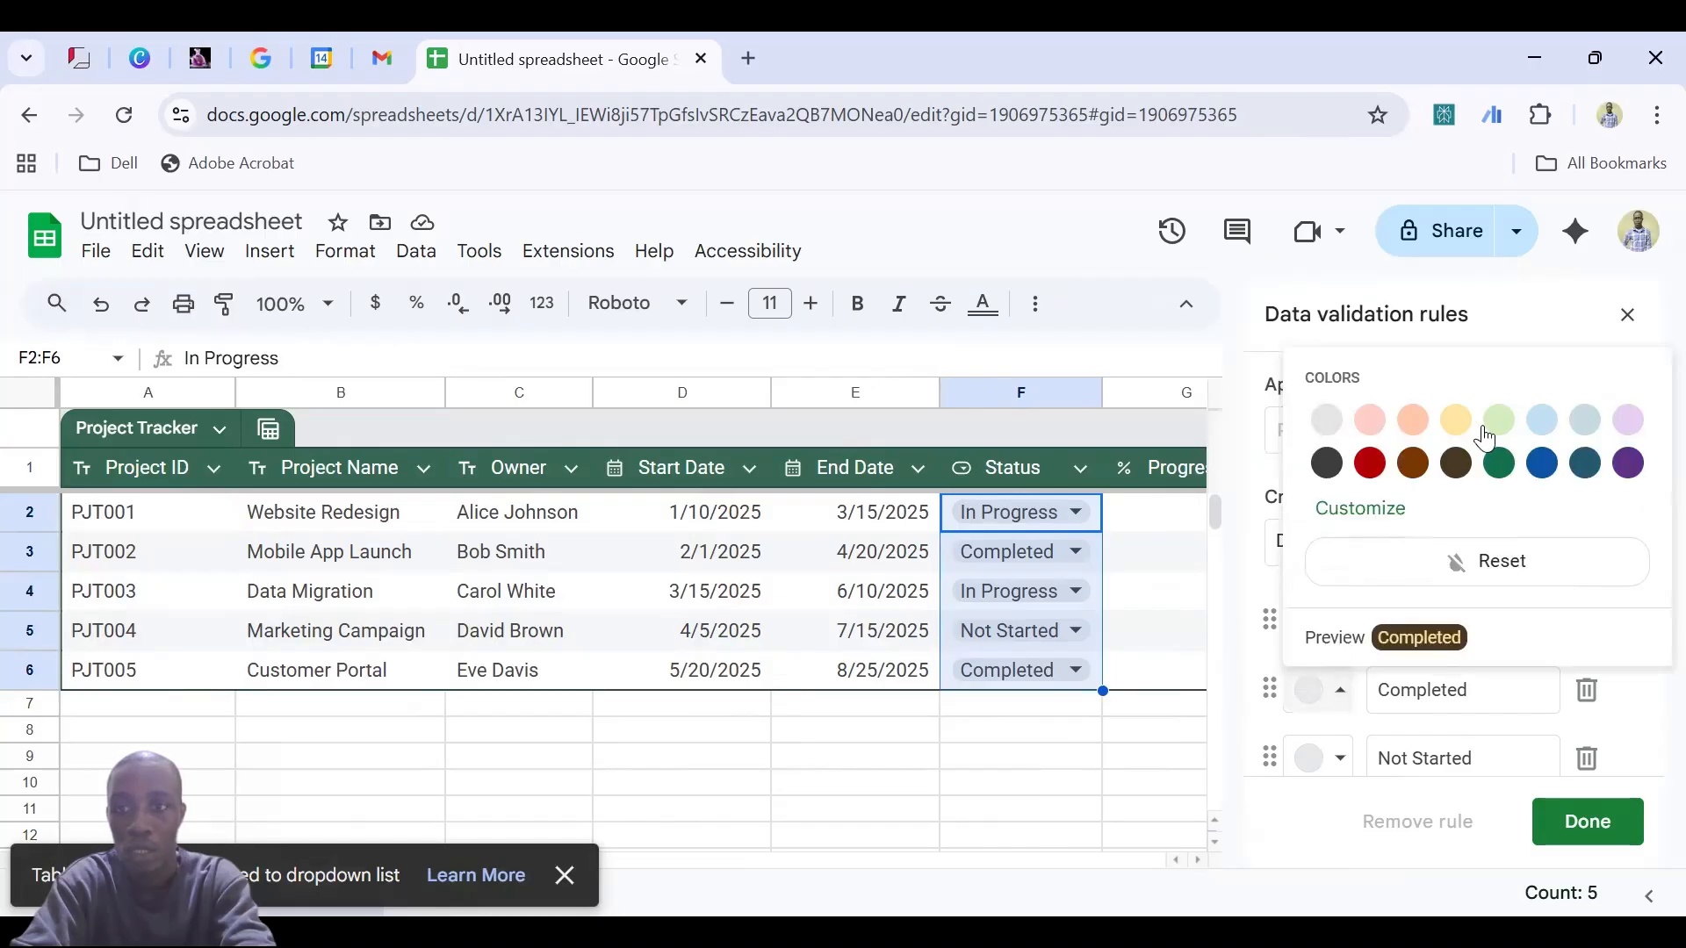
{"action": "left_click", "coordinate": [1505, 476]}
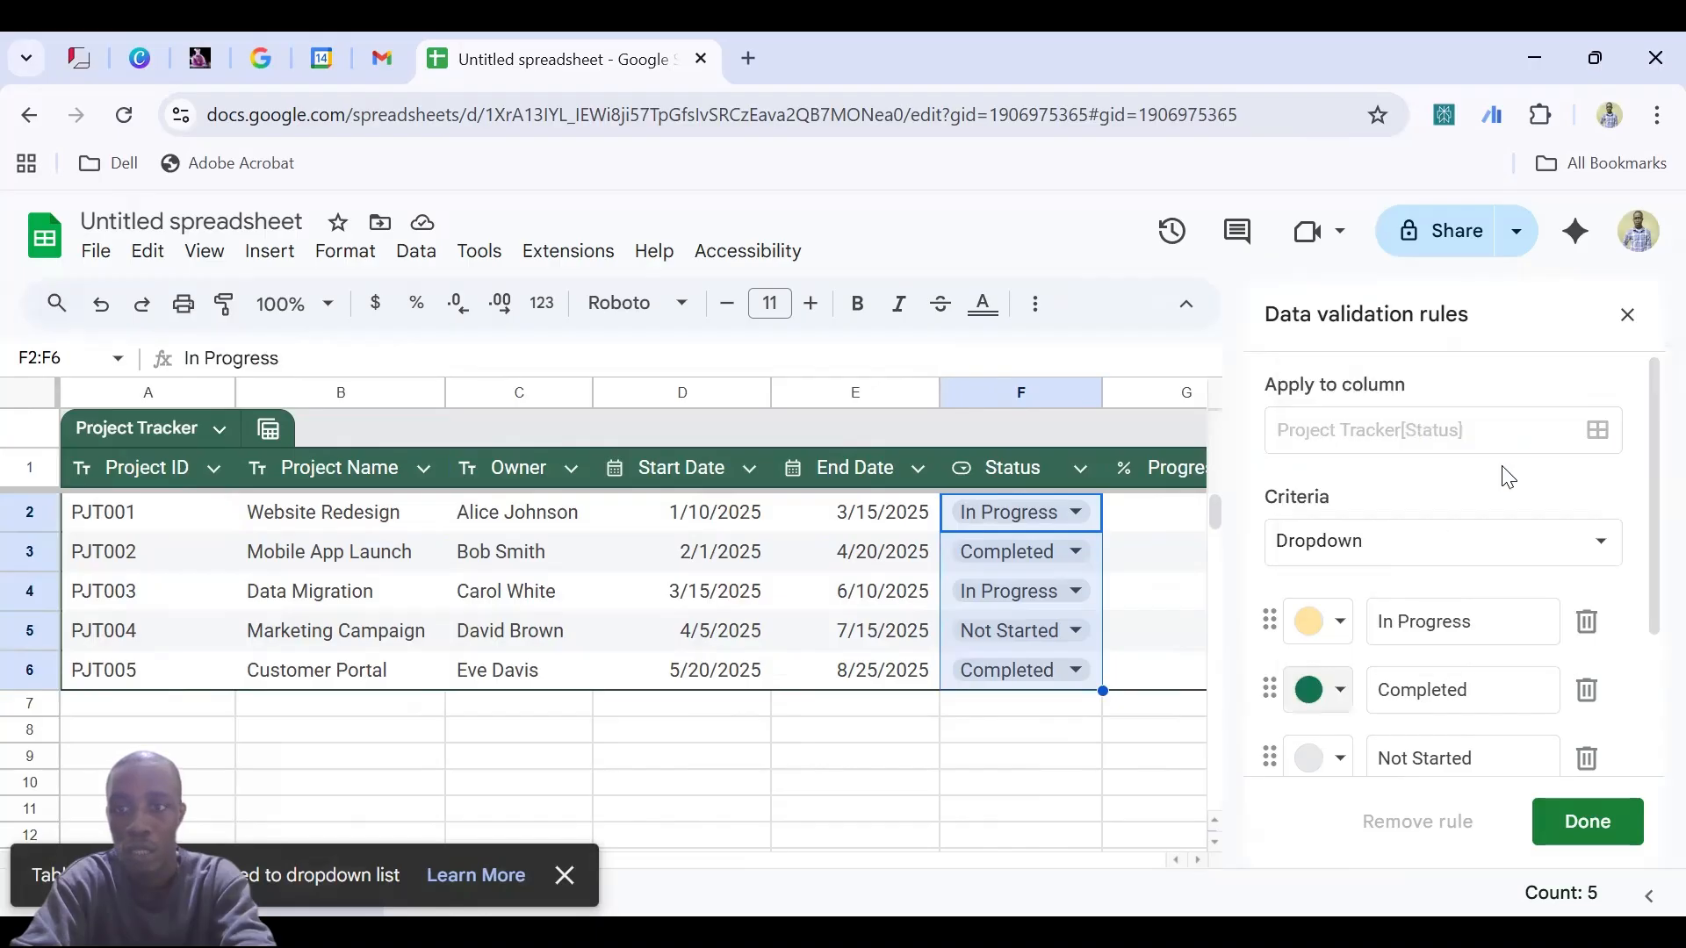
{"action": "left_click", "coordinate": [1332, 756]}
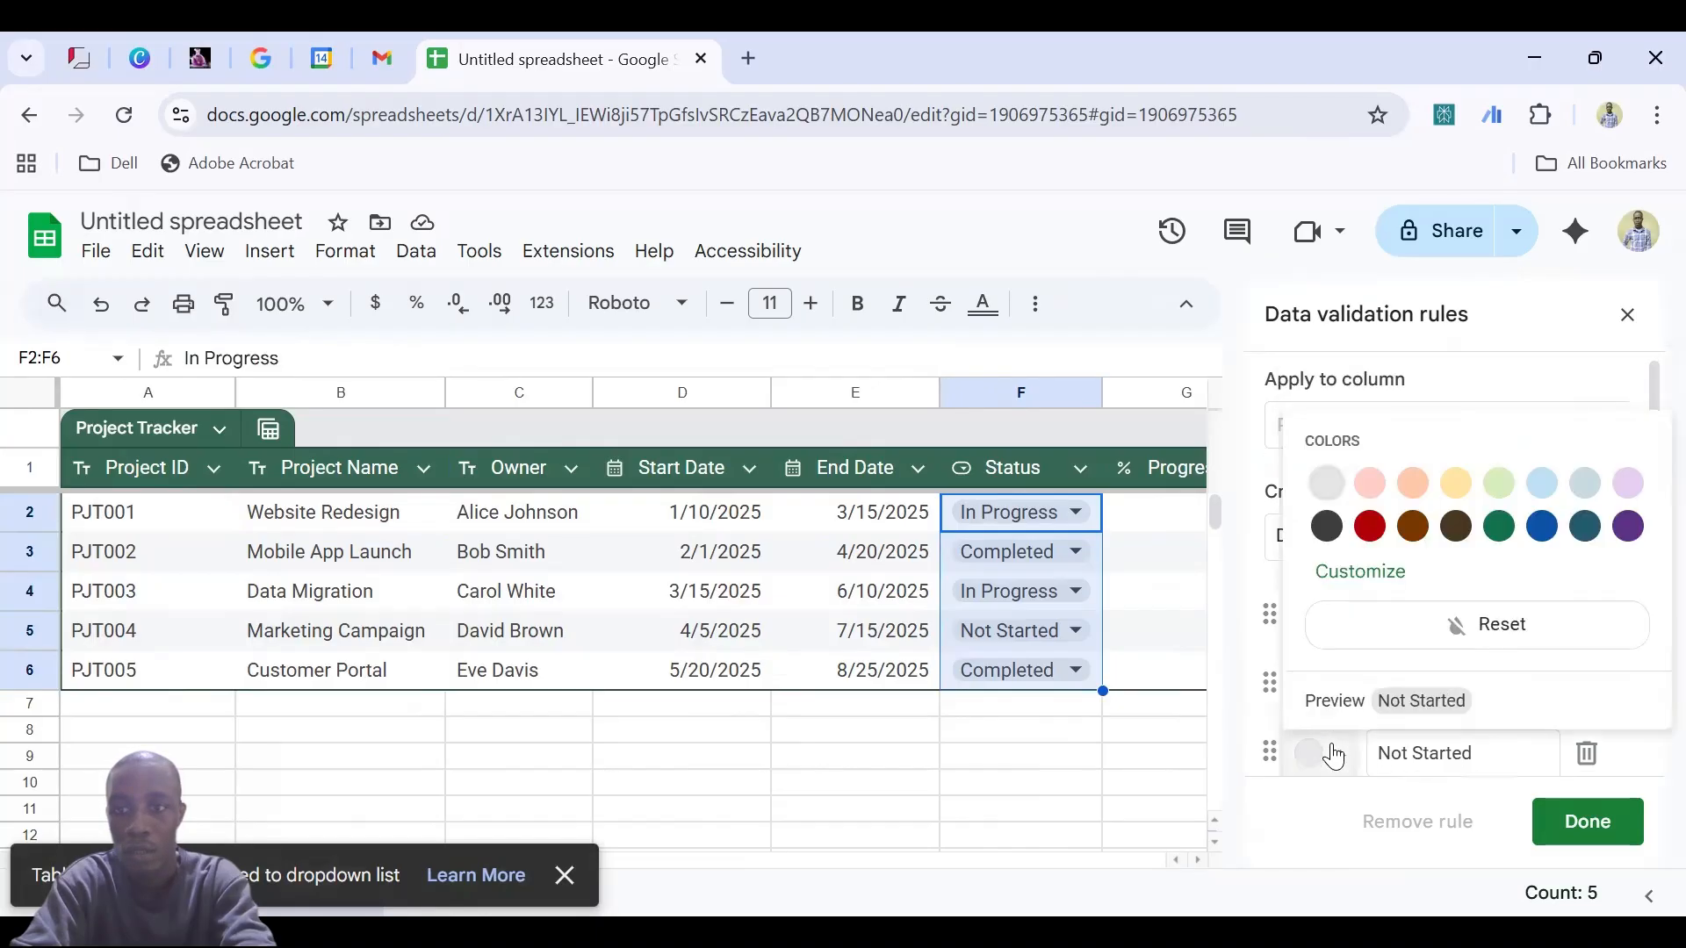
{"action": "left_click", "coordinate": [1366, 529]}
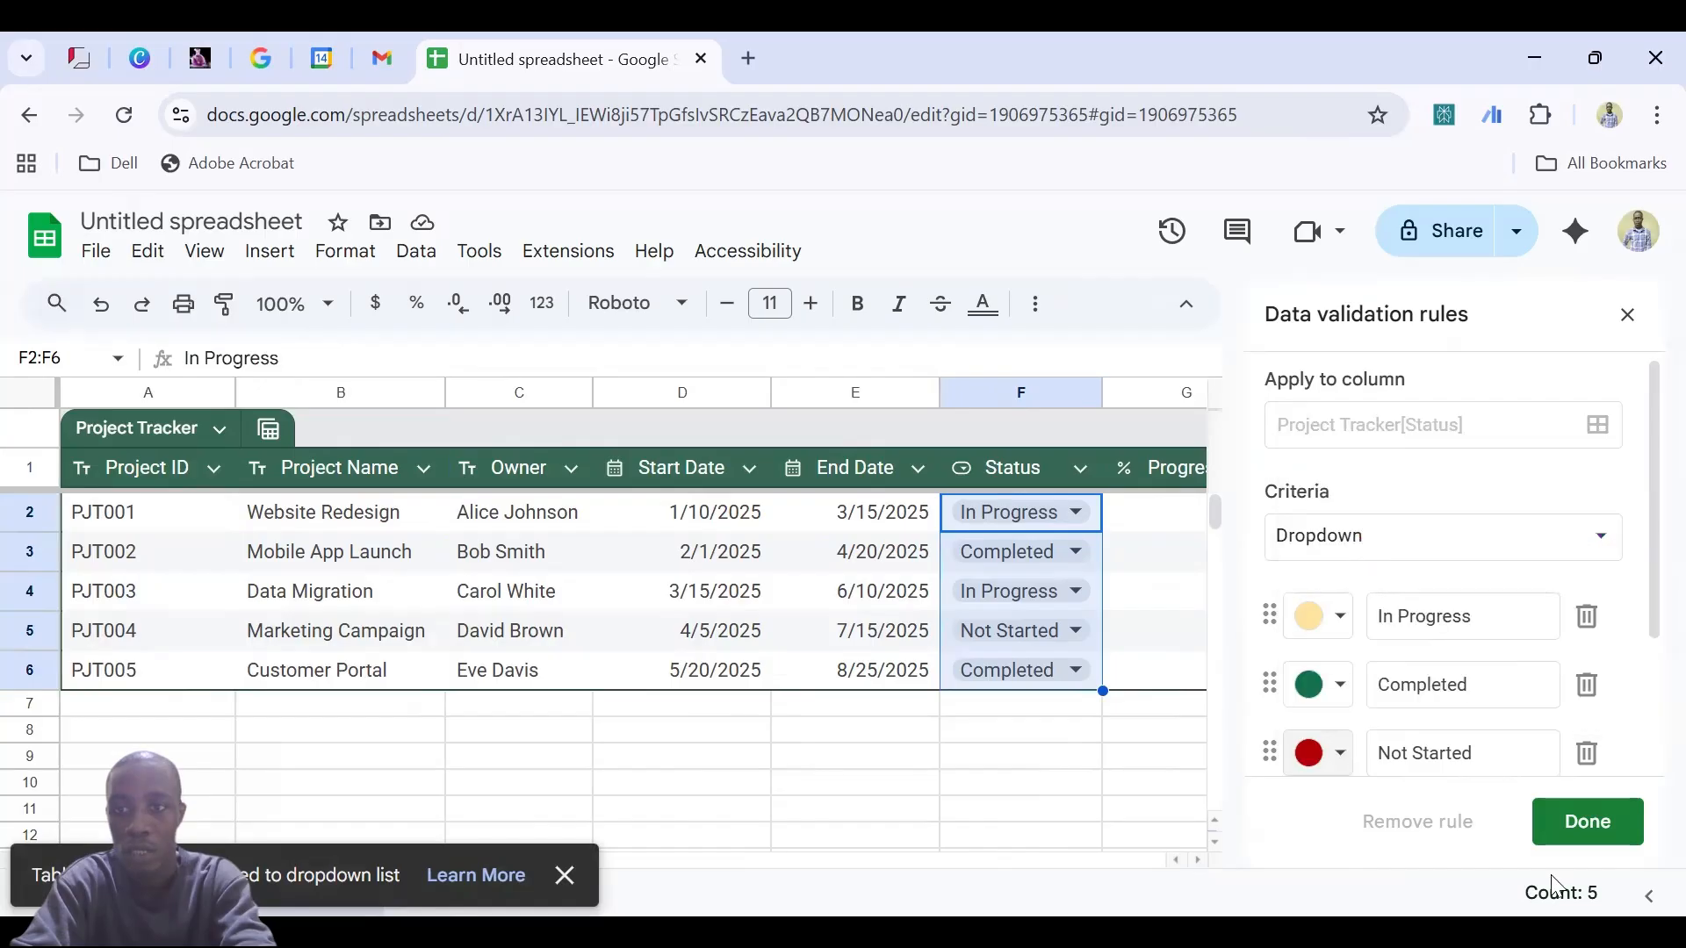
{"action": "left_click", "coordinate": [1591, 822]}
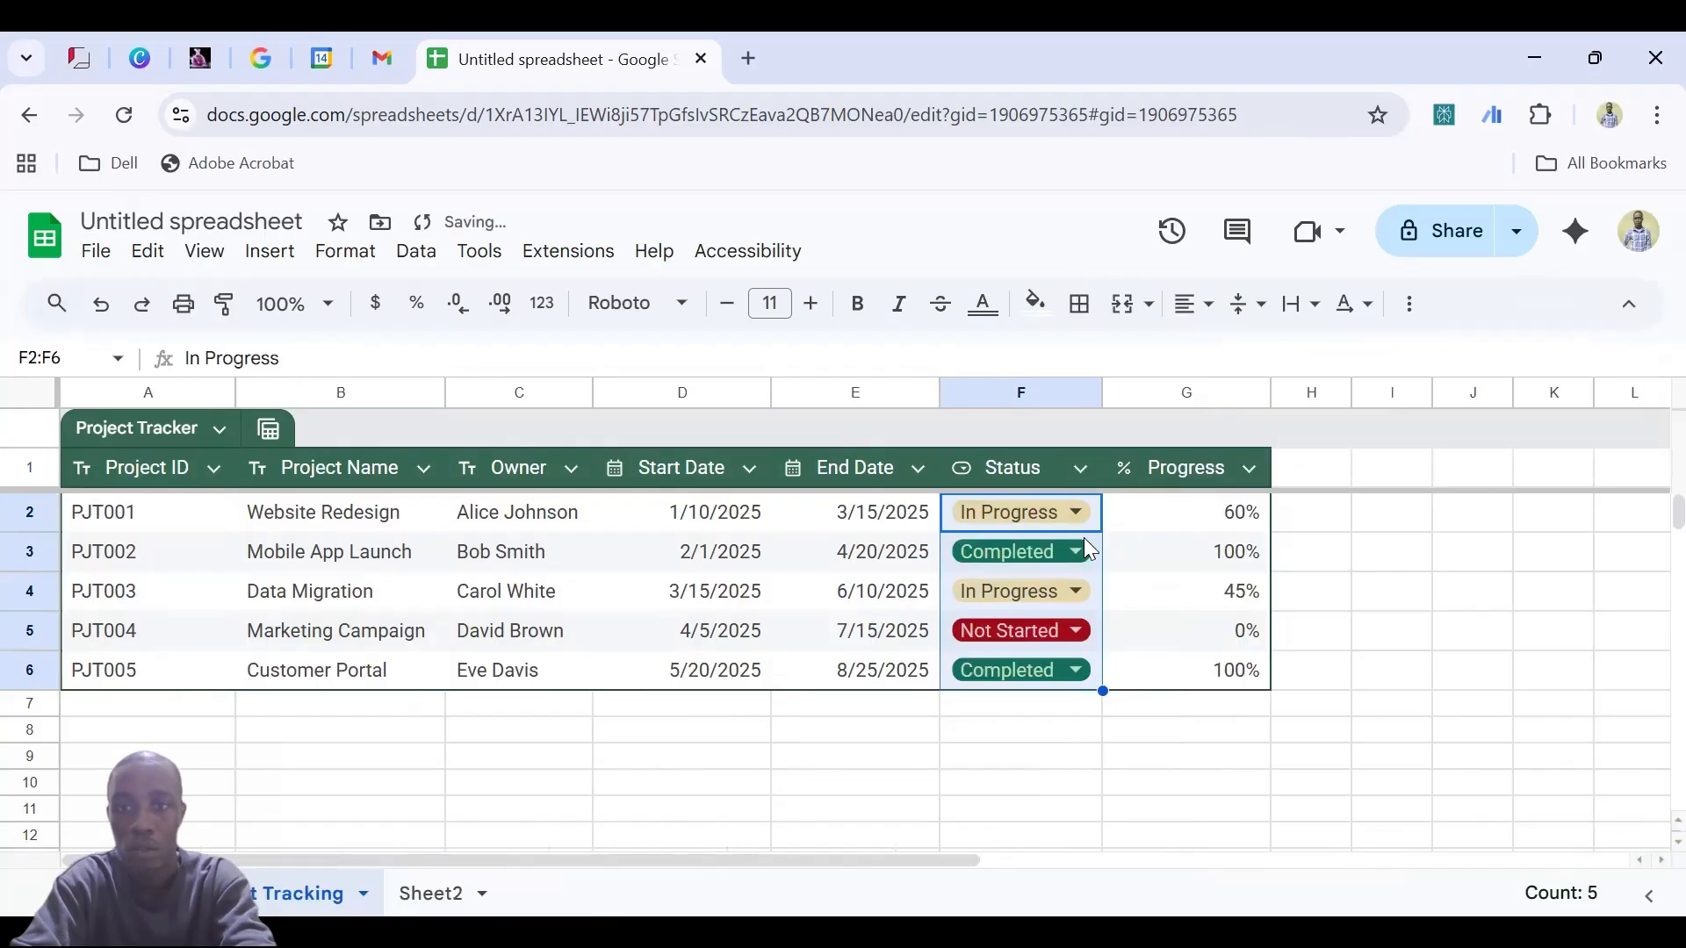
{"action": "left_click", "coordinate": [1077, 512]}
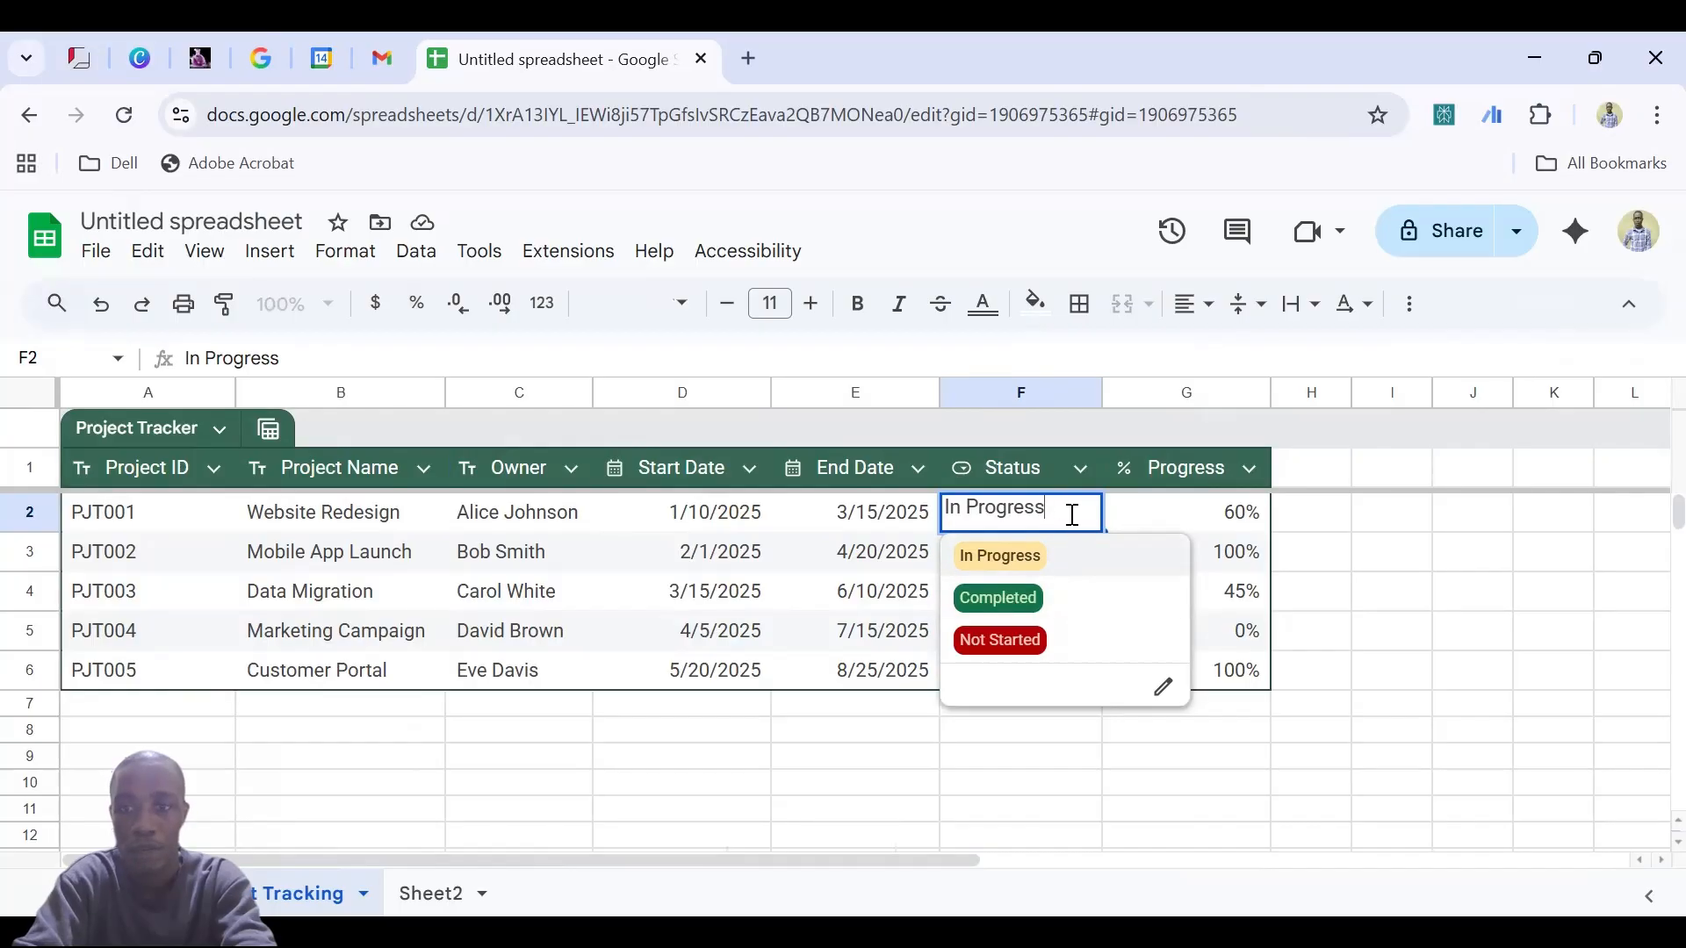
{"action": "key", "text": "Return"}
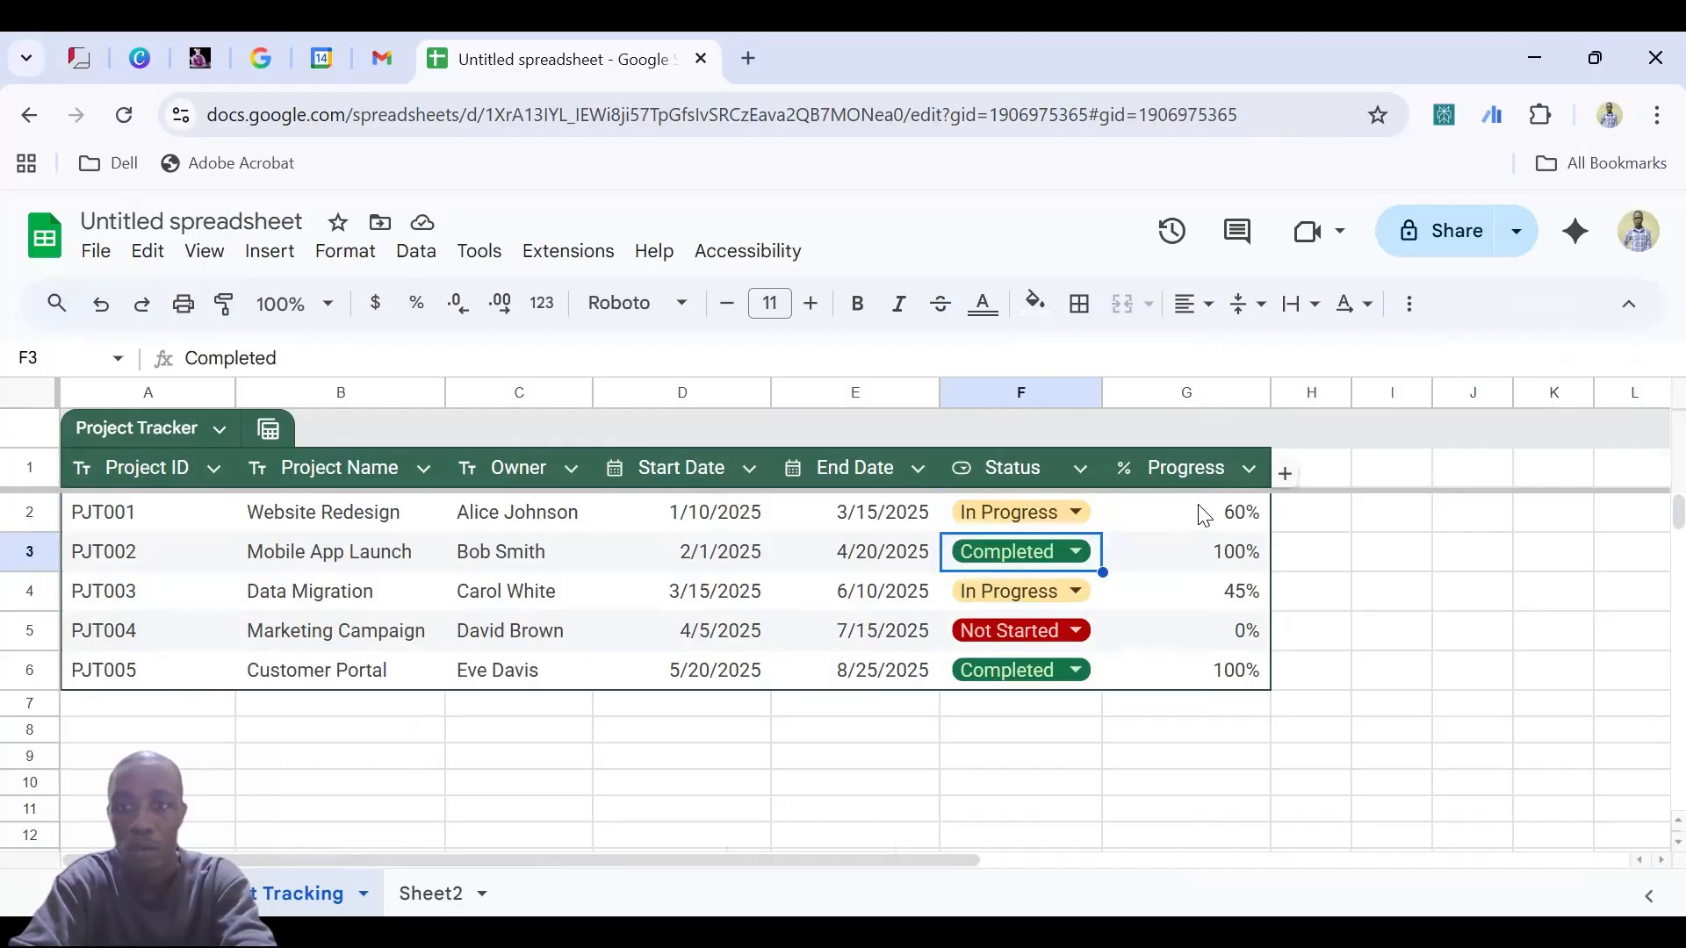
Apply a default white-to-green color scale conditional format to the Progress values in G2:G6
{"action": "left_click_drag", "start_coordinate": [1203, 515], "coordinate": [1209, 670]}
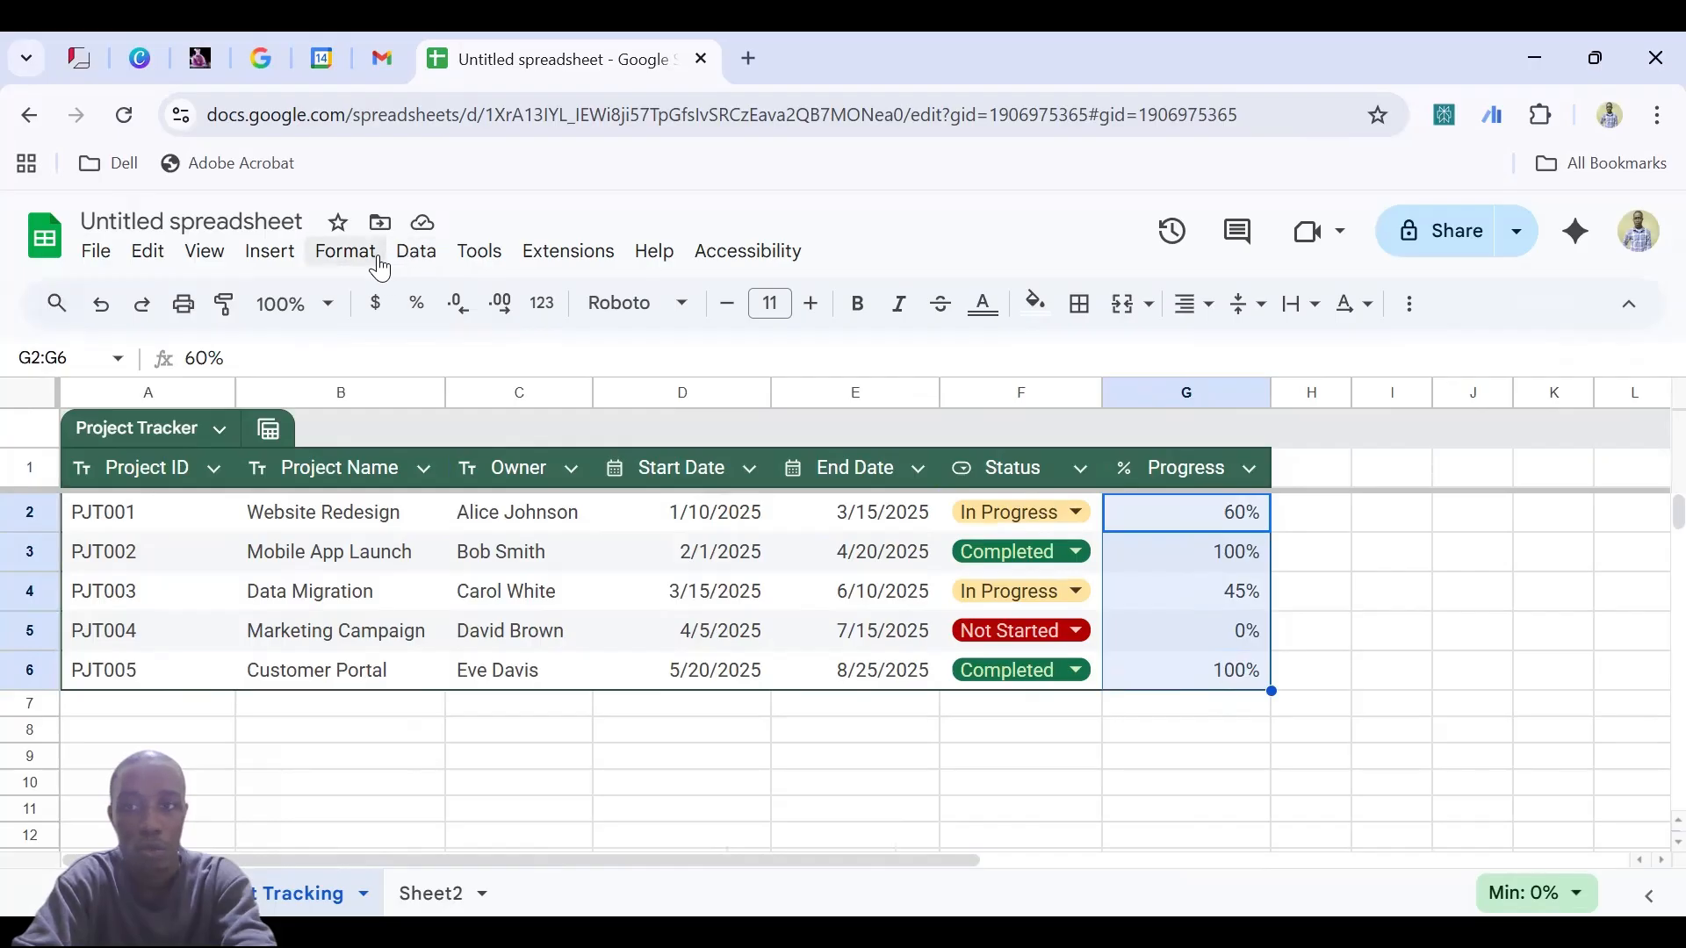
{"action": "left_click", "coordinate": [345, 252]}
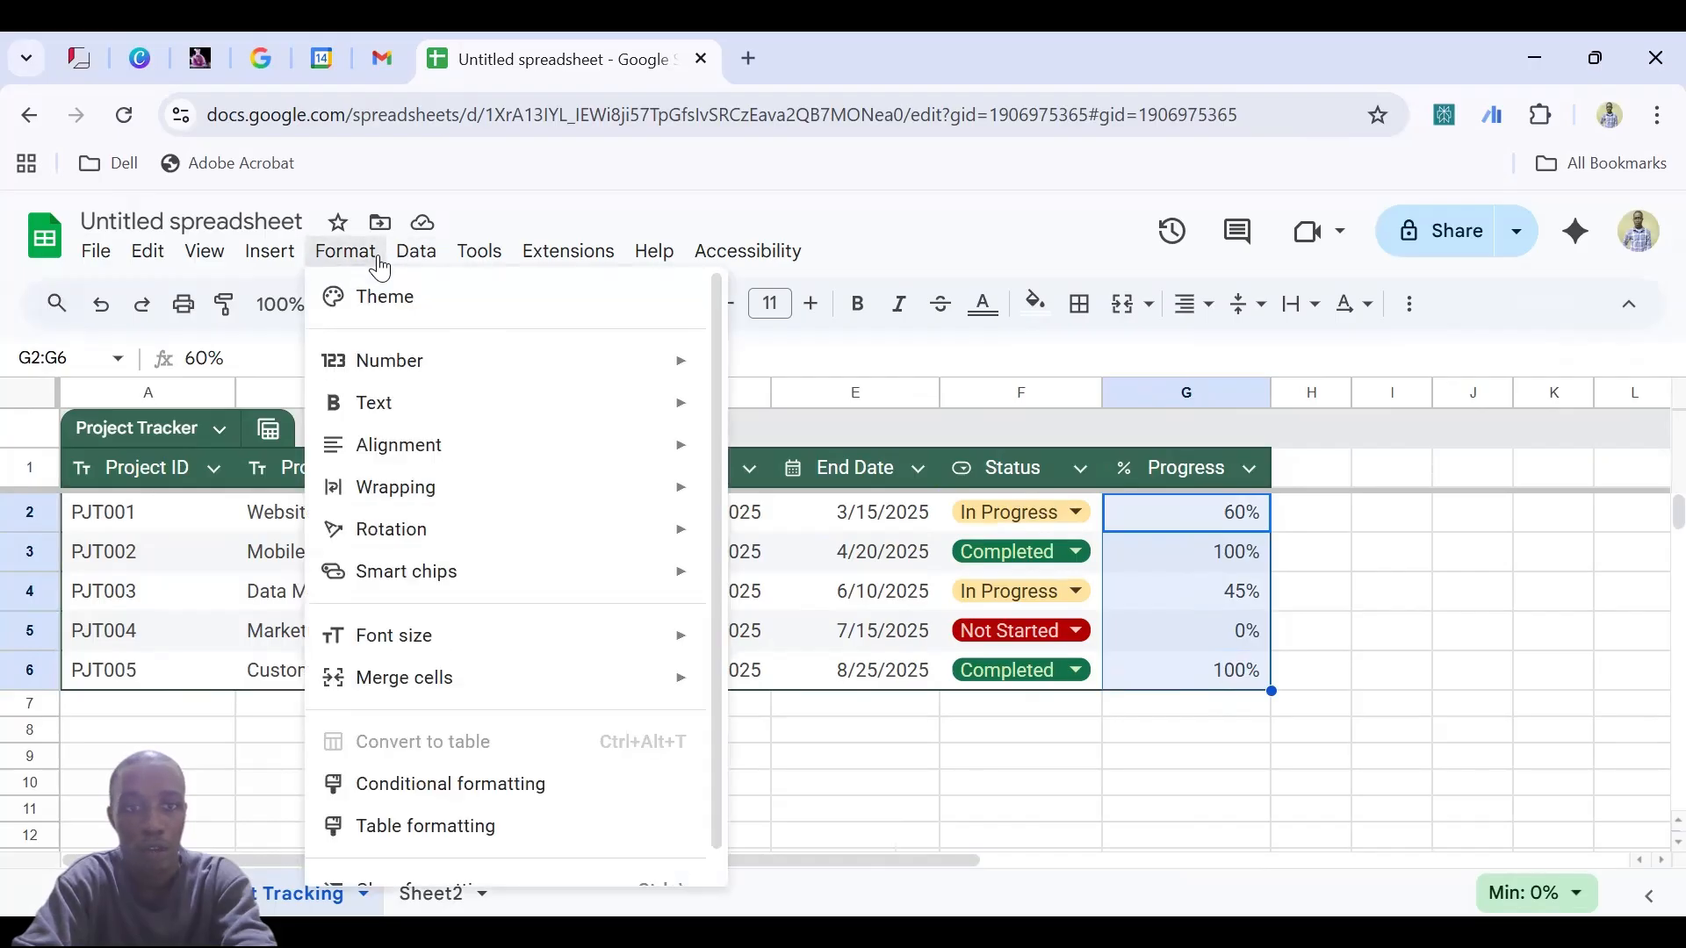
{"action": "left_click", "coordinate": [473, 803]}
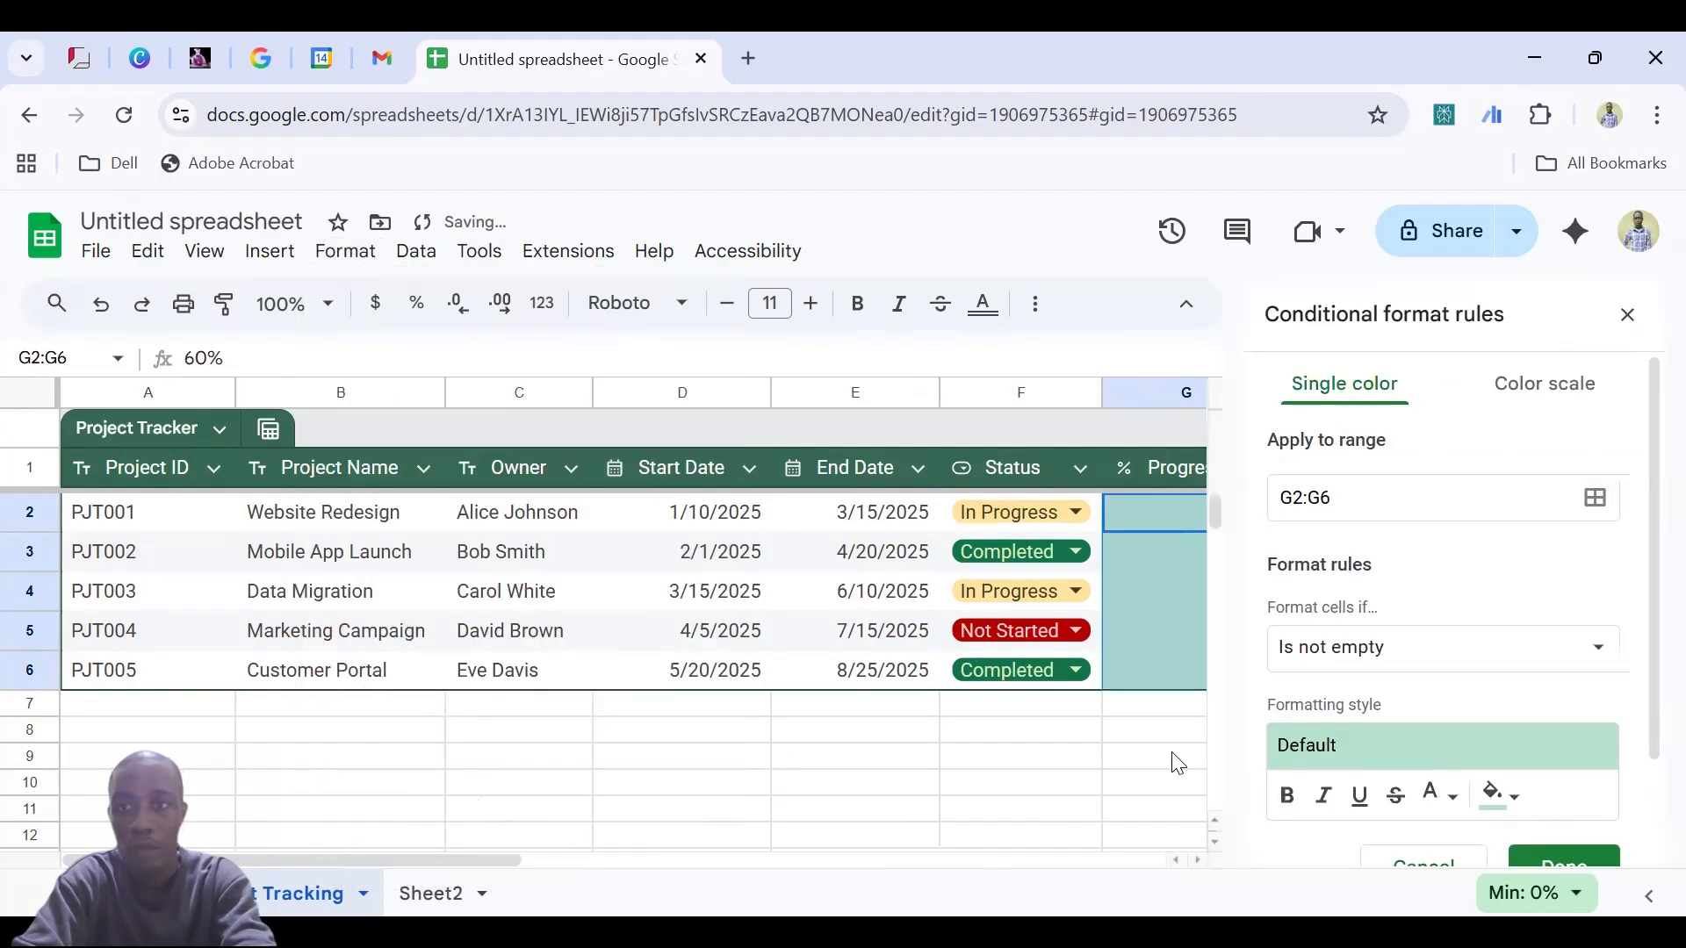
{"action": "left_click", "coordinate": [1516, 405]}
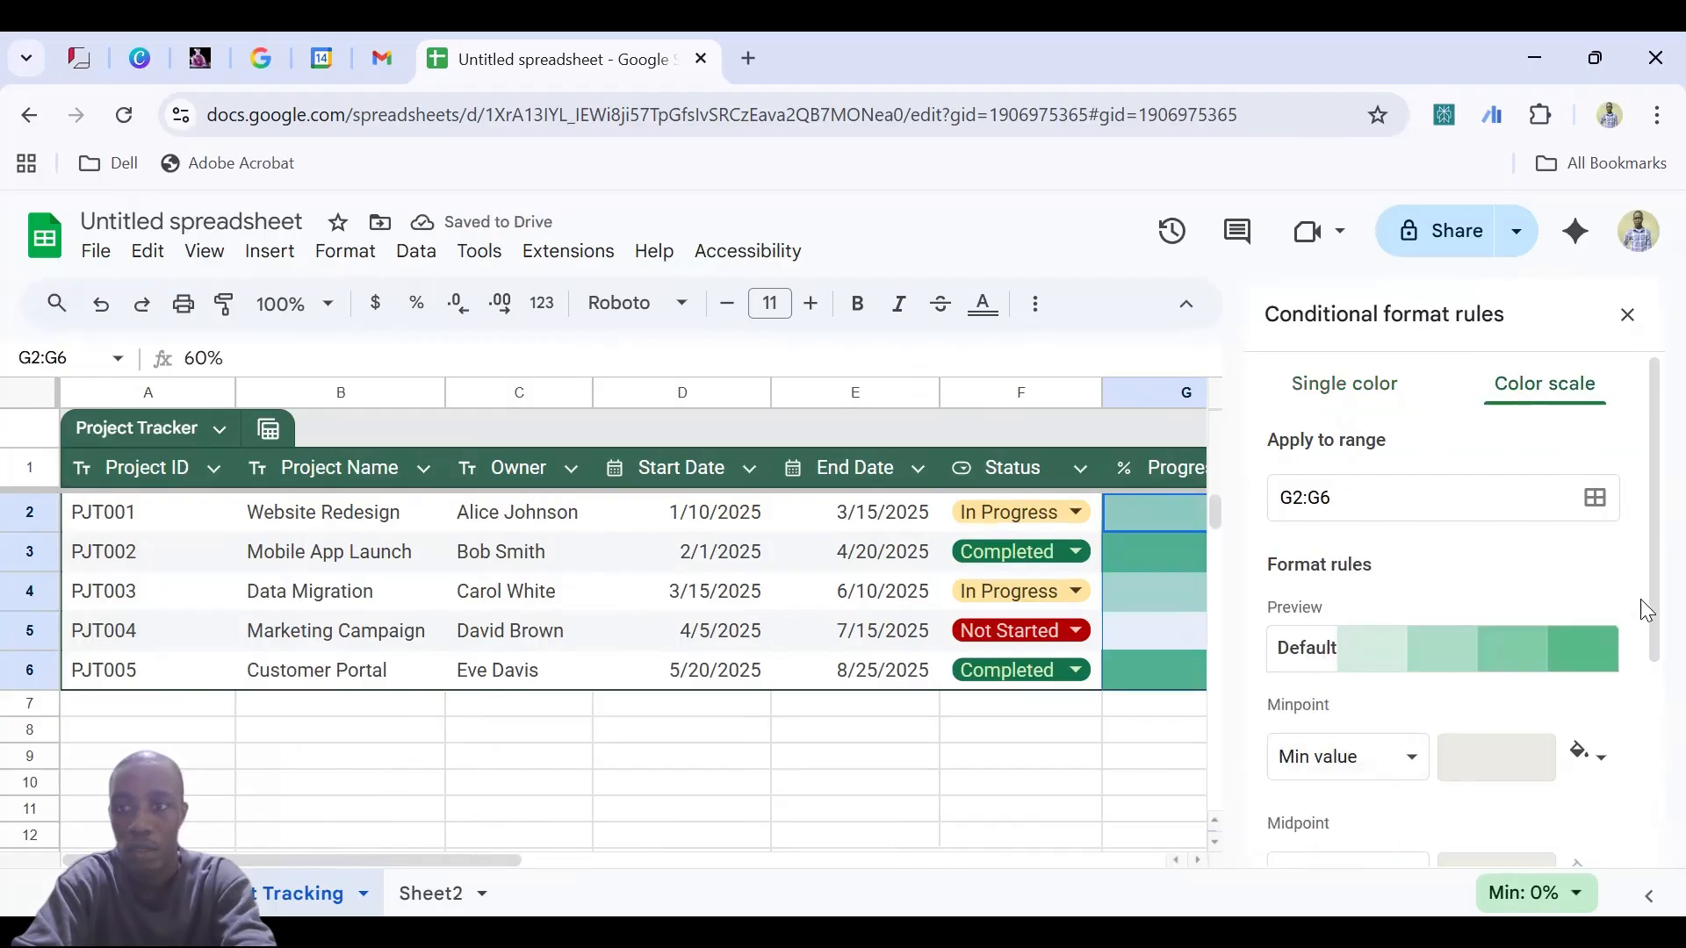
{"action": "left_click_drag", "start_coordinate": [1643, 601], "coordinate": [1647, 757]}
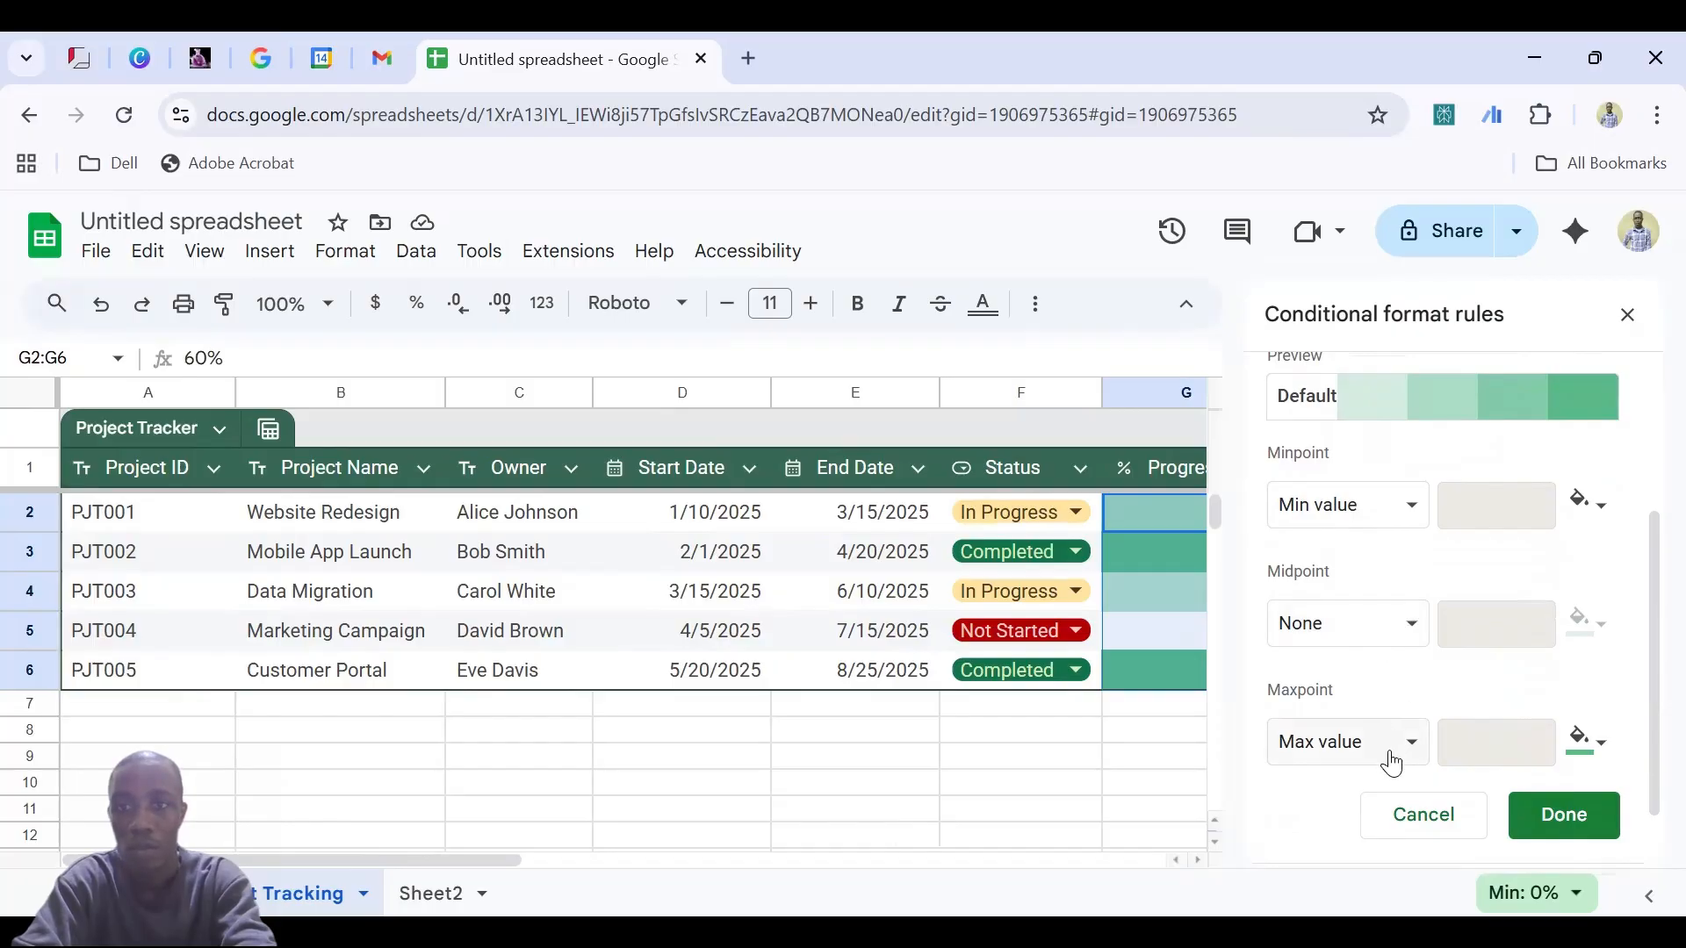
{"action": "left_click", "coordinate": [1562, 823]}
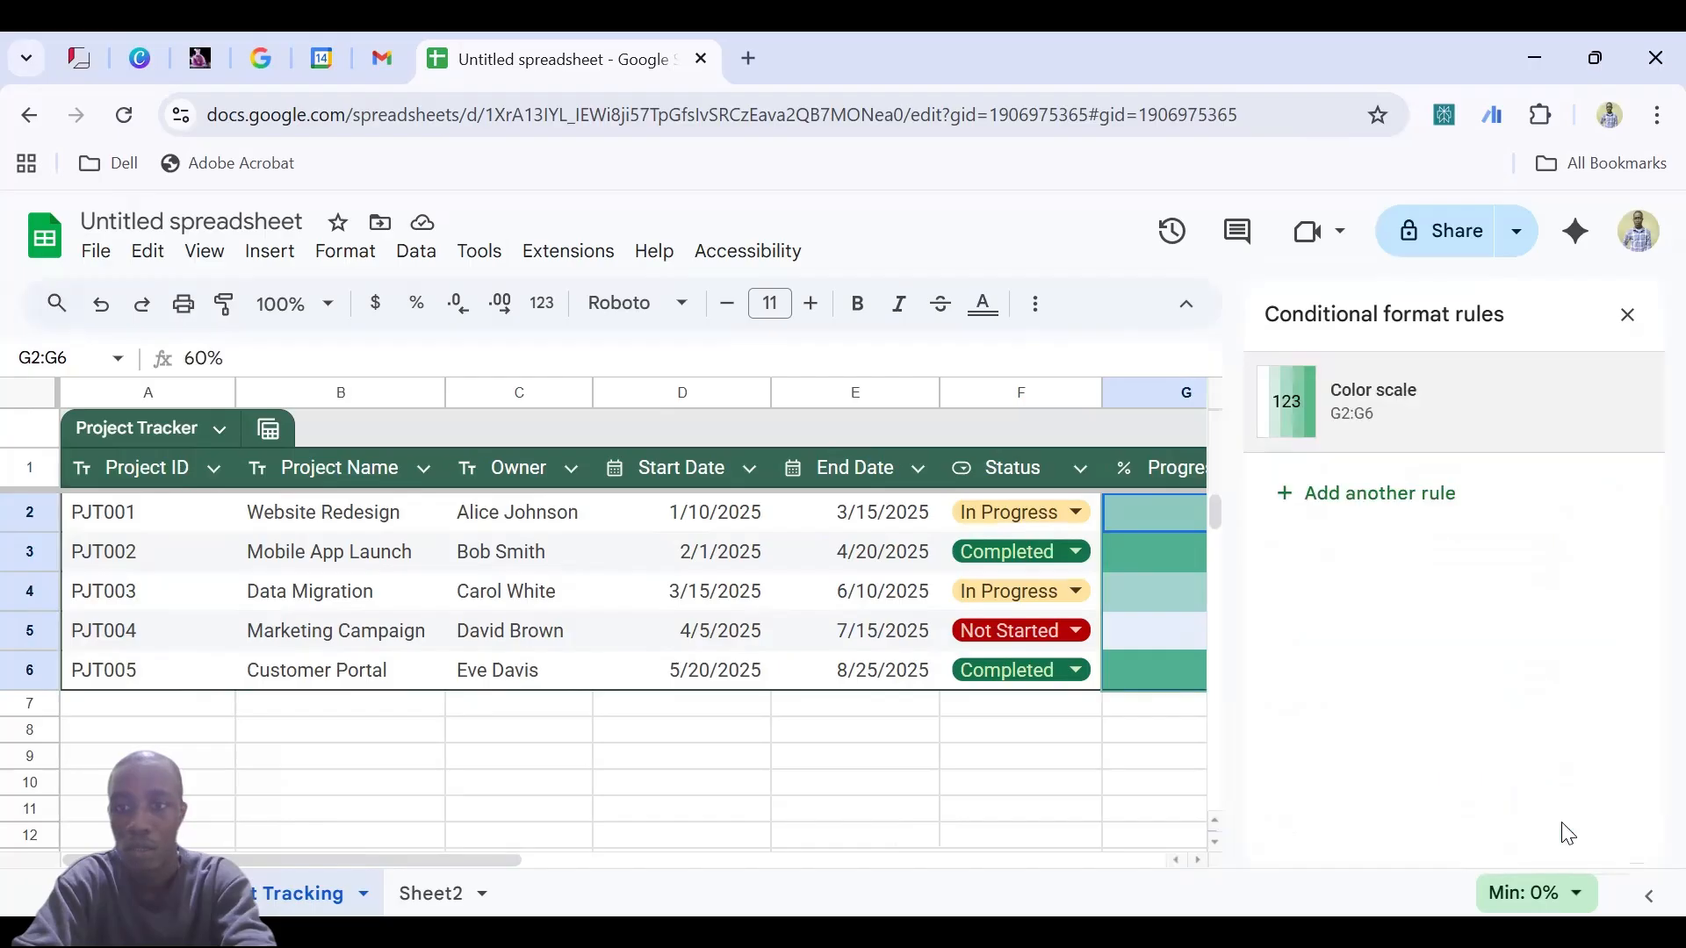
{"action": "left_click", "coordinate": [1624, 325]}
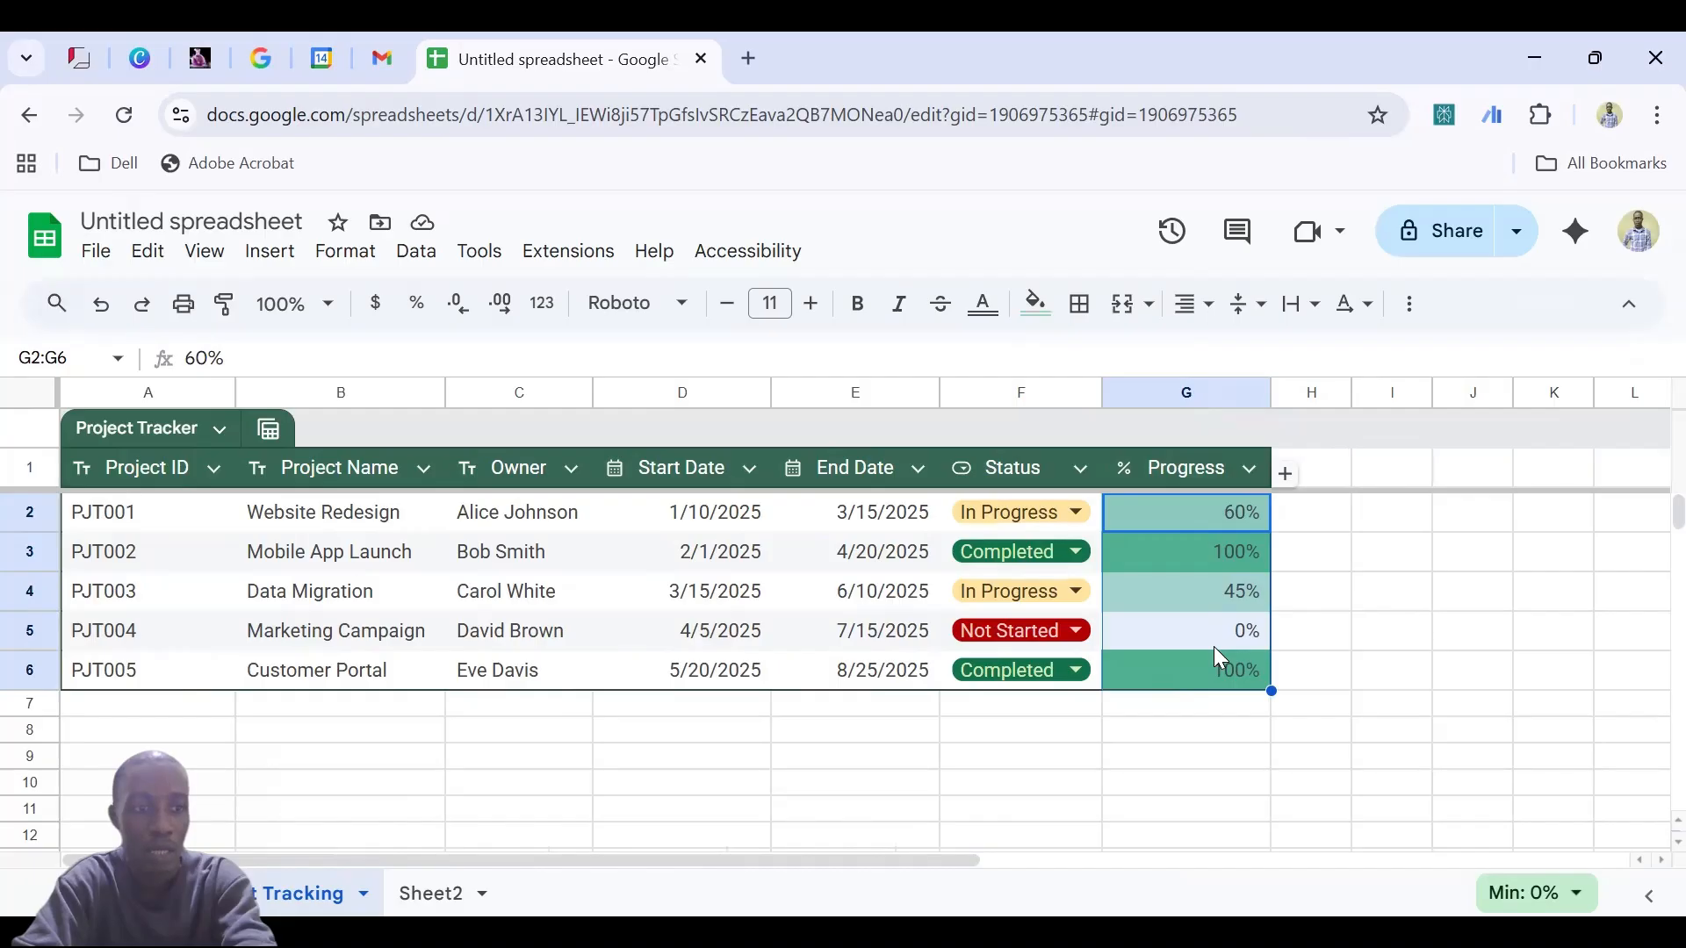
Try the blue header color on the Project Tracker table and restore the dark green header color
{"action": "left_click", "coordinate": [218, 430]}
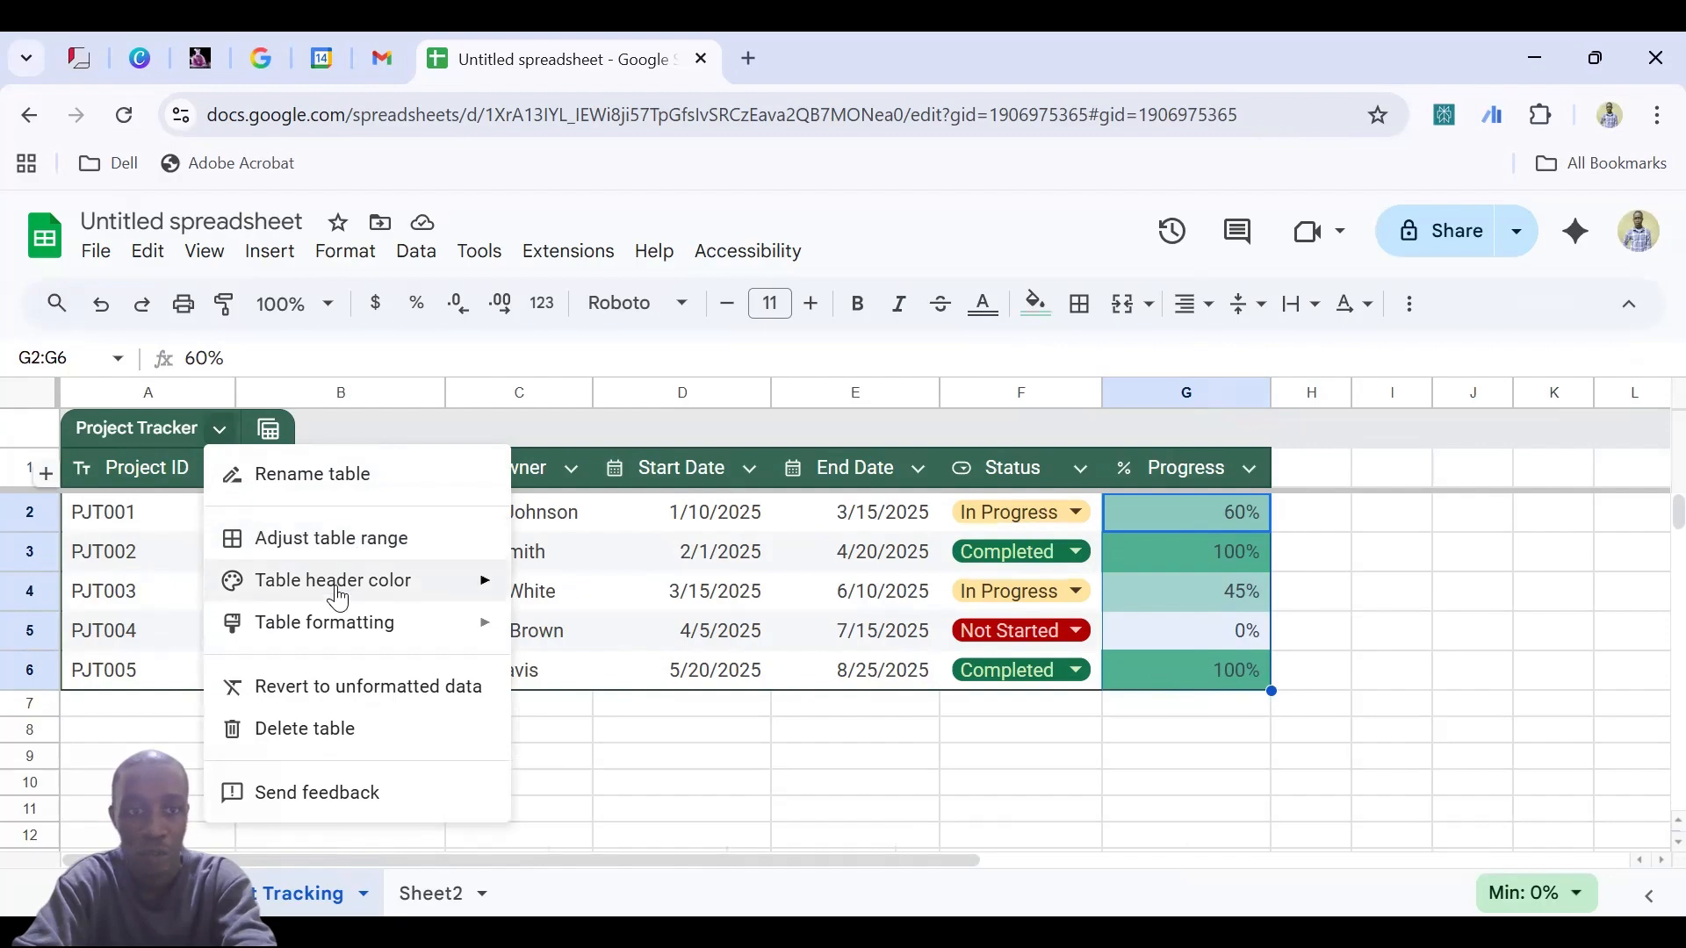
{"action": "mouse_move", "coordinate": [336, 597]}
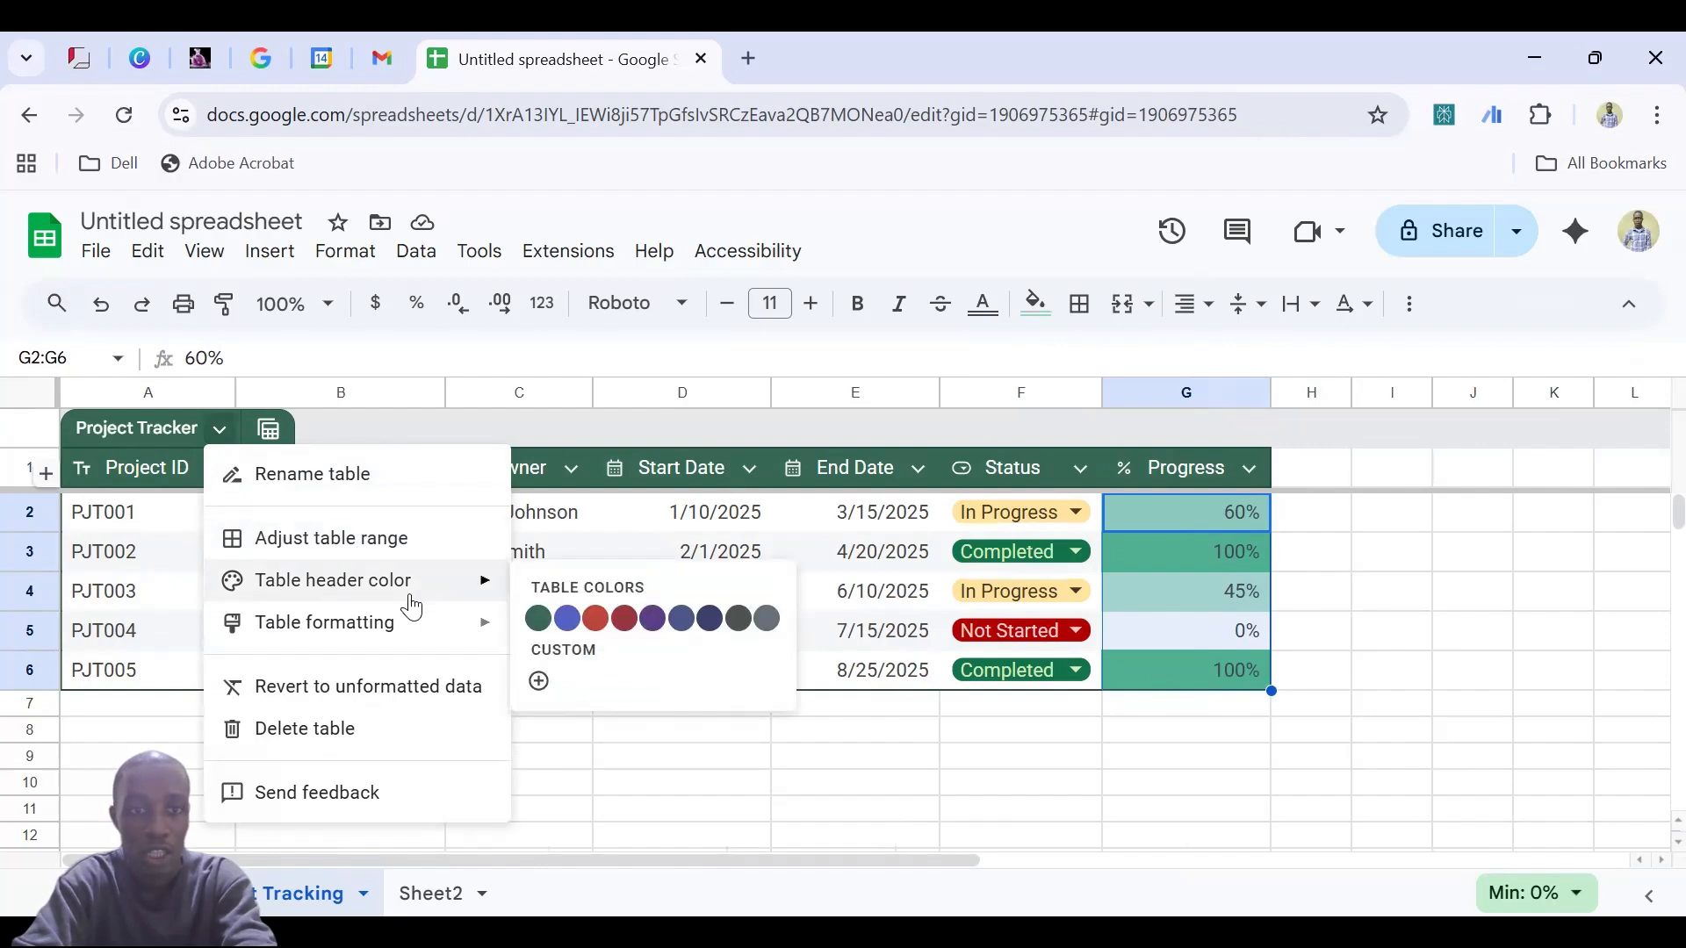
{"action": "mouse_move", "coordinate": [489, 582]}
{"action": "left_click", "coordinate": [566, 620]}
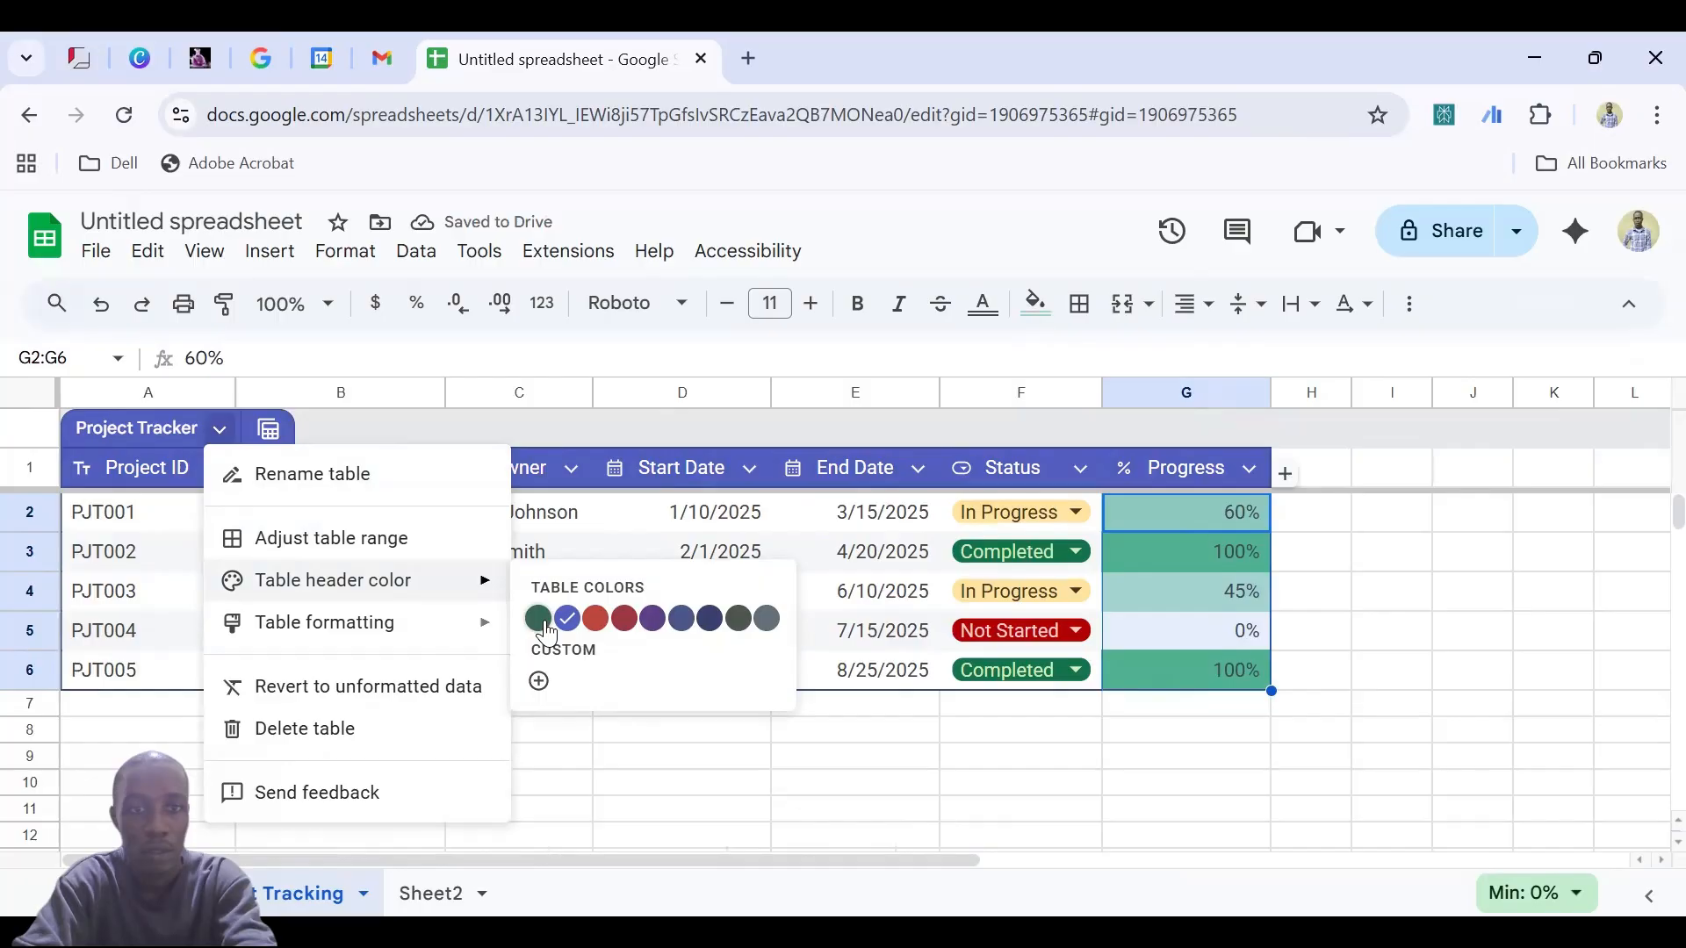
{"action": "left_click", "coordinate": [542, 621]}
Turn on table gridlines and the condensed view for the Project Tracker table
{"action": "mouse_move", "coordinate": [485, 643]}
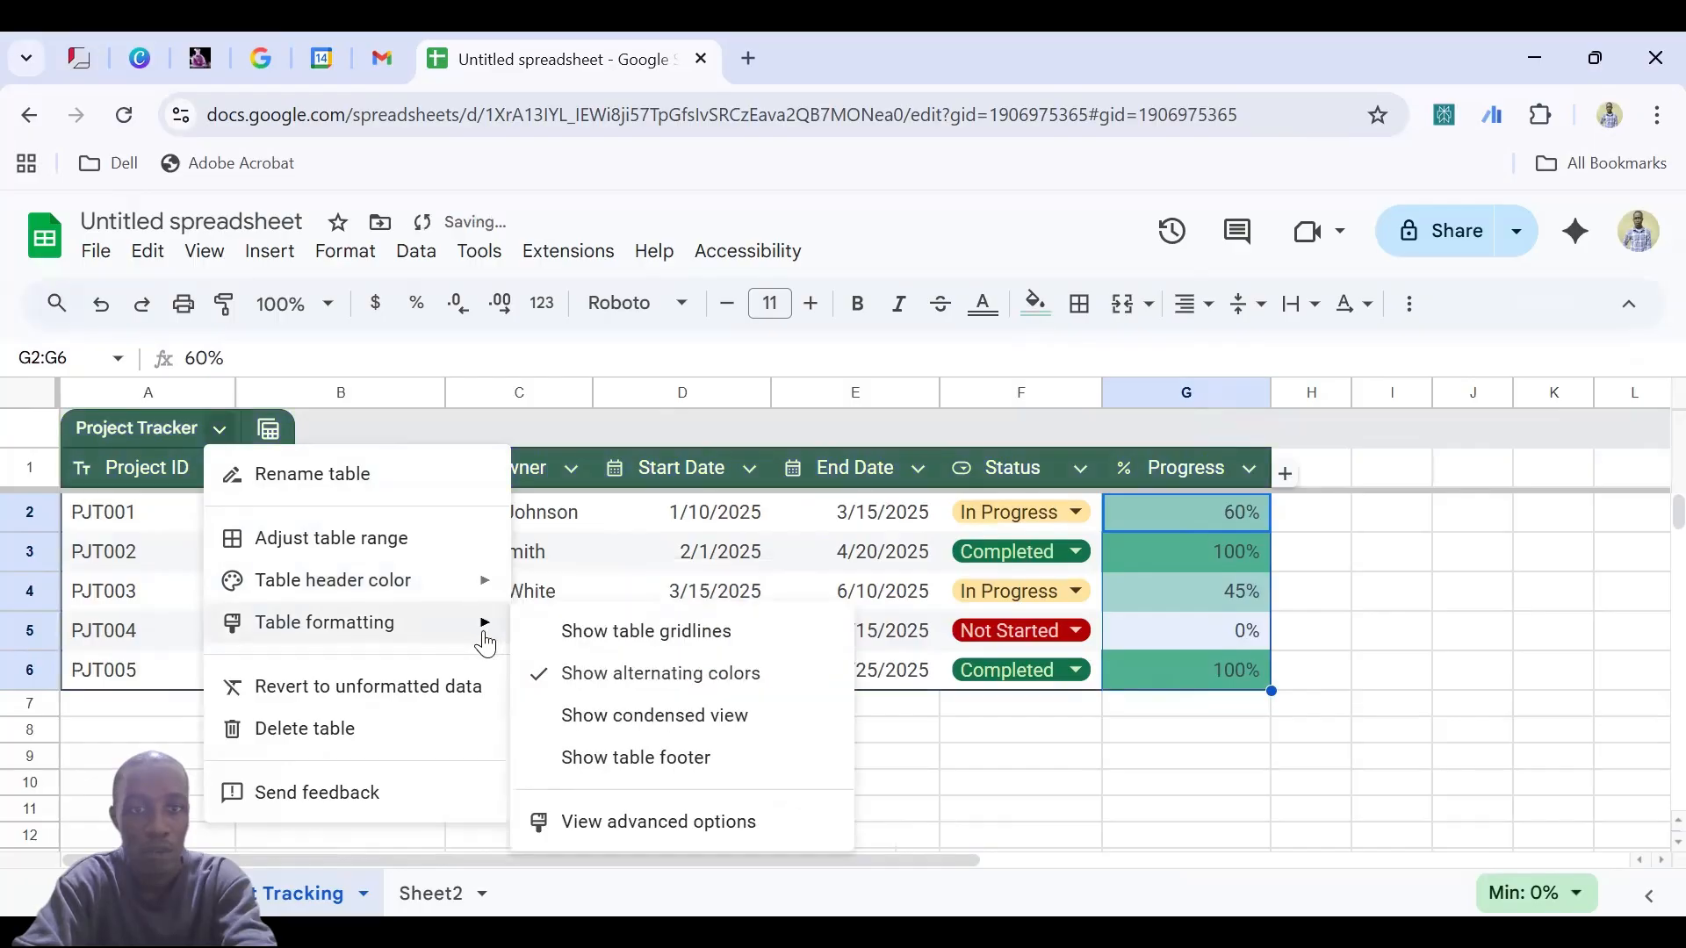
{"action": "left_click", "coordinate": [577, 634]}
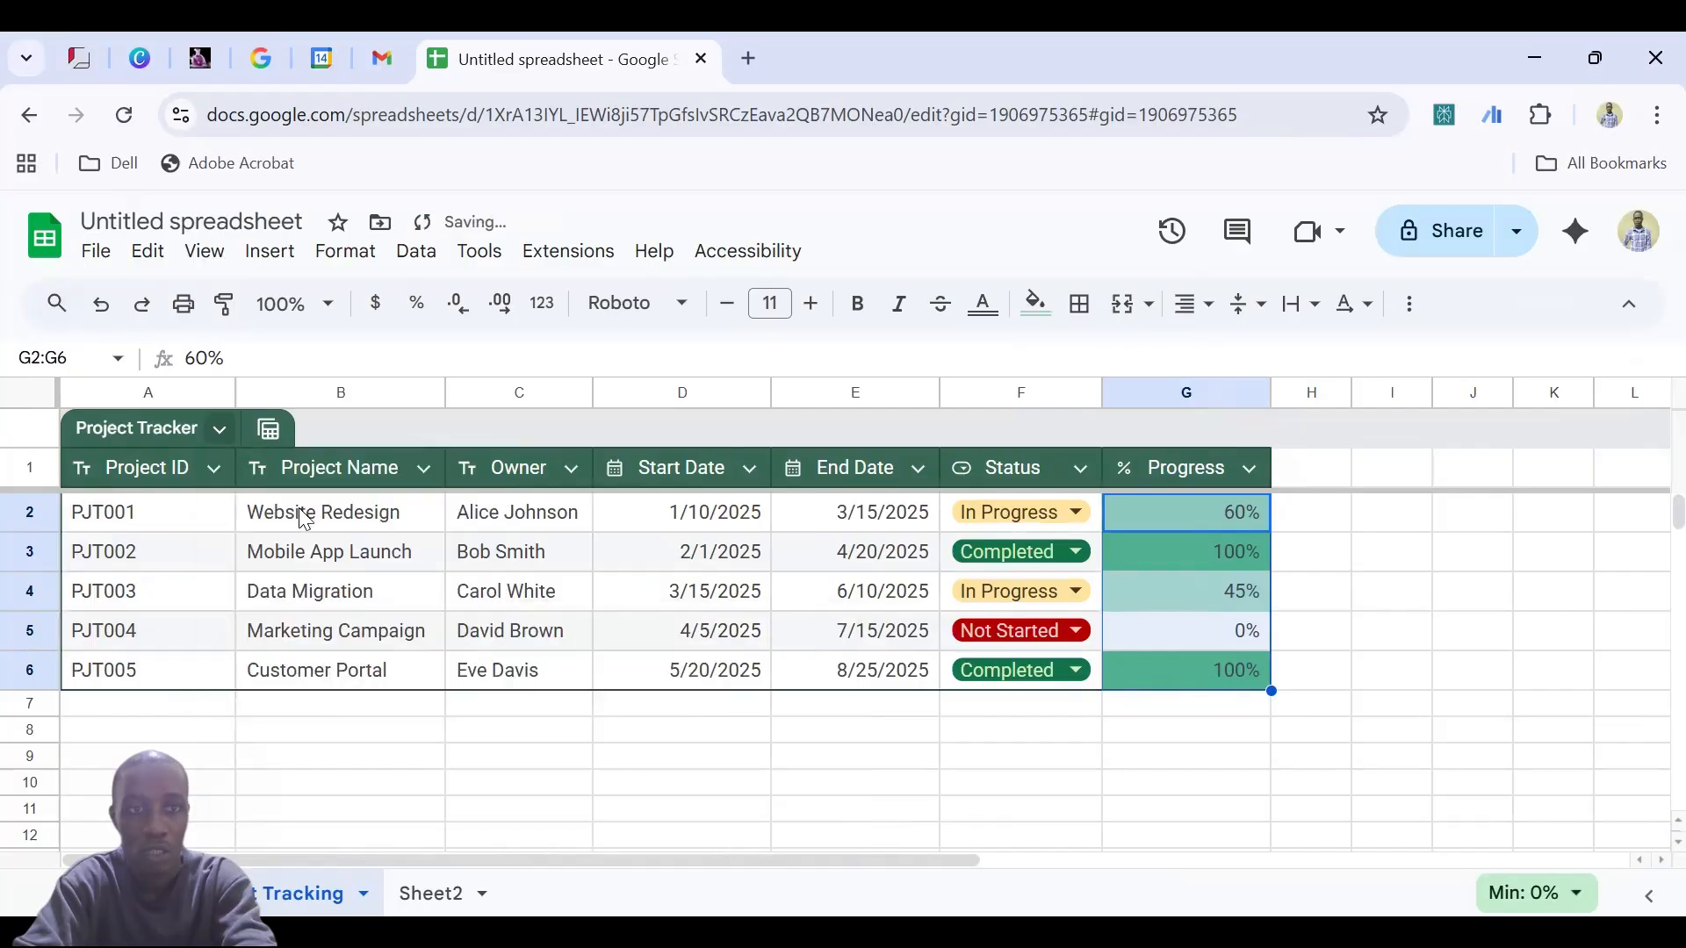
{"action": "left_click", "coordinate": [219, 430]}
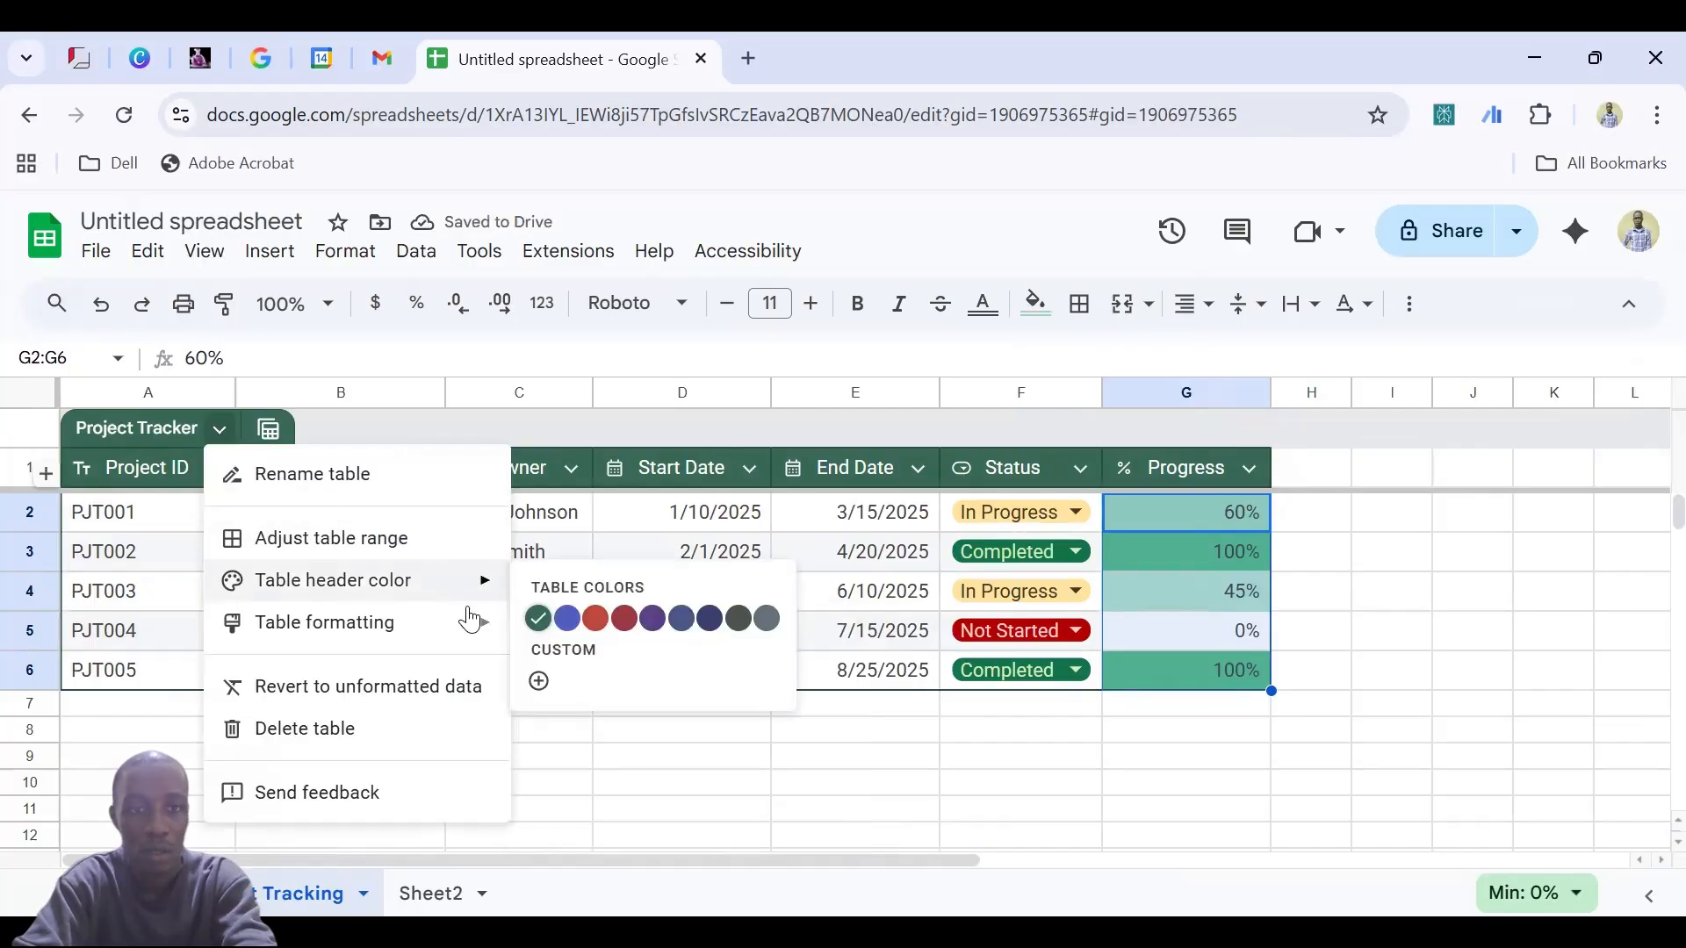
{"action": "mouse_move", "coordinate": [478, 625]}
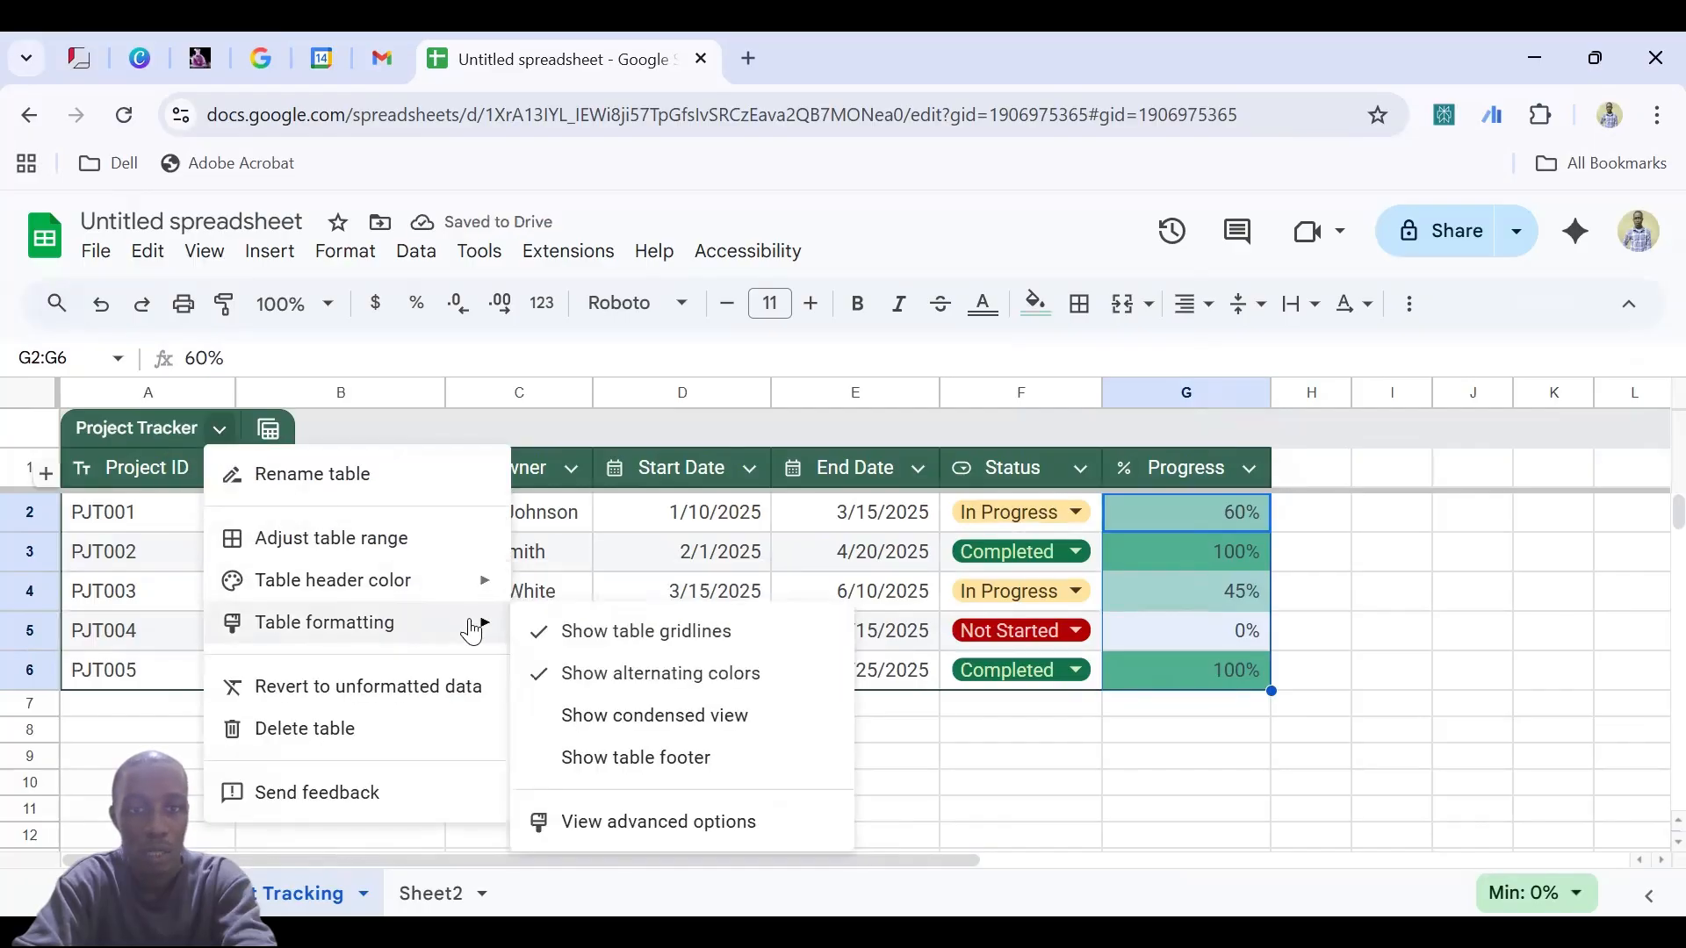
{"action": "left_click", "coordinate": [591, 718]}
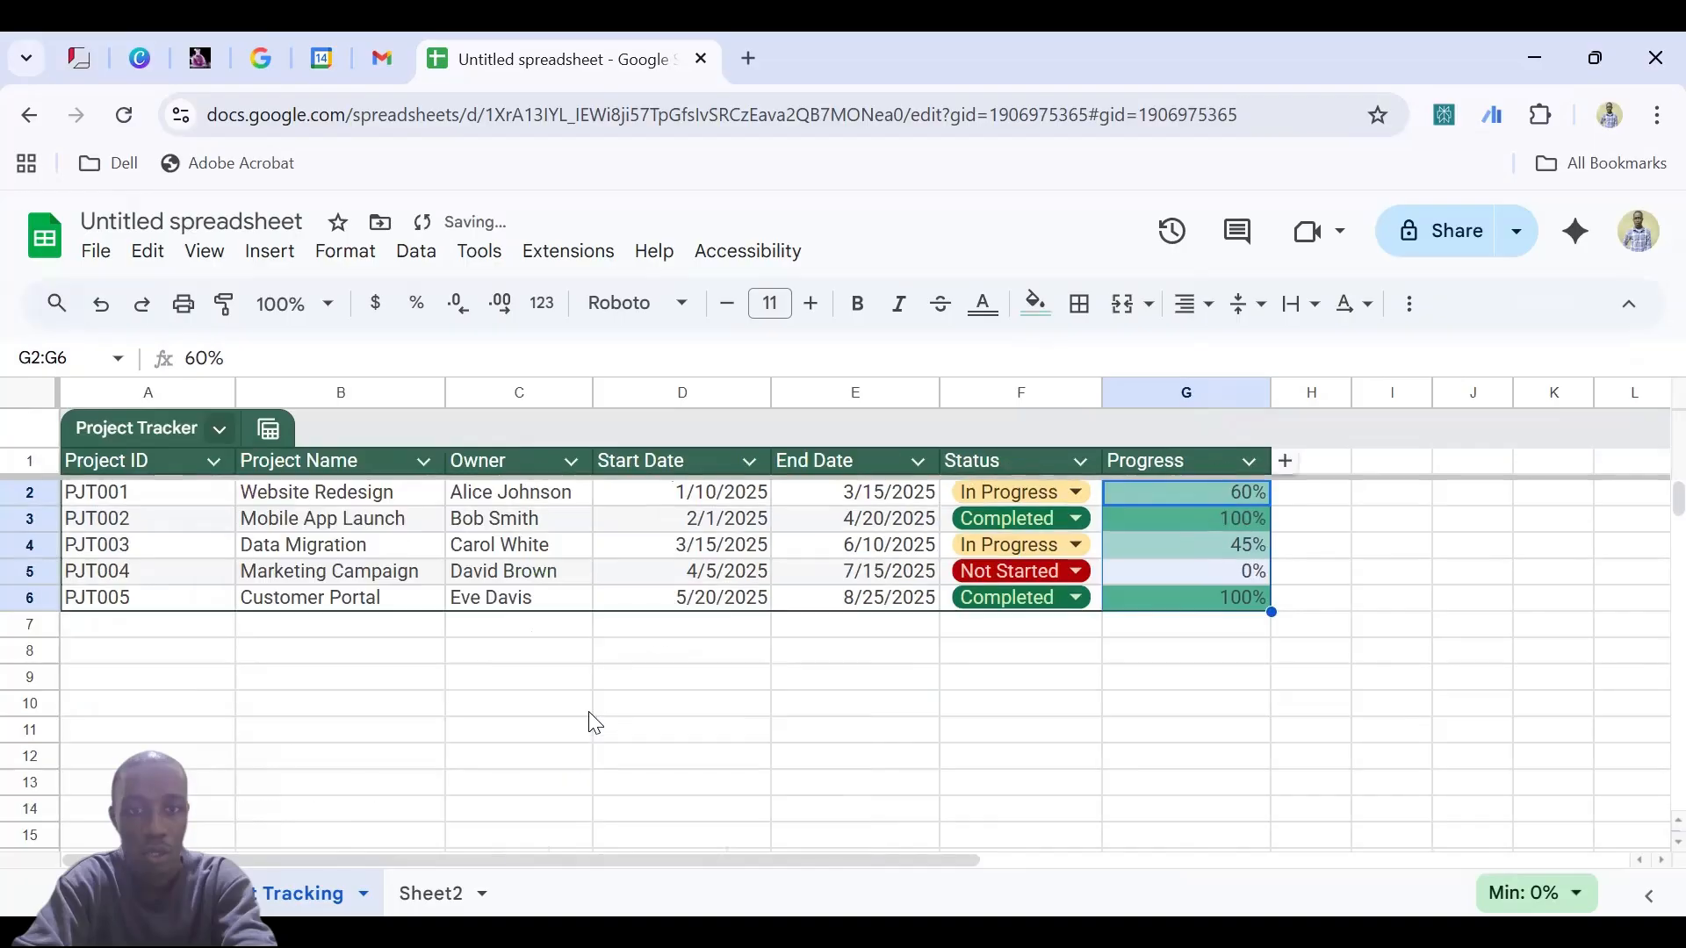
Try showing a table footer on the Project Tracker table and turn the footer off again
{"action": "left_click", "coordinate": [219, 430]}
{"action": "mouse_move", "coordinate": [482, 626]}
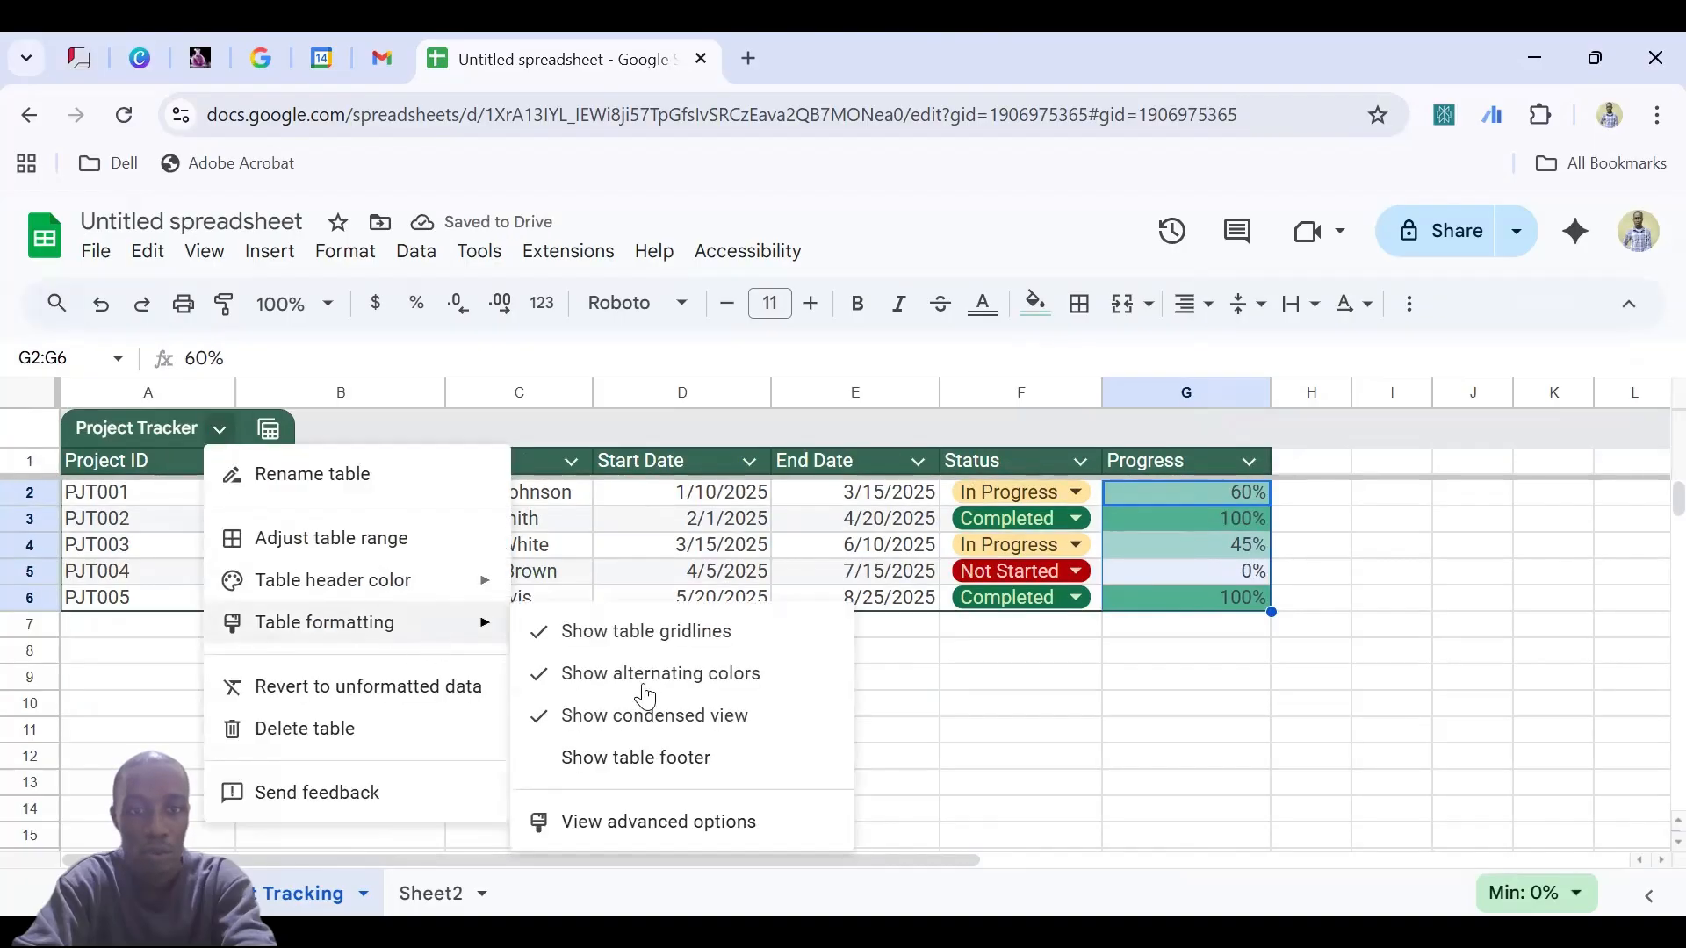
{"action": "left_click", "coordinate": [659, 764]}
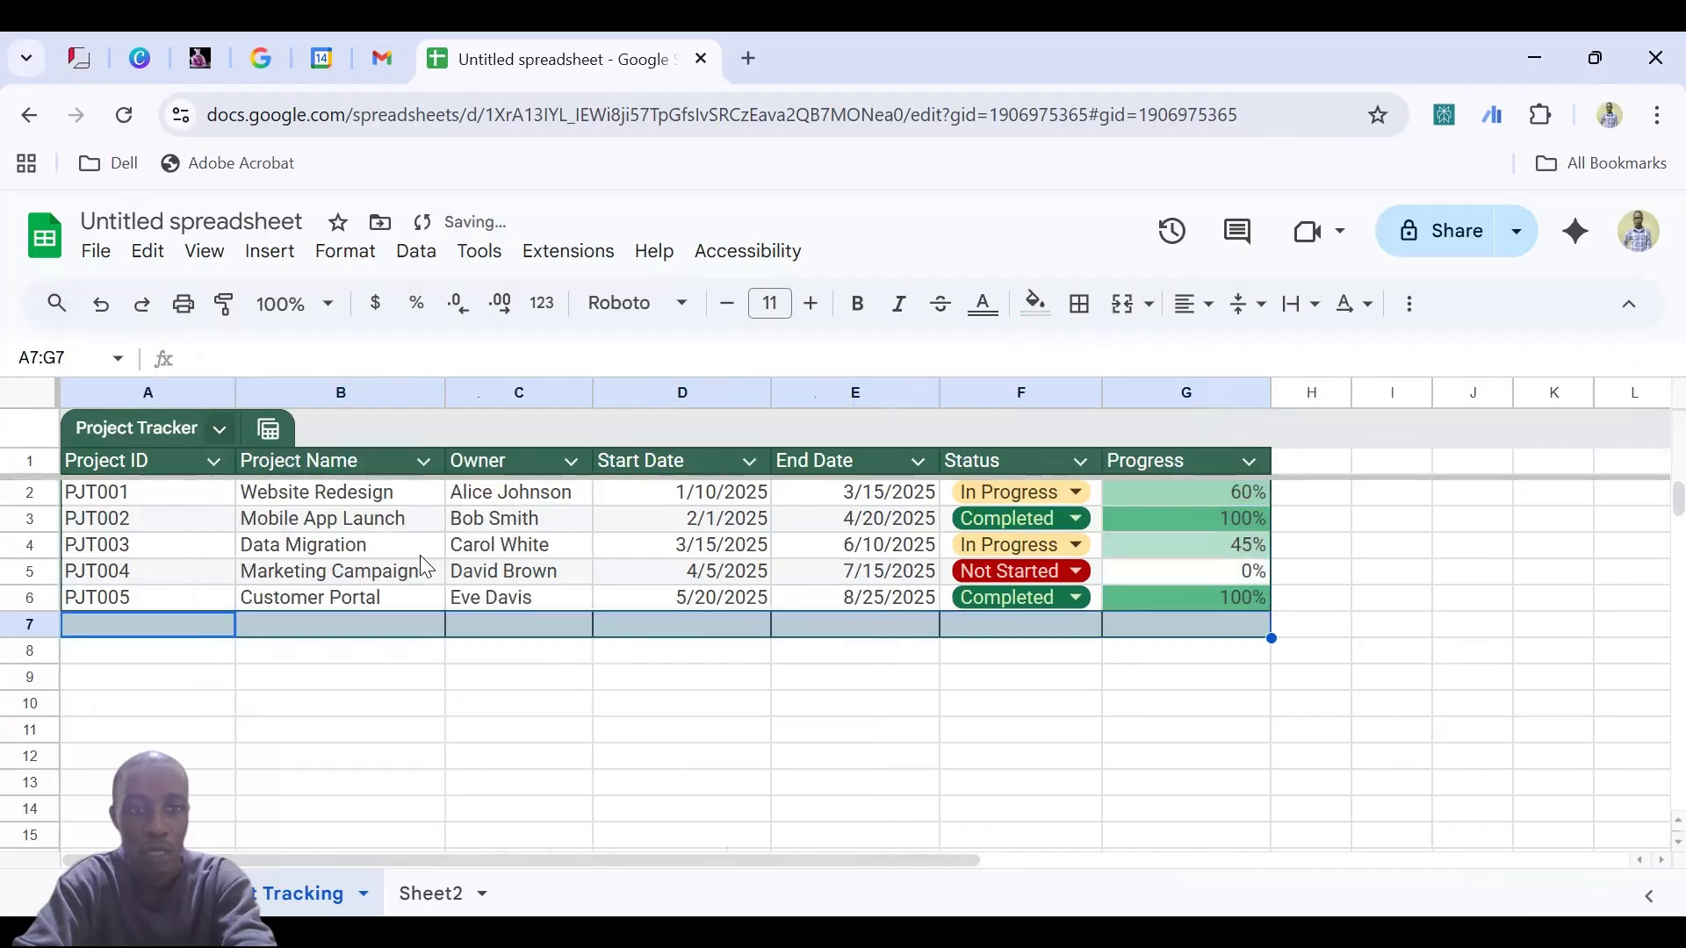
{"action": "left_click", "coordinate": [219, 441]}
{"action": "mouse_move", "coordinate": [480, 622]}
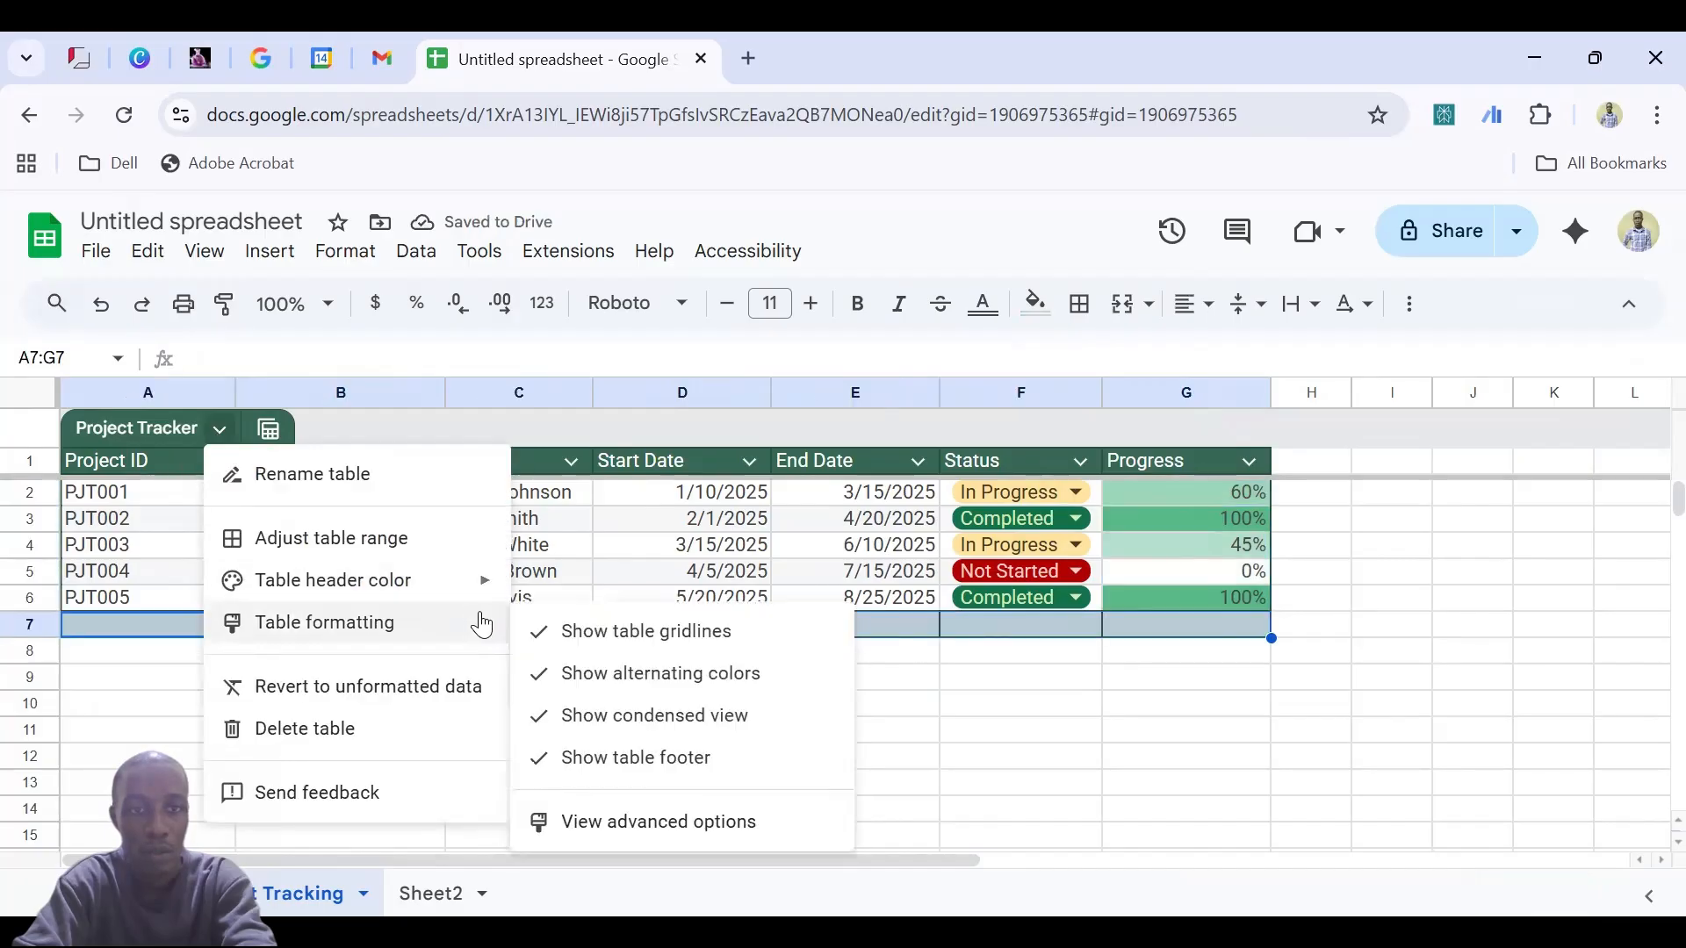
{"action": "left_click", "coordinate": [575, 771]}
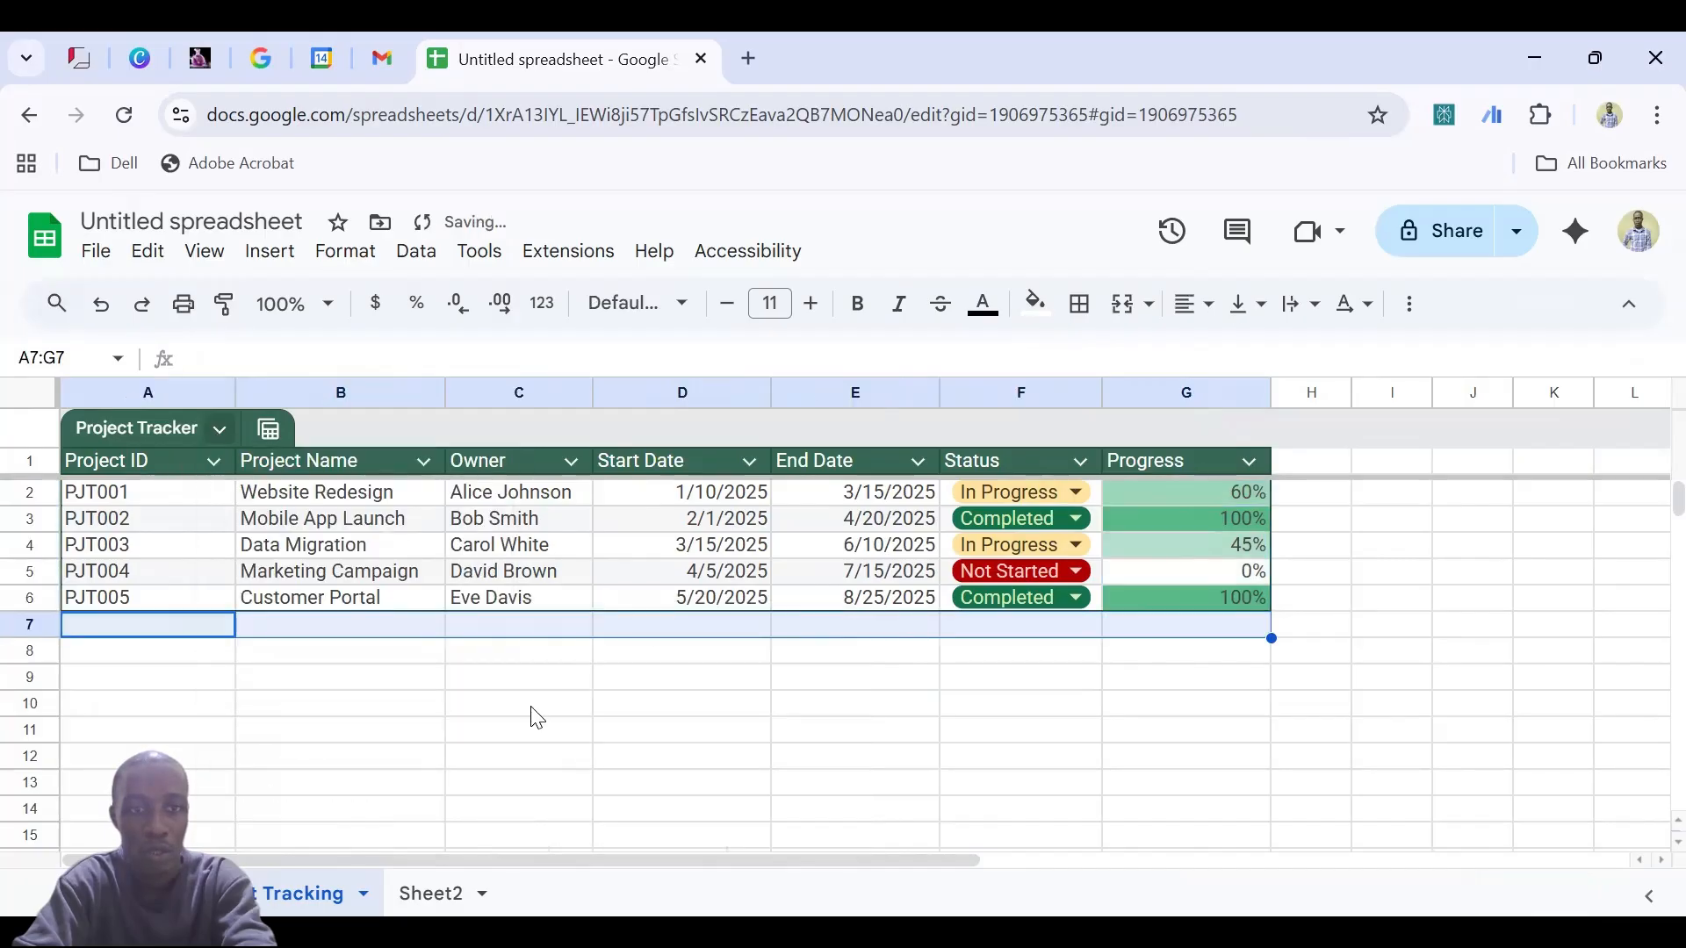
Turn off the condensed view and the table gridlines of the Project Tracker table
{"action": "left_click", "coordinate": [220, 442]}
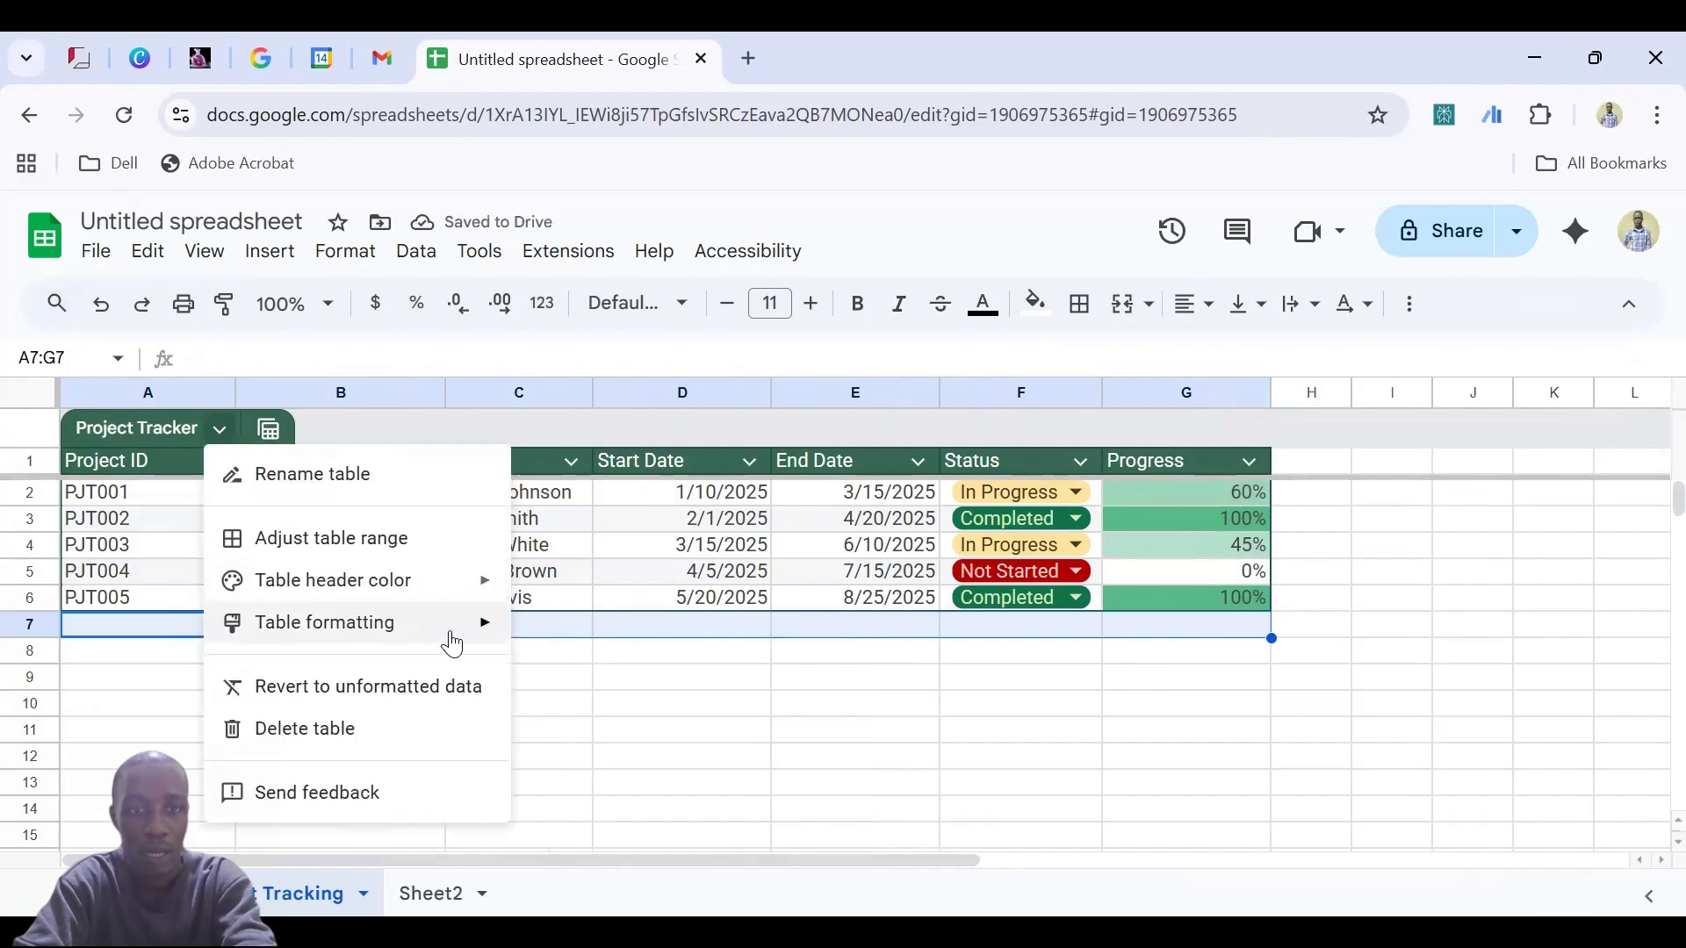
{"action": "mouse_move", "coordinate": [448, 625]}
{"action": "left_click", "coordinate": [581, 715]}
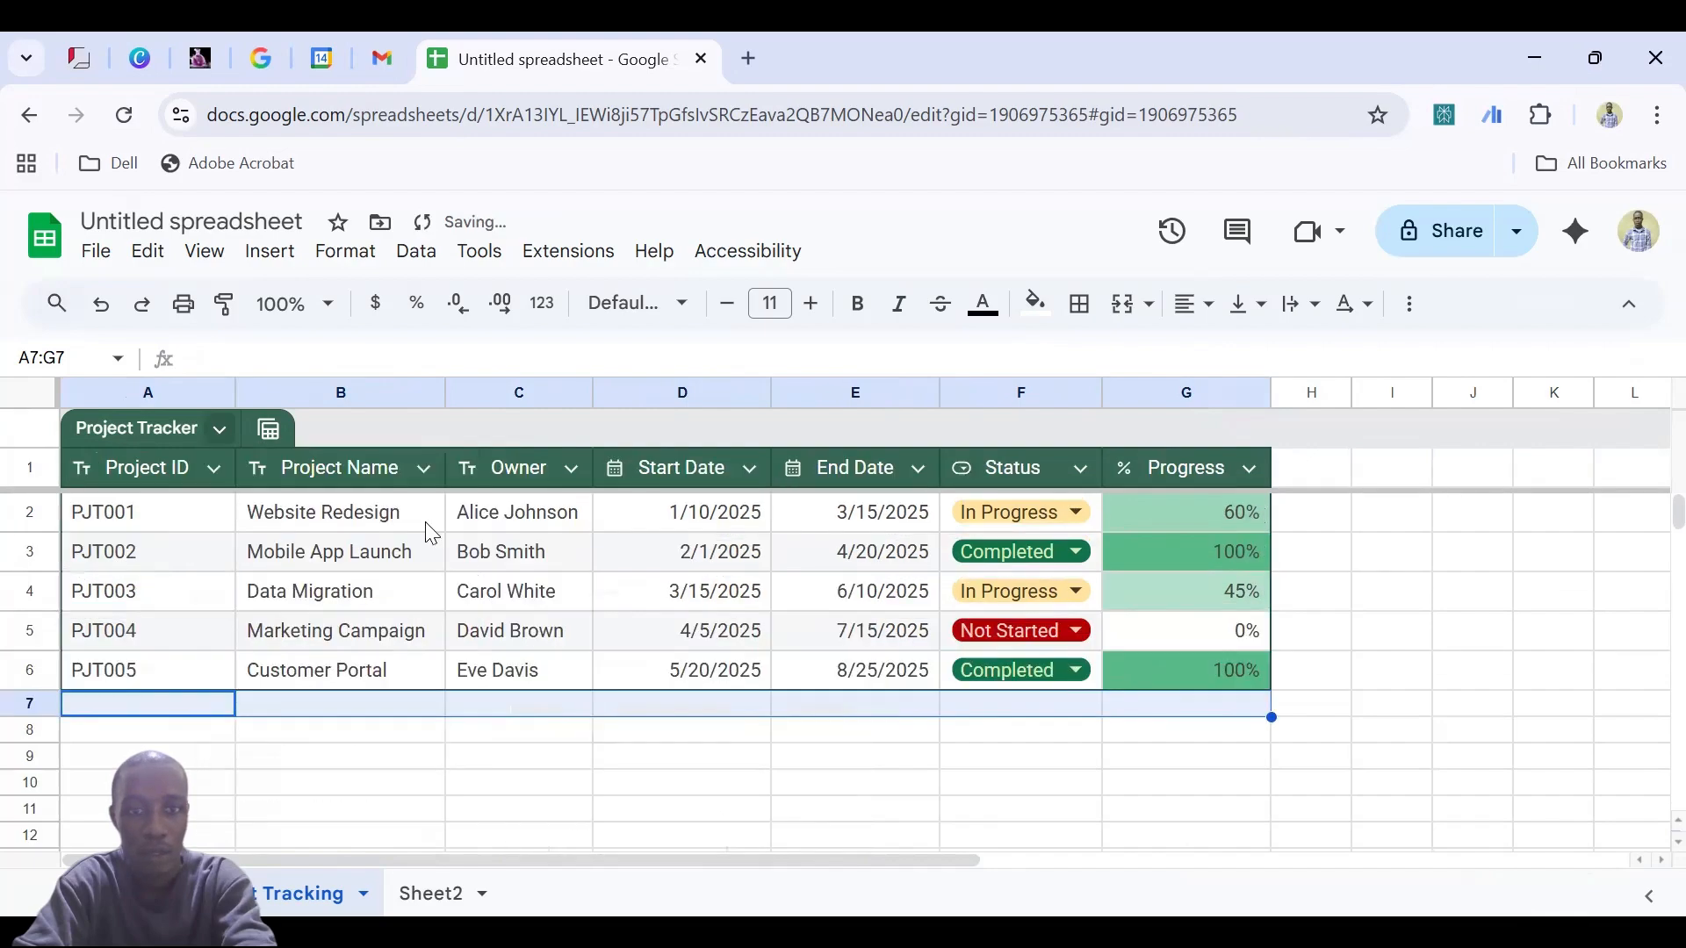
{"action": "left_click", "coordinate": [235, 436]}
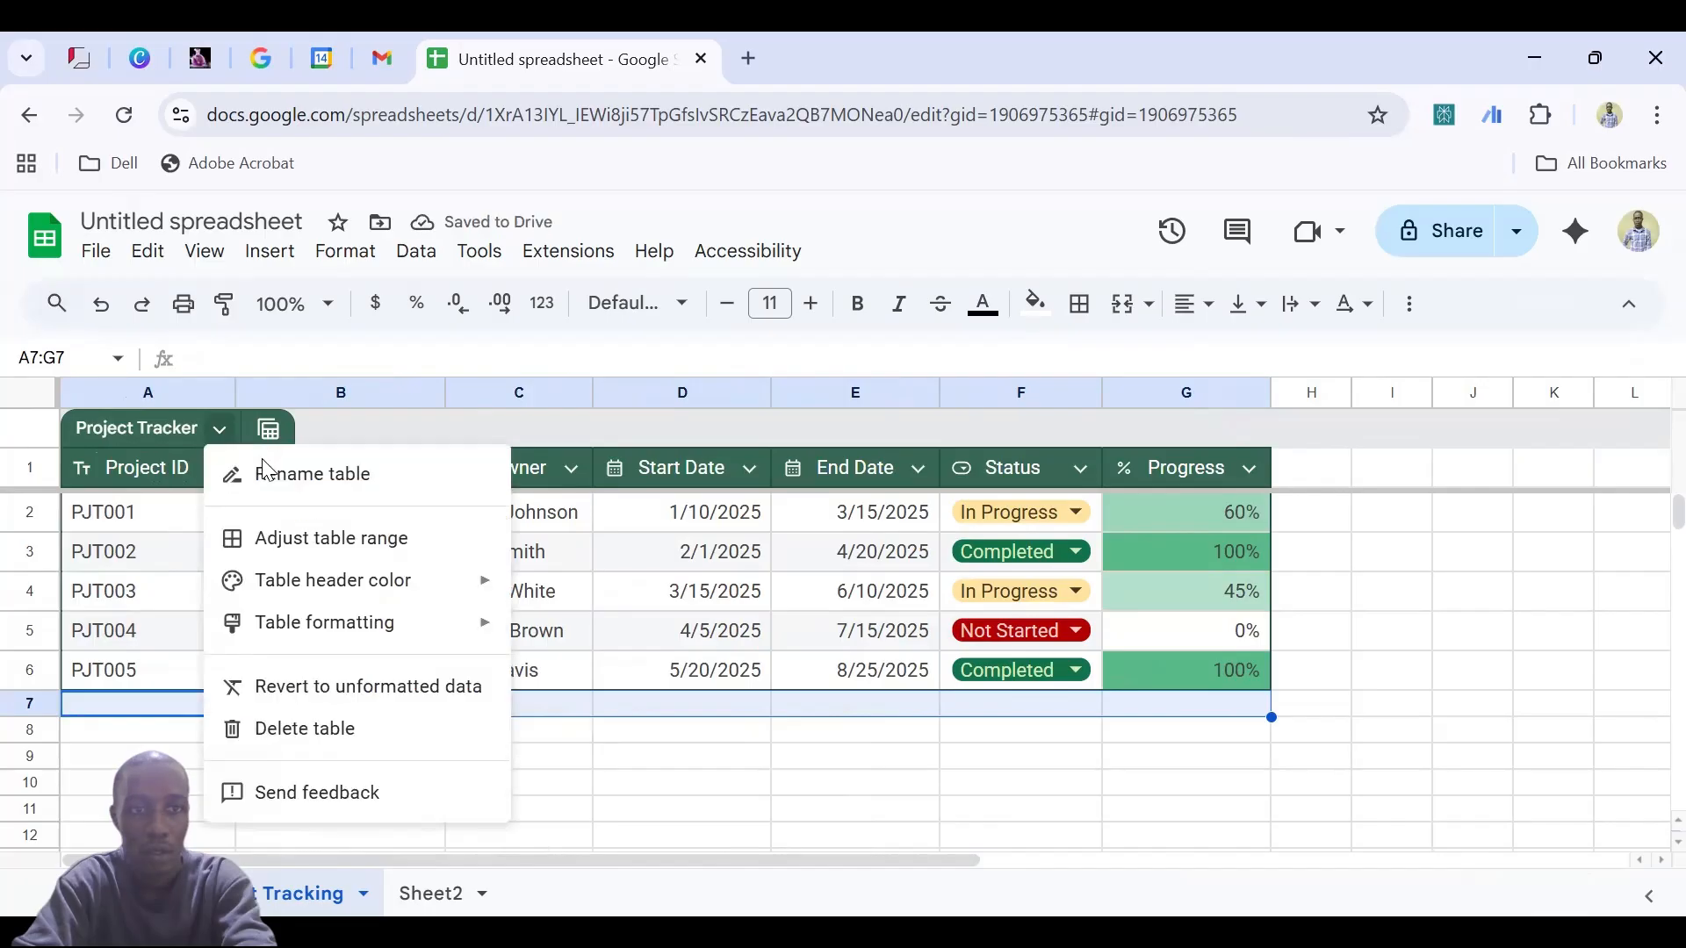
{"action": "mouse_move", "coordinate": [452, 631]}
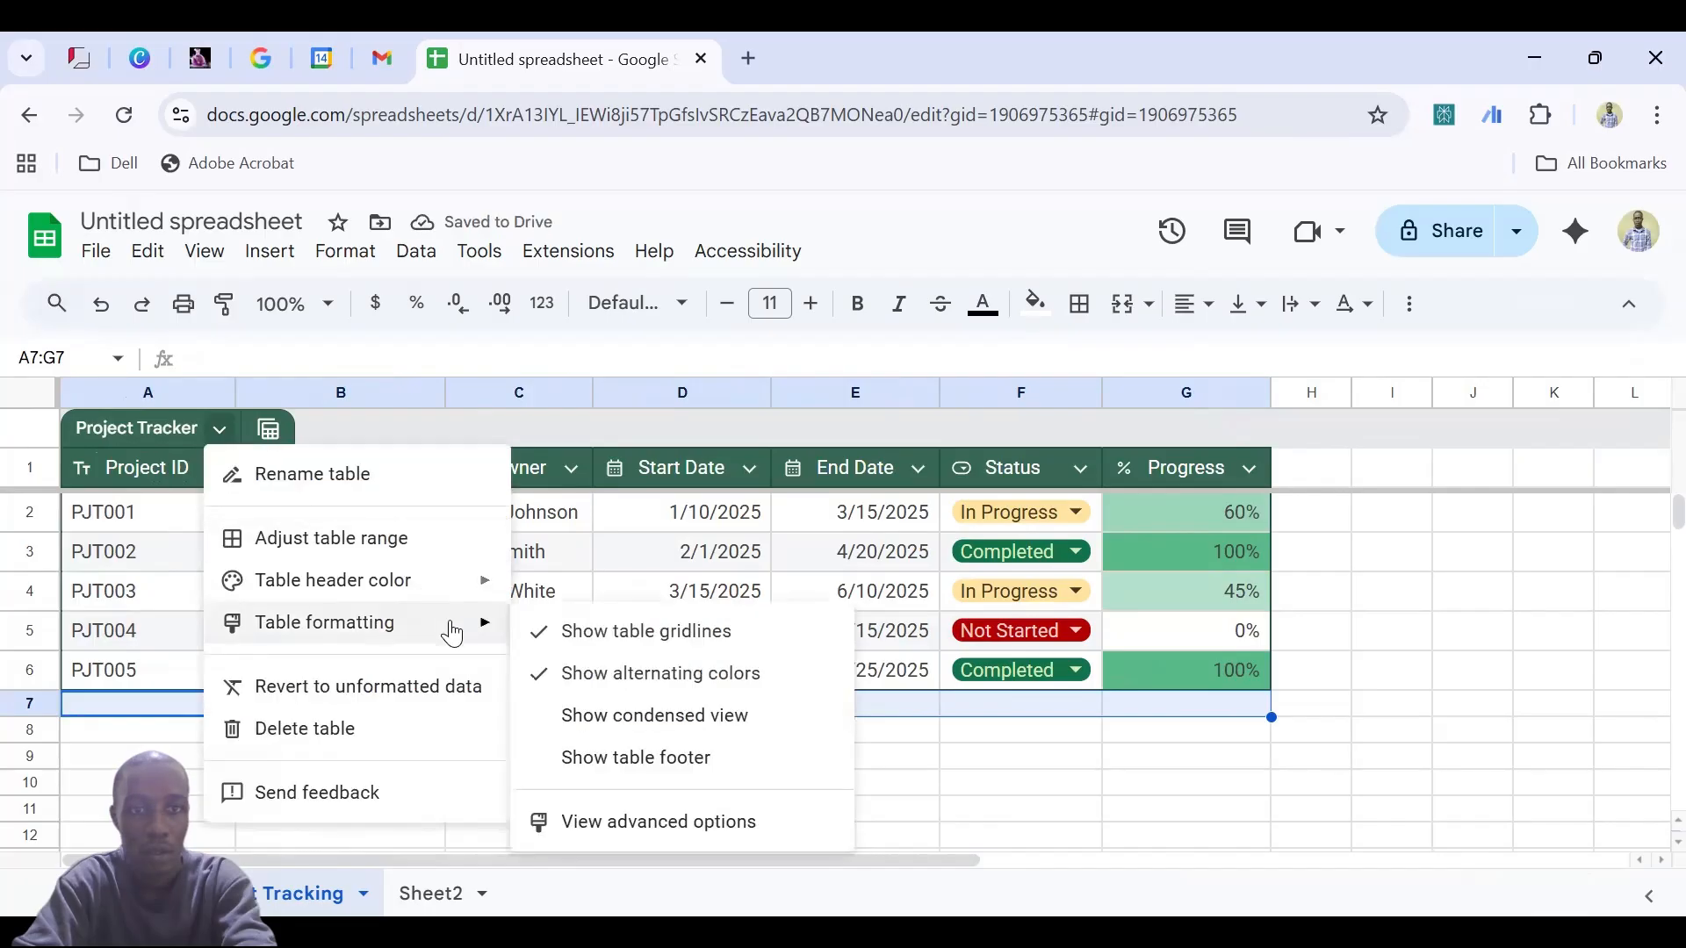
{"action": "left_click", "coordinate": [562, 646]}
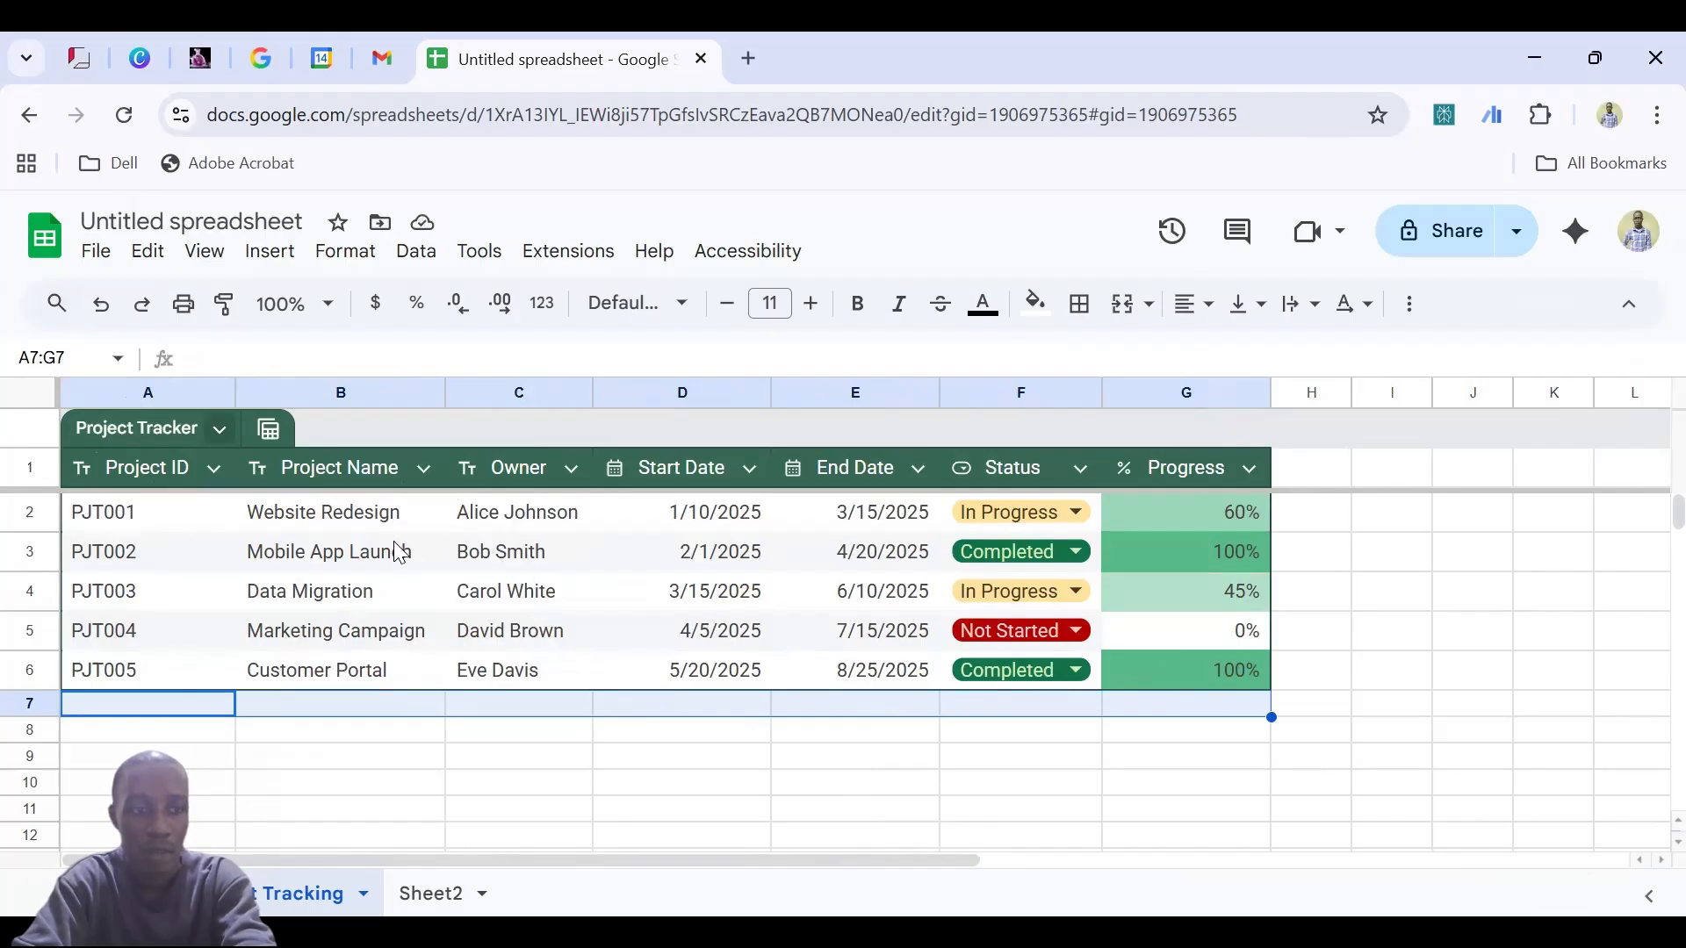
Create a temporary group by view on the Status column and examine each status group with its summary values
{"action": "left_click", "coordinate": [272, 441]}
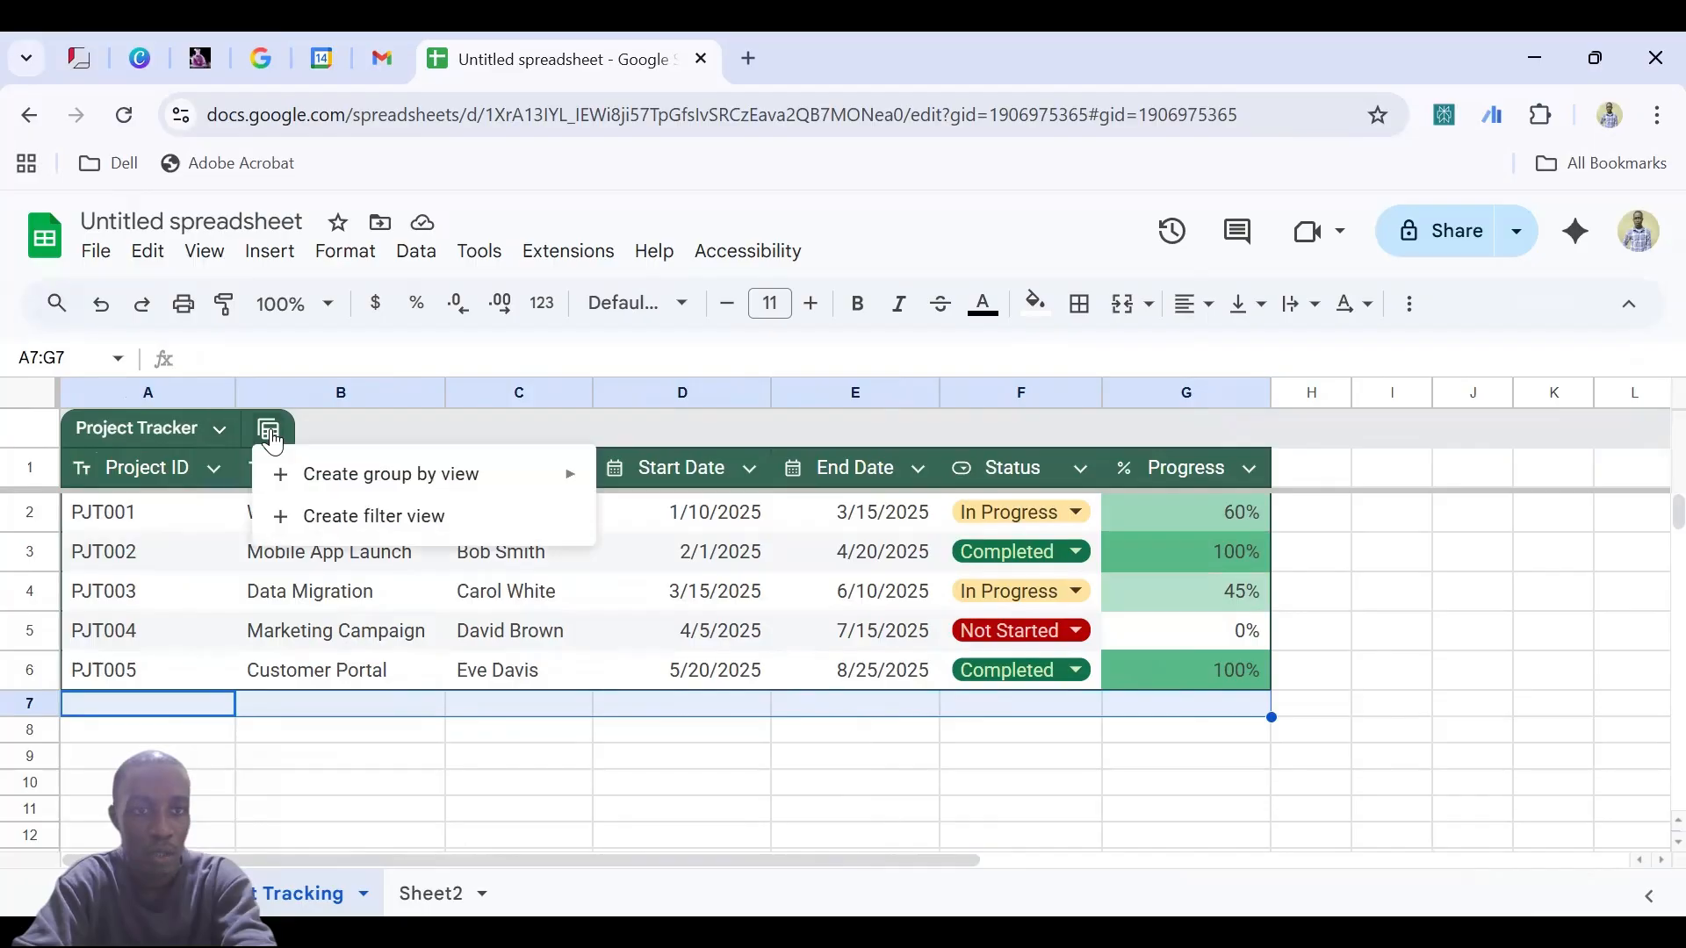
{"action": "mouse_move", "coordinate": [331, 482]}
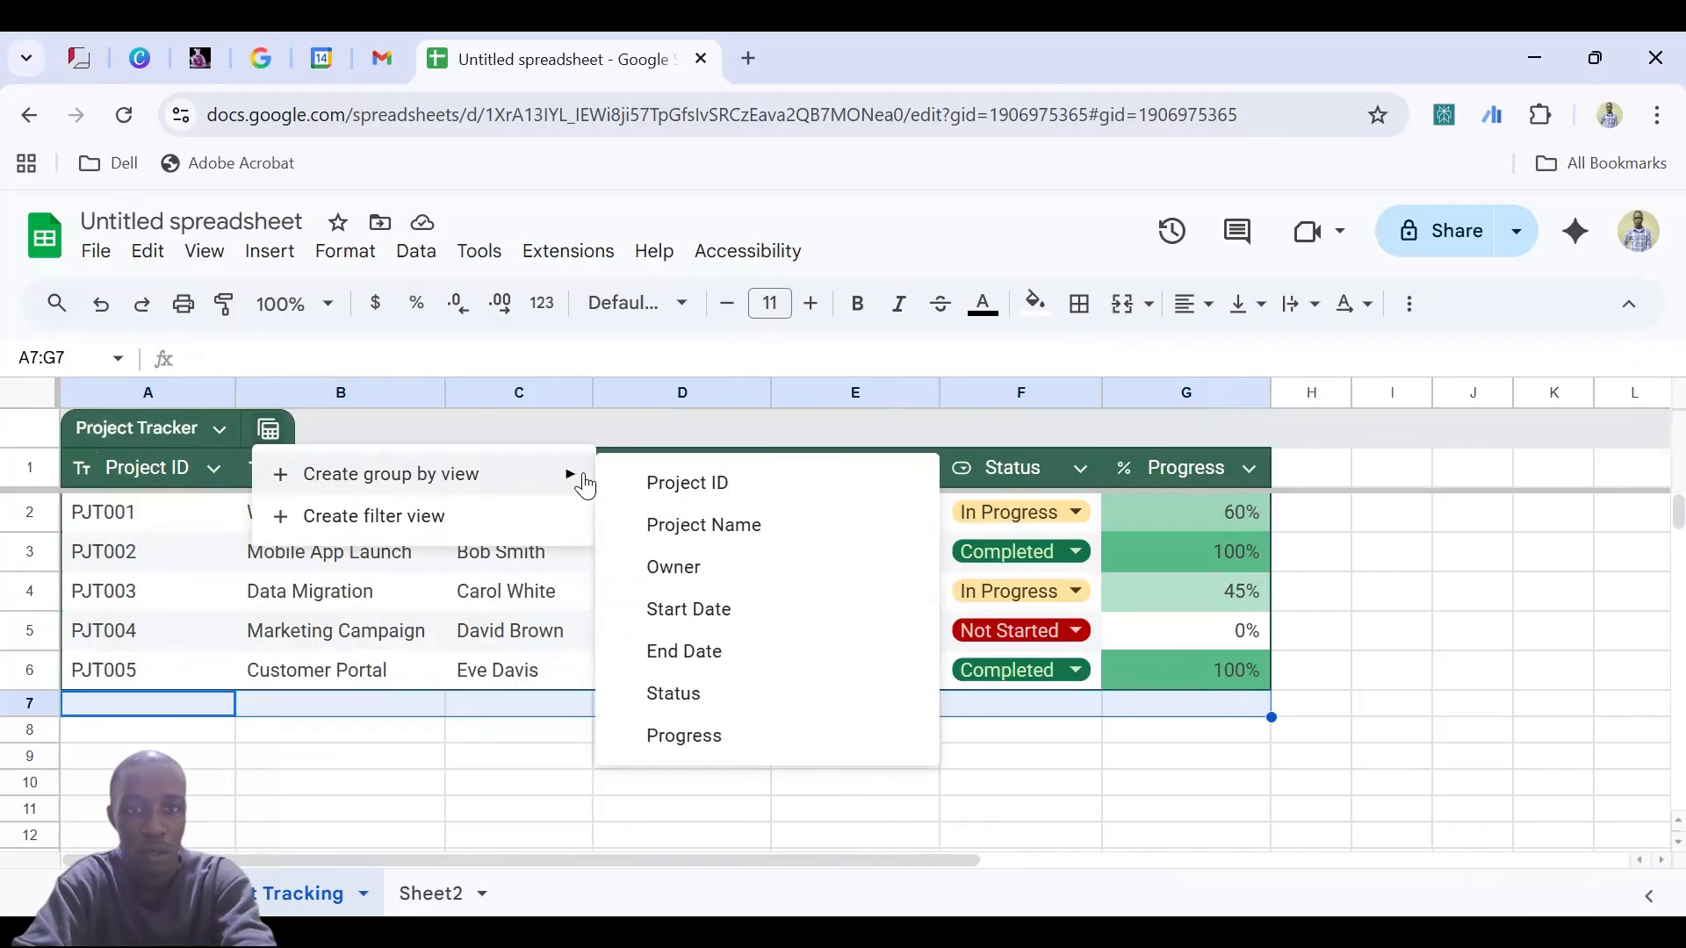
{"action": "left_click", "coordinate": [674, 700]}
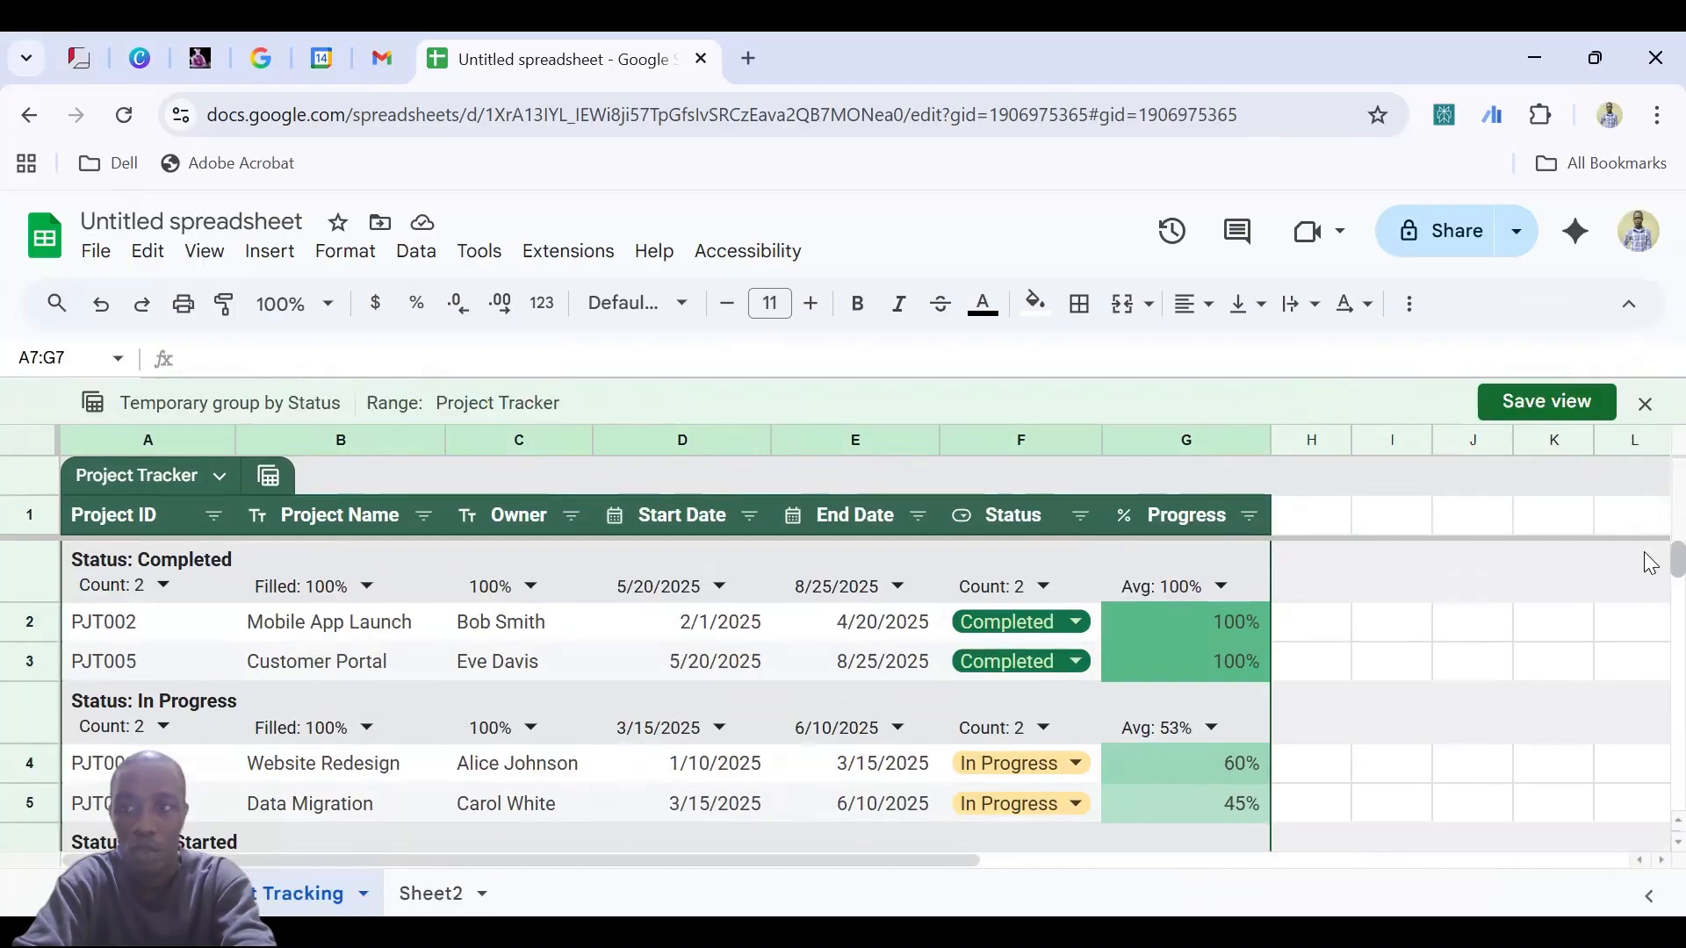
{"action": "scroll", "coordinate": [1650, 563], "scroll_direction": "down", "scroll_amount": 5}
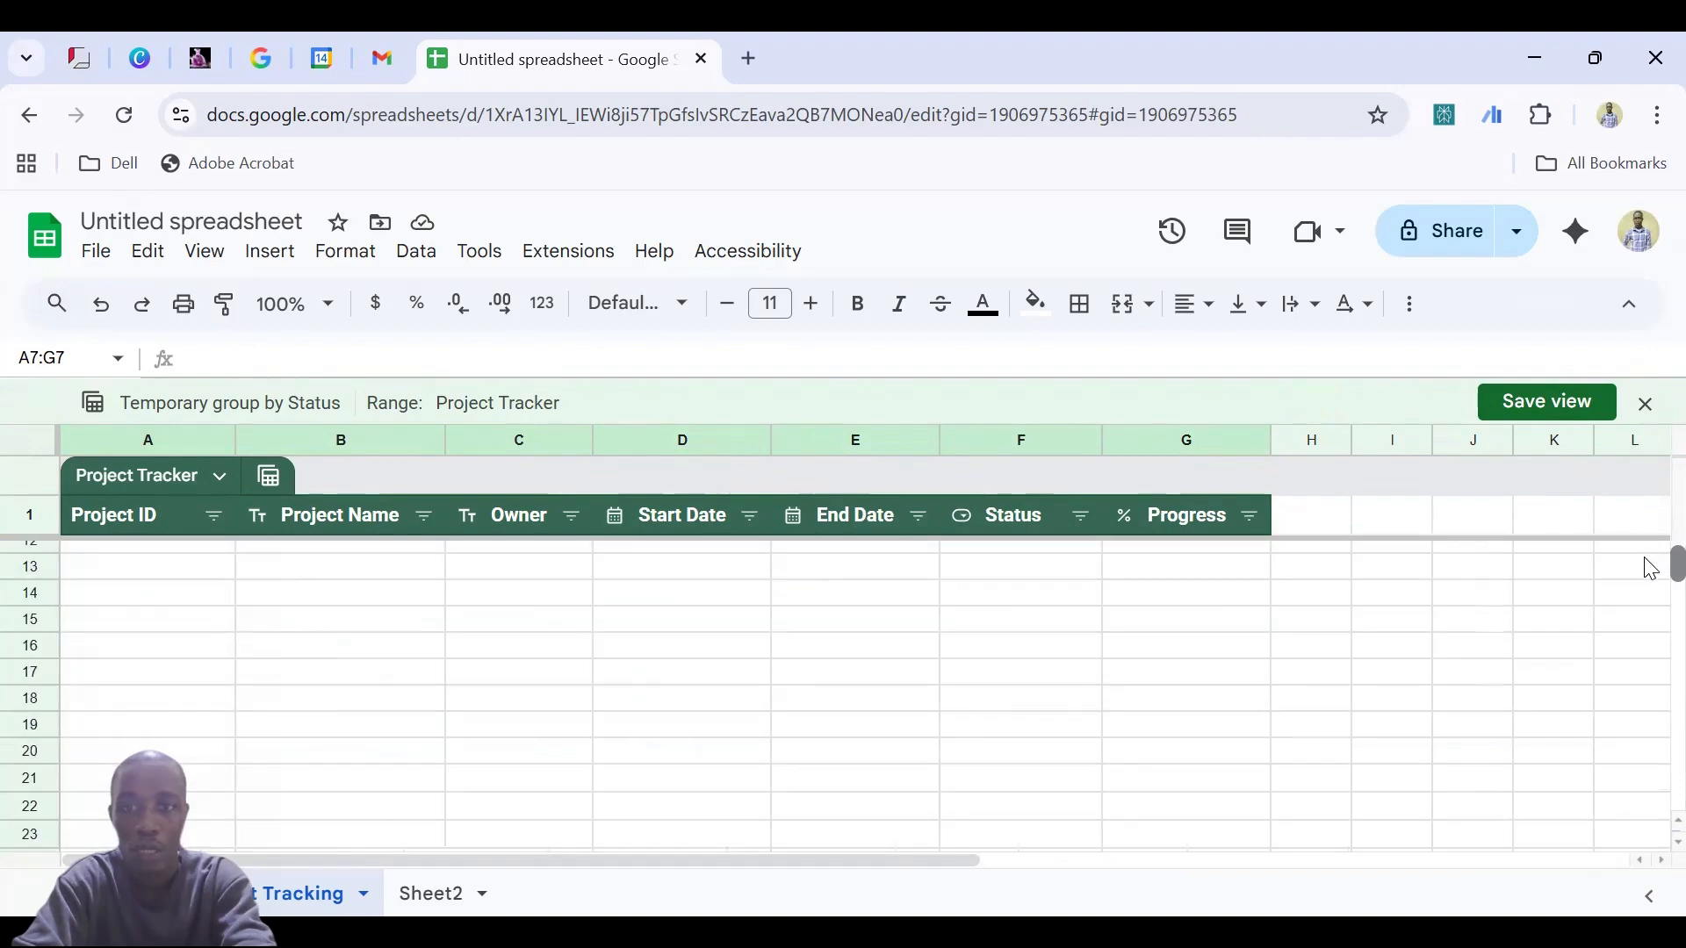
{"action": "scroll", "coordinate": [1651, 562], "scroll_direction": "up", "scroll_amount": 5}
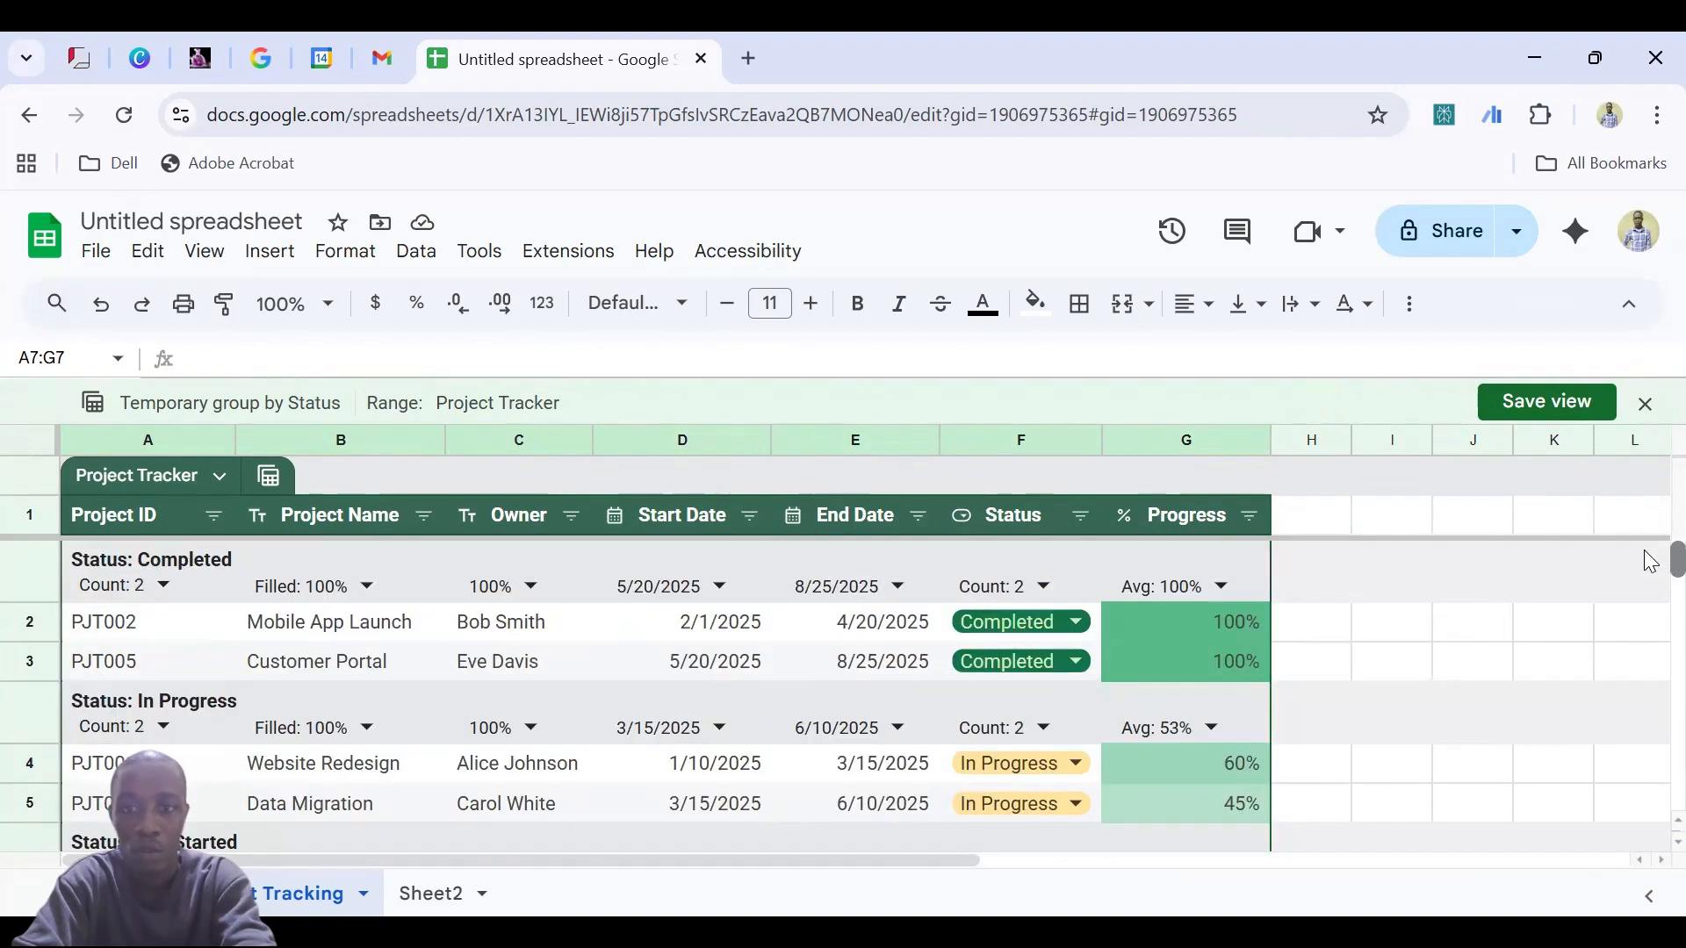
{"action": "scroll", "coordinate": [1651, 563], "scroll_direction": "down", "scroll_amount": 5}
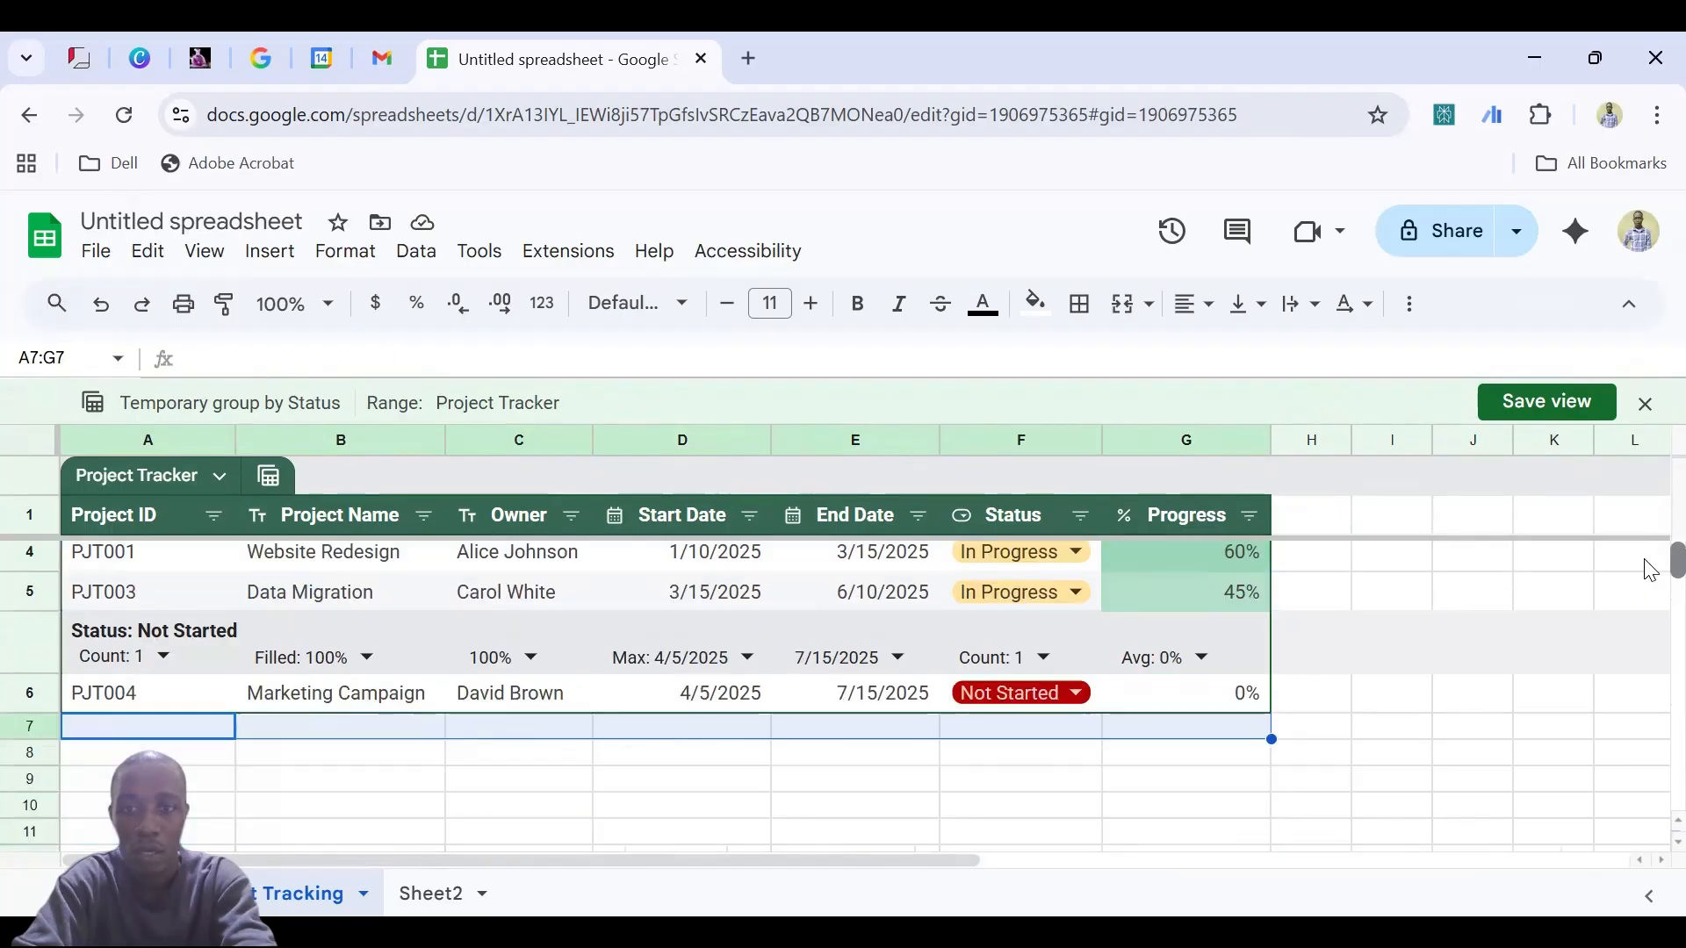
{"action": "scroll", "coordinate": [1650, 560], "scroll_direction": "up", "scroll_amount": 5}
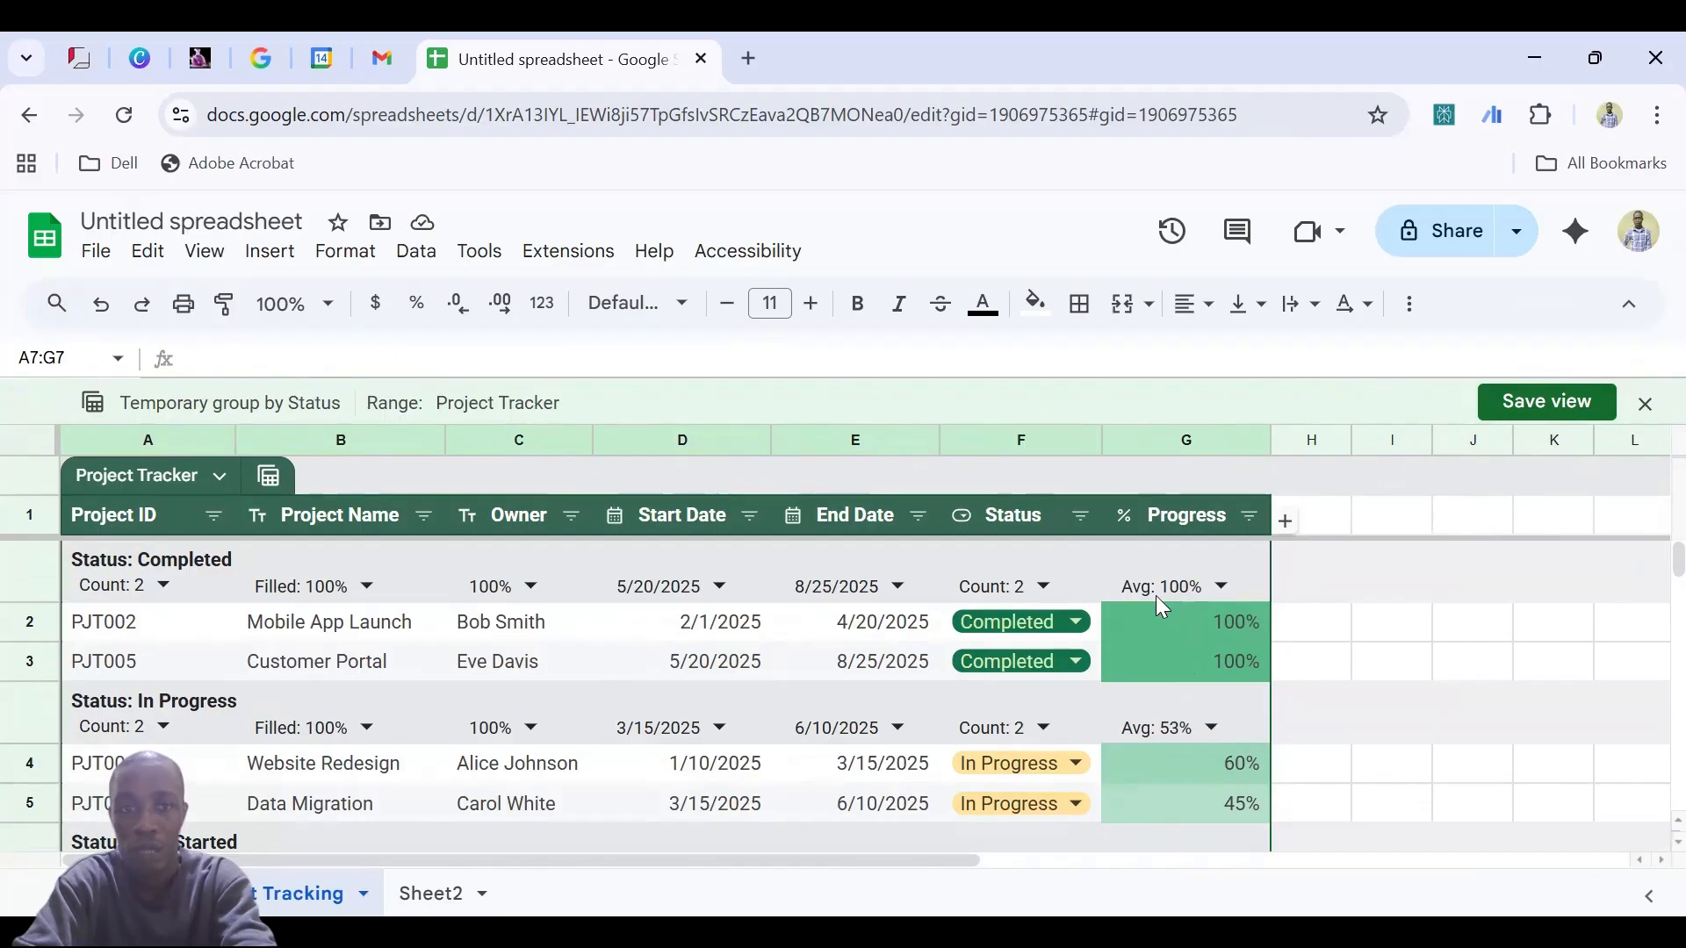
Close the temporary Status grouping without saving the view and clear the selection from the table
{"action": "left_click", "coordinate": [1648, 405]}
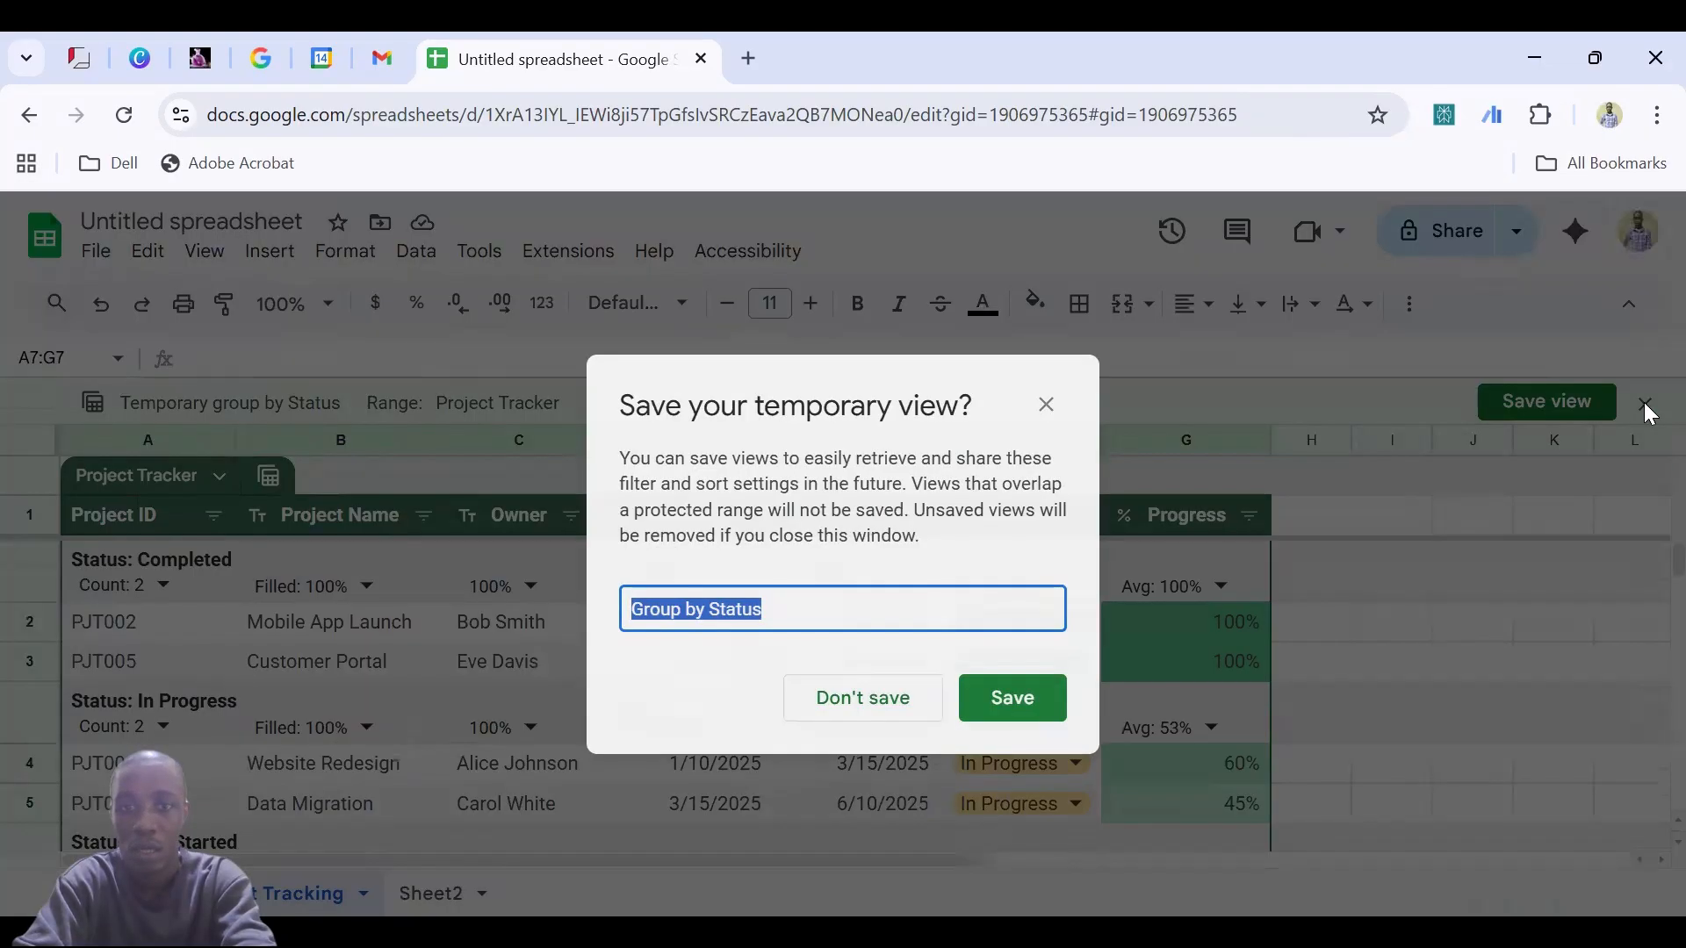
{"action": "left_click", "coordinate": [889, 707]}
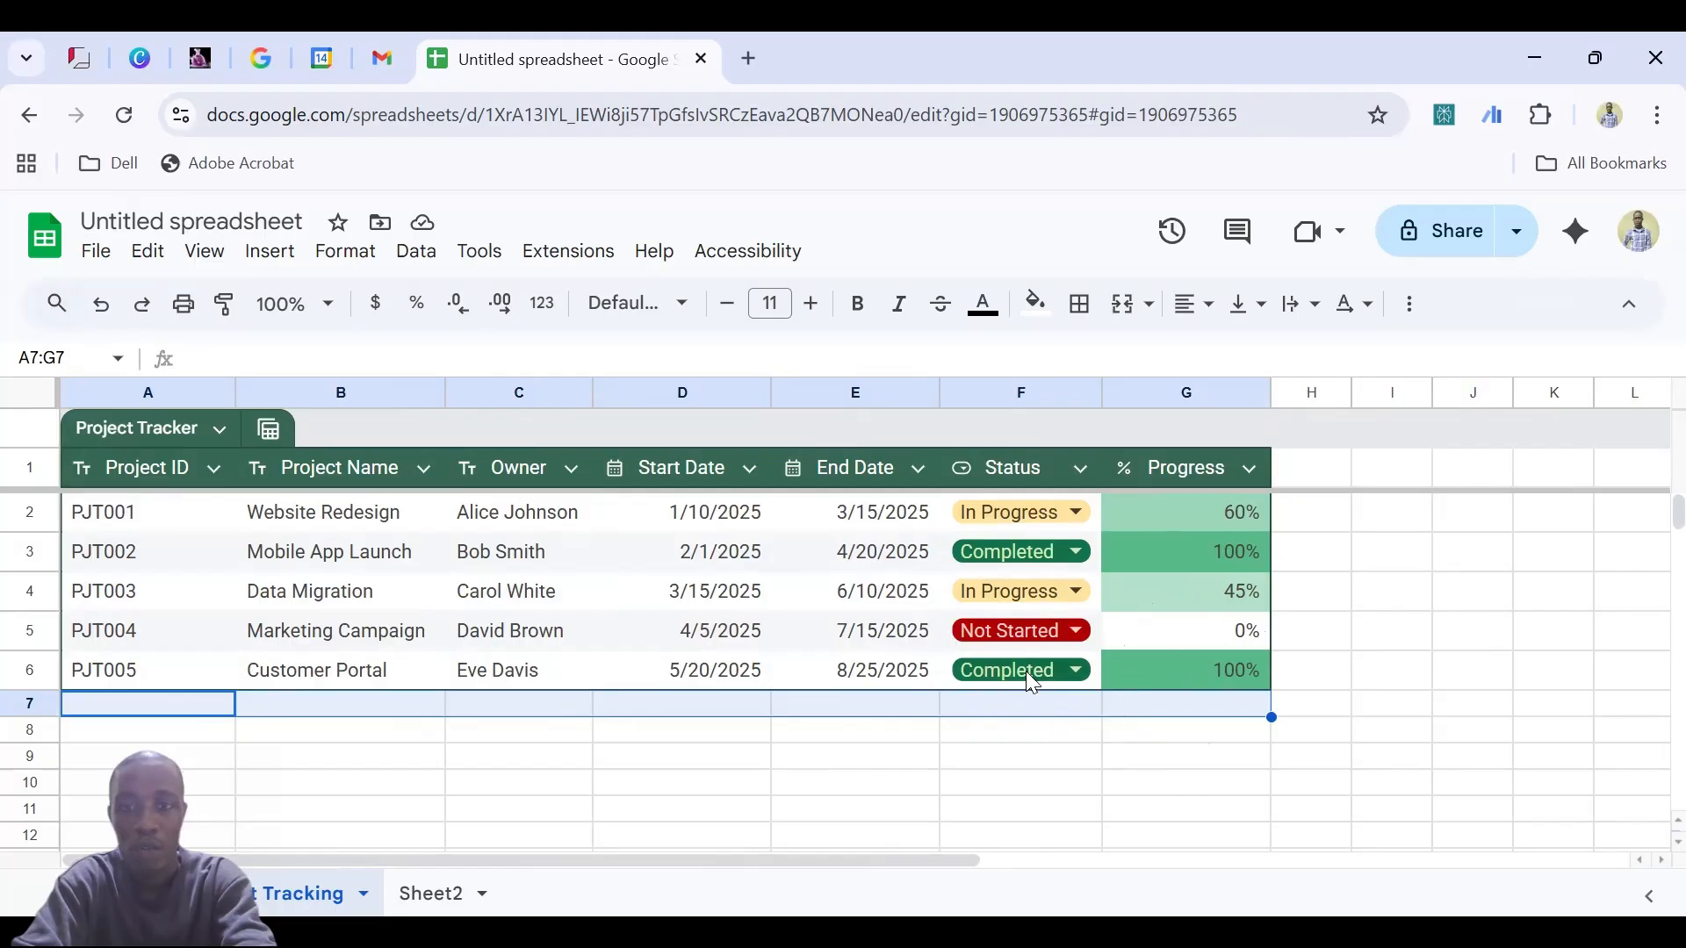
{"action": "left_click", "coordinate": [917, 648]}
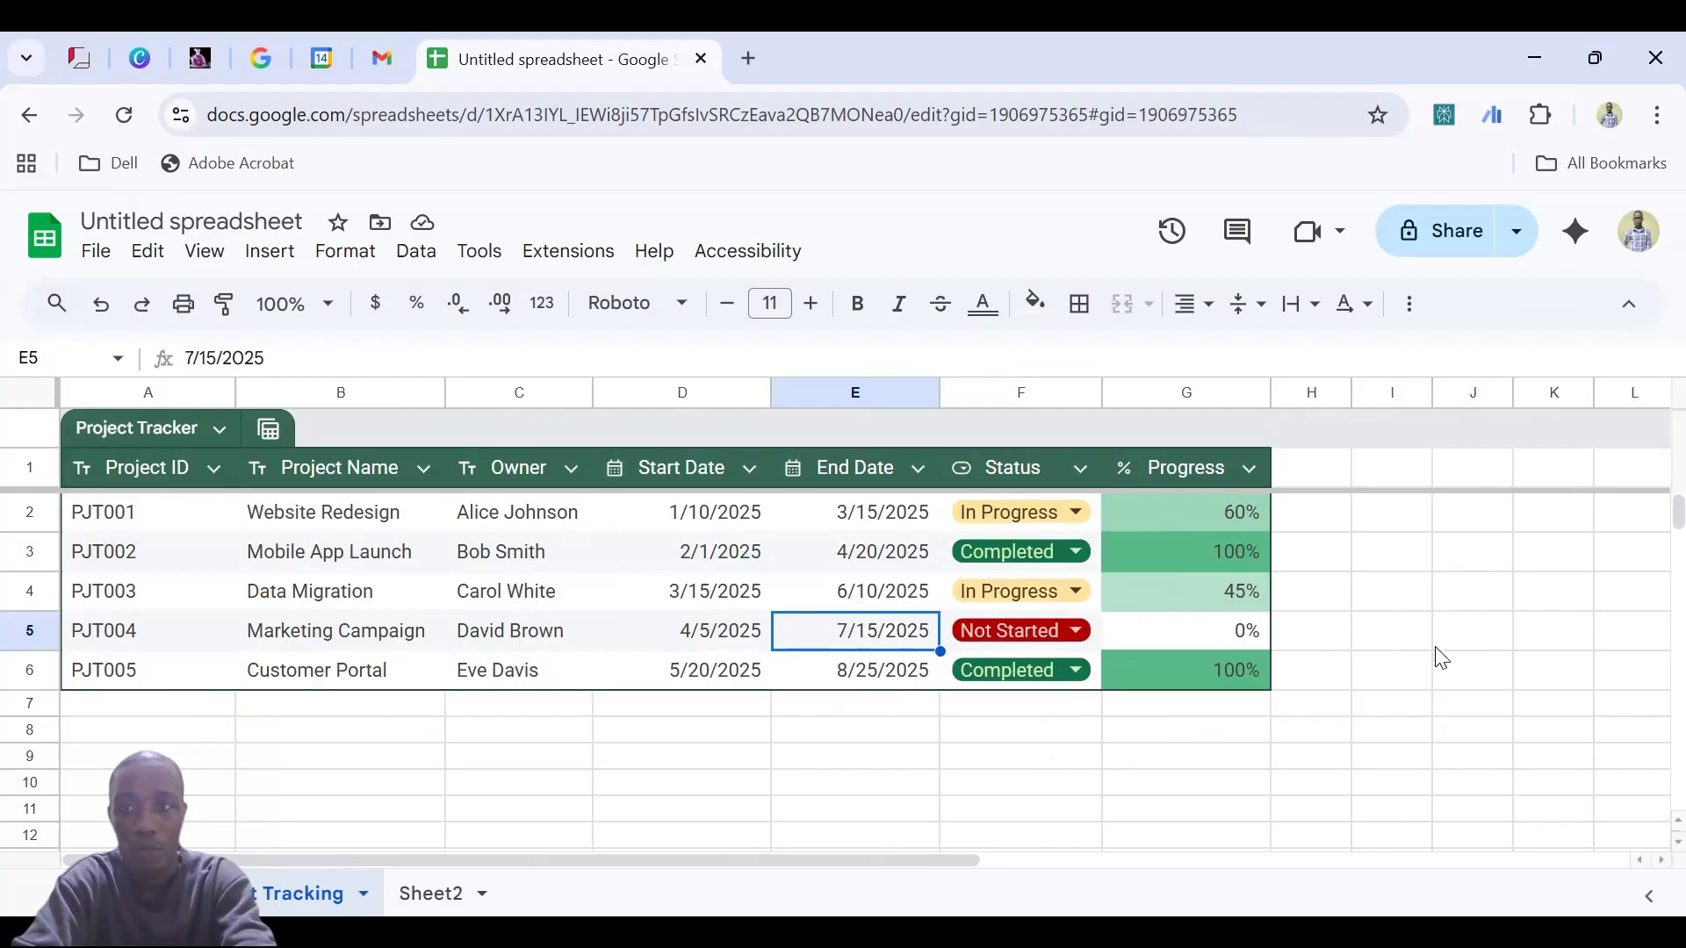
{"action": "left_click", "coordinate": [1366, 535]}
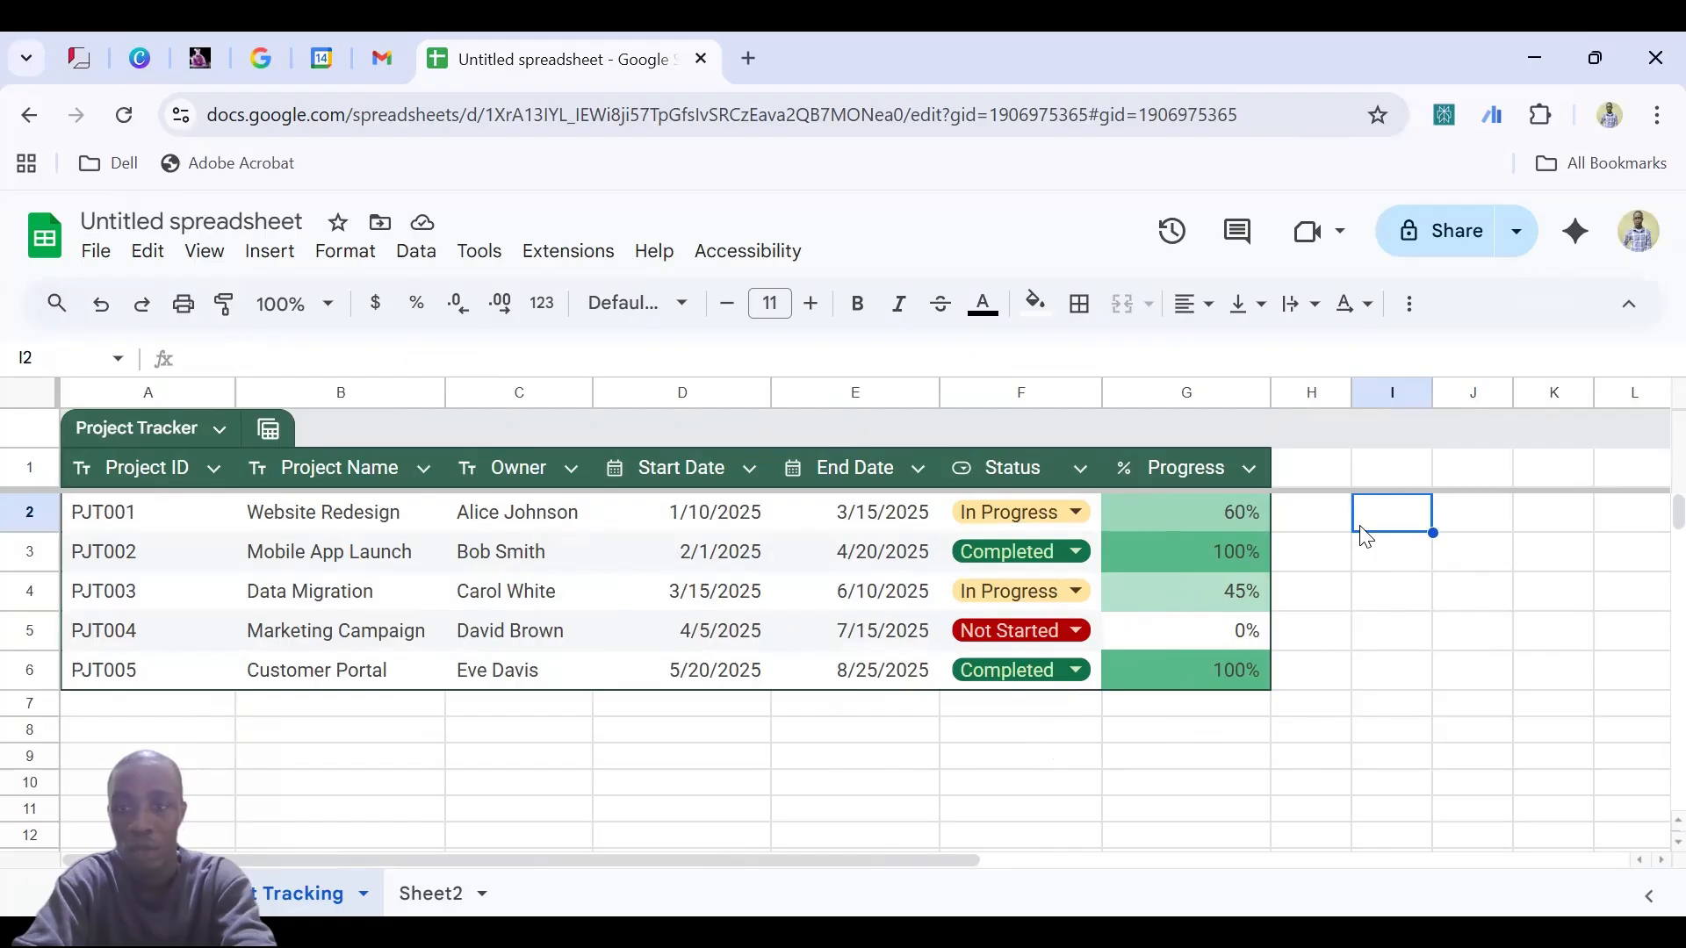
Try listing the table's owners from cell I2 with =ARRAYFORMULA(Project_Tracker[Owner]), examine the formula, and delete it again
{"action": "type", "text": "="}
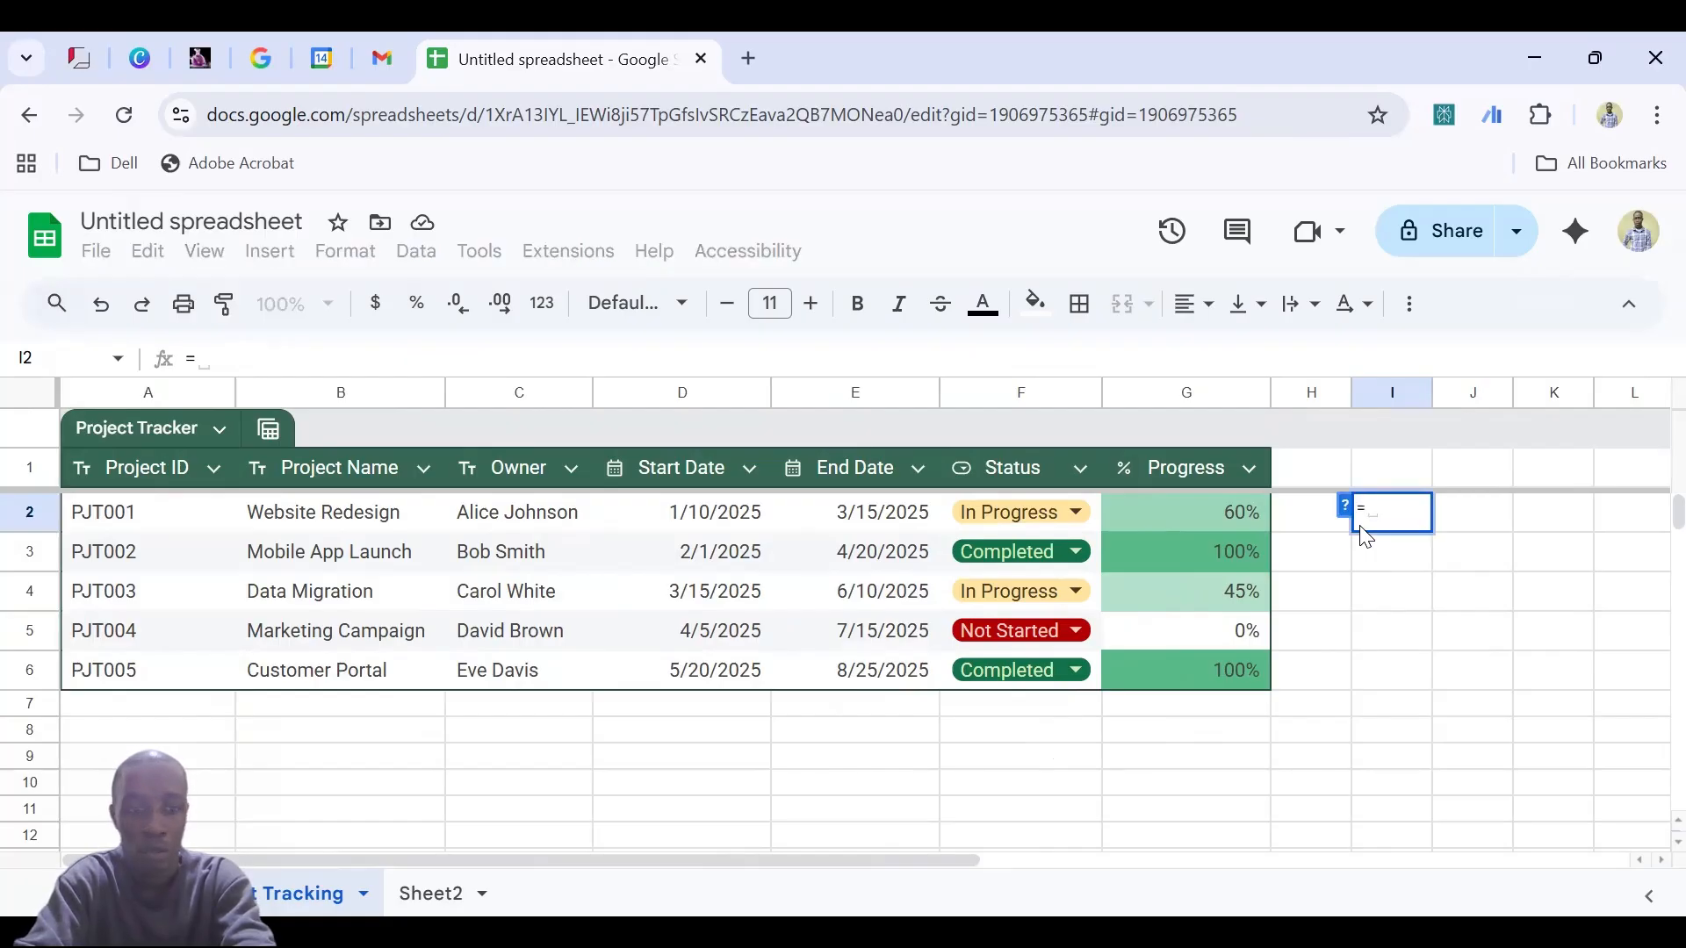
{"action": "type", "text": "arr"}
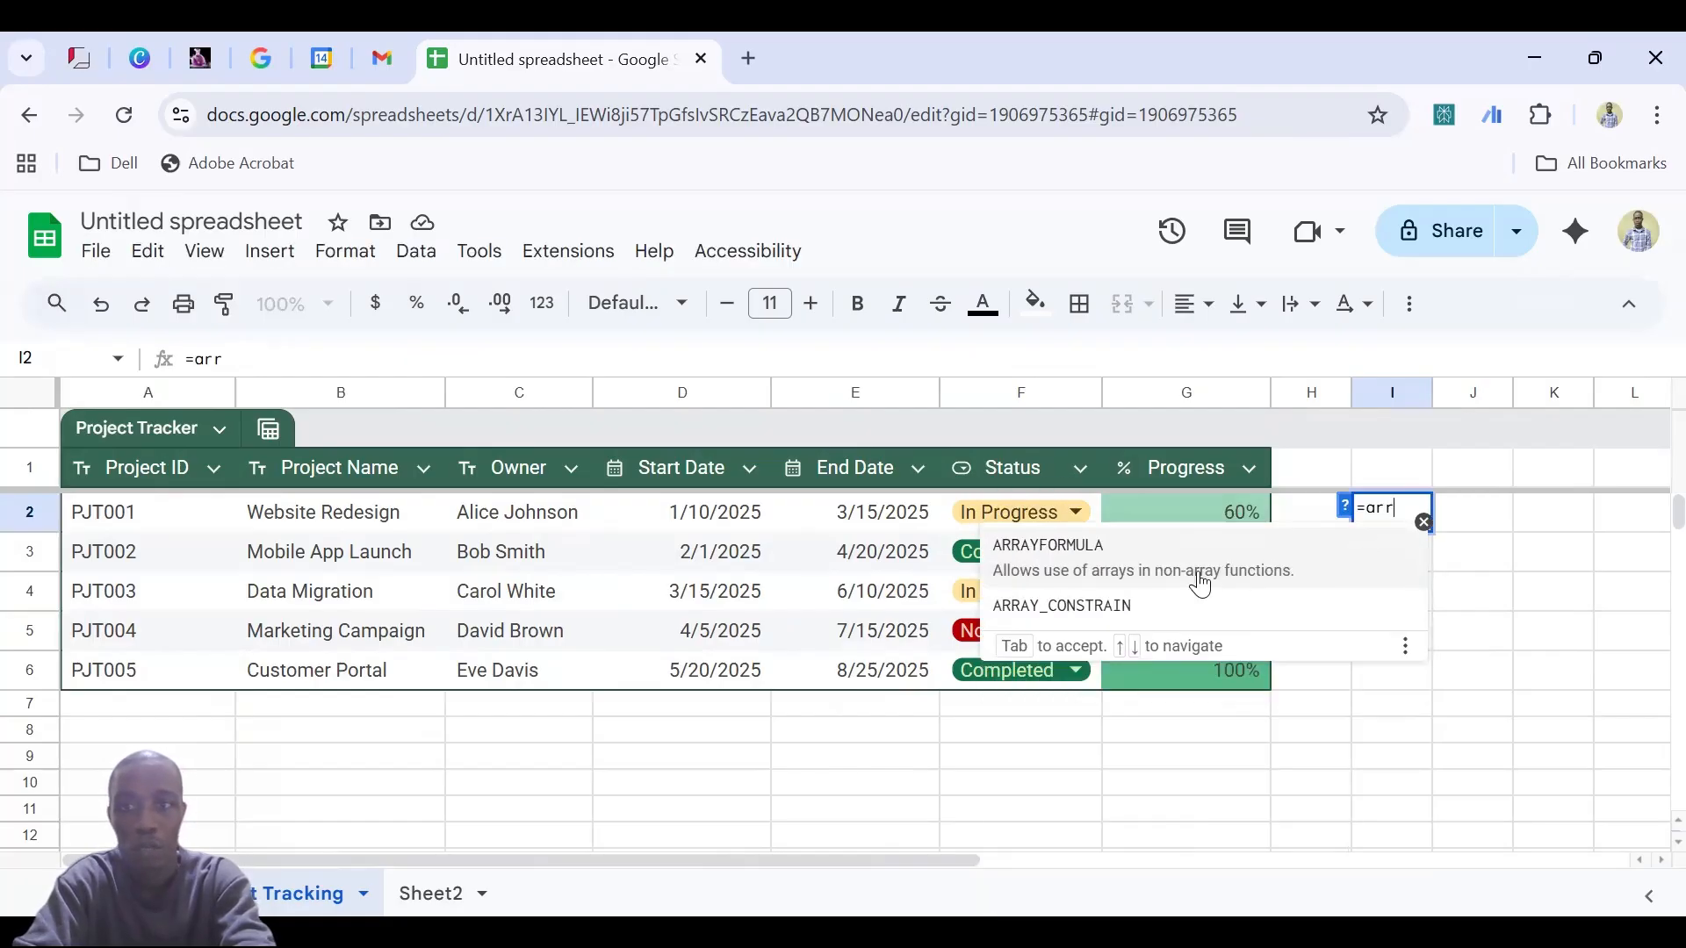
{"action": "key", "text": "Tab"}
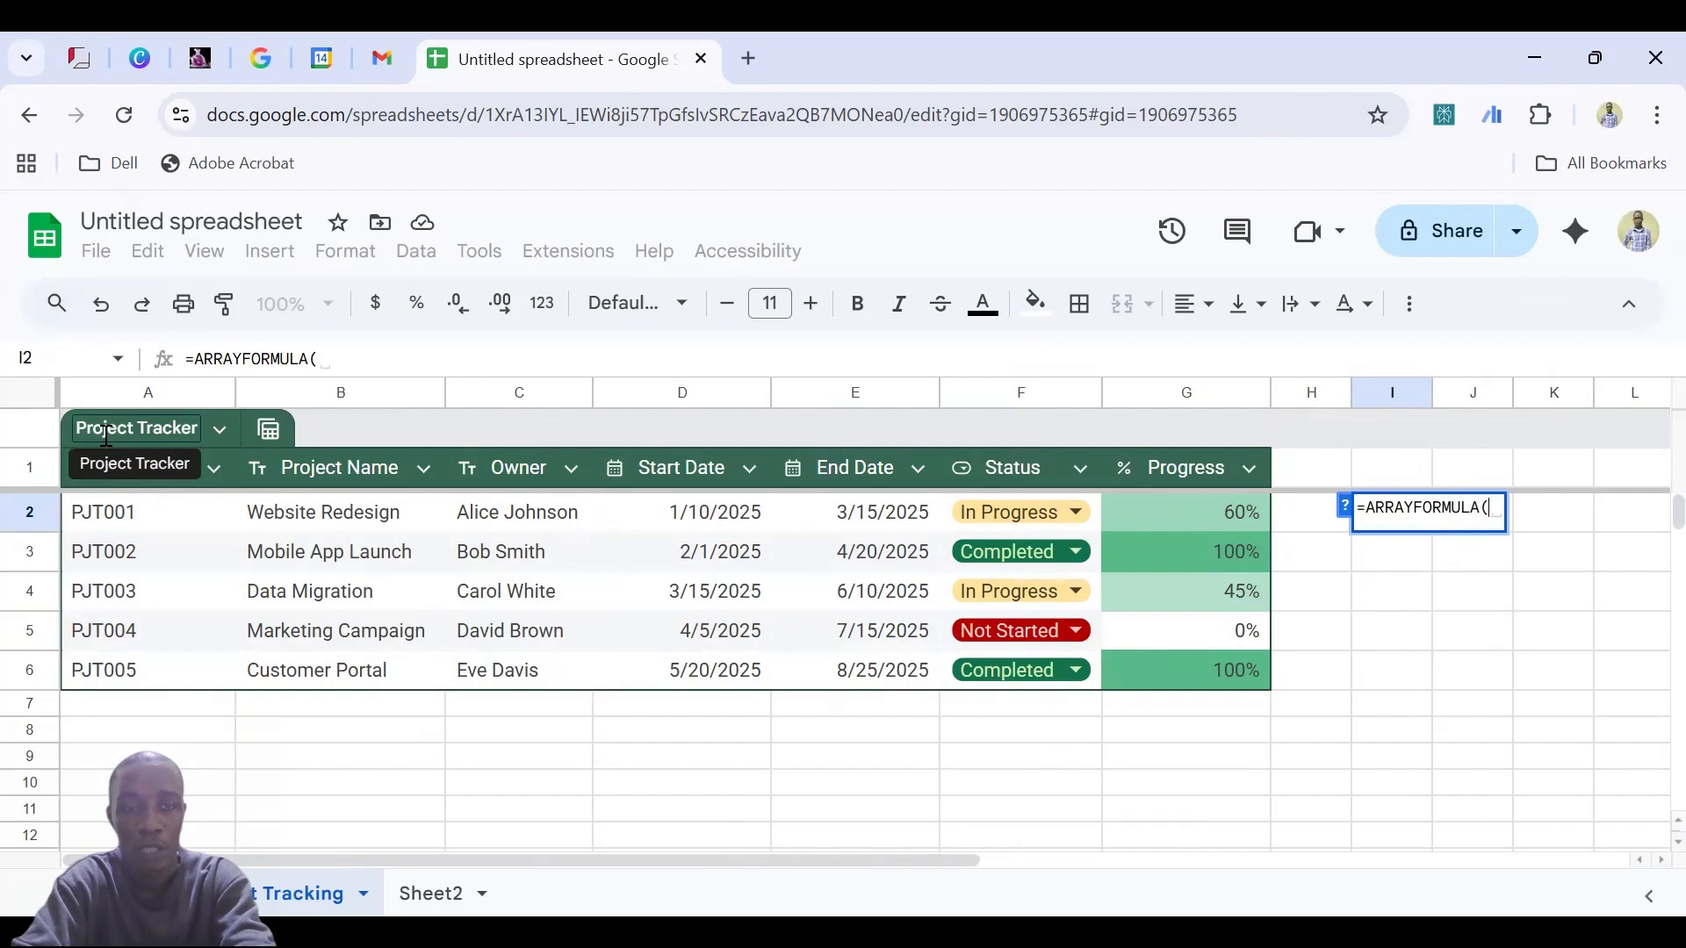
{"action": "type", "text": "Proj"}
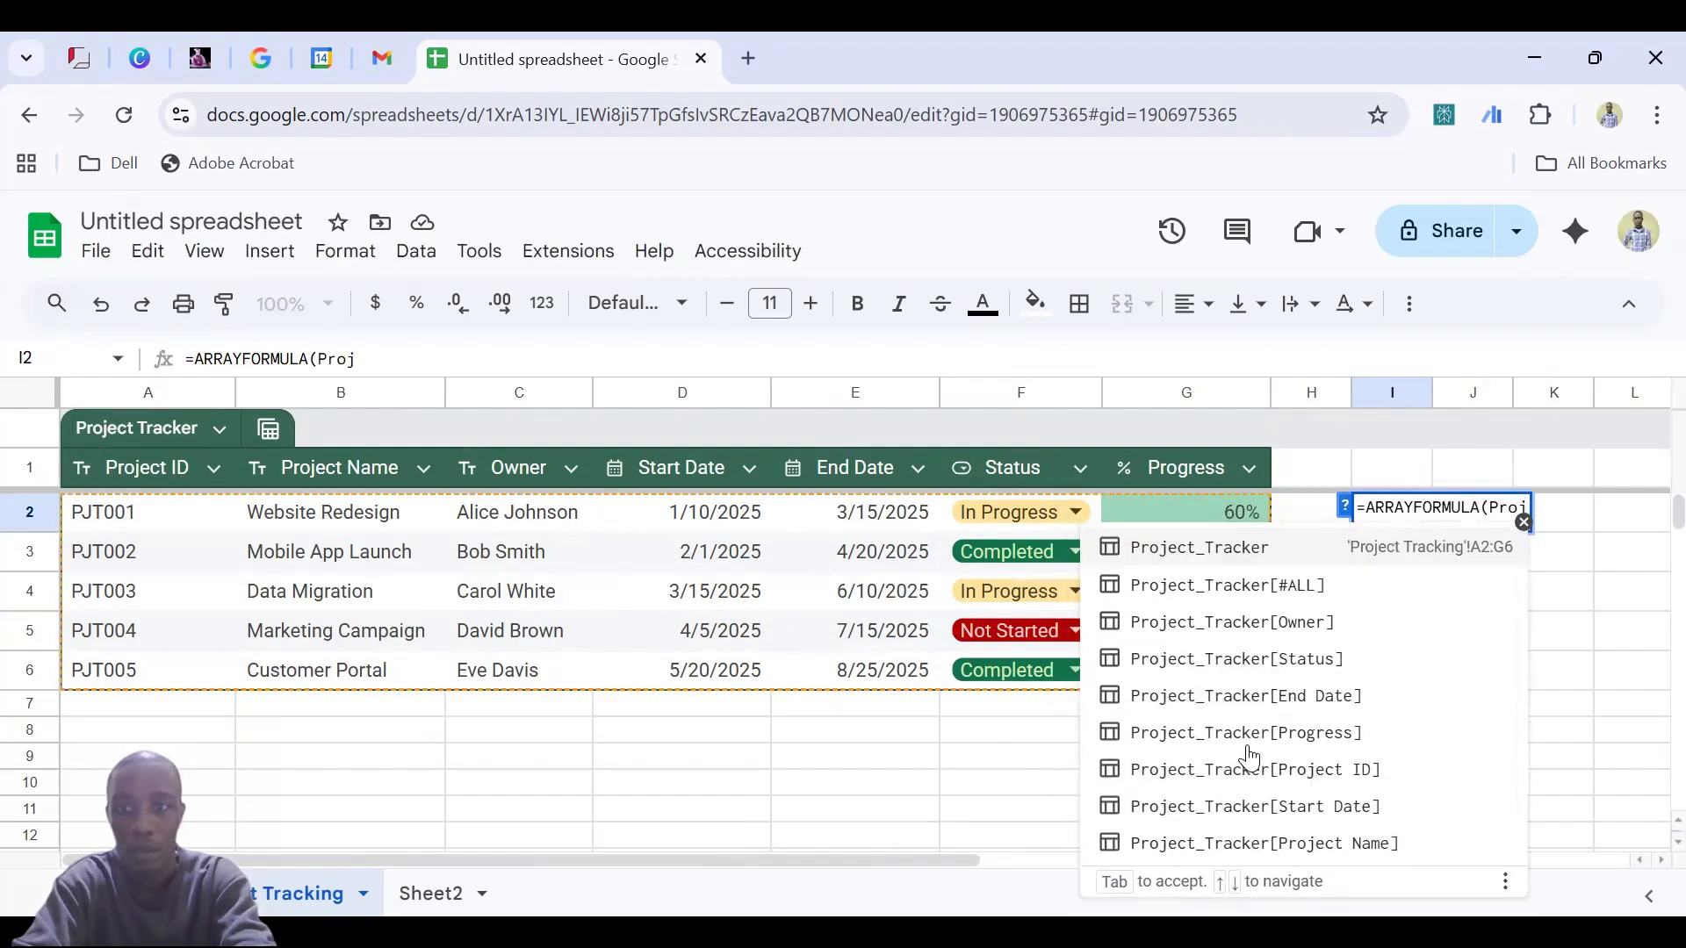
{"action": "left_click", "coordinate": [1314, 632]}
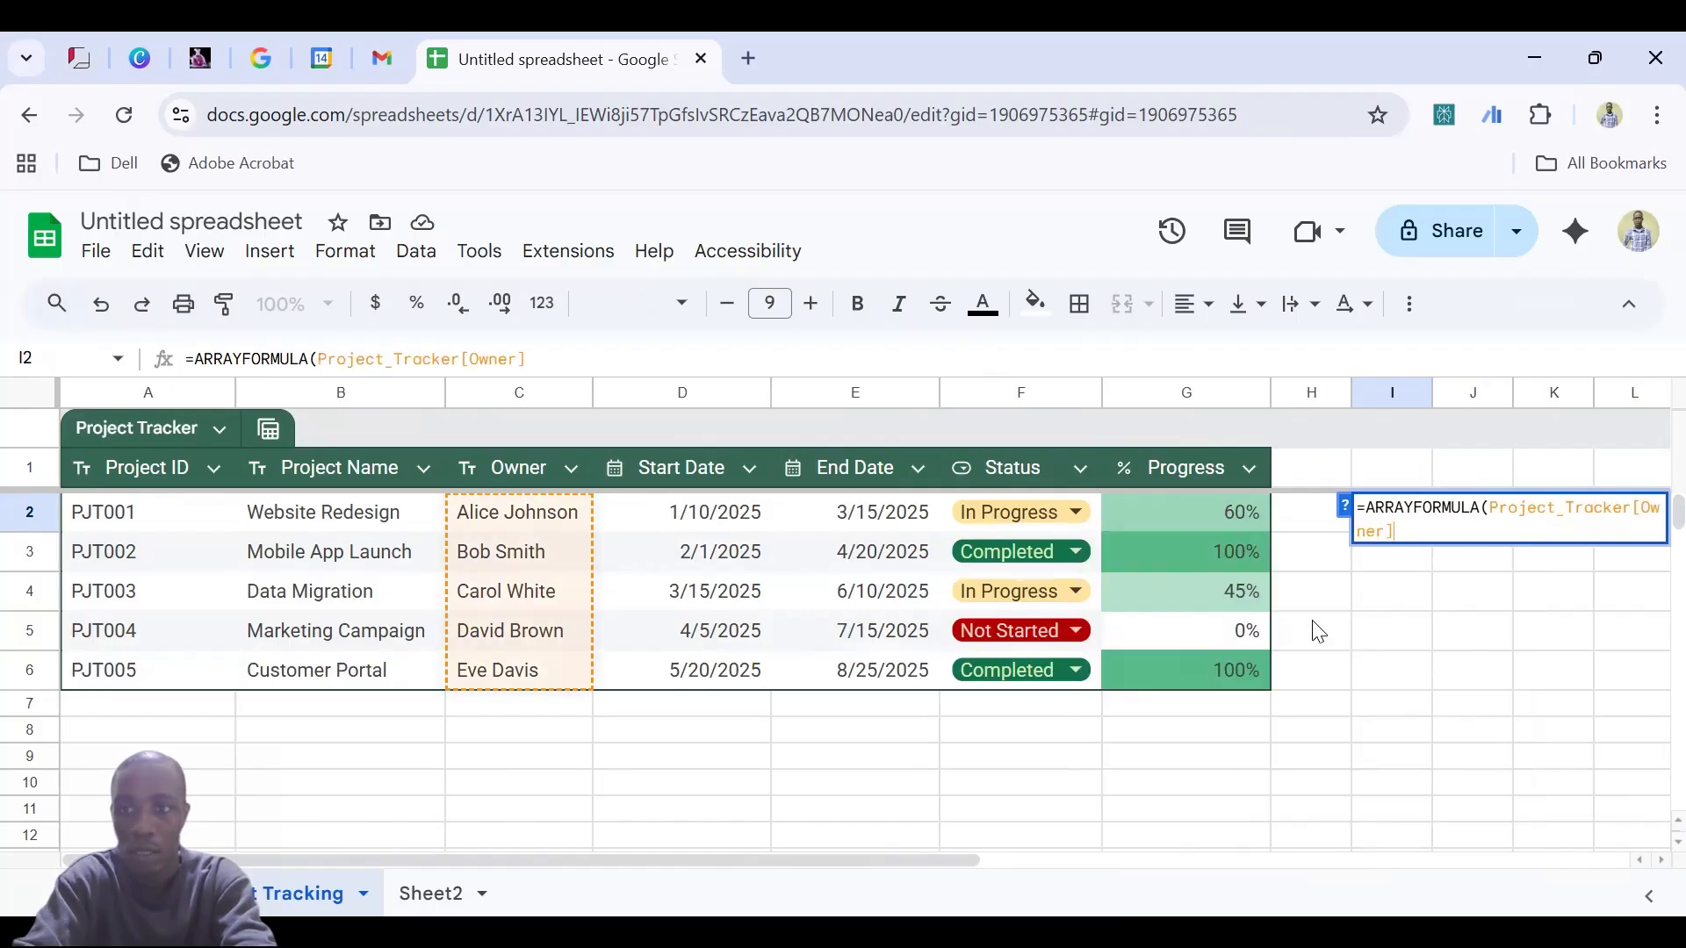
{"action": "type", "text": ")"}
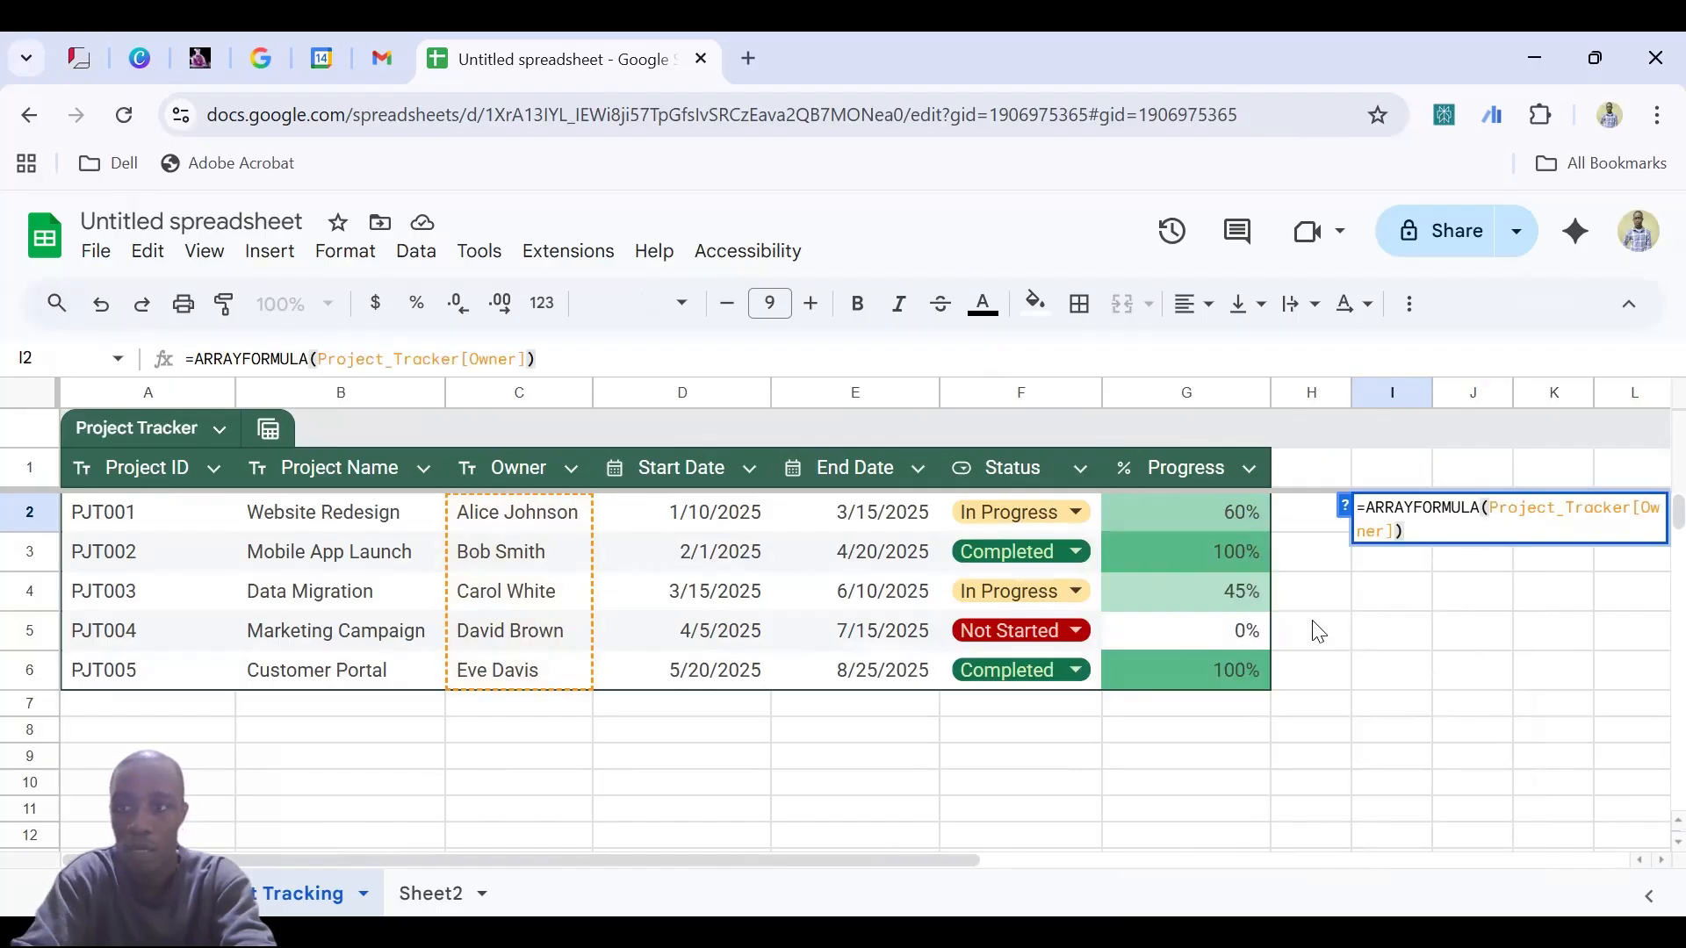
{"action": "key", "text": "Return"}
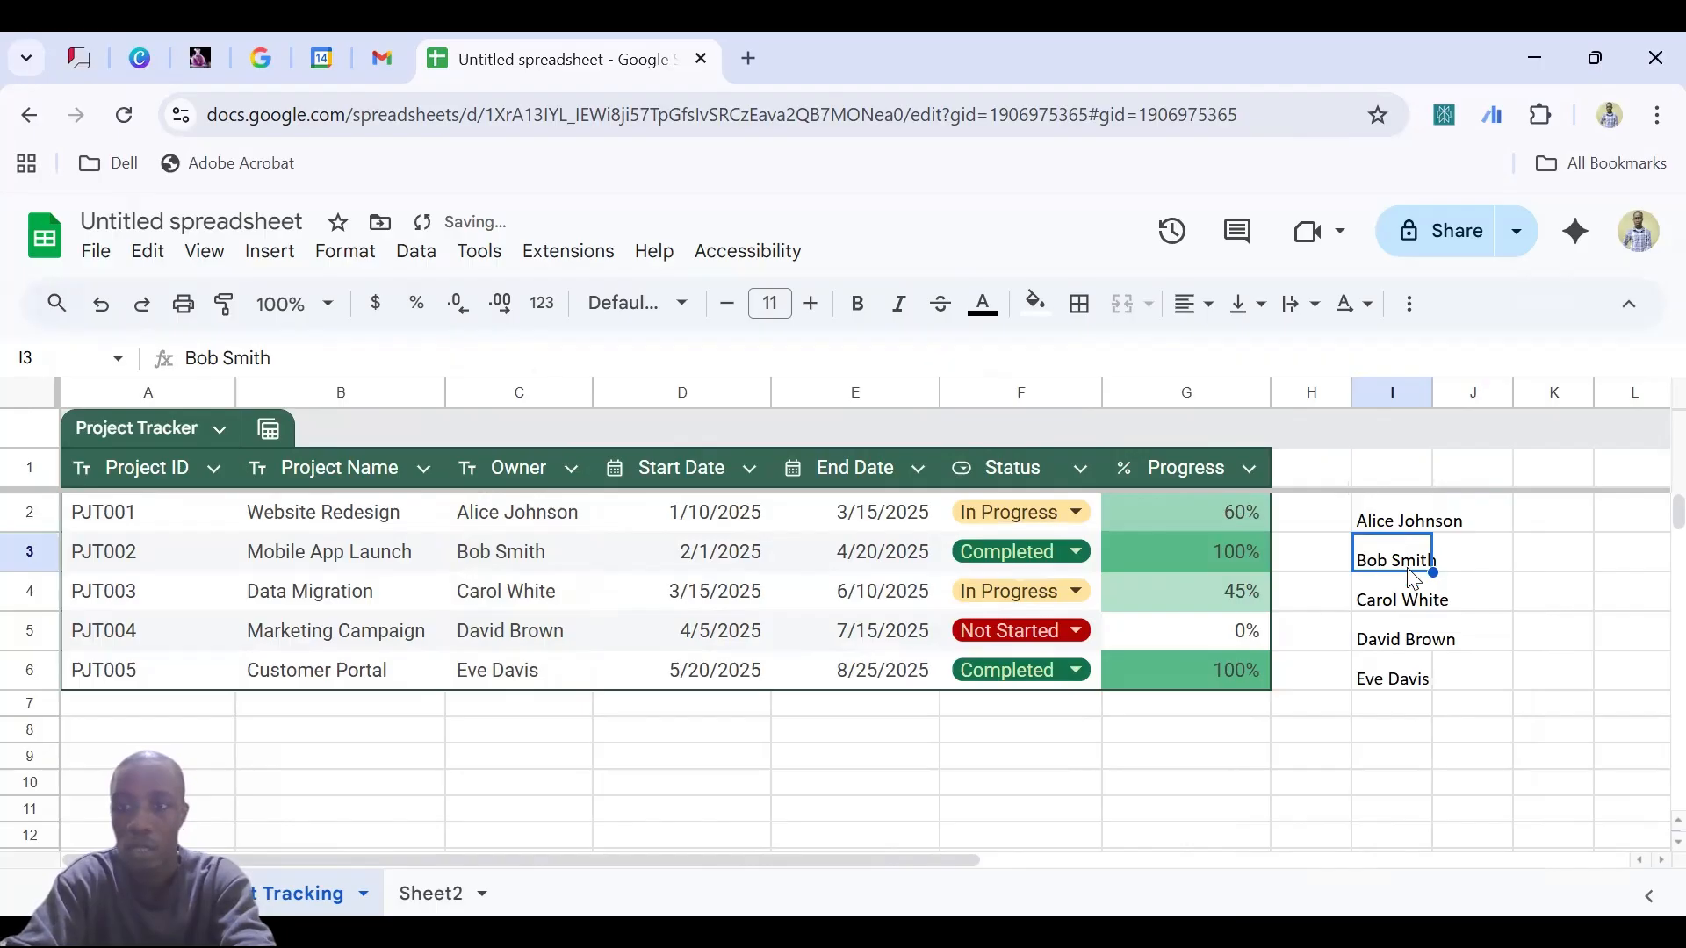
{"action": "left_click", "coordinate": [1387, 526]}
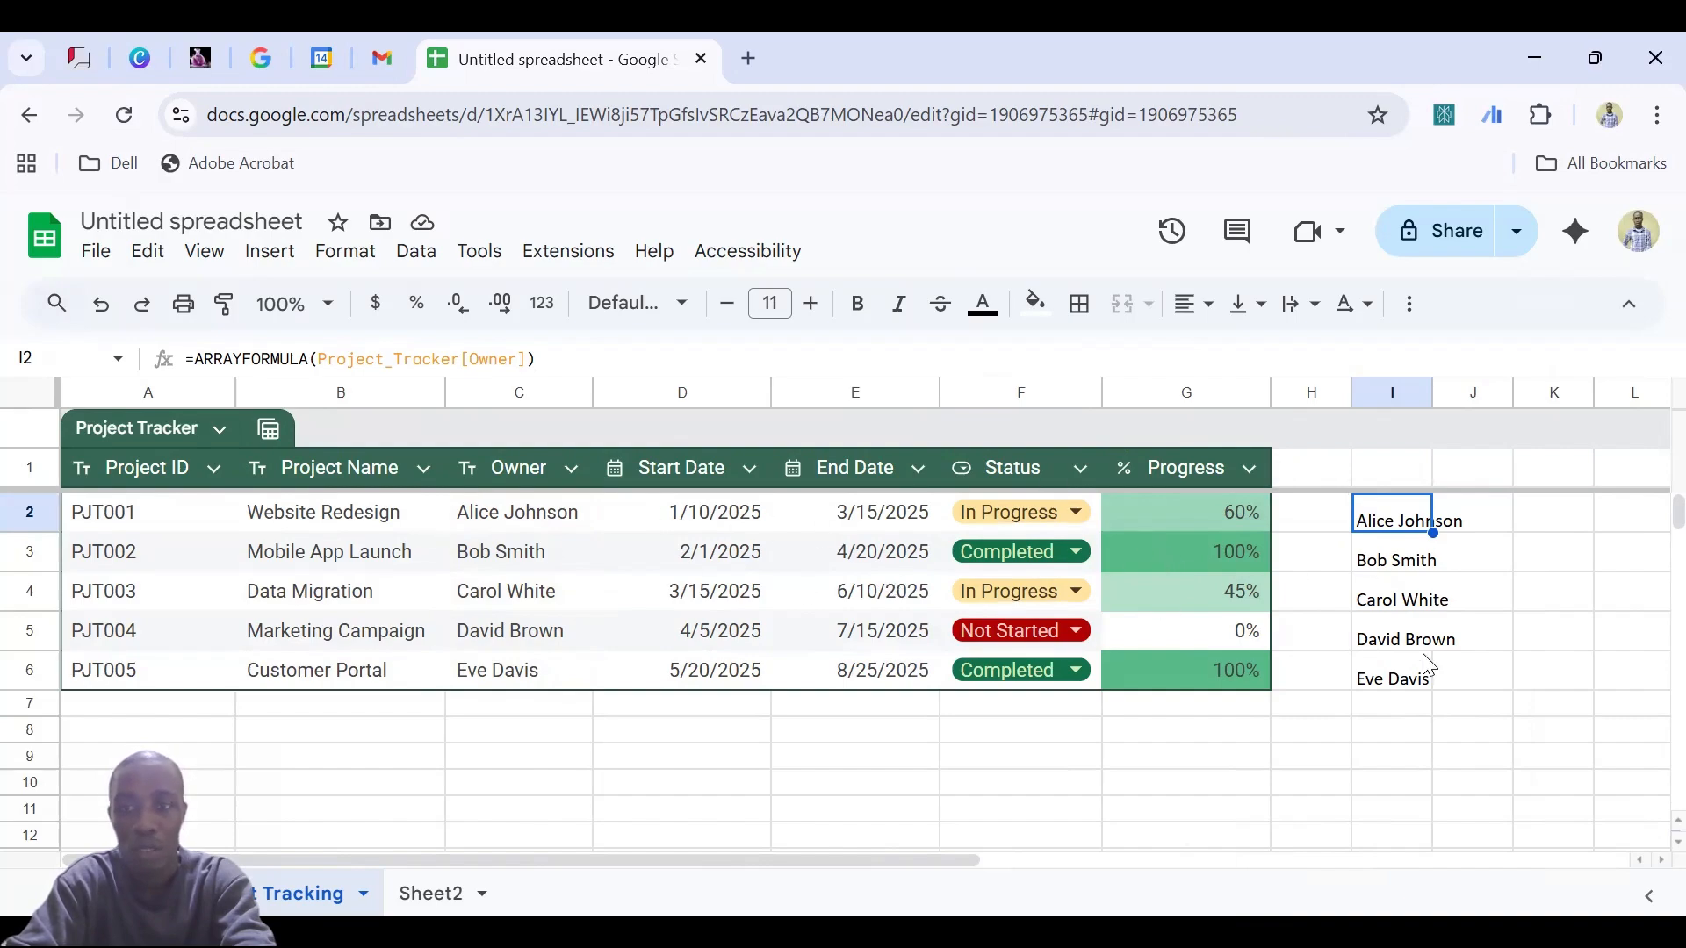
{"action": "key", "text": "Delete"}
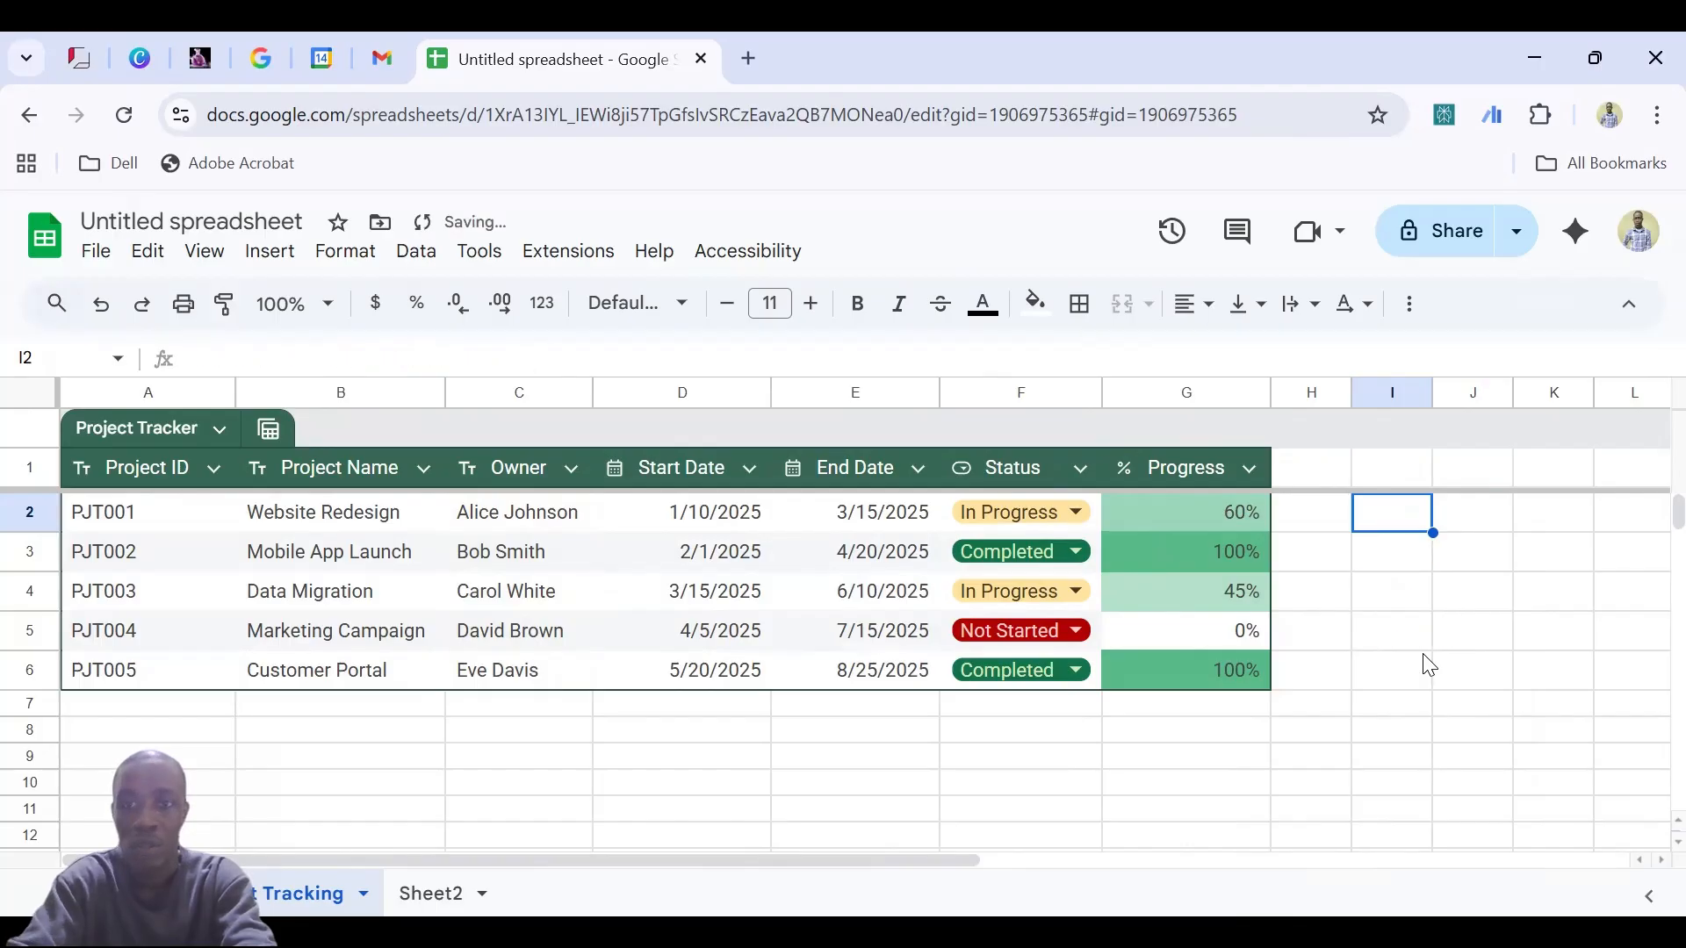